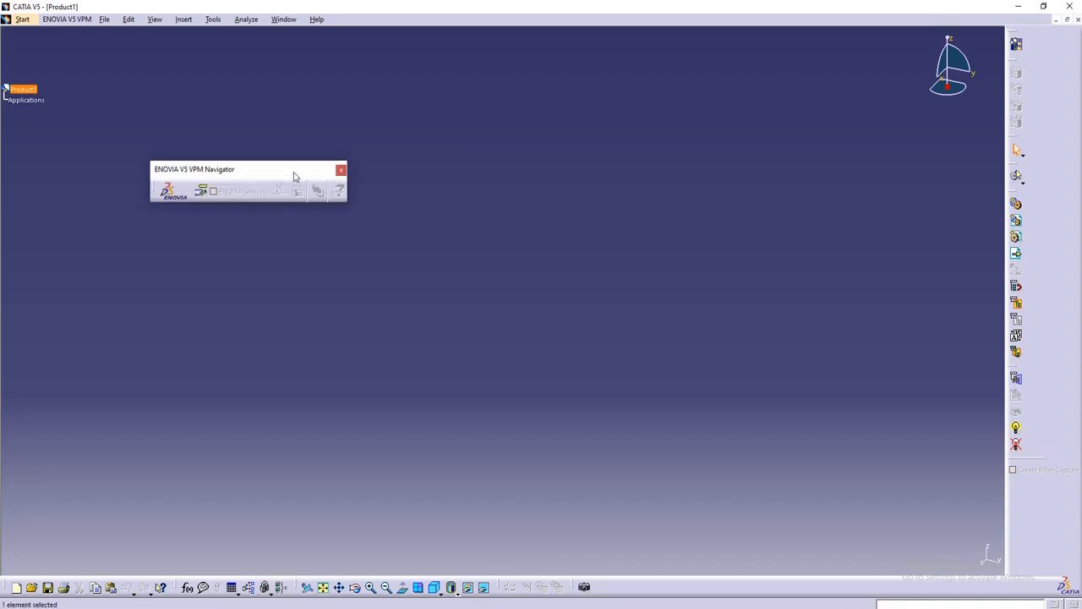
pyautogui.moveTo(295, 176); pyautogui.dragTo(271, 170)
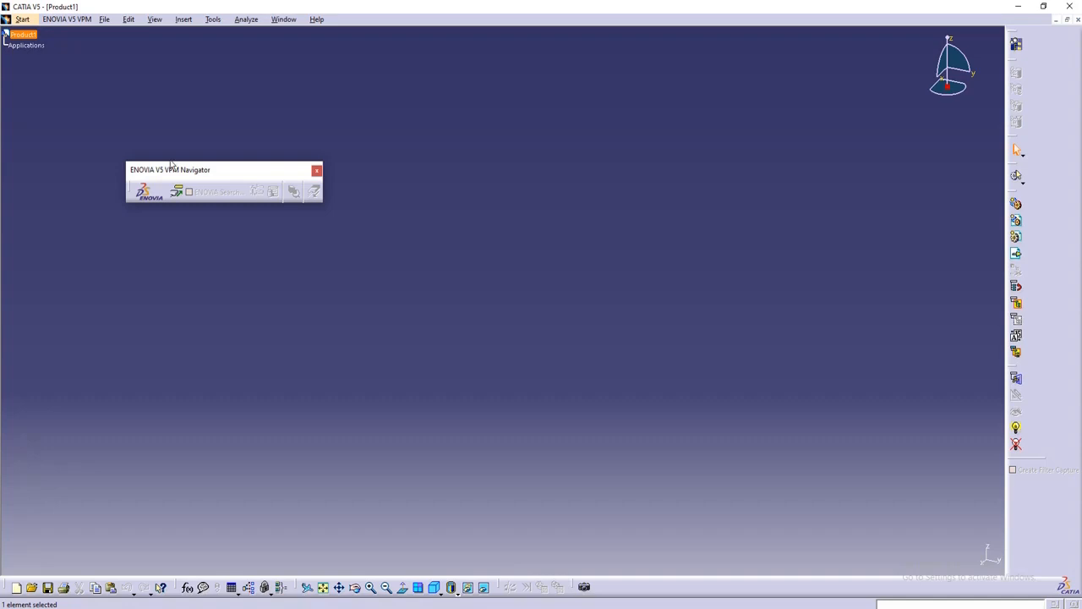
pyautogui.moveTo(174, 167)
pyautogui.mouseDown()
pyautogui.moveTo(188, 172)
pyautogui.moveTo(183, 183)
pyautogui.mouseUp()
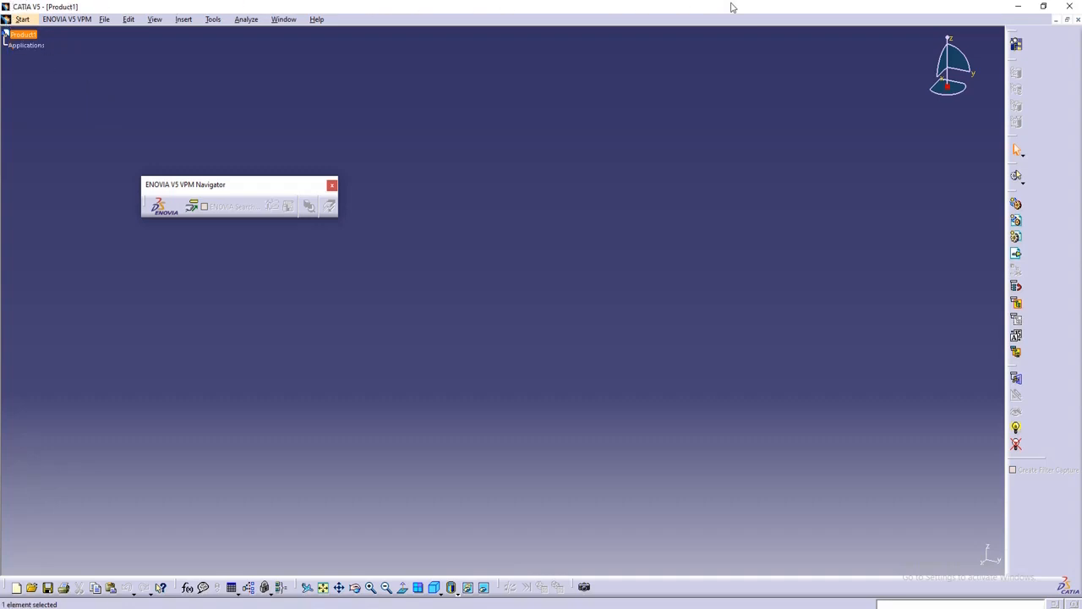
# Step: Examine the available workbenches category by category, from Infrastructure and Mechanical Design through Ergonomics Design & Analysis
pyautogui.click(23, 19)
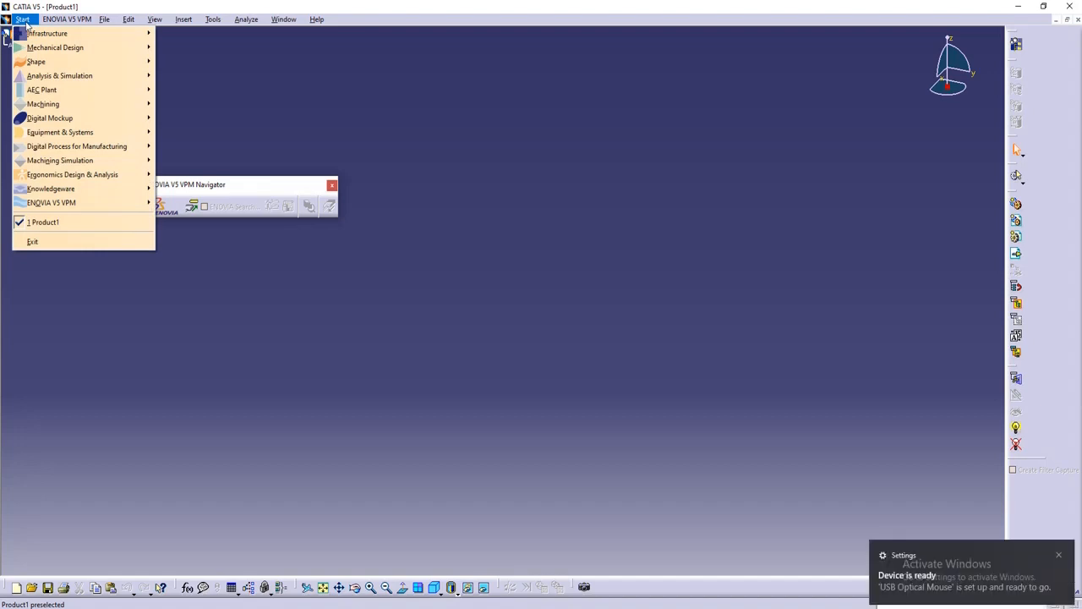
pyautogui.moveTo(32, 33)
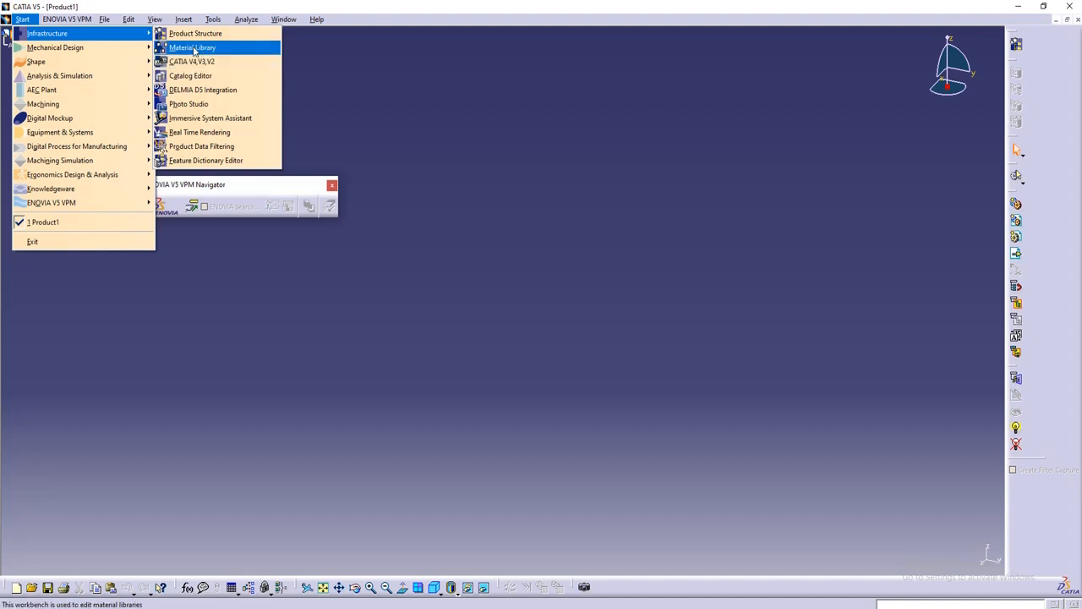
pyautogui.moveTo(90, 49)
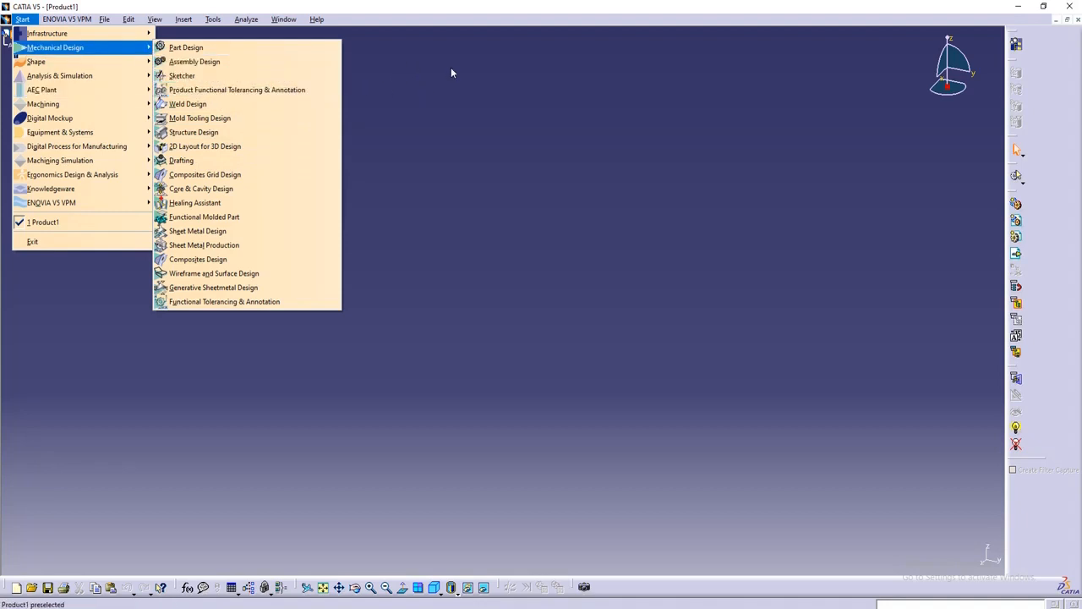
pyautogui.moveTo(104, 68)
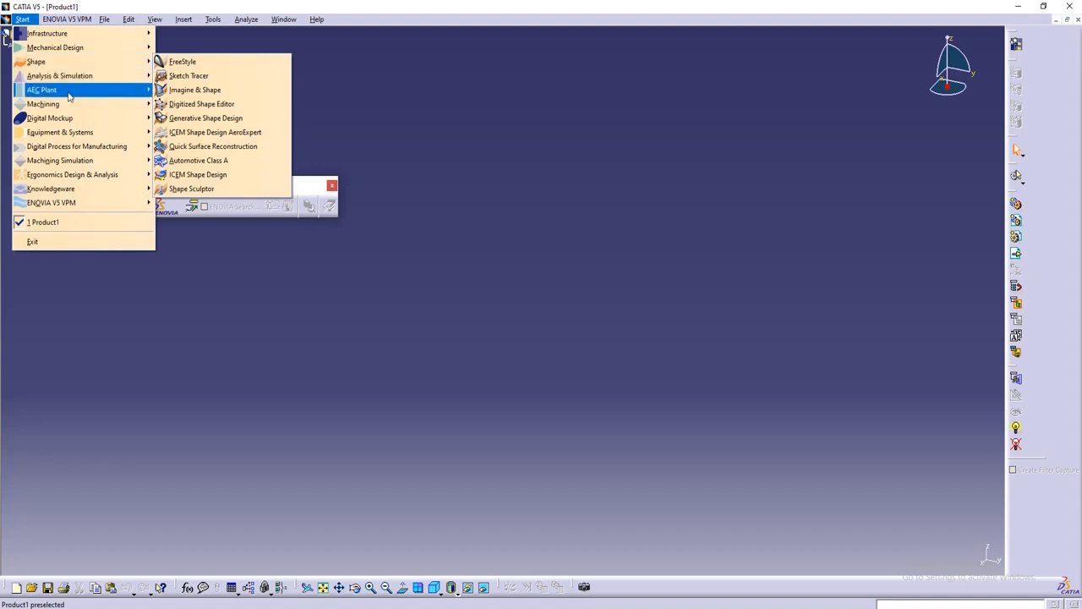
pyautogui.moveTo(69, 95)
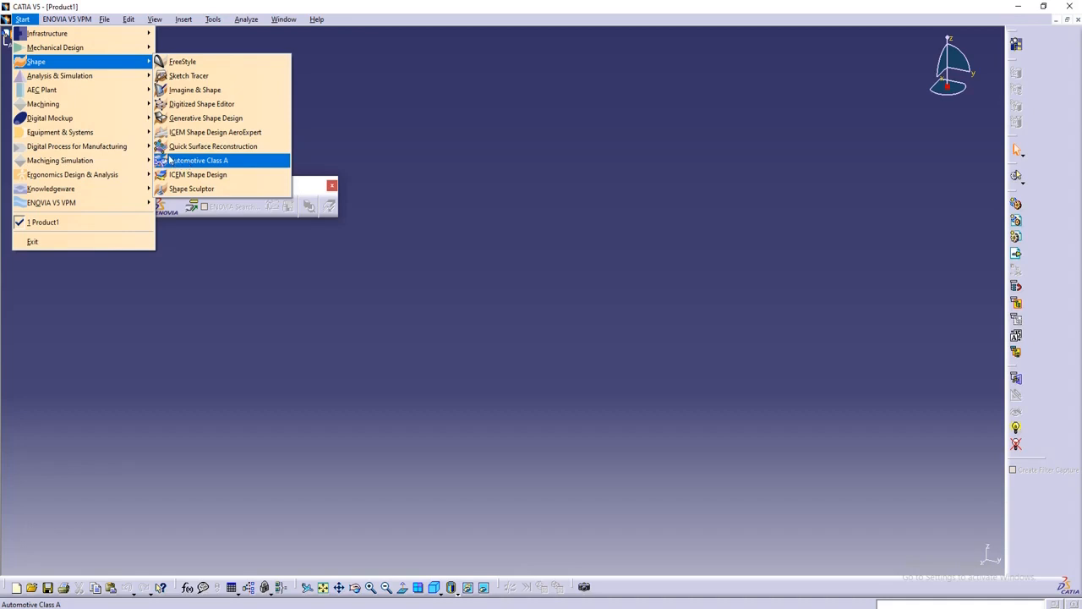
pyautogui.moveTo(49, 82)
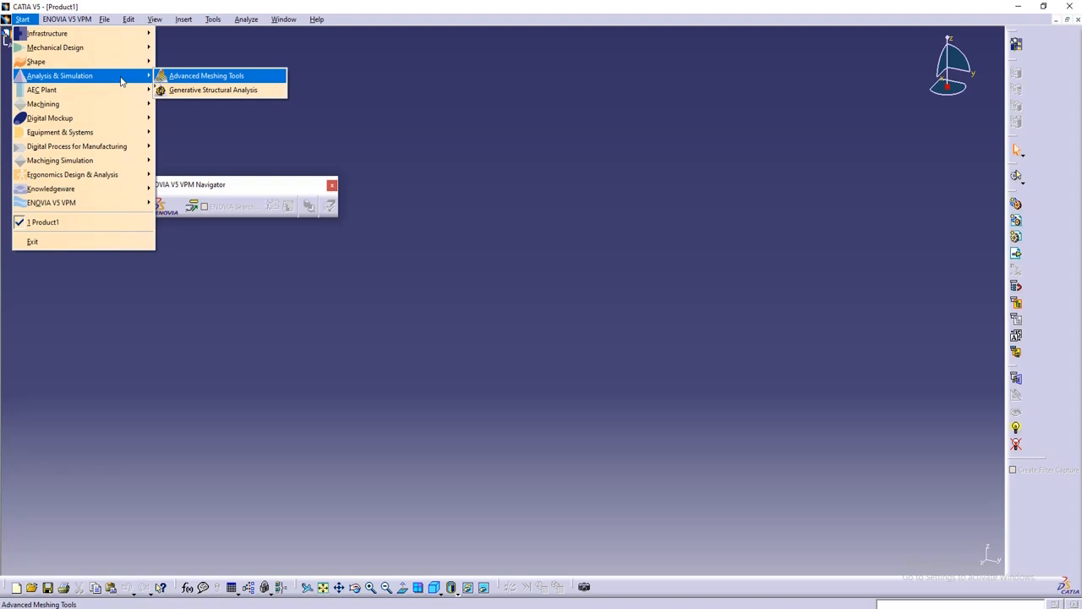
pyautogui.moveTo(113, 90)
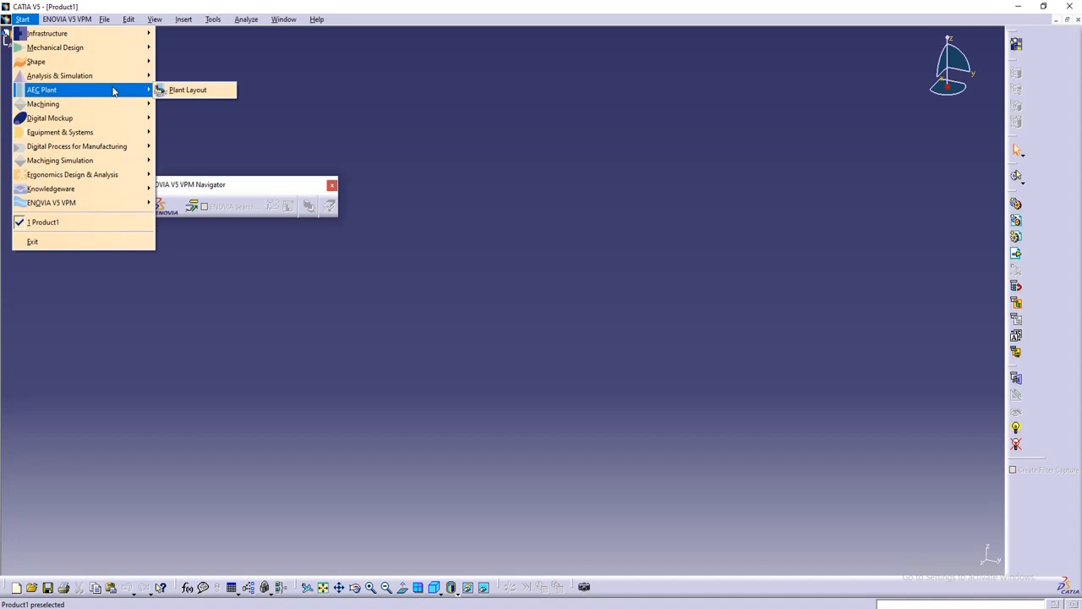
pyautogui.moveTo(99, 111)
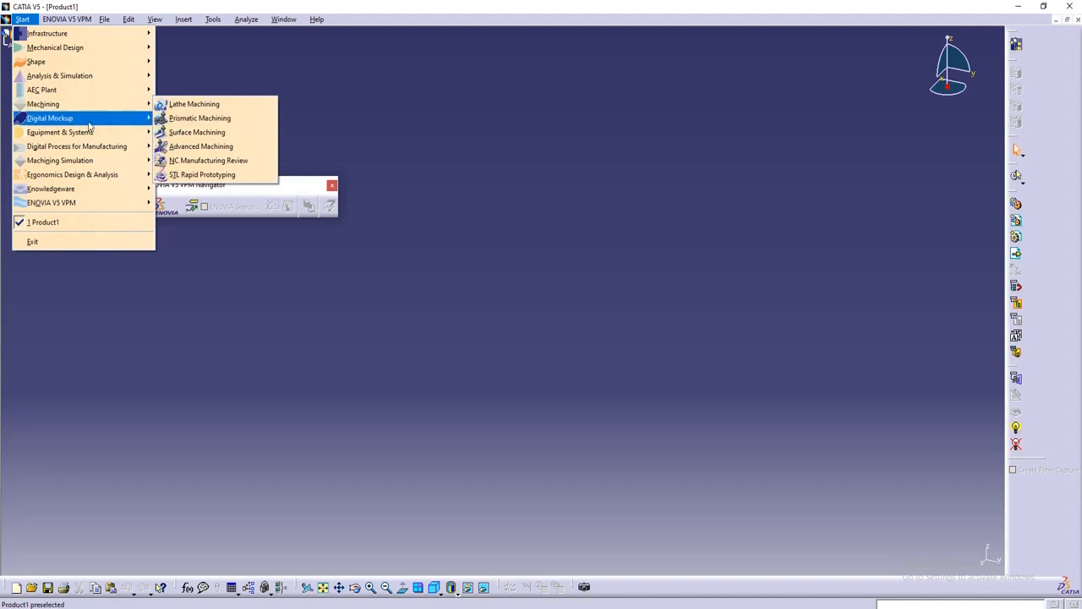
pyautogui.moveTo(88, 125)
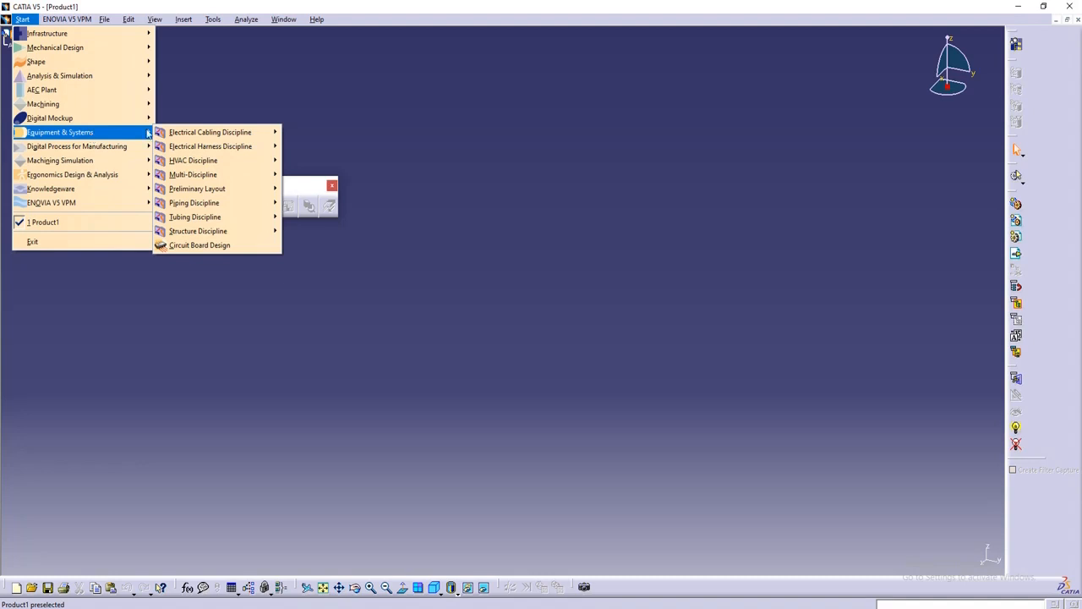
pyautogui.moveTo(199, 136)
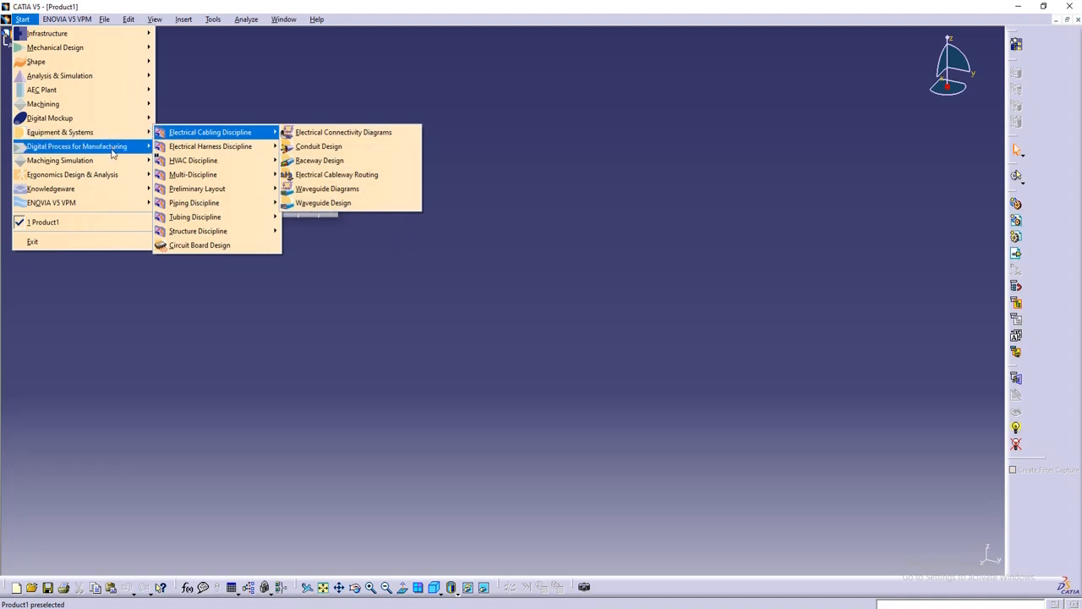
pyautogui.moveTo(112, 153)
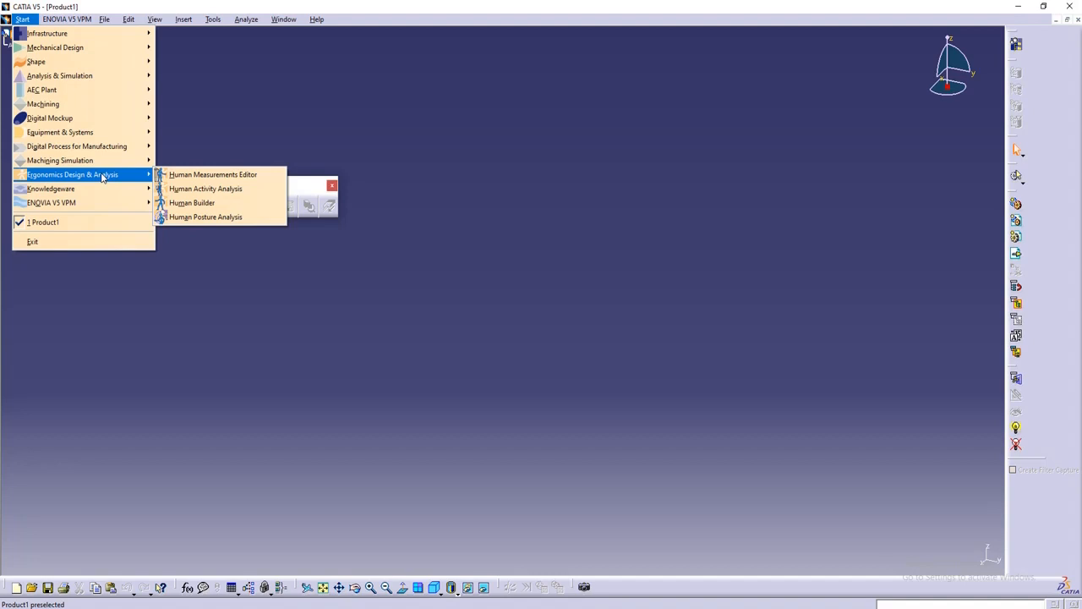
pyautogui.moveTo(125, 166)
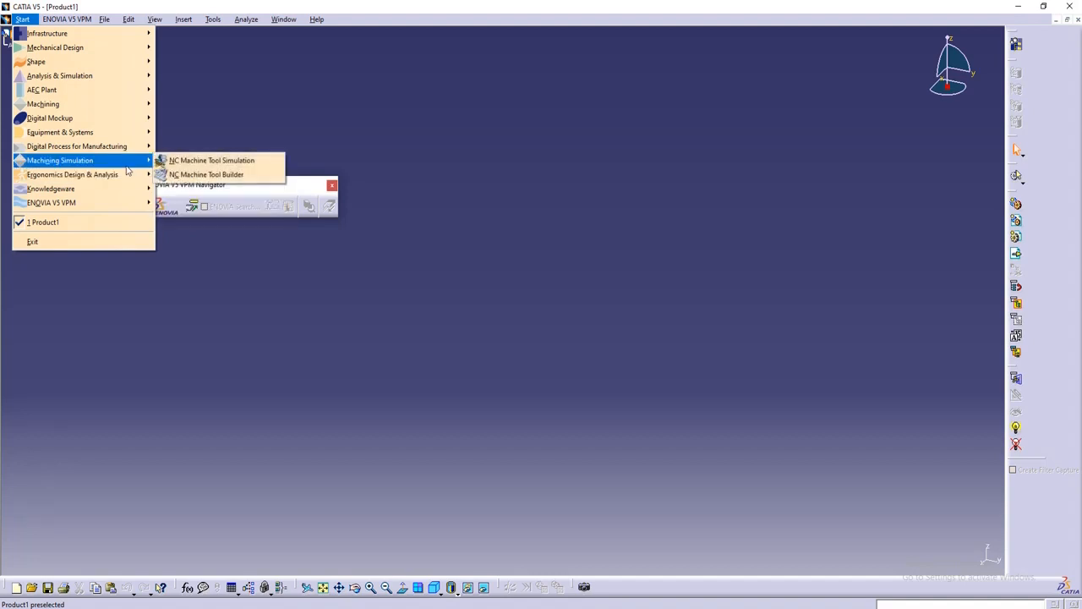
pyautogui.moveTo(93, 177)
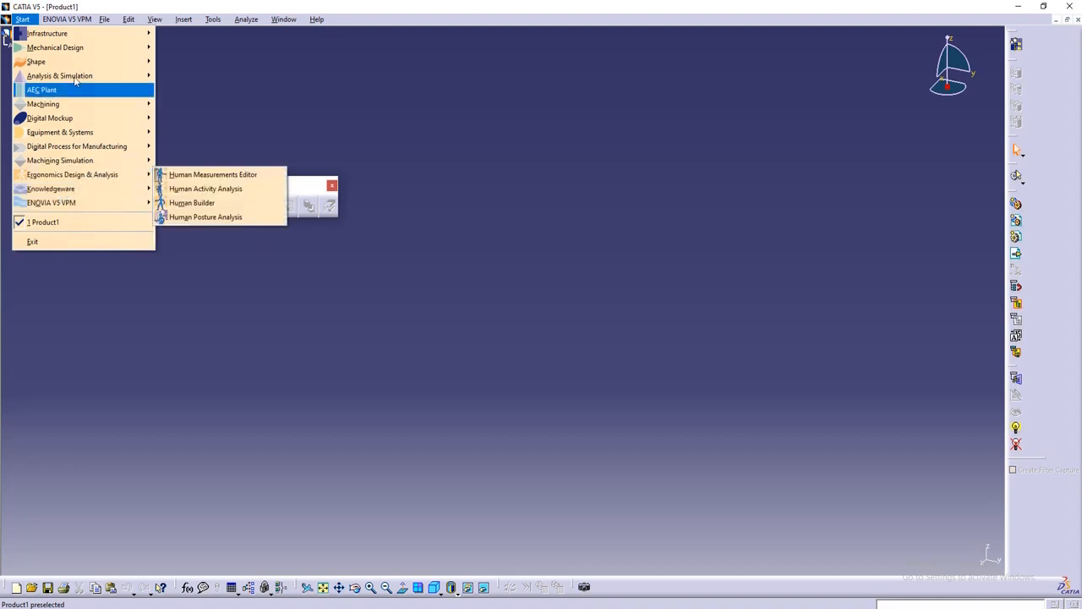
pyautogui.moveTo(79, 60)
pyautogui.click(190, 43)
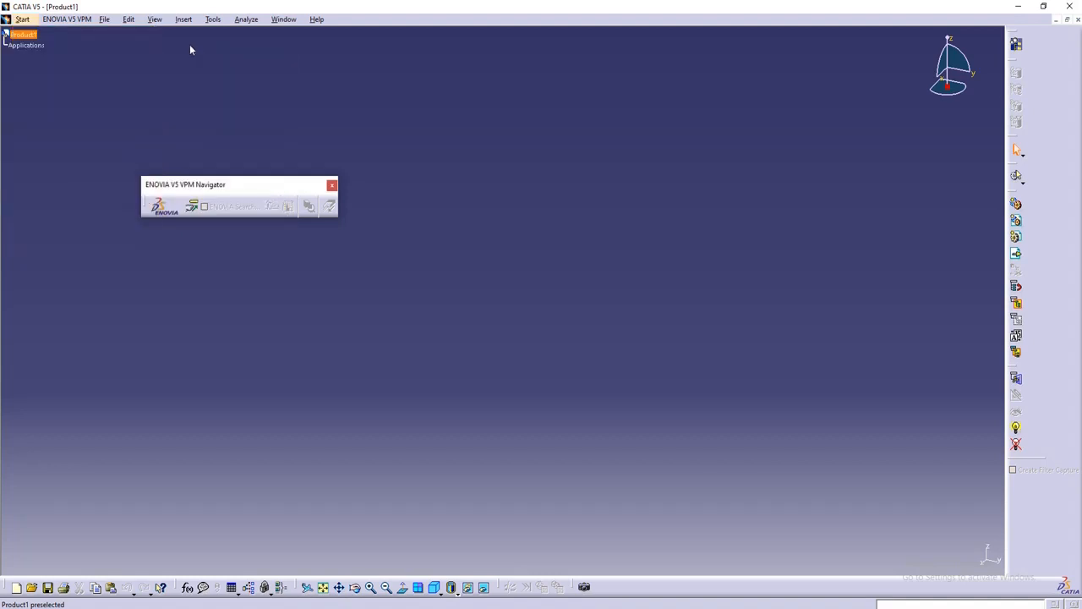
# Step: Look through the command groups for ENOVIA V5 VPM, viewing, inserting, tools, analysis, windows and help
pyautogui.click(52, 22)
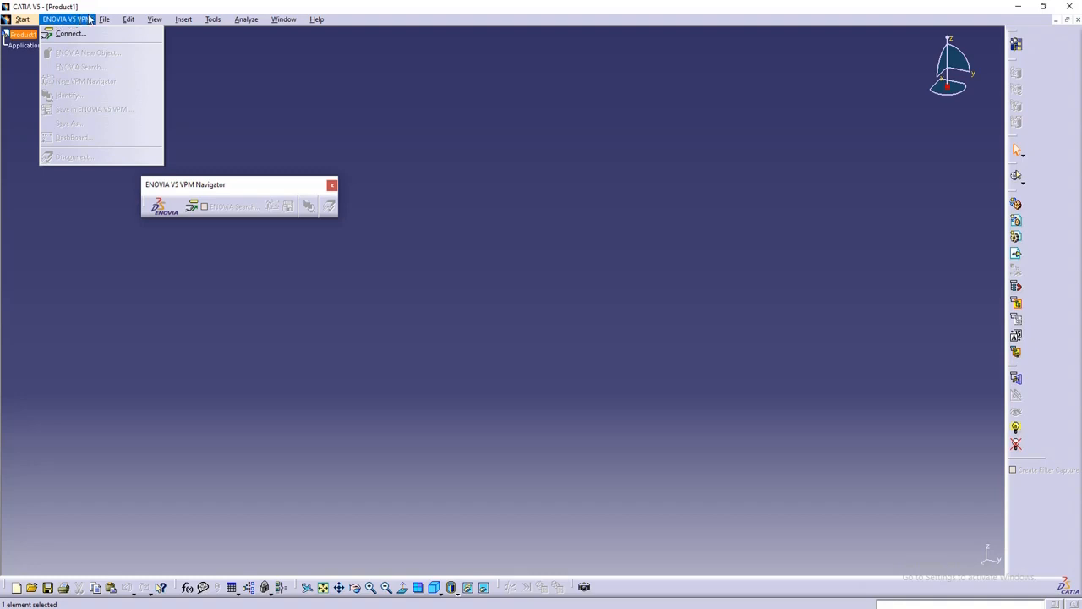
pyautogui.moveTo(103, 17)
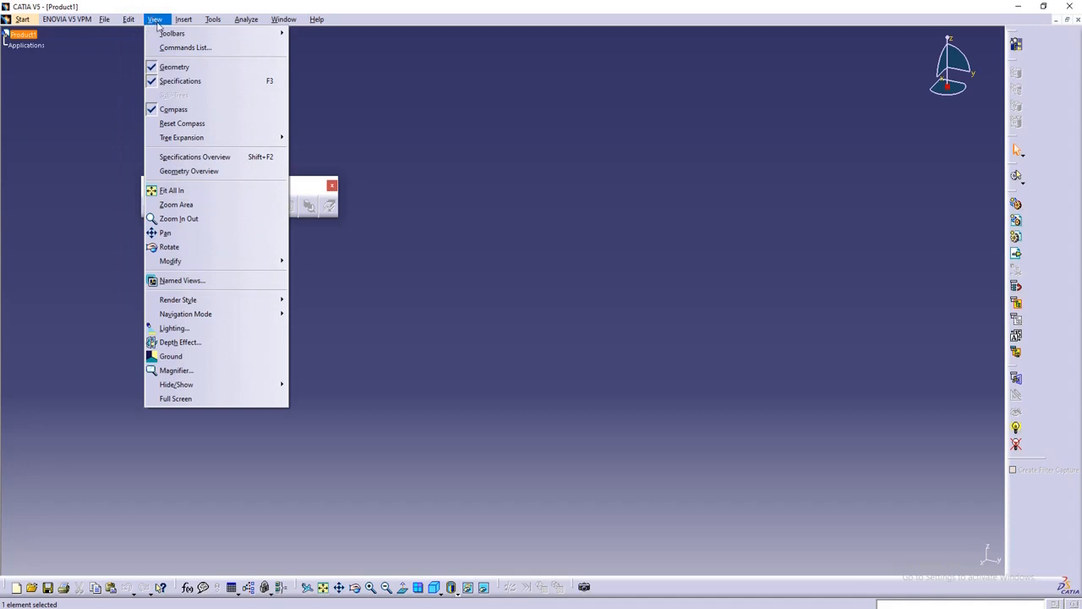
pyautogui.moveTo(177, 37)
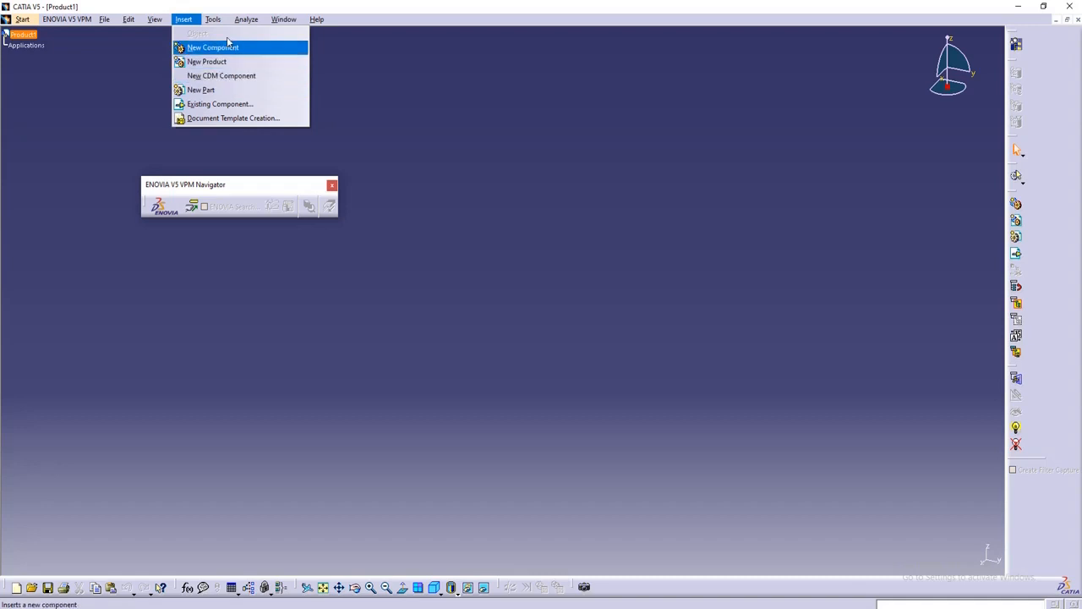
pyautogui.moveTo(210, 22)
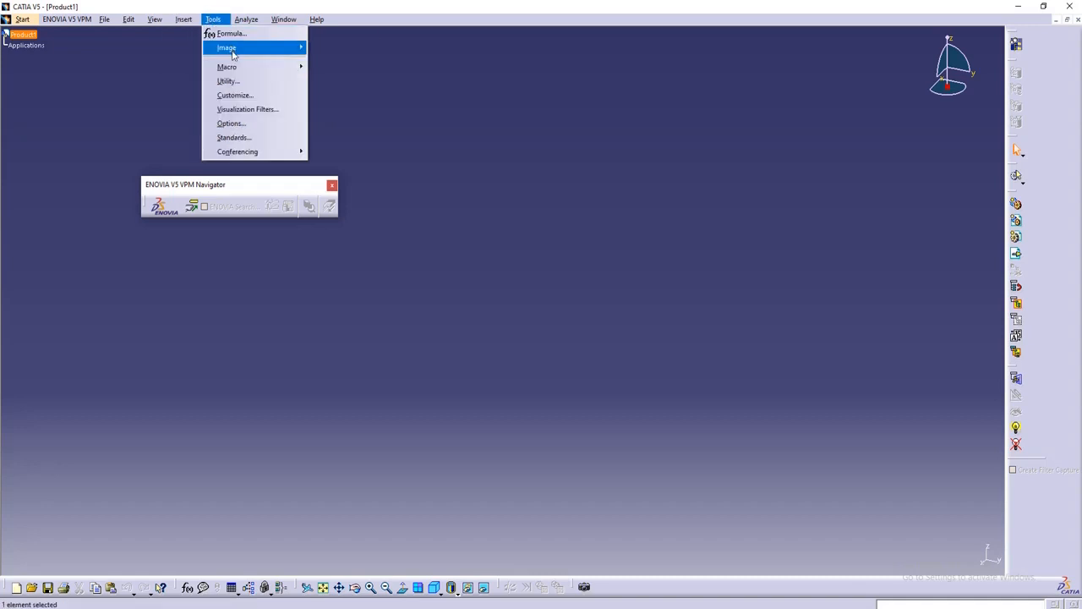
pyautogui.moveTo(233, 54)
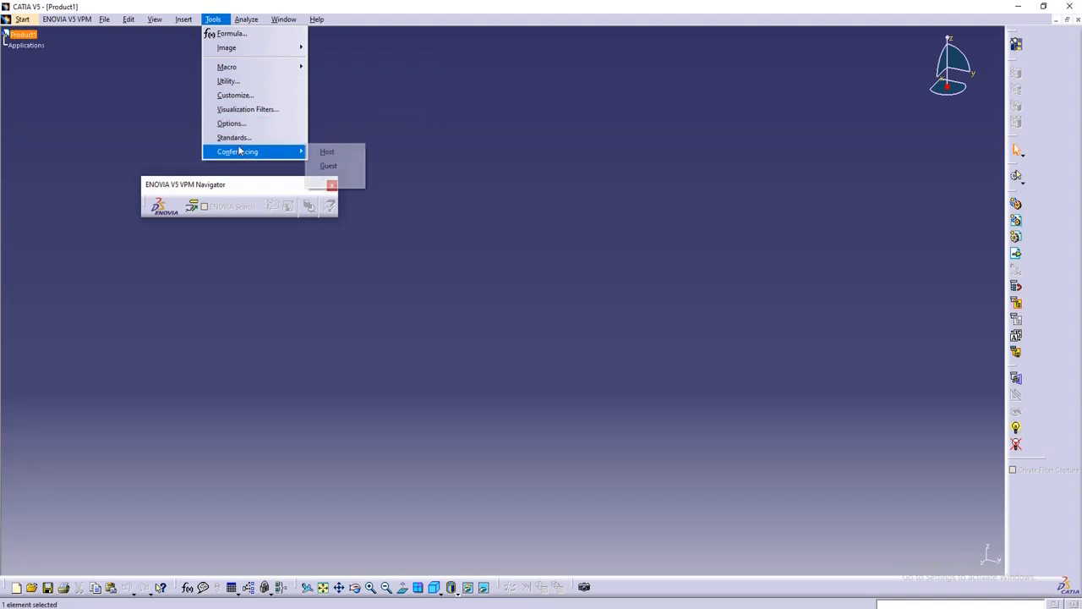
pyautogui.moveTo(246, 19)
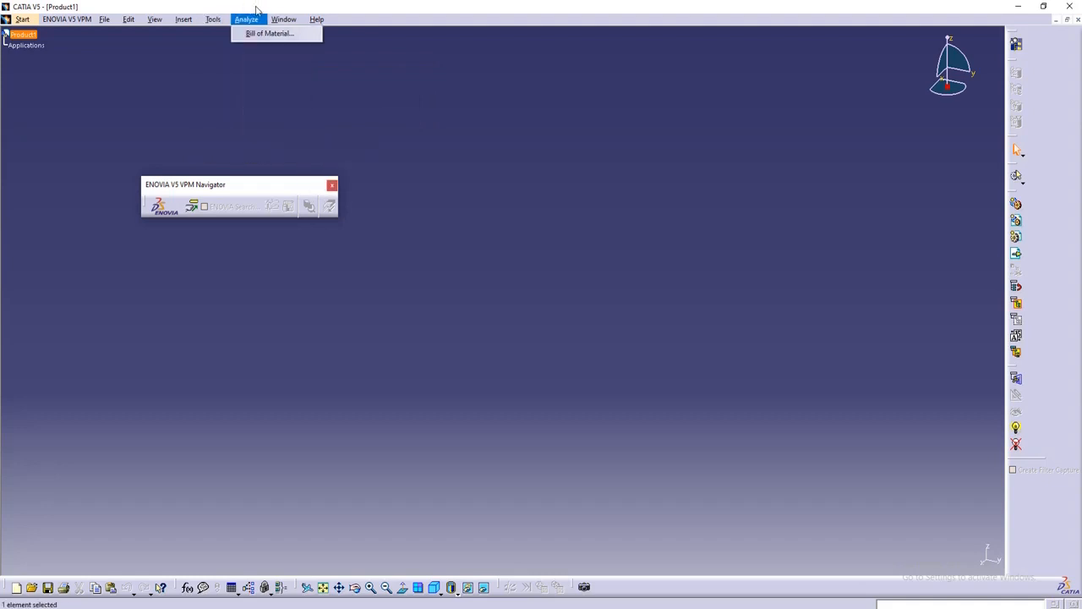
pyautogui.moveTo(283, 19)
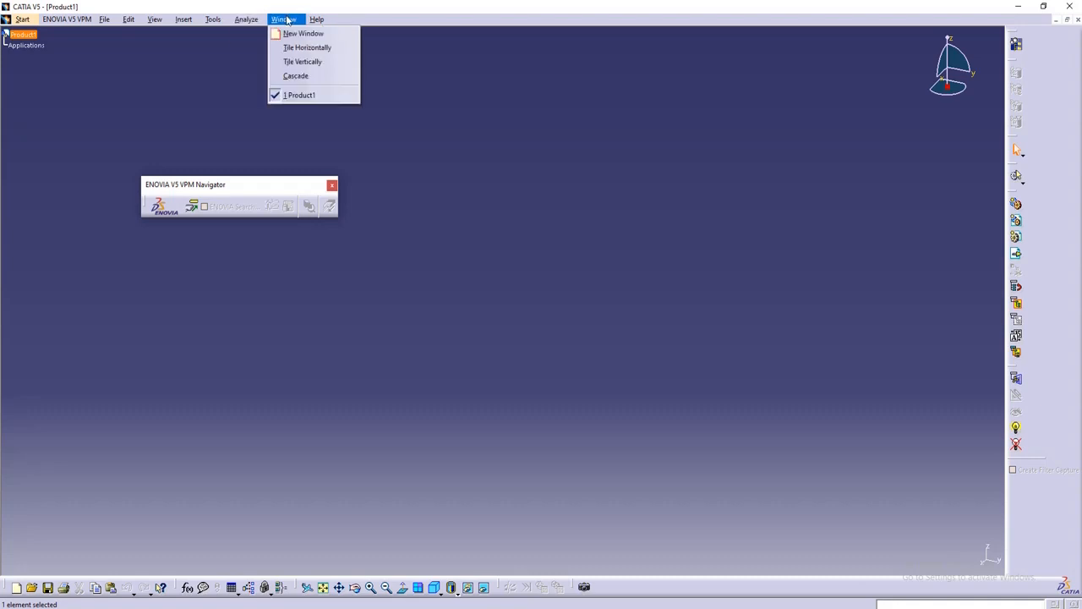
pyautogui.moveTo(316, 19)
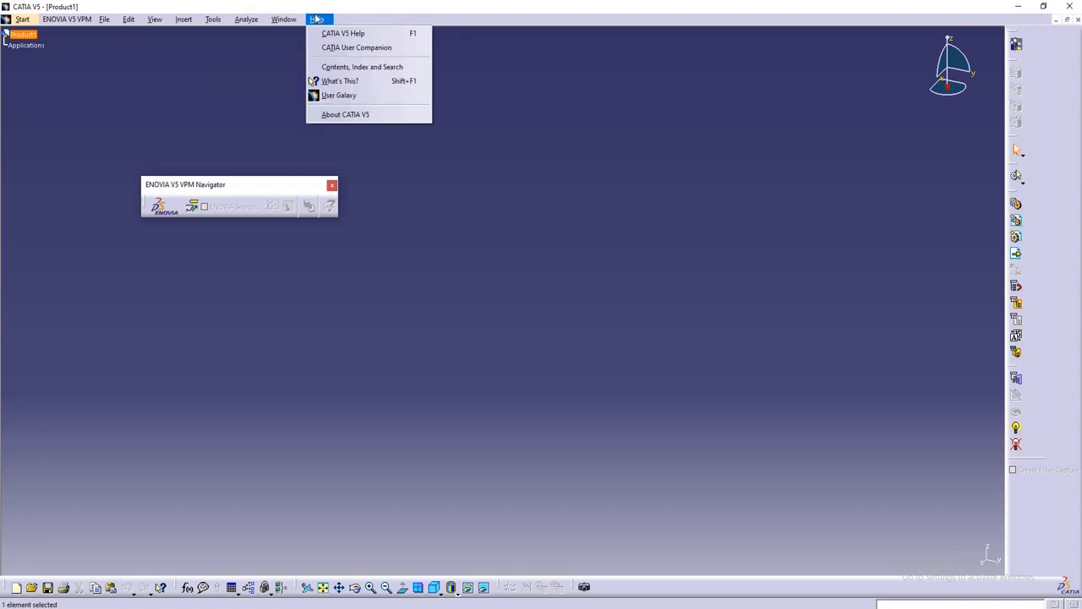
pyautogui.click(441, 178)
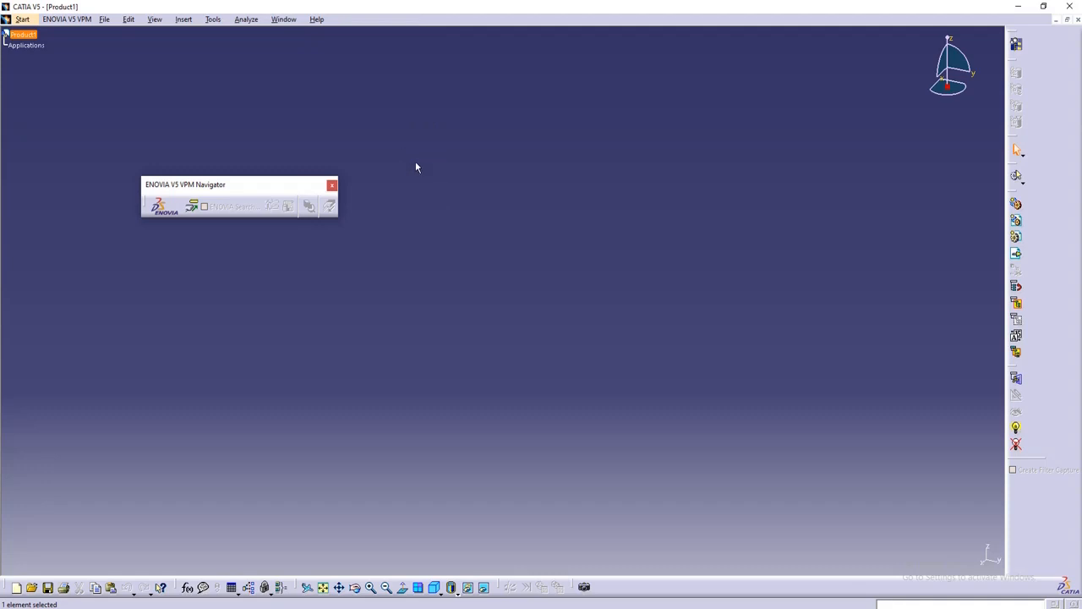
# Step: Switch to the Part Design workbench from the Mechanical Design category, adding a new part to Product1
pyautogui.moveTo(305, 185); pyautogui.dragTo(580, 53)
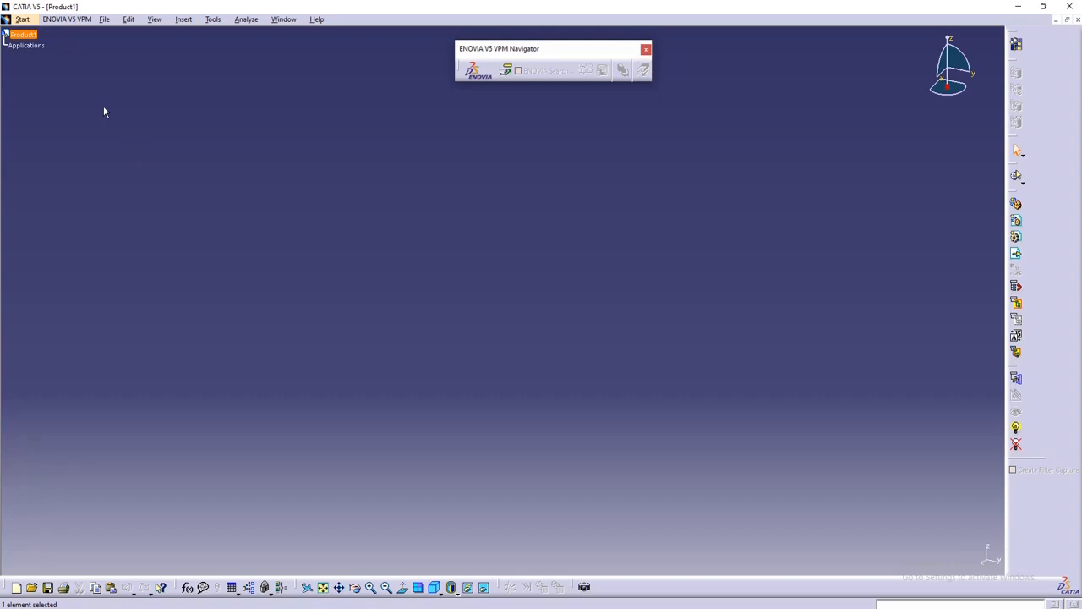
pyautogui.click(22, 18)
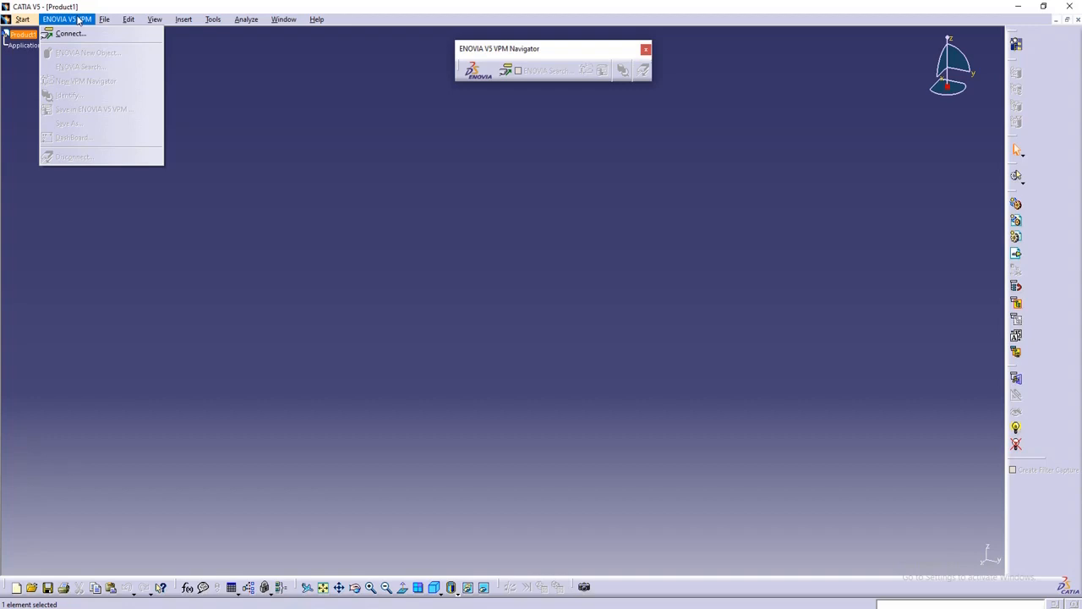
pyautogui.click(287, 123)
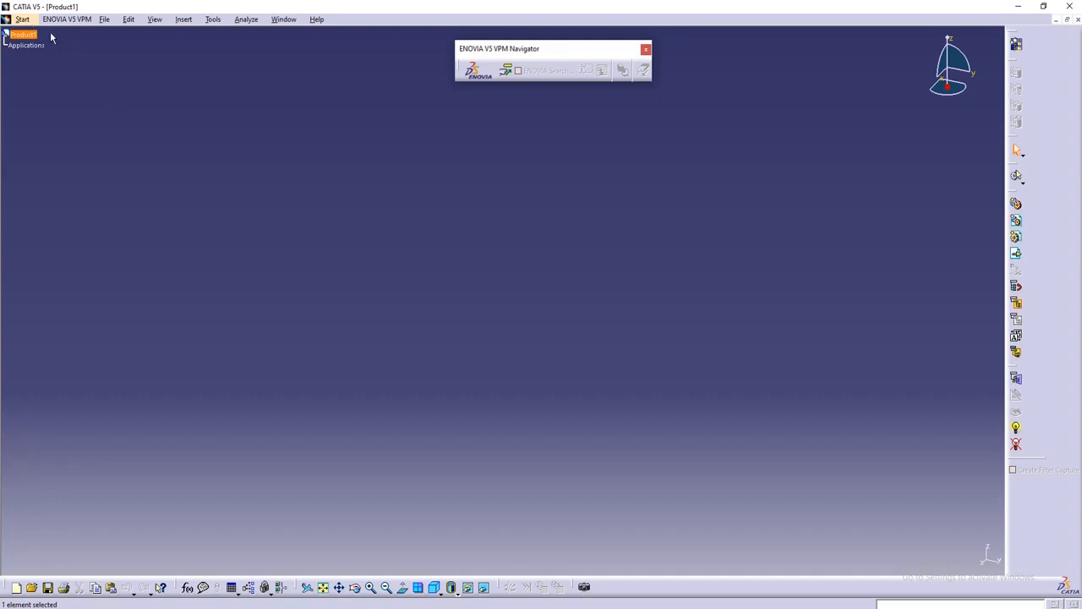
pyautogui.click(23, 20)
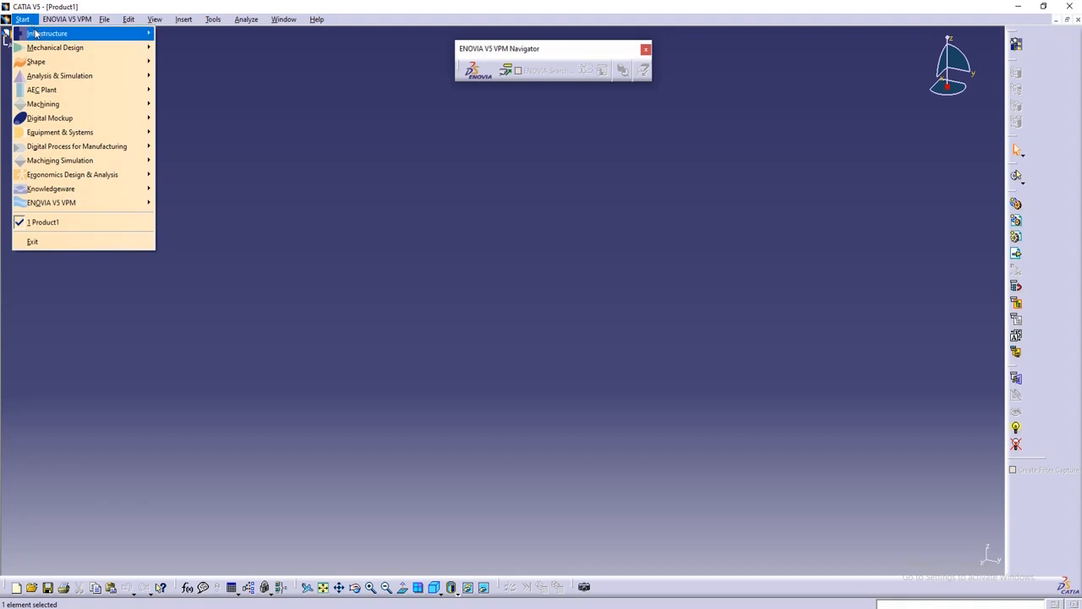
pyautogui.moveTo(50, 52)
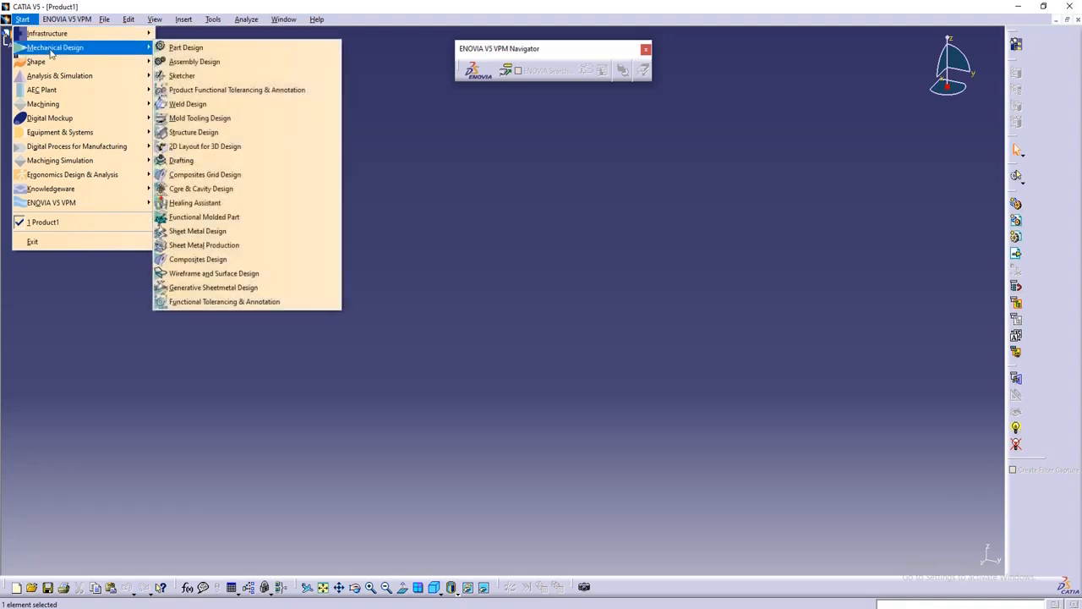
pyautogui.click(174, 48)
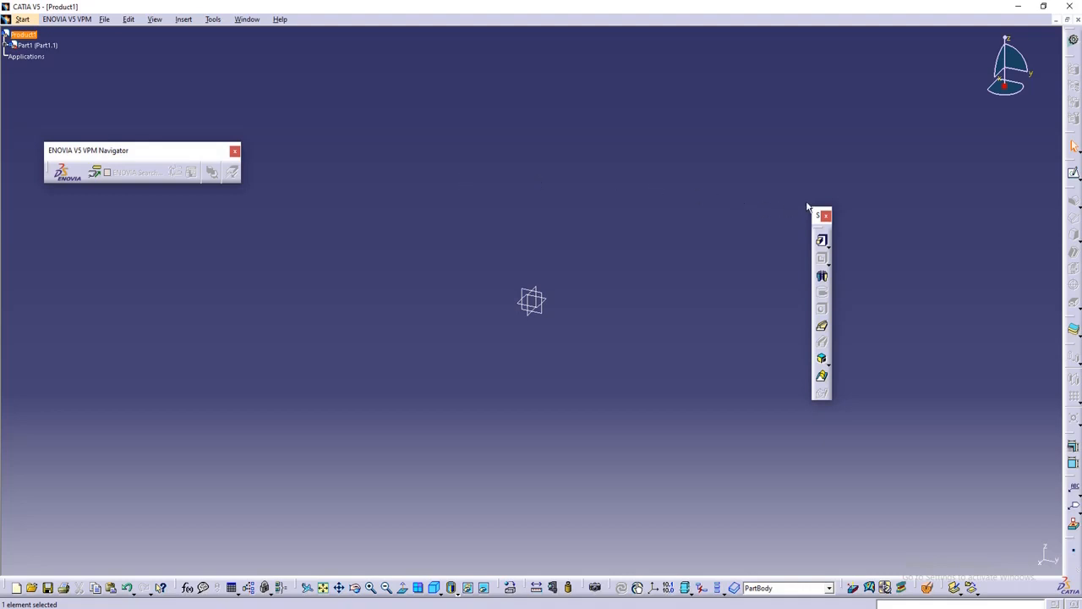
# Step: Reposition the two floating toolbars and expand the new part in the specification tree down to its planes and PartBody
pyautogui.moveTo(814, 218); pyautogui.dragTo(856, 188)
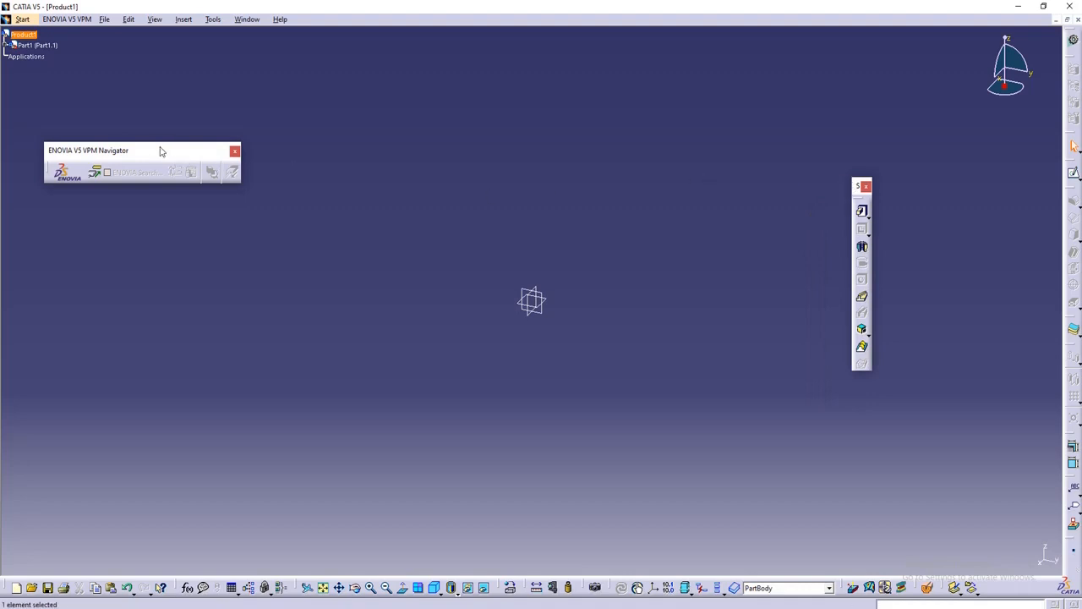
pyautogui.moveTo(162, 151); pyautogui.dragTo(213, 124)
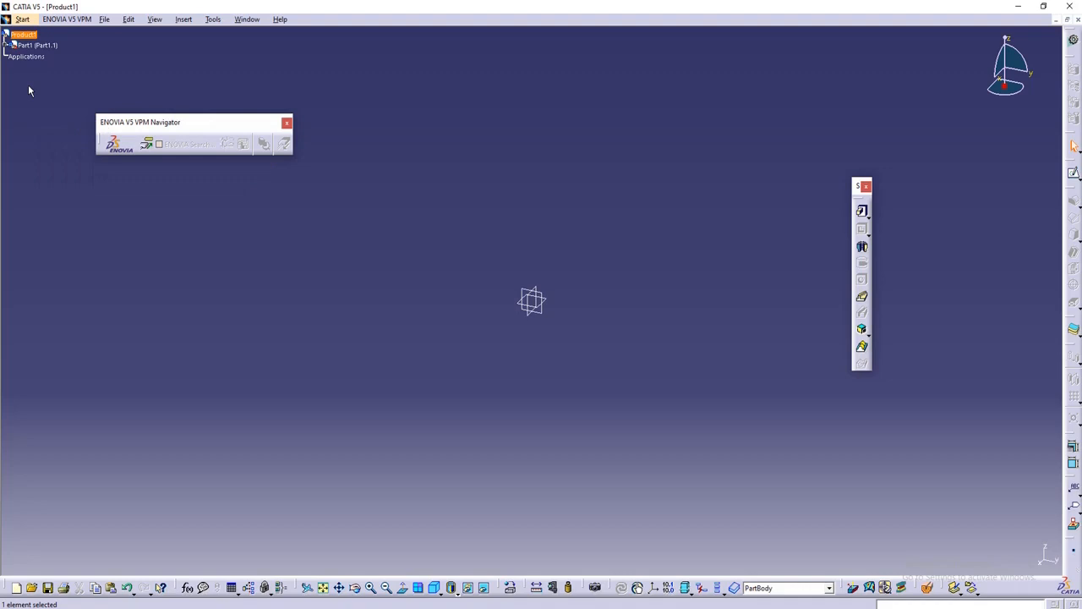
pyautogui.click(6, 46)
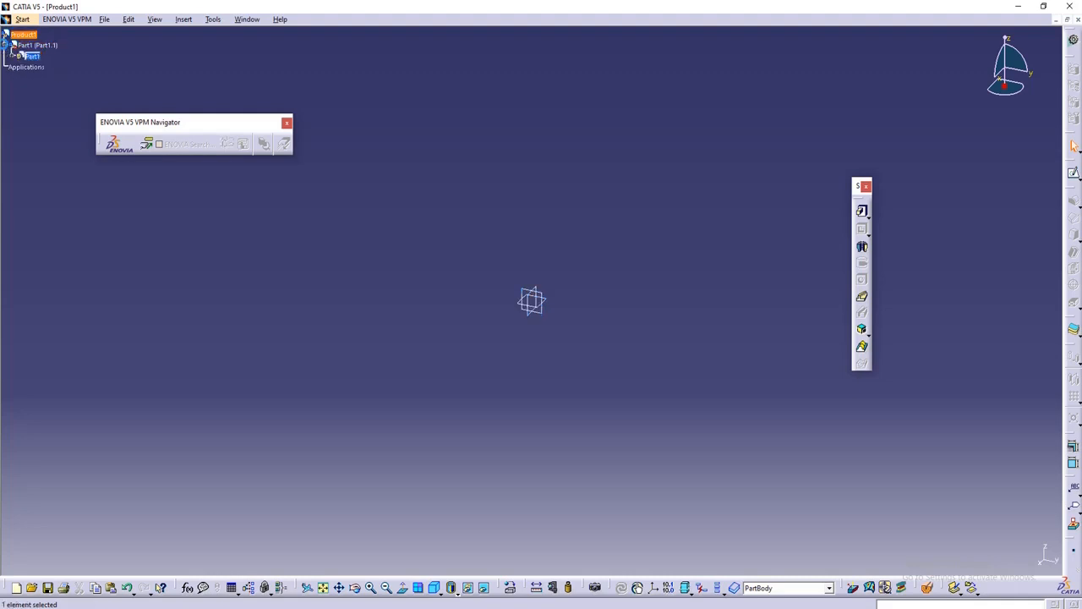
pyautogui.click(13, 56)
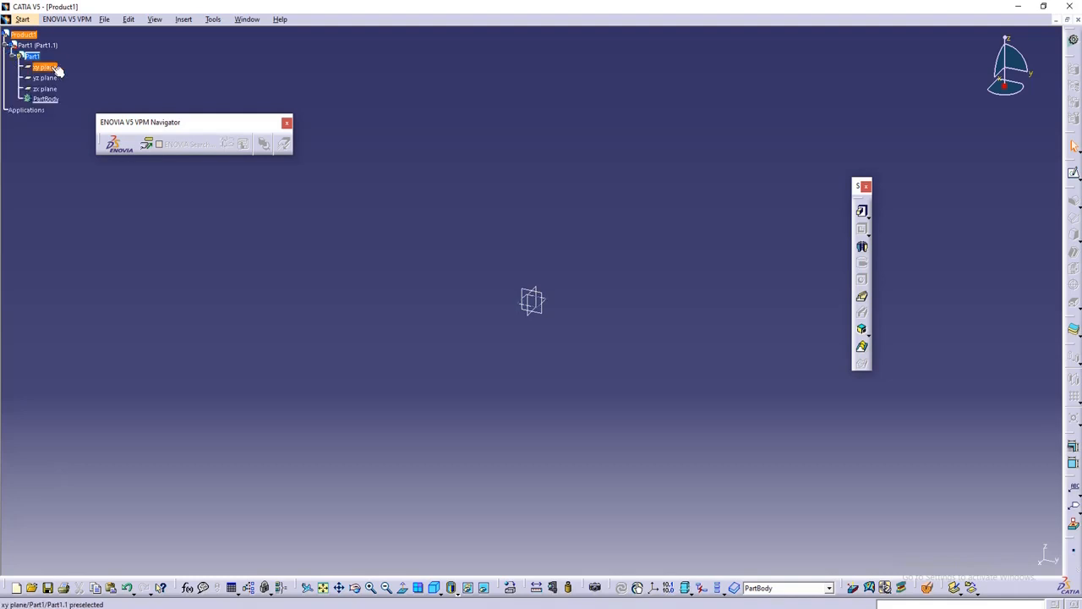
# Step: Look at the part in the four-pane multi-view, return to the single view, and examine the default material catalog
pyautogui.click(52, 100)
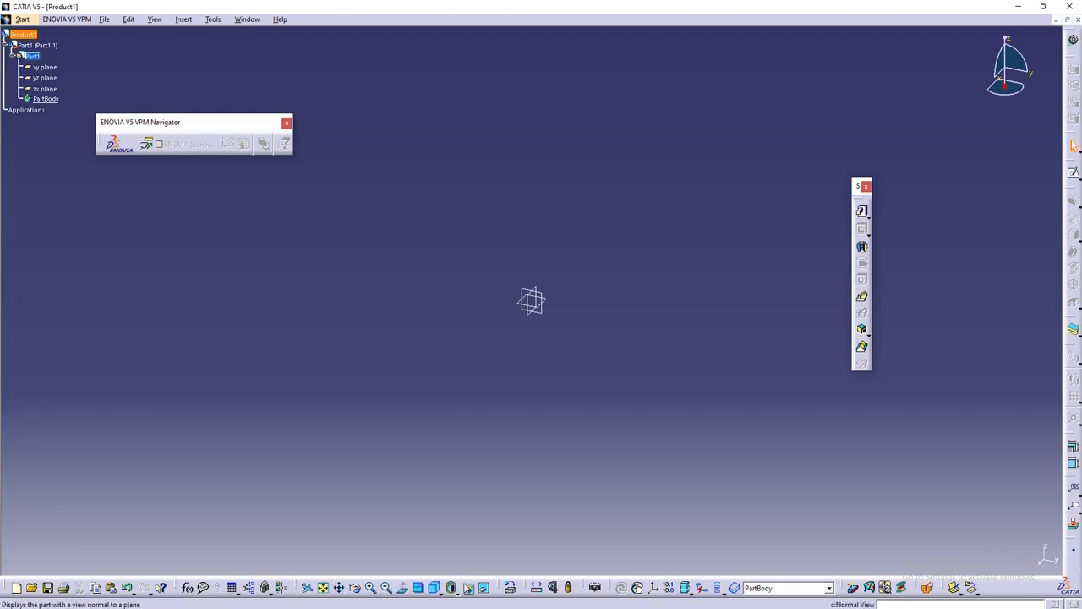
pyautogui.click(418, 588)
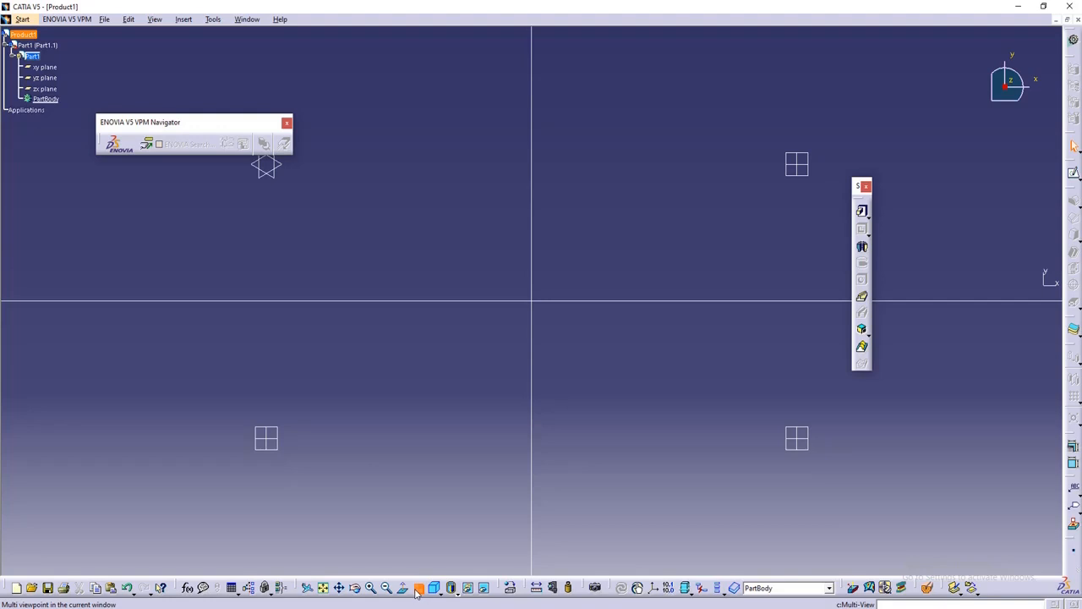
pyautogui.click(417, 589)
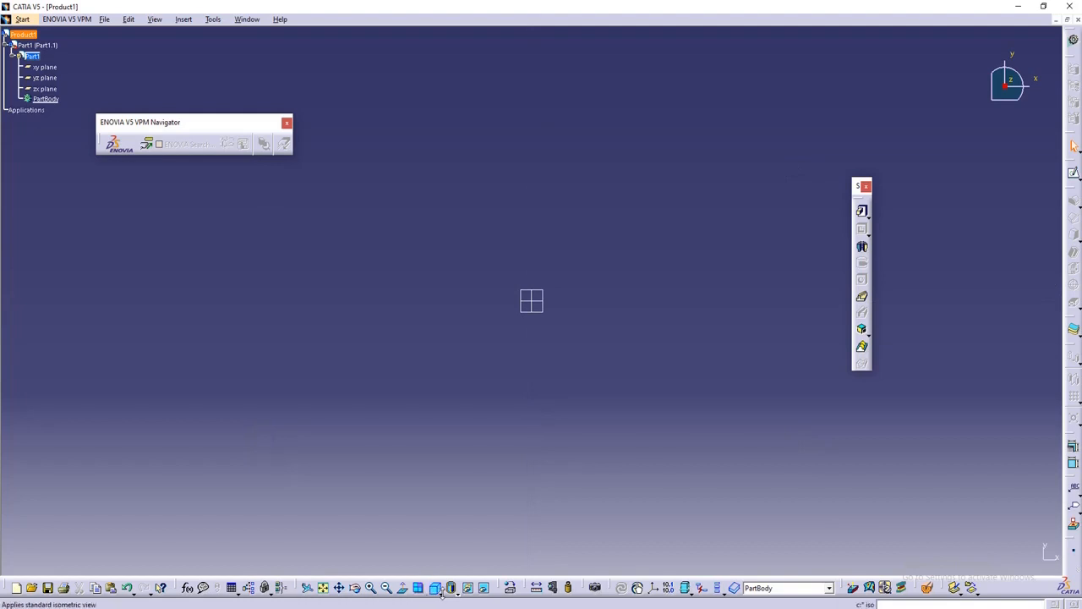
pyautogui.click(442, 594)
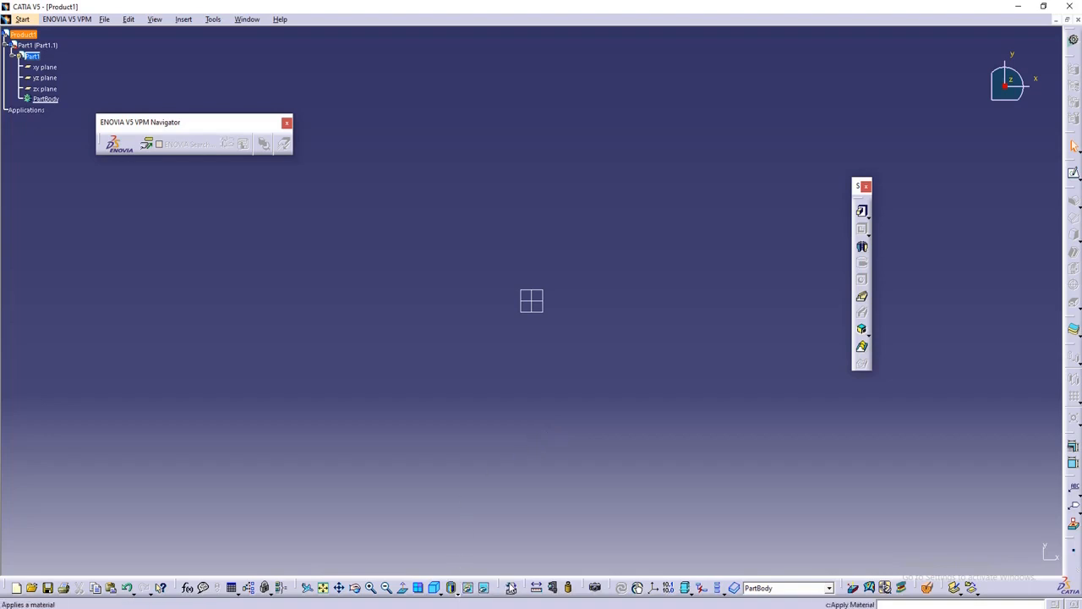
pyautogui.click(511, 589)
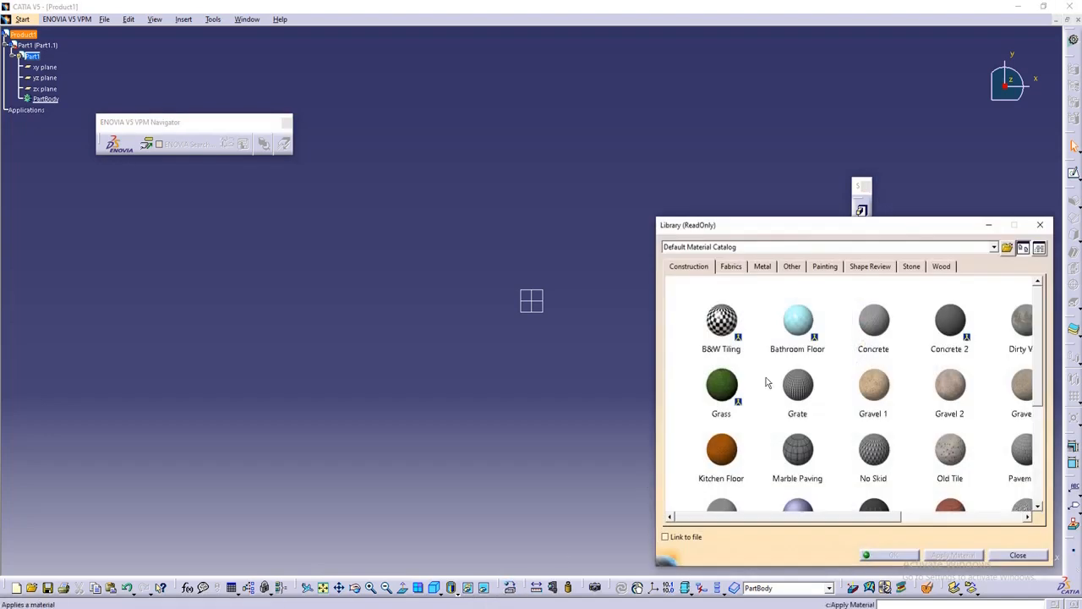
pyautogui.click(1039, 224)
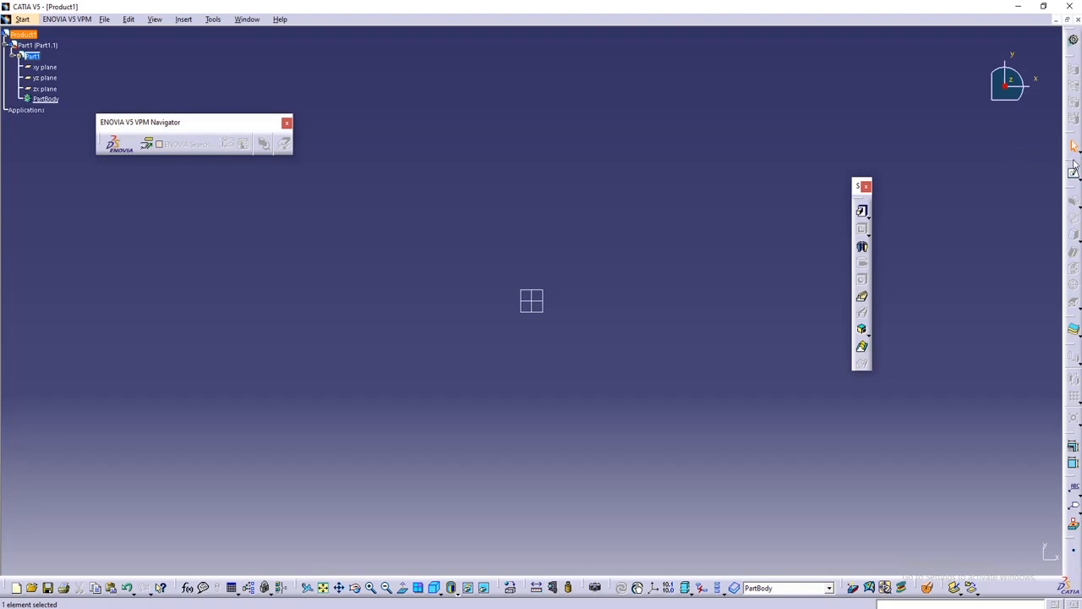
# Step: Float the Sketcher toolbar over the workspace and start a sketch on the xy plane
pyautogui.moveTo(1064, 168)
pyautogui.mouseDown()
pyautogui.moveTo(1029, 151)
pyautogui.moveTo(807, 139)
pyautogui.moveTo(773, 160)
pyautogui.mouseUp()
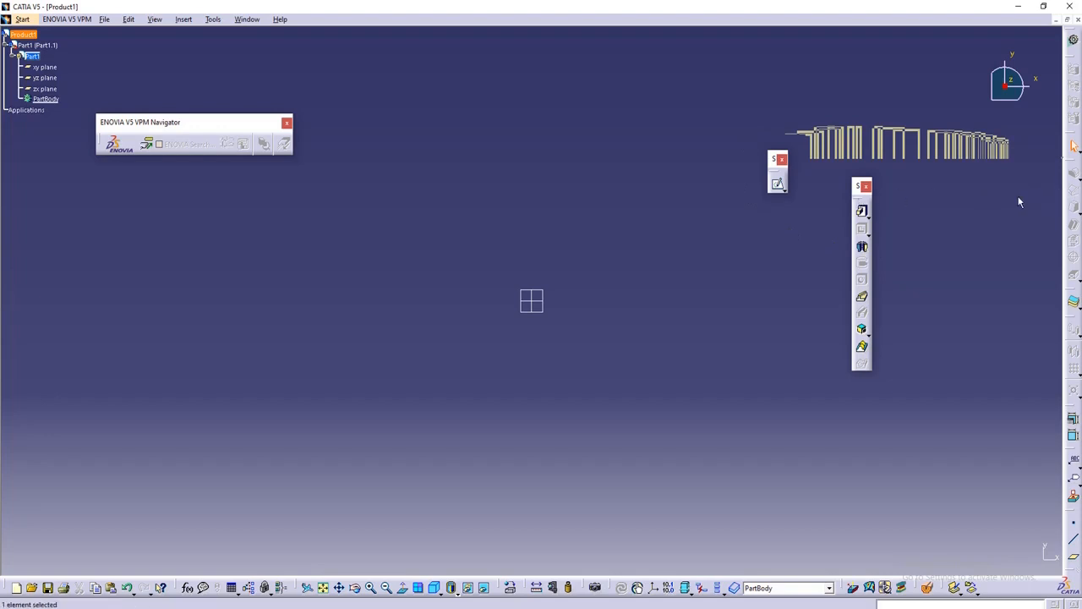
pyautogui.click(779, 186)
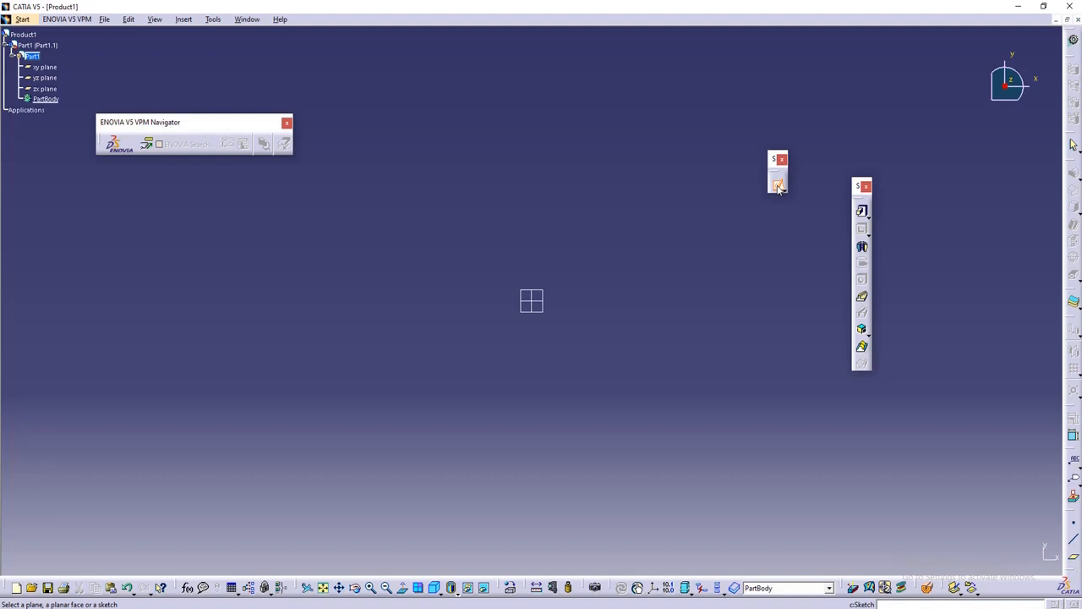
pyautogui.click(535, 289)
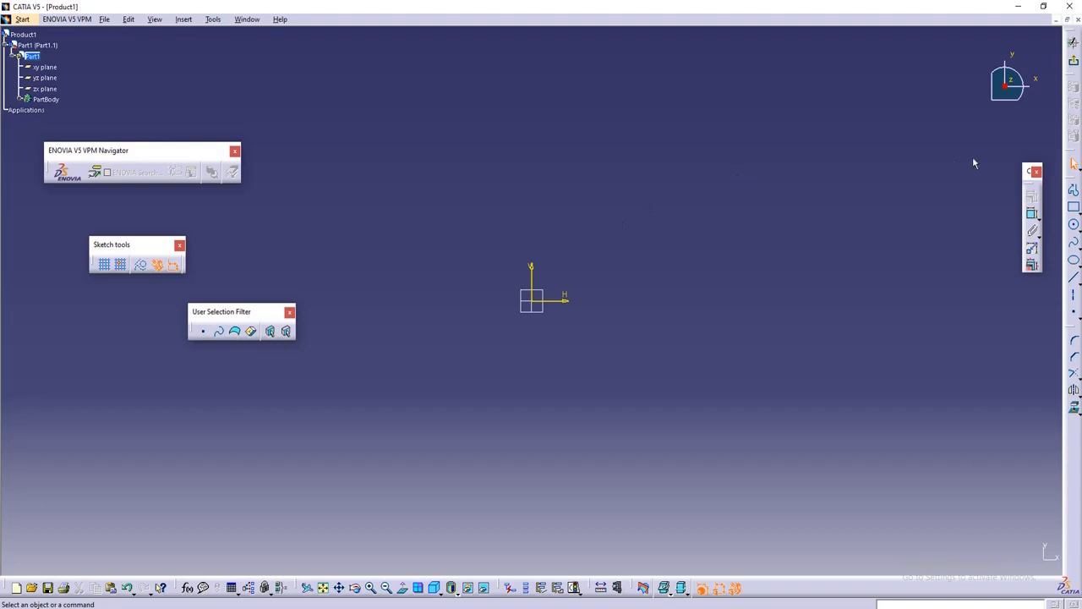
# Step: Float the Constraint, Profile and Operation toolbars beside the sketch, and reposition the User Selection Filter and ENOVIA V5 VPM Navigator toolbars
pyautogui.moveTo(1030, 172); pyautogui.dragTo(884, 153)
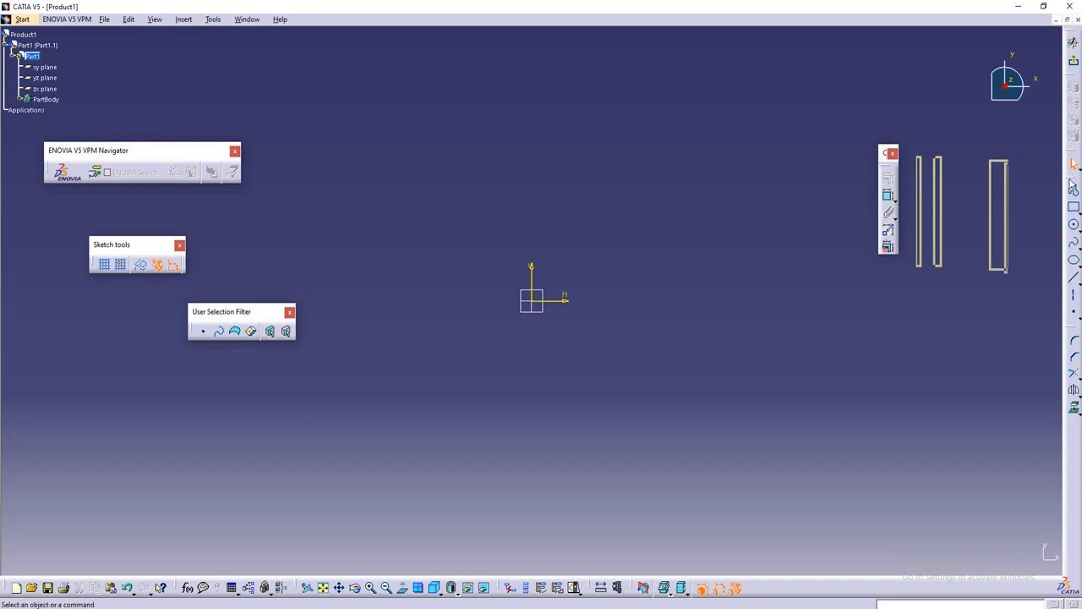
pyautogui.moveTo(1072, 181); pyautogui.dragTo(814, 252)
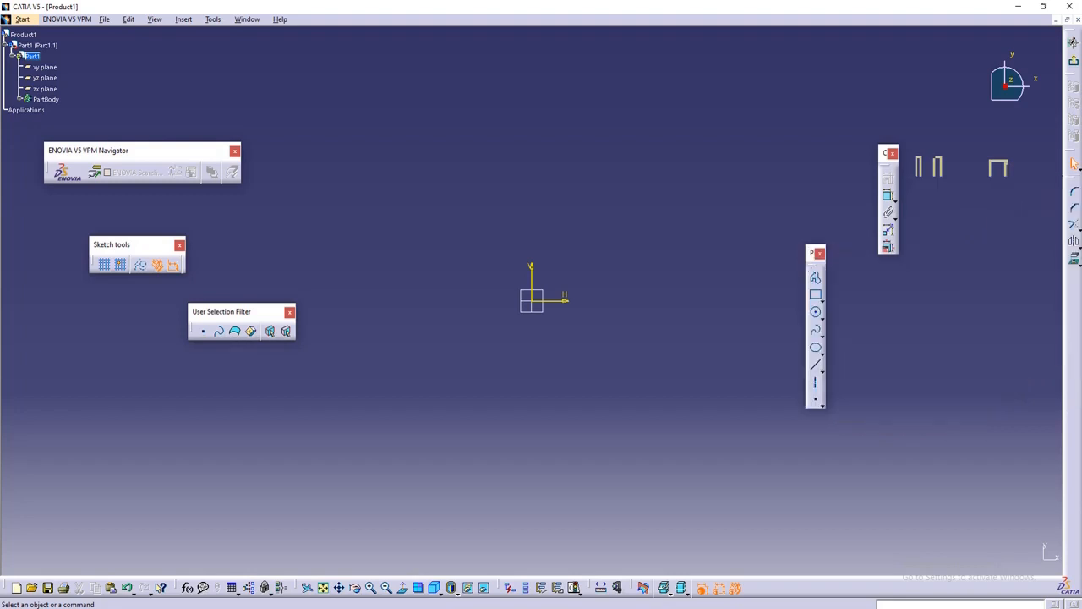
pyautogui.moveTo(1070, 180); pyautogui.dragTo(876, 288)
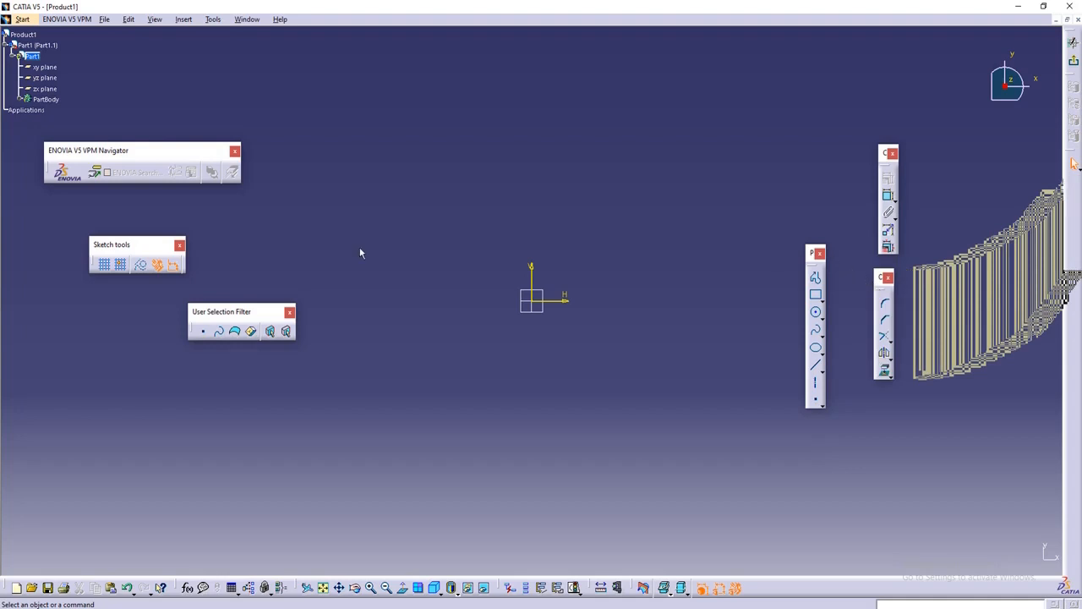
pyautogui.moveTo(247, 313); pyautogui.dragTo(268, 235)
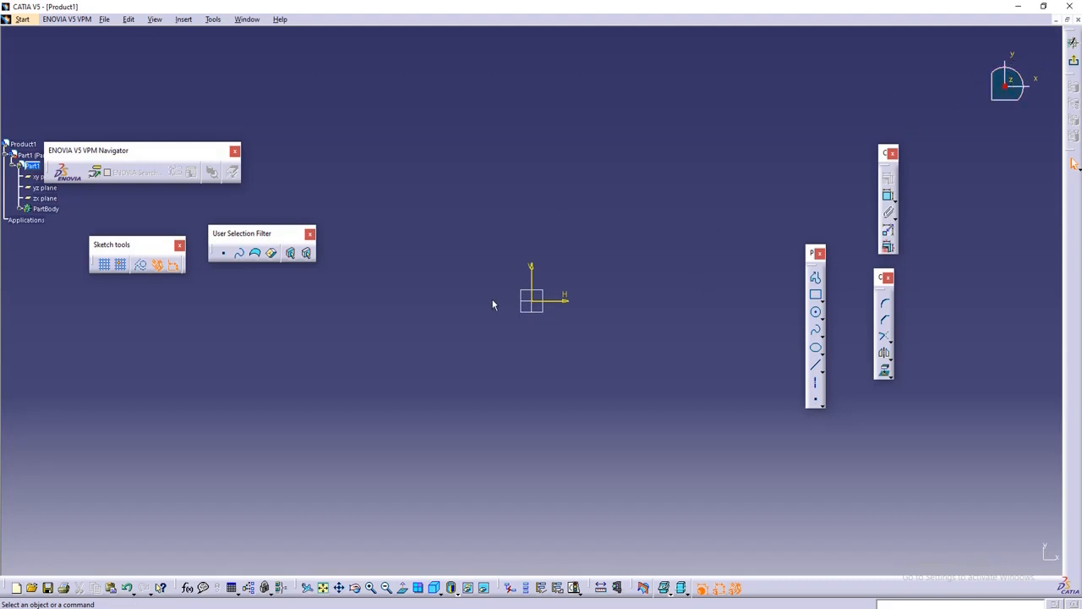
pyautogui.moveTo(160, 160); pyautogui.dragTo(210, 93)
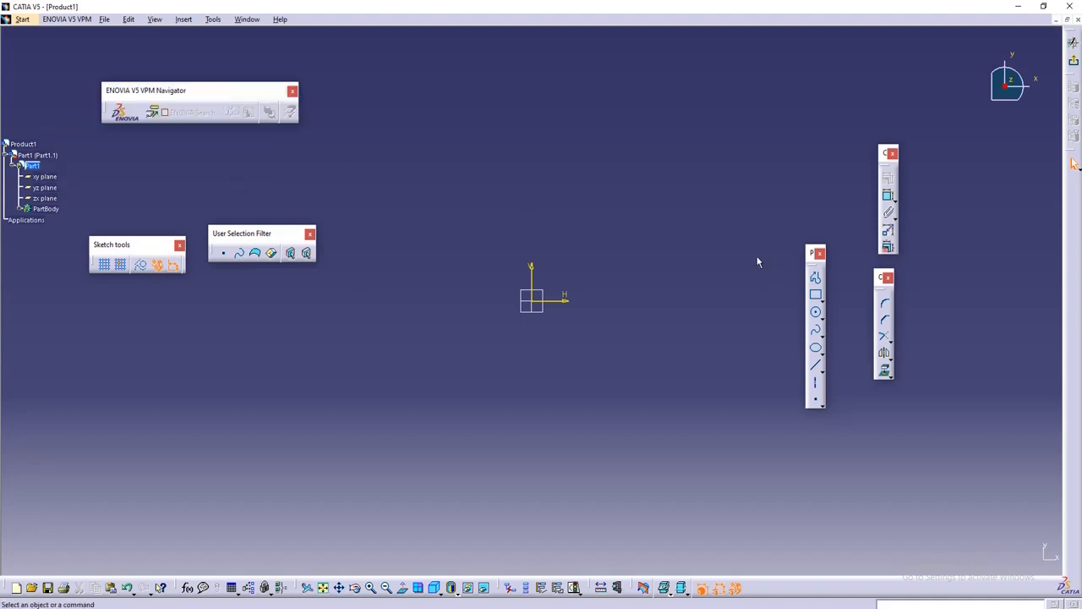
pyautogui.moveTo(810, 253); pyautogui.dragTo(760, 163)
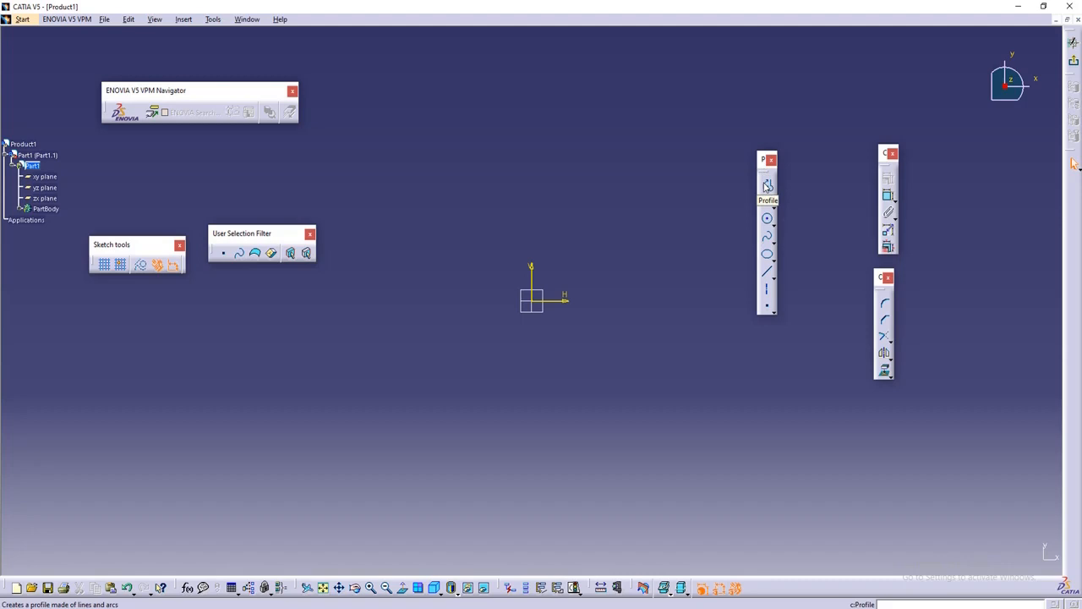
# Step: Sketch a closed, irregular ten-sided hook-shaped outline above and around the origin with the Profile tool
pyautogui.click(767, 186)
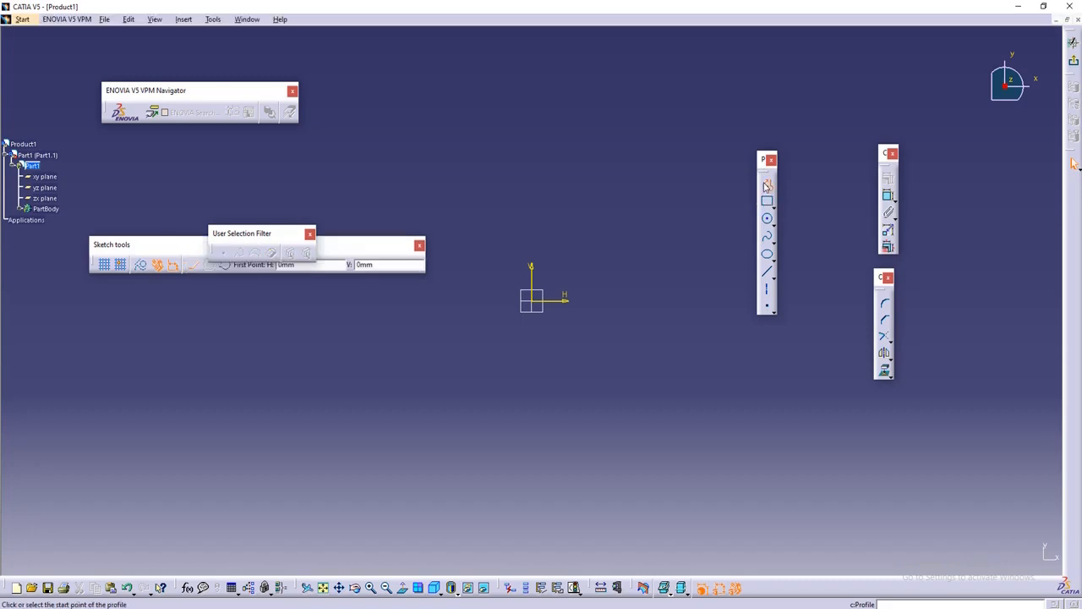
pyautogui.click(331, 173)
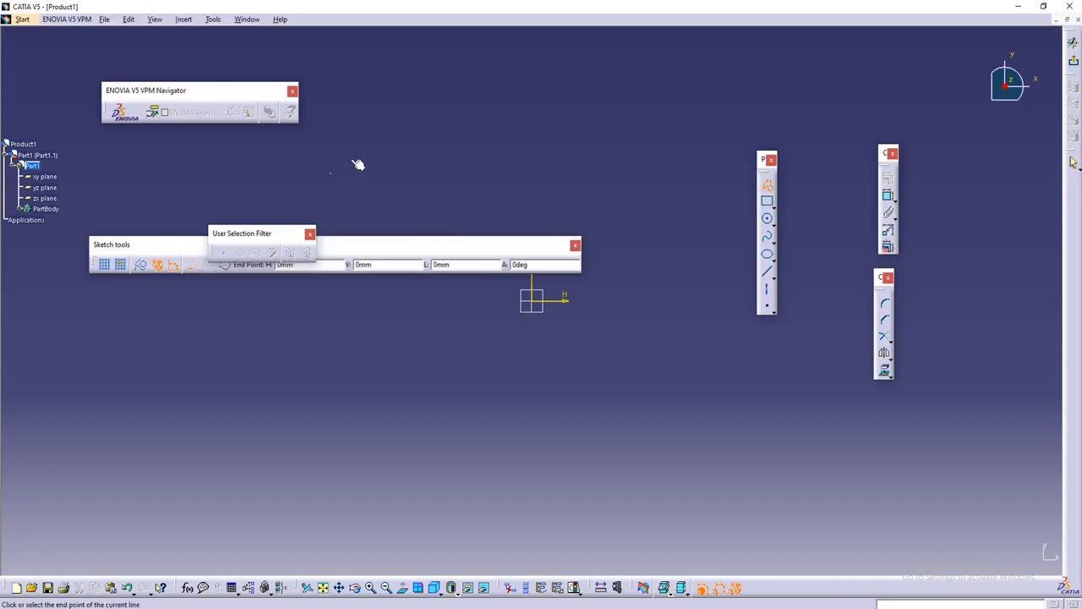
pyautogui.click(436, 125)
pyautogui.click(582, 149)
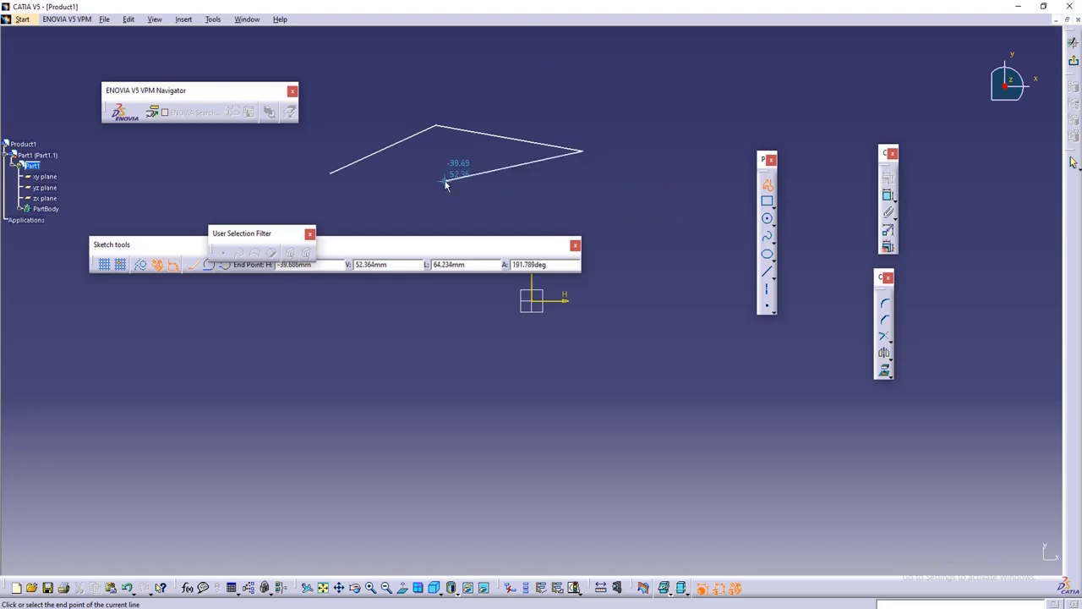
pyautogui.click(702, 192)
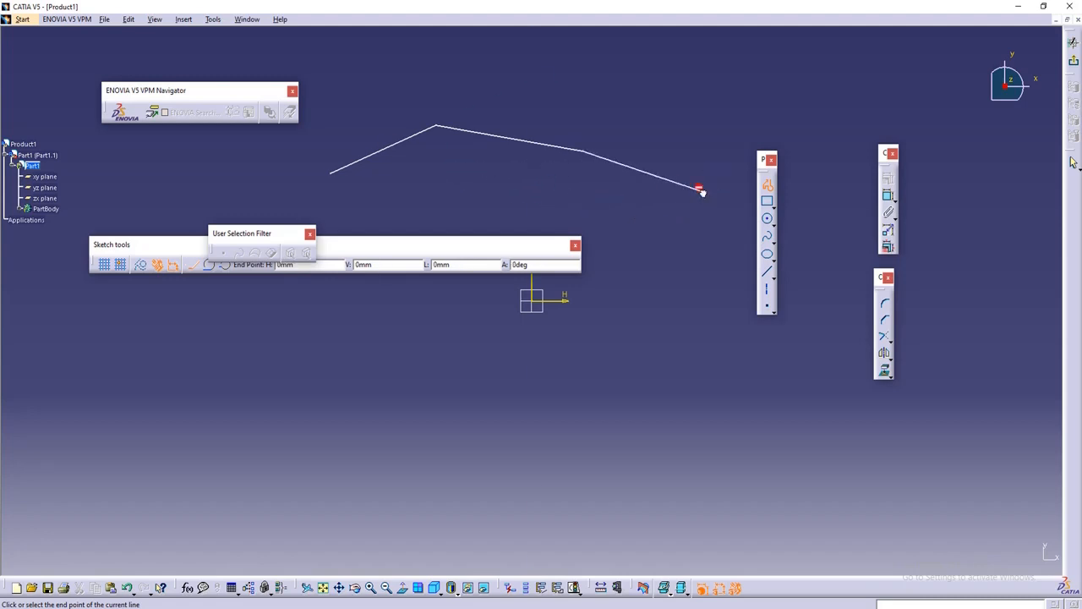
pyautogui.click(717, 281)
pyautogui.click(660, 328)
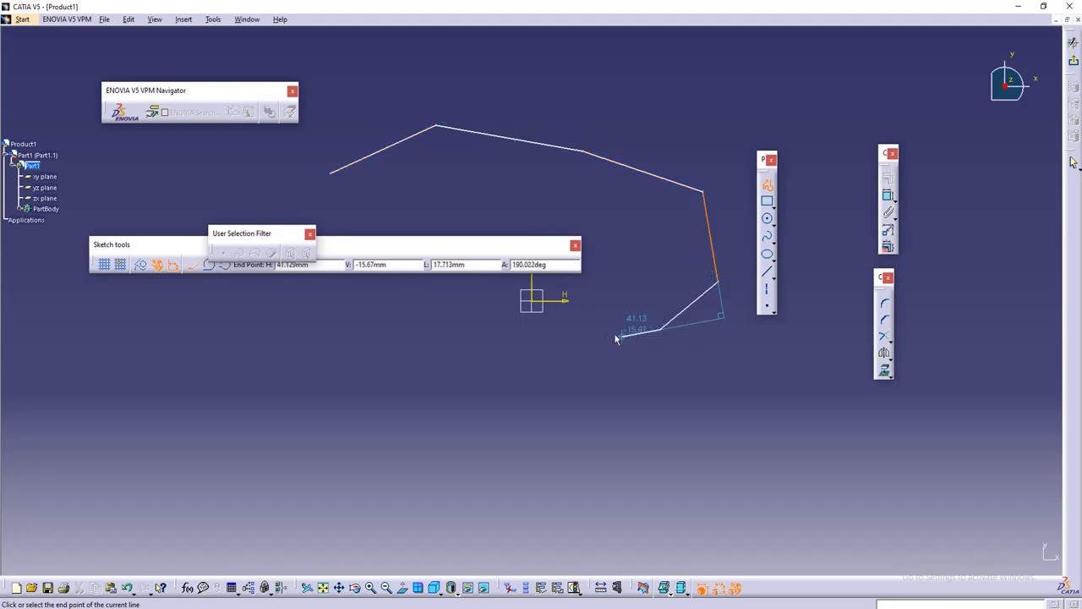
pyautogui.click(558, 346)
pyautogui.click(644, 250)
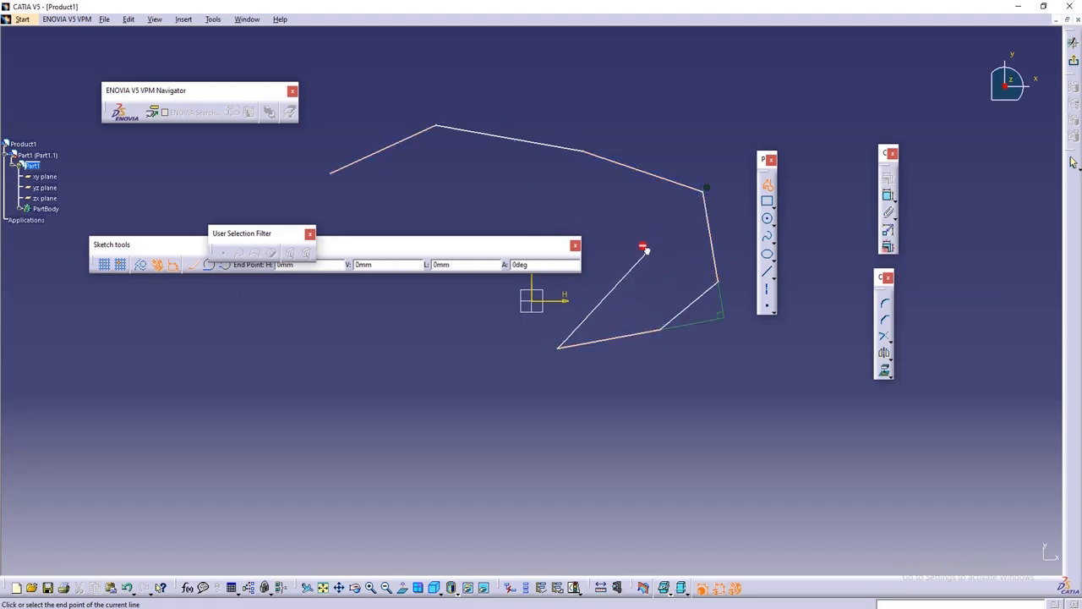
pyautogui.click(599, 205)
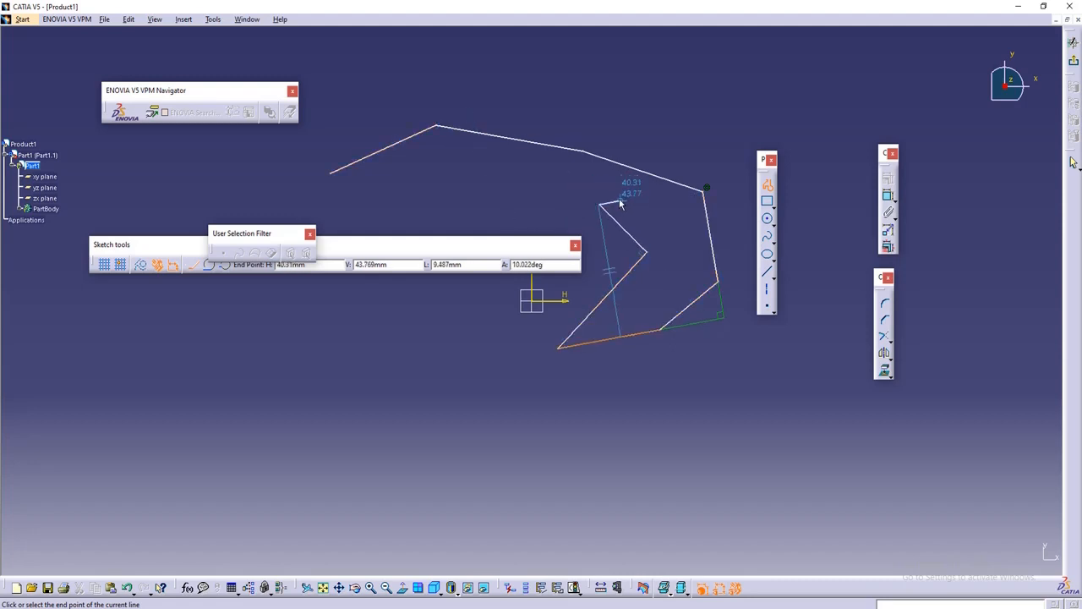
pyautogui.click(445, 160)
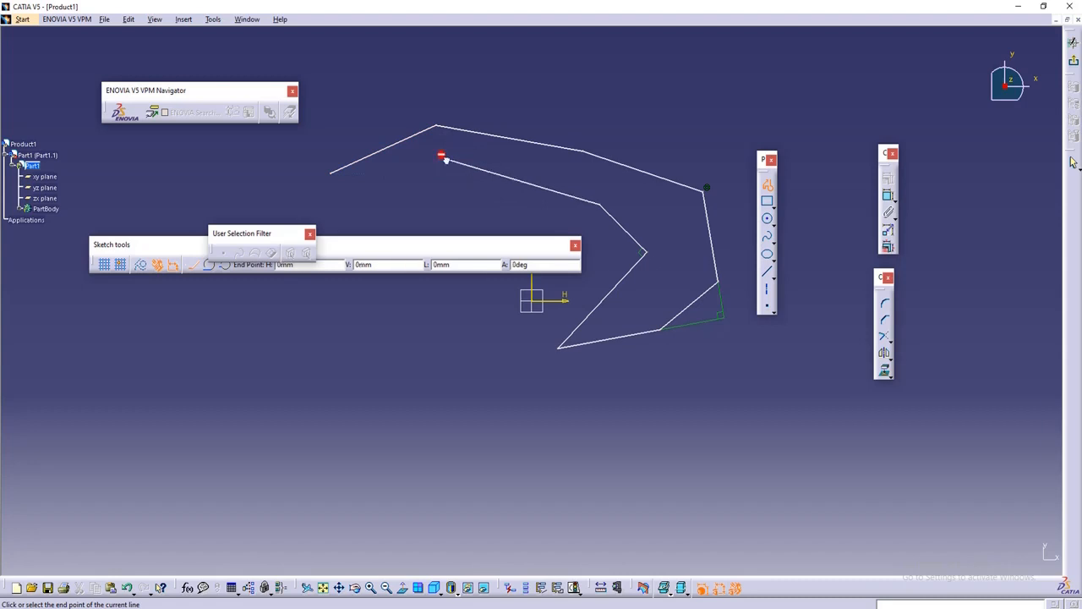
pyautogui.click(331, 173)
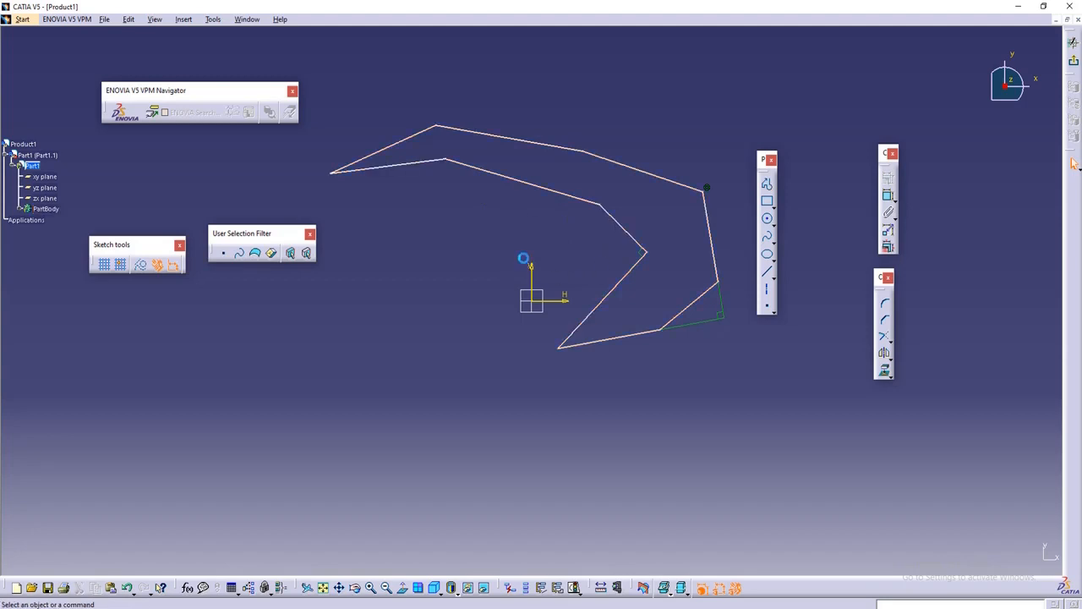
# Step: Sketch a closed rectangle of horizontal and vertical lines below the irregular outline with the Profile tool
pyautogui.moveTo(663, 229); pyautogui.dragTo(656, 218, button='middle')
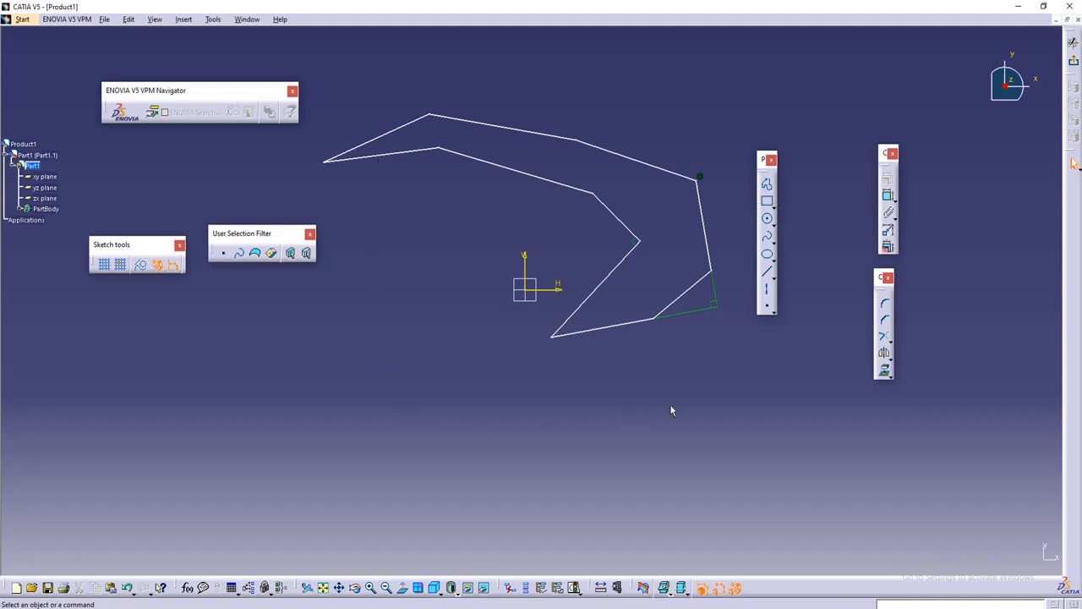
pyautogui.click(767, 182)
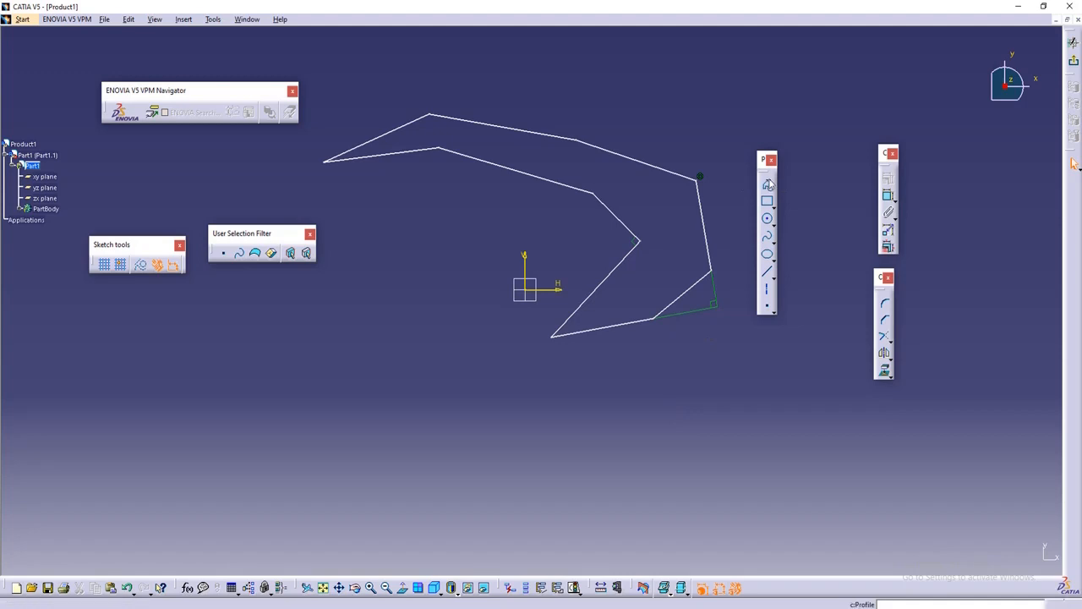
pyautogui.click(419, 382)
pyautogui.click(571, 381)
pyautogui.click(571, 486)
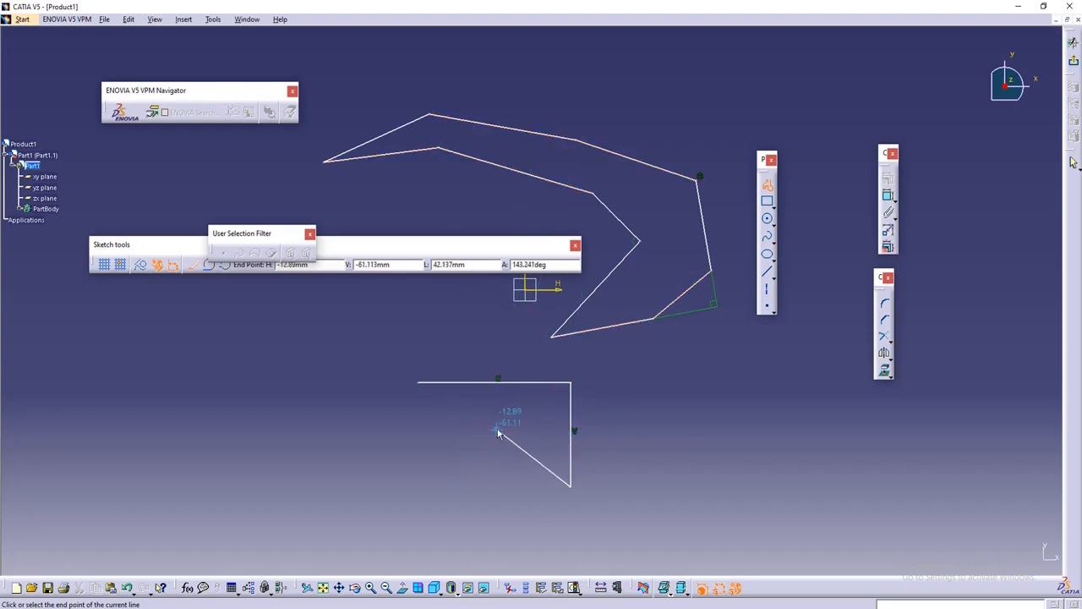
pyautogui.click(419, 488)
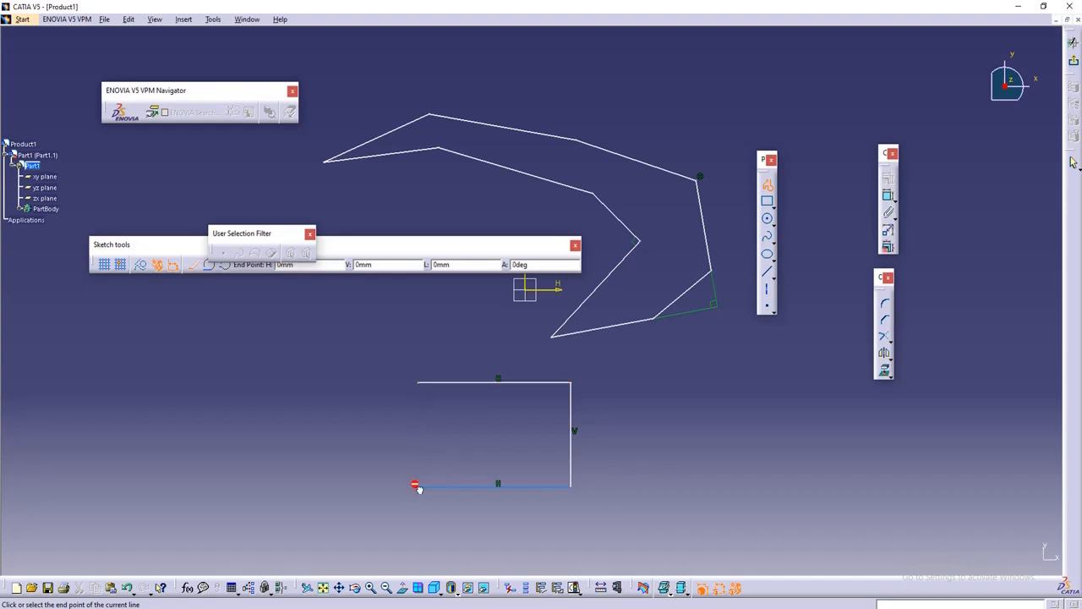
pyautogui.click(419, 383)
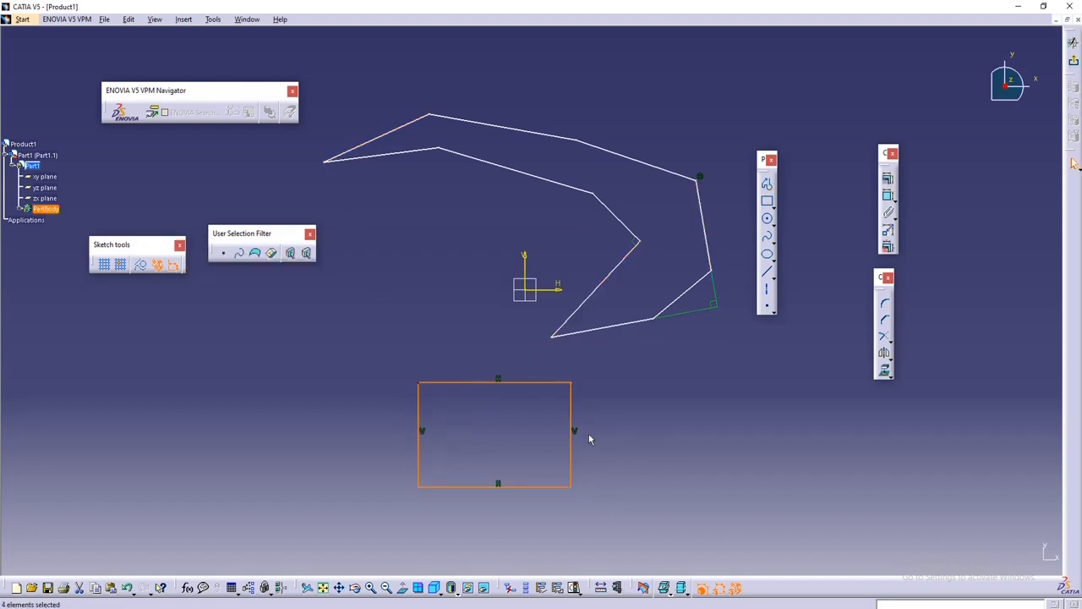
pyautogui.click(625, 461)
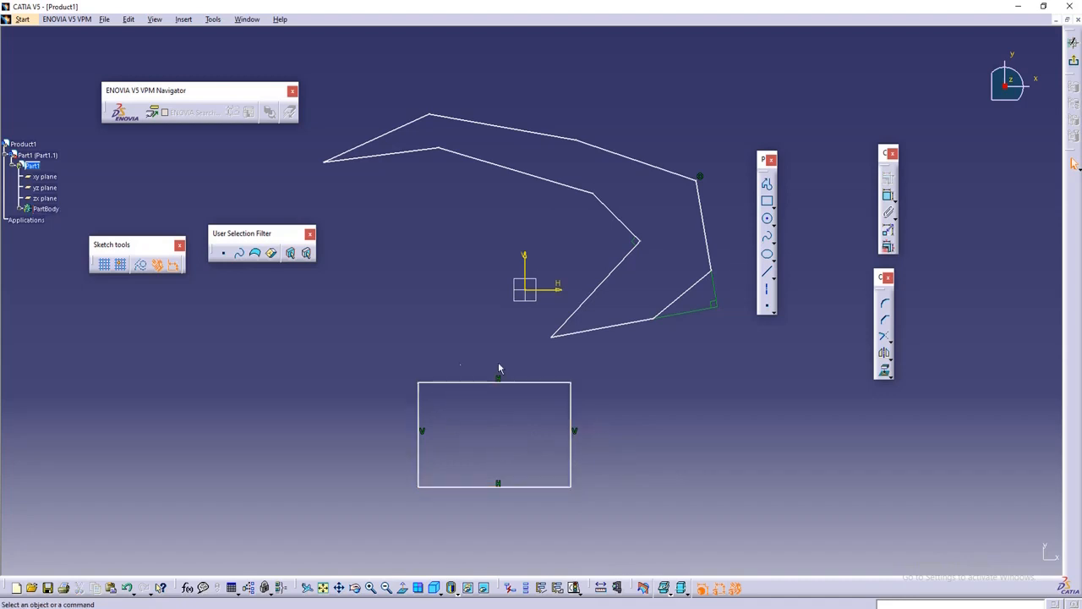
# Step: Stretch the rectangle by moving its upper edge slightly up and its left and right edges outward, mostly widening it to the right
pyautogui.moveTo(520, 386)
pyautogui.mouseDown()
pyautogui.moveTo(522, 352)
pyautogui.moveTo(517, 415)
pyautogui.moveTo(517, 346)
pyautogui.moveTo(516, 378)
pyautogui.mouseUp()
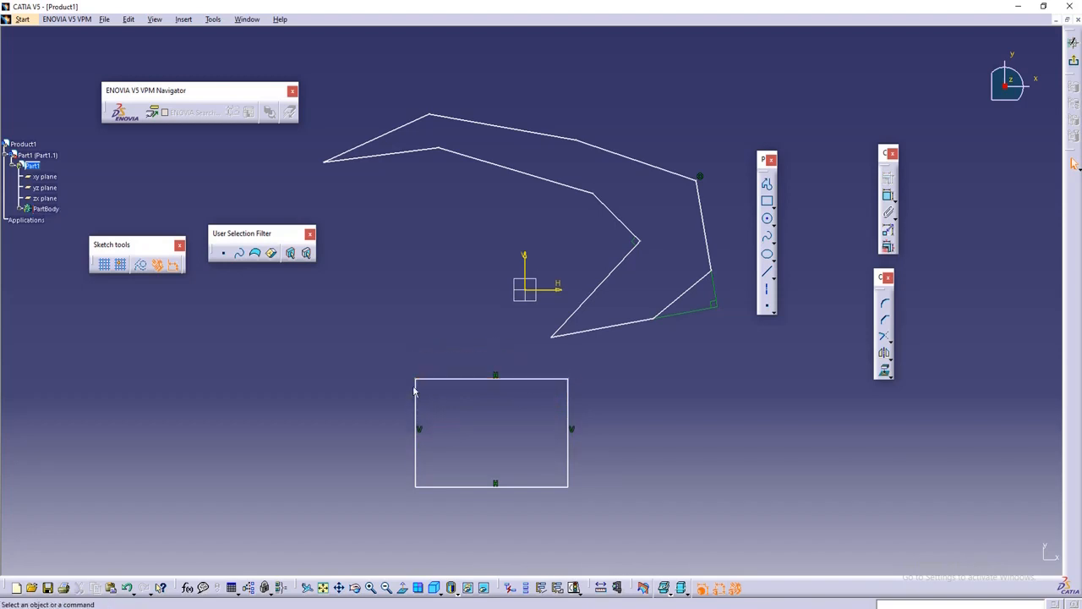
pyautogui.moveTo(415, 386)
pyautogui.mouseDown()
pyautogui.moveTo(369, 381)
pyautogui.moveTo(399, 385)
pyautogui.mouseUp()
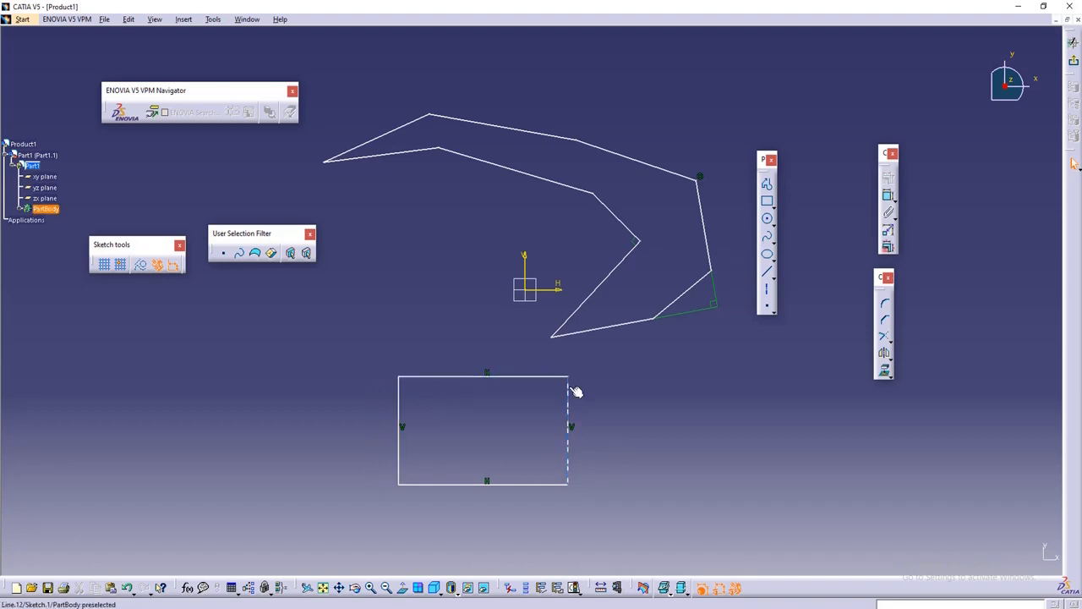
pyautogui.click(575, 391)
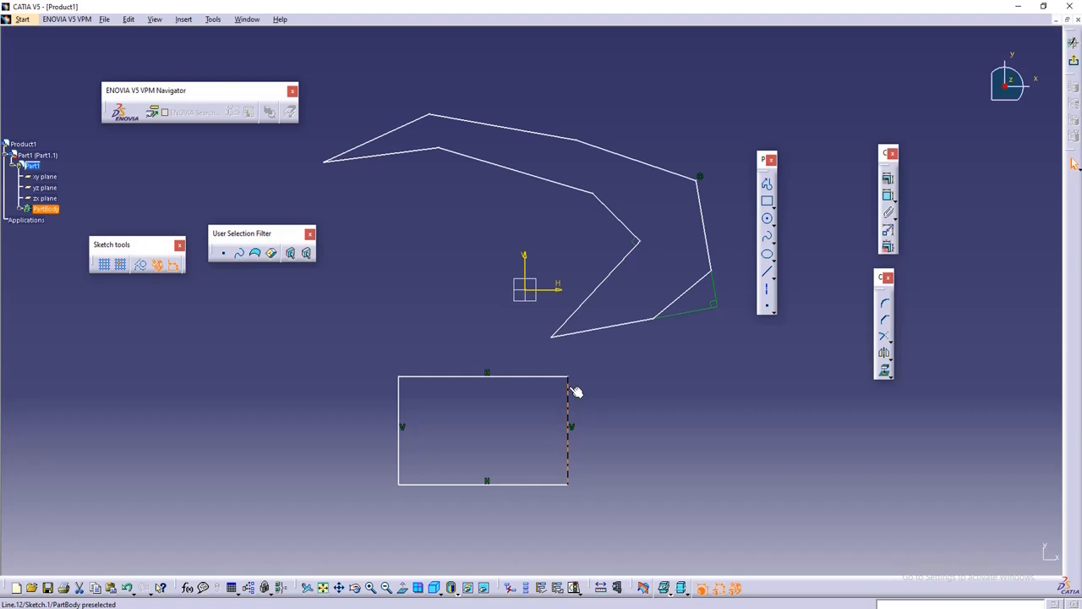
pyautogui.moveTo(575, 390); pyautogui.dragTo(645, 385)
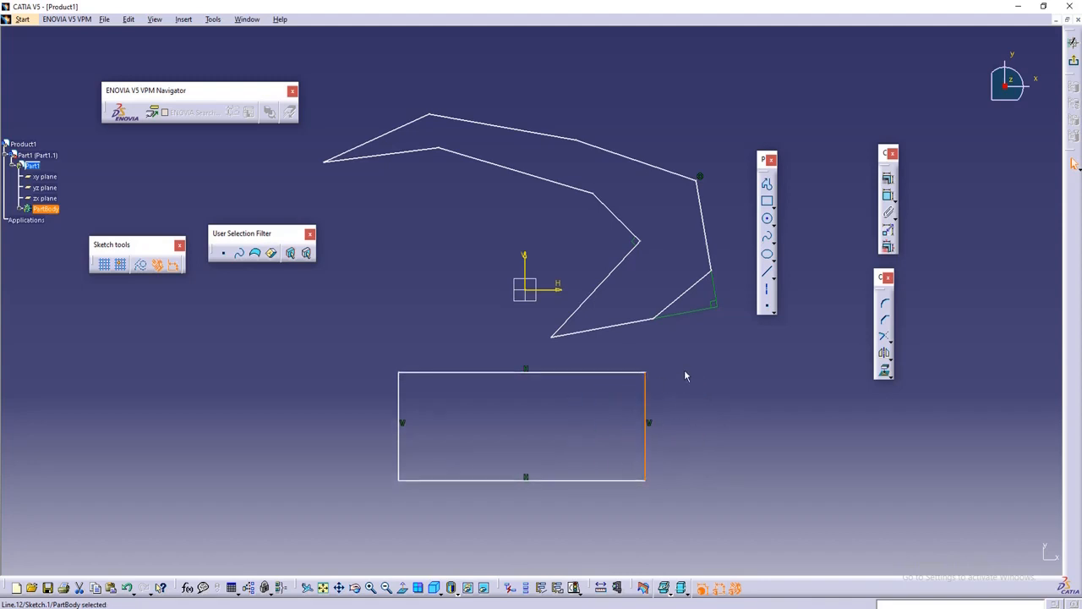
pyautogui.click(684, 371)
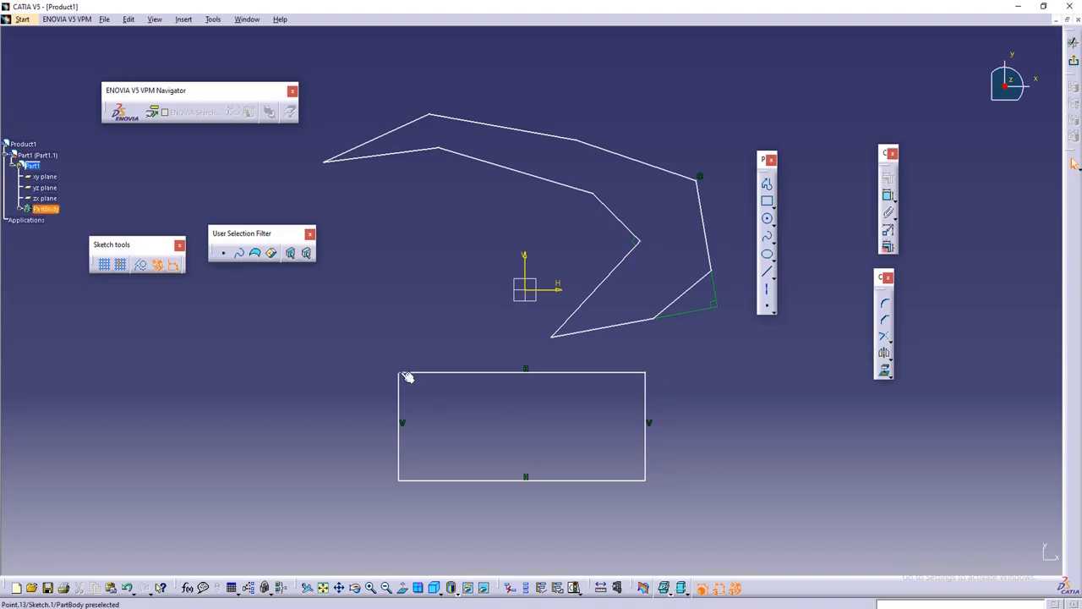
# Step: Widen the rectangle to the left by its upper-left corner, to about 143 by 49 mm
pyautogui.moveTo(399, 373); pyautogui.dragTo(332, 370)
pyautogui.click(298, 367)
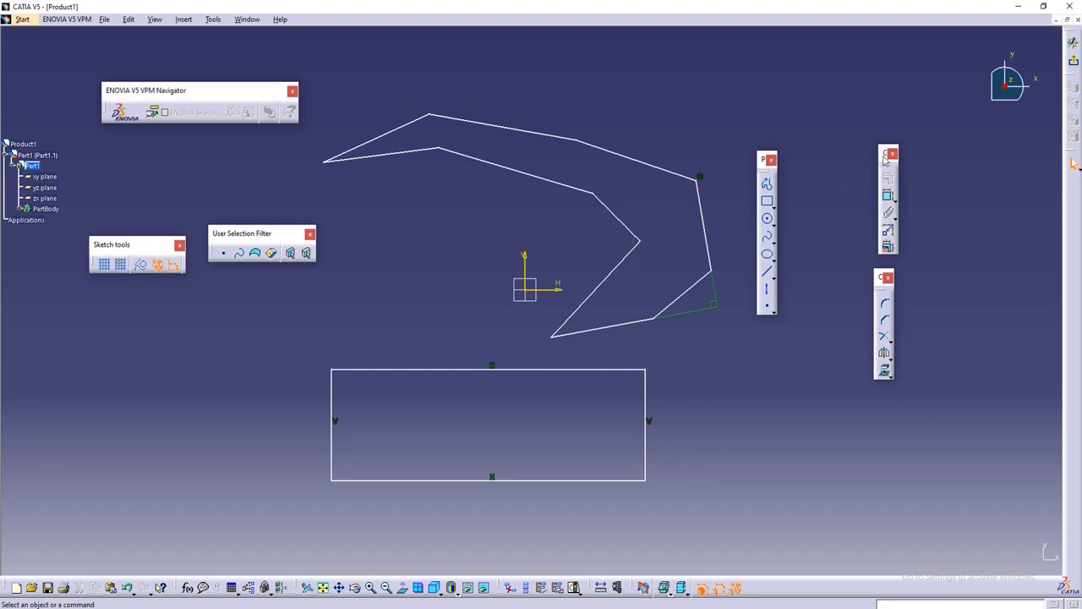
# Step: Place the Constraint toolbar below the Profile toolbar and dimension the rectangle's width just above its upper edge
pyautogui.moveTo(884, 155); pyautogui.dragTo(772, 335)
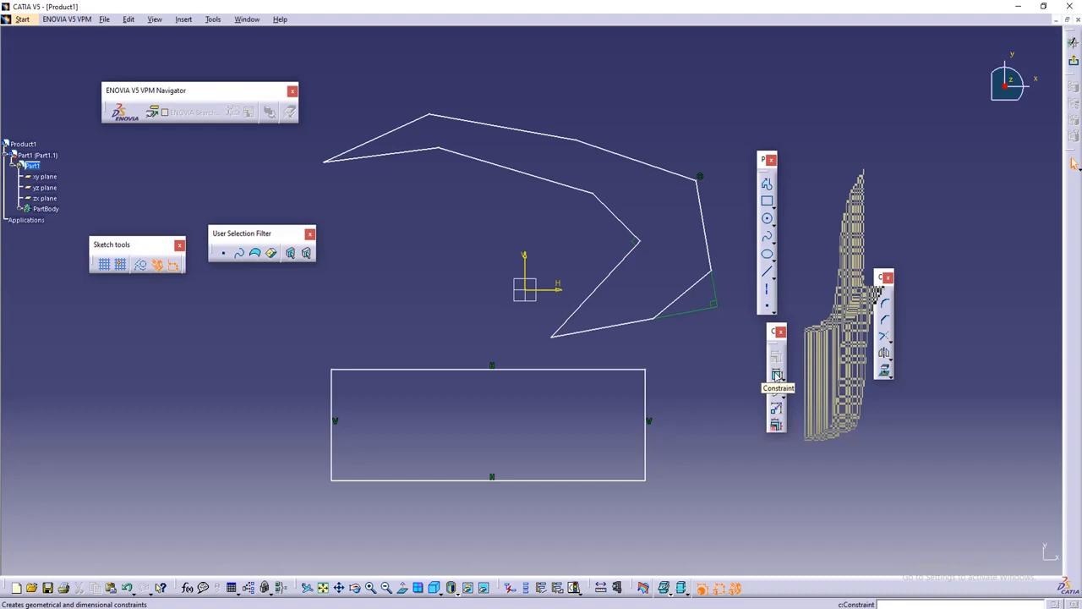
pyautogui.click(776, 376)
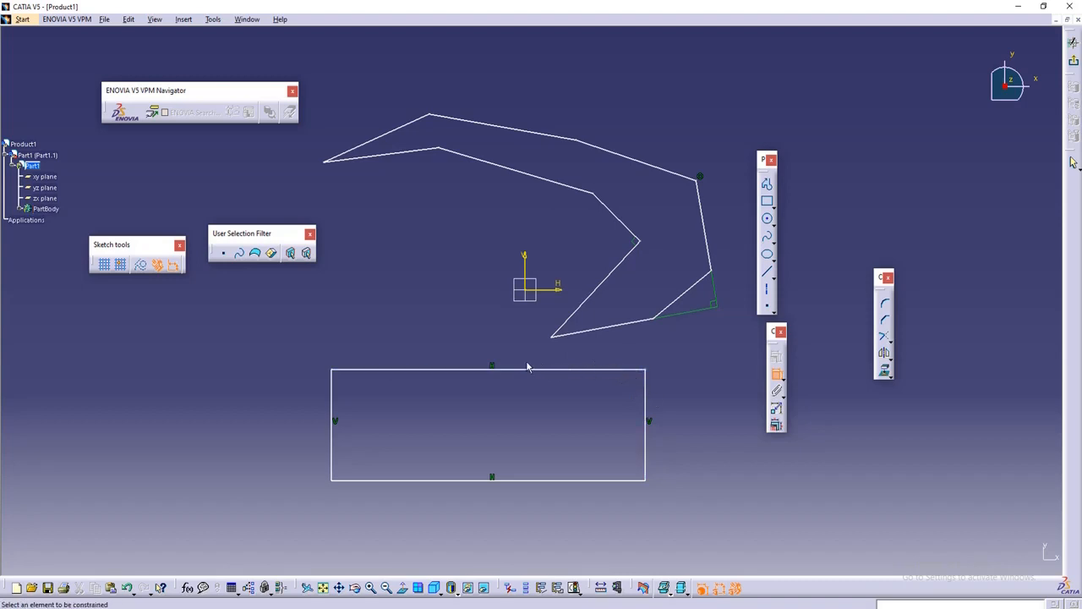
pyautogui.click(438, 369)
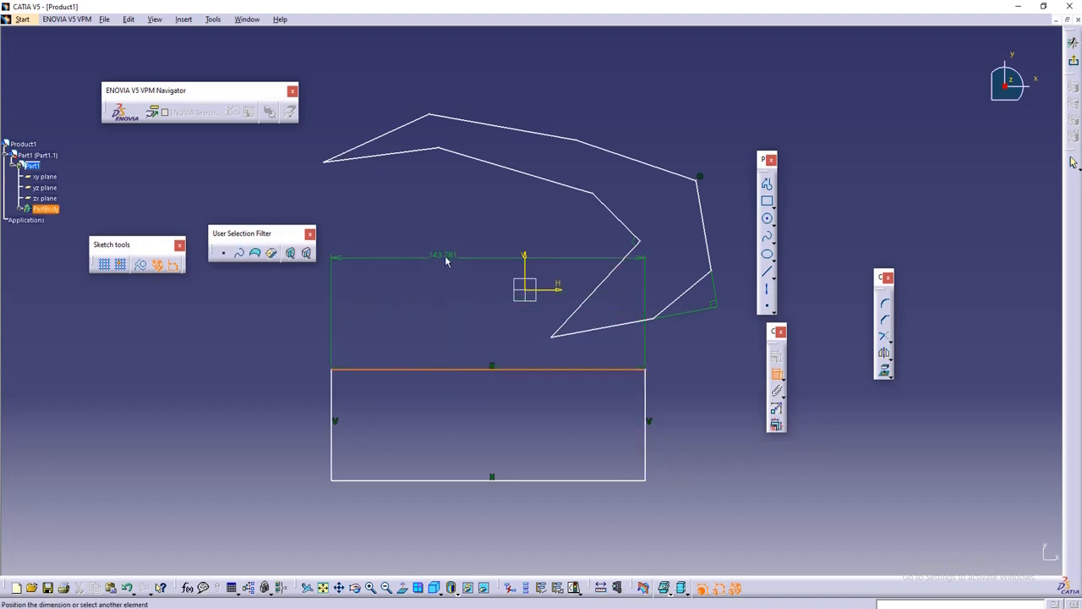
pyautogui.click(470, 352)
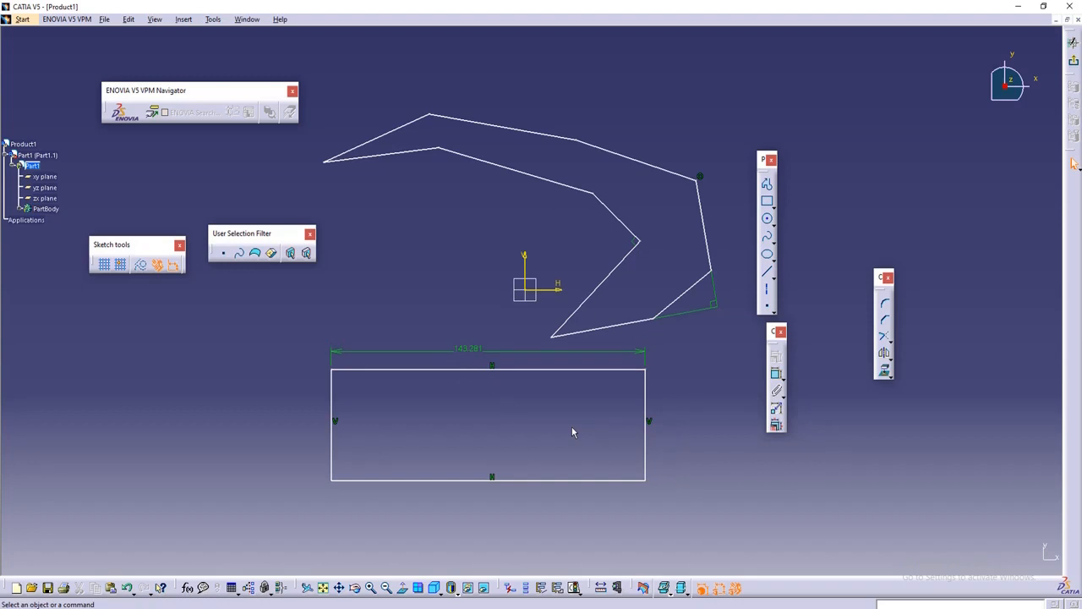
# Step: Dimension the rectangle's height beside its right edge
pyautogui.click(776, 376)
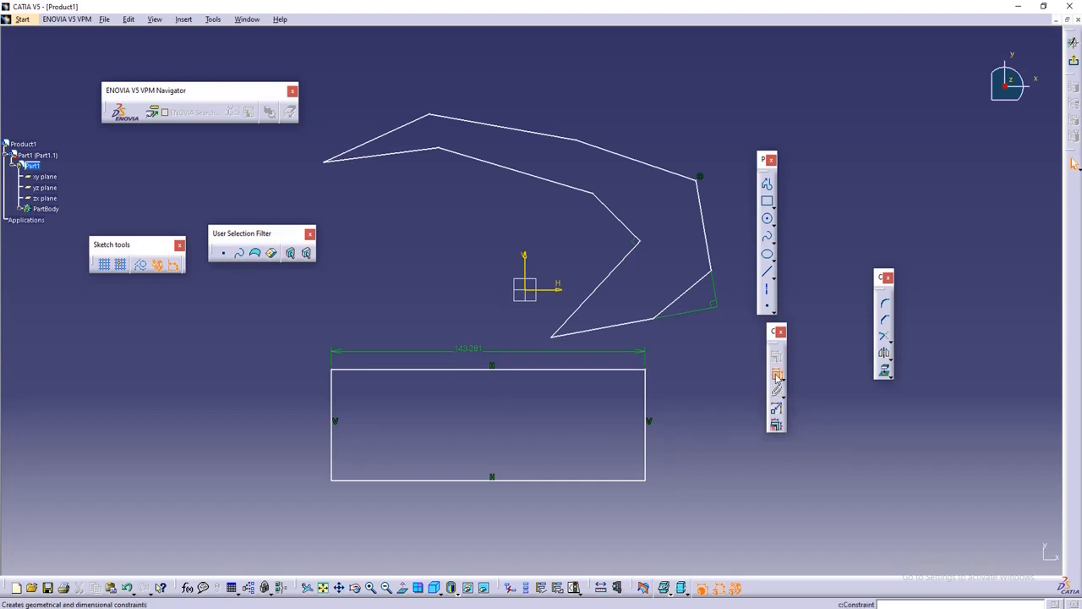
pyautogui.click(651, 405)
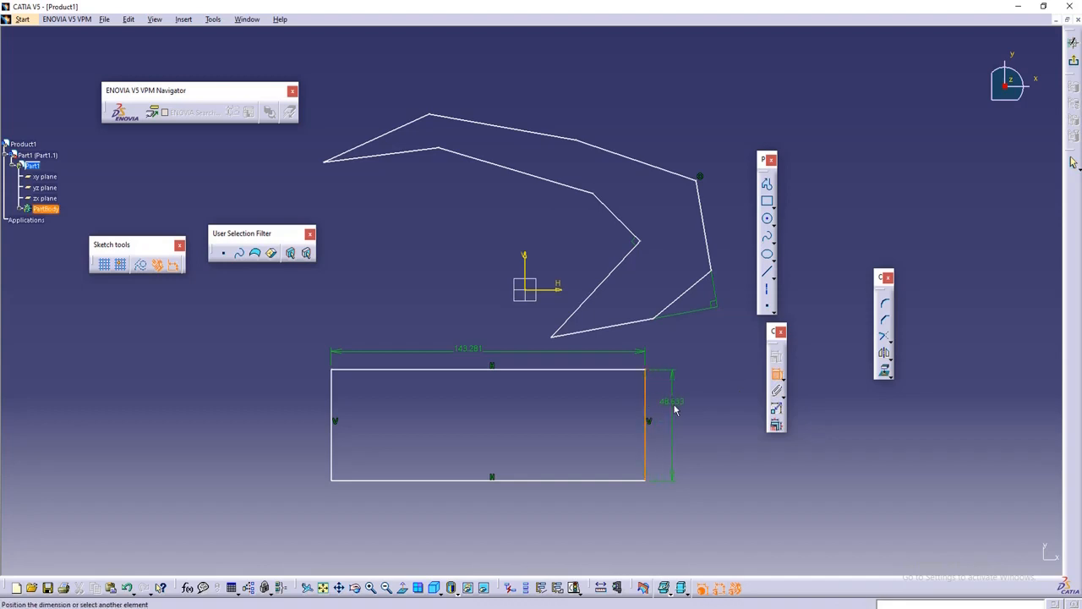
pyautogui.click(693, 406)
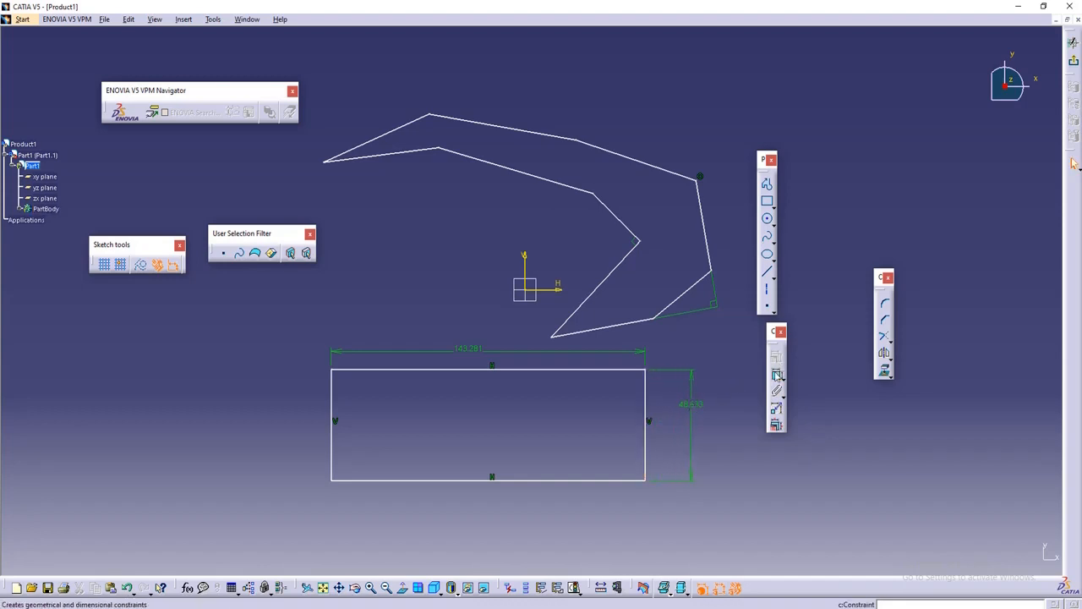
# Step: Try to add a second width dimension on the rectangle's lower edge, and undo it
pyautogui.click(776, 374)
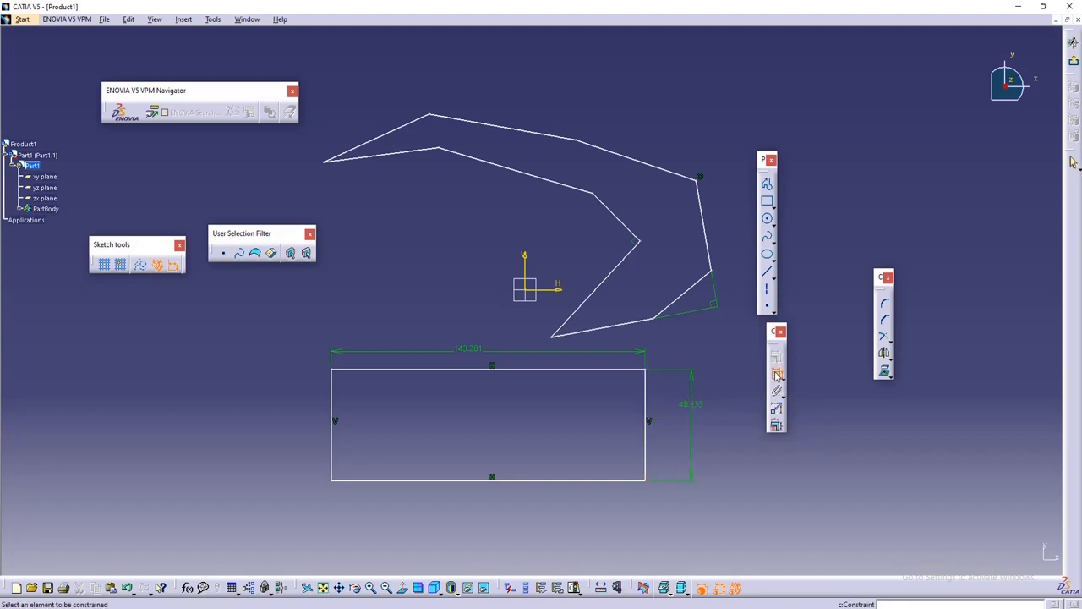
pyautogui.click(568, 479)
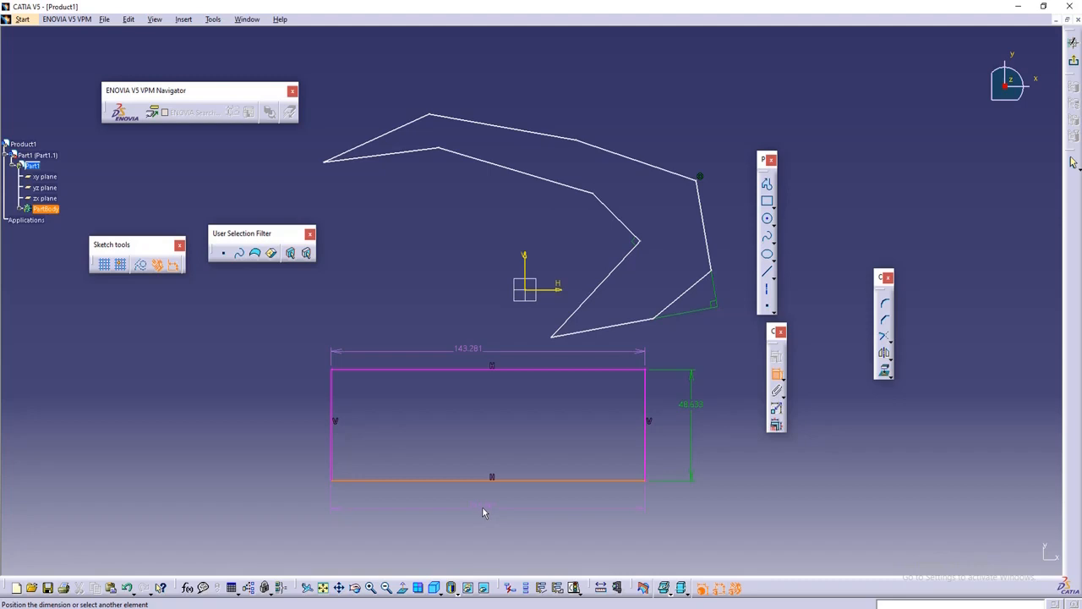
pyautogui.hotkey('ctrl', 'z')
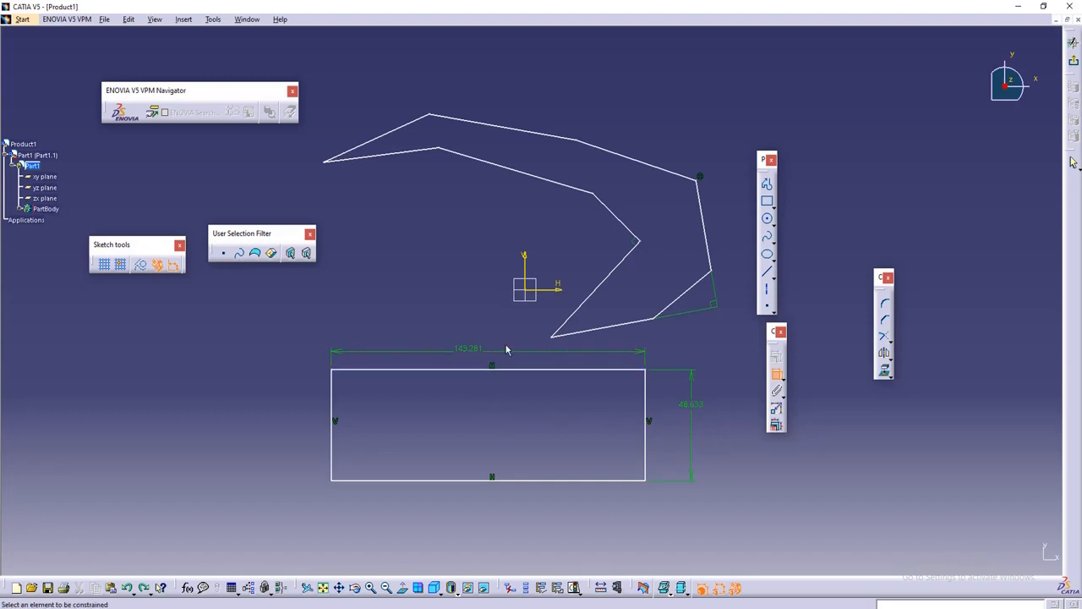
# Step: Set the rectangle's width to 200 mm and its height to 50 mm
pyautogui.doubleClick(466, 351)
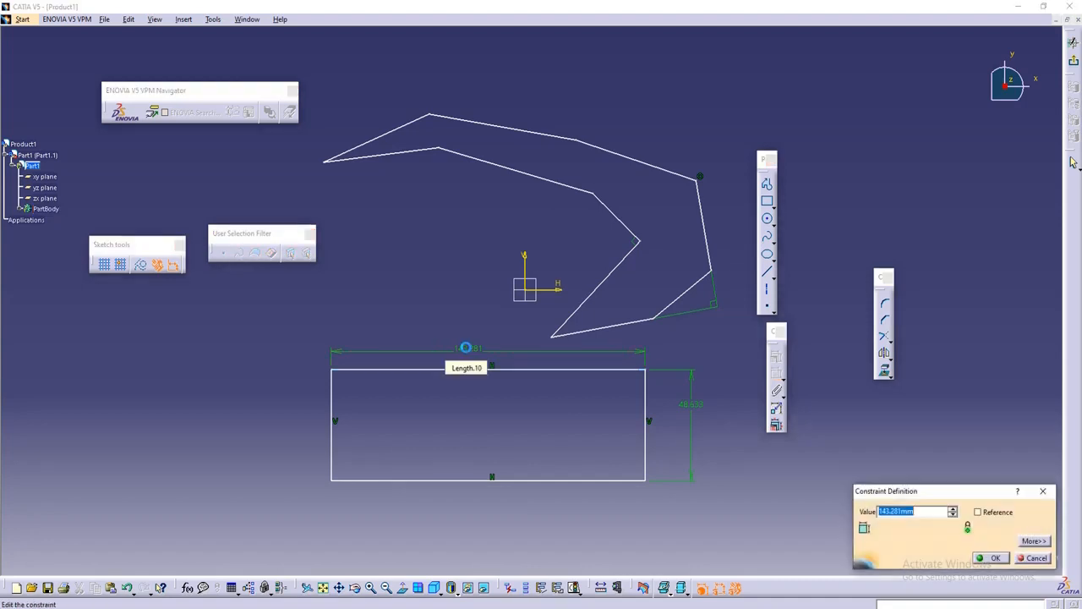
pyautogui.moveTo(922, 495); pyautogui.dragTo(889, 477)
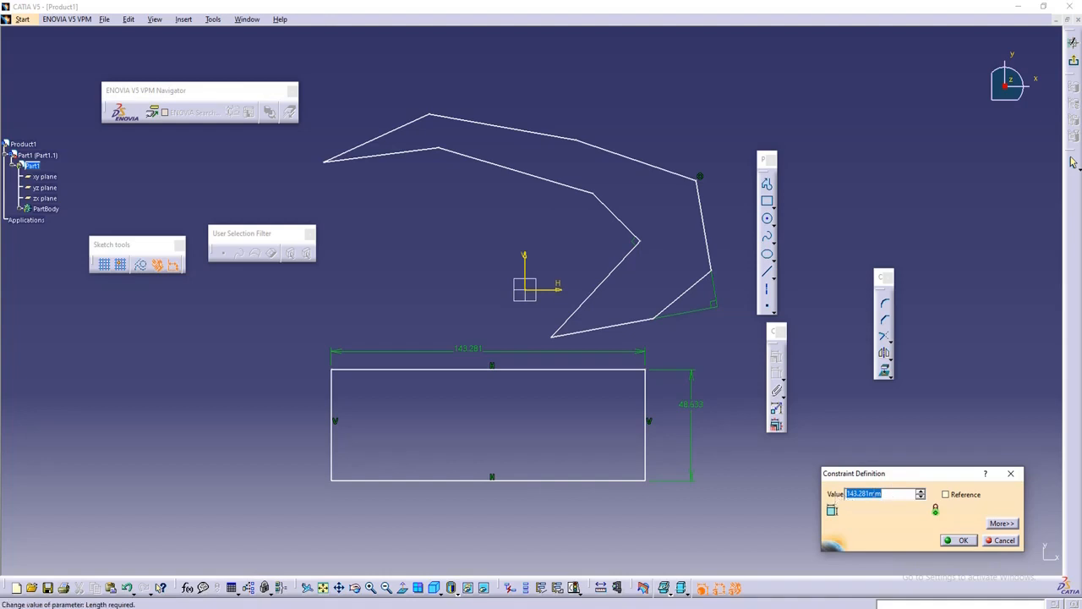
pyautogui.write('200')
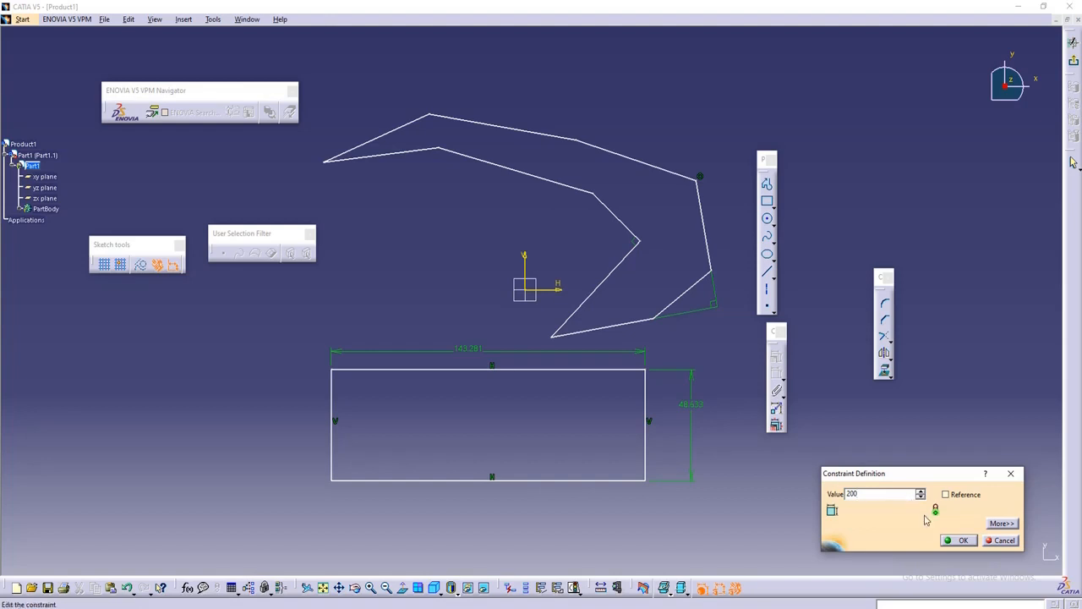
pyautogui.click(947, 538)
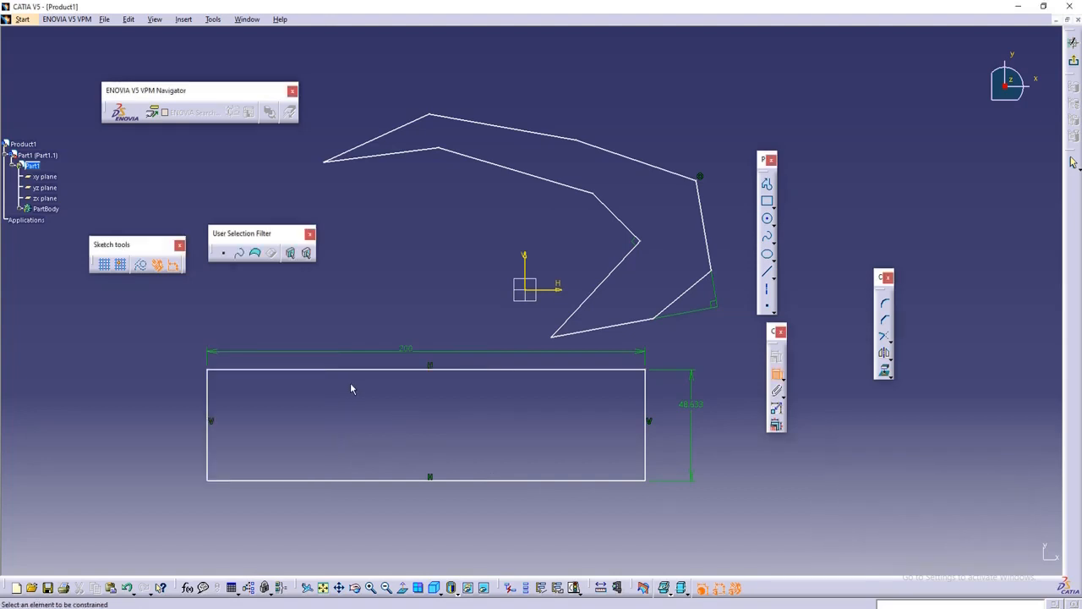
pyautogui.doubleClick(695, 407)
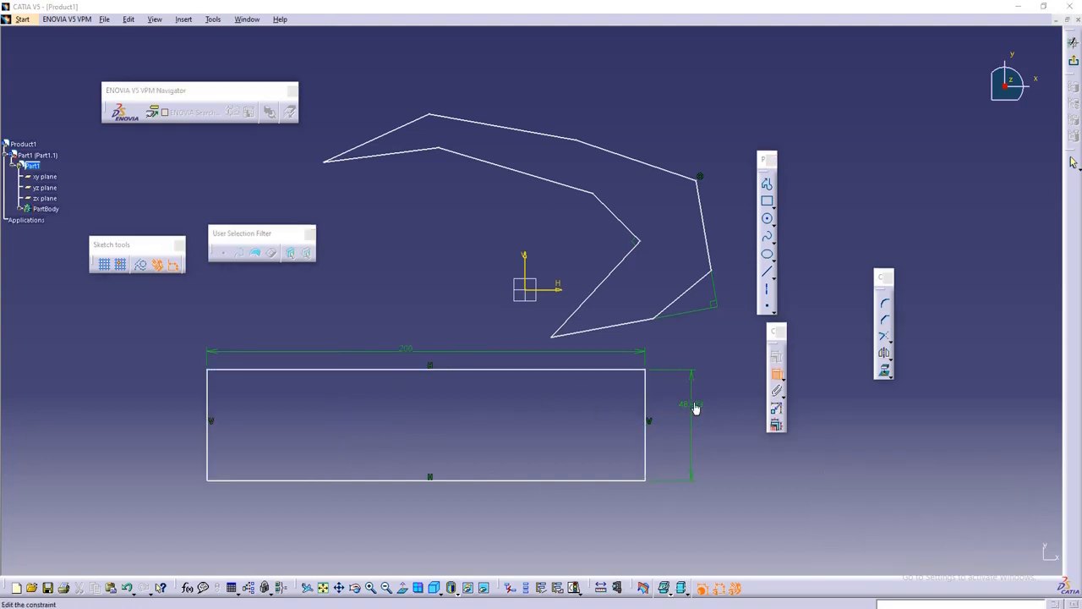
pyautogui.write('50')
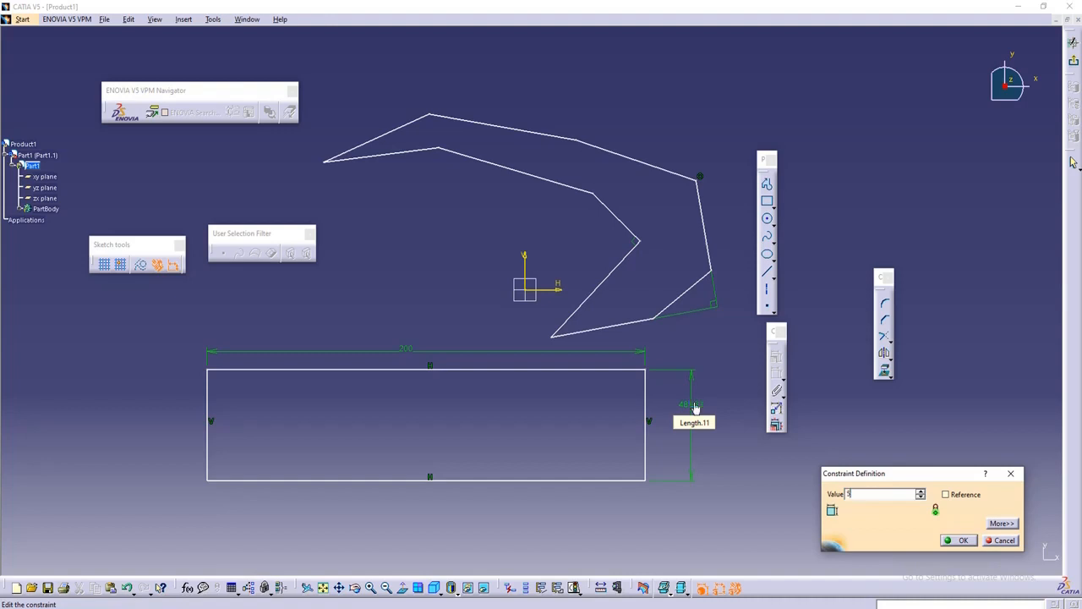
pyautogui.click(961, 541)
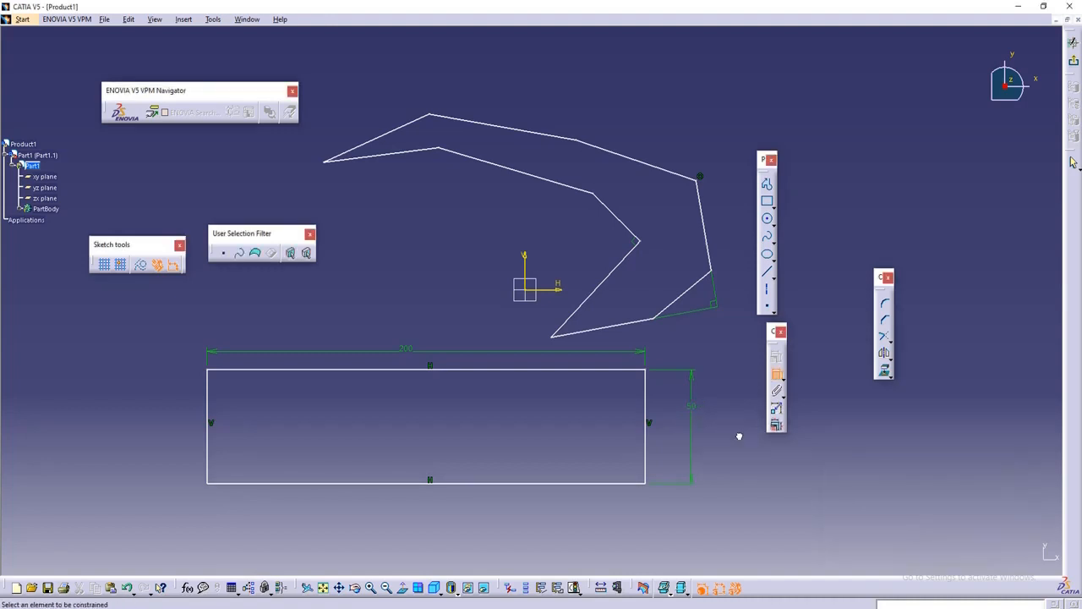
pyautogui.click(464, 369)
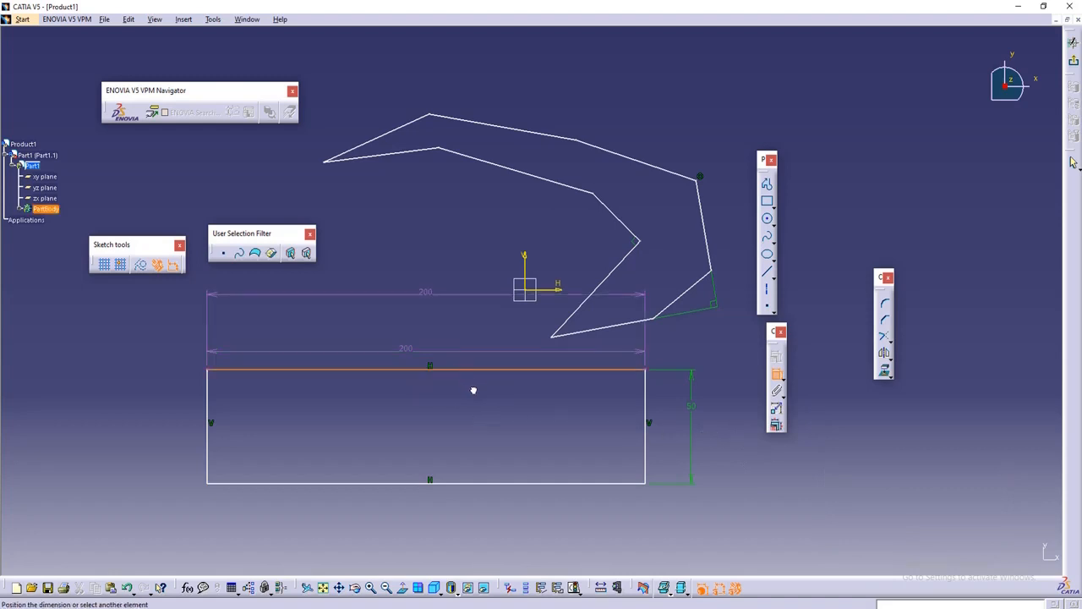
pyautogui.rightClick(482, 416)
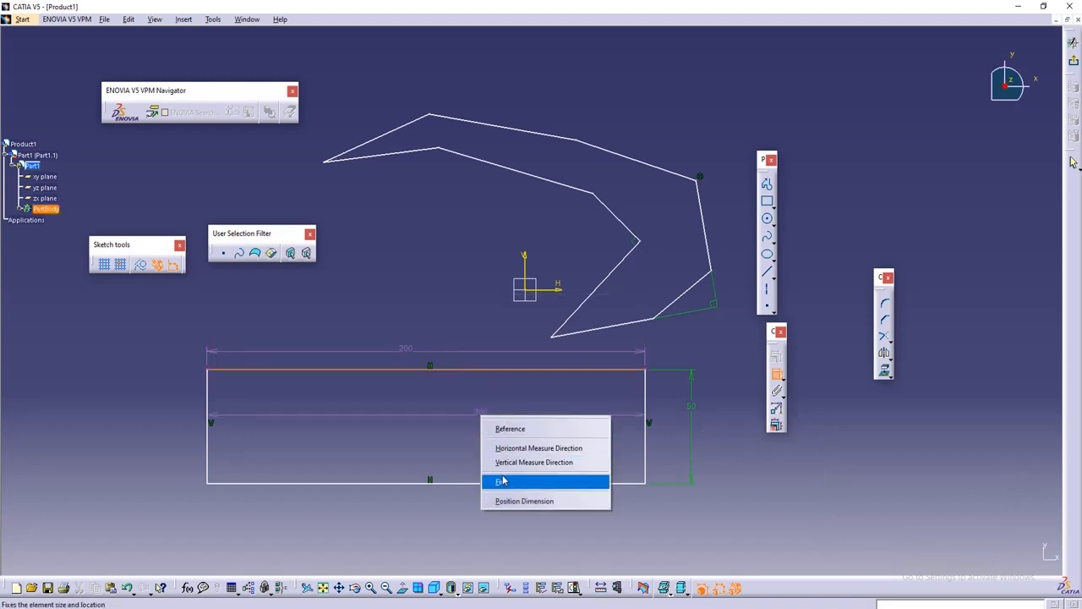
pyautogui.click(658, 522)
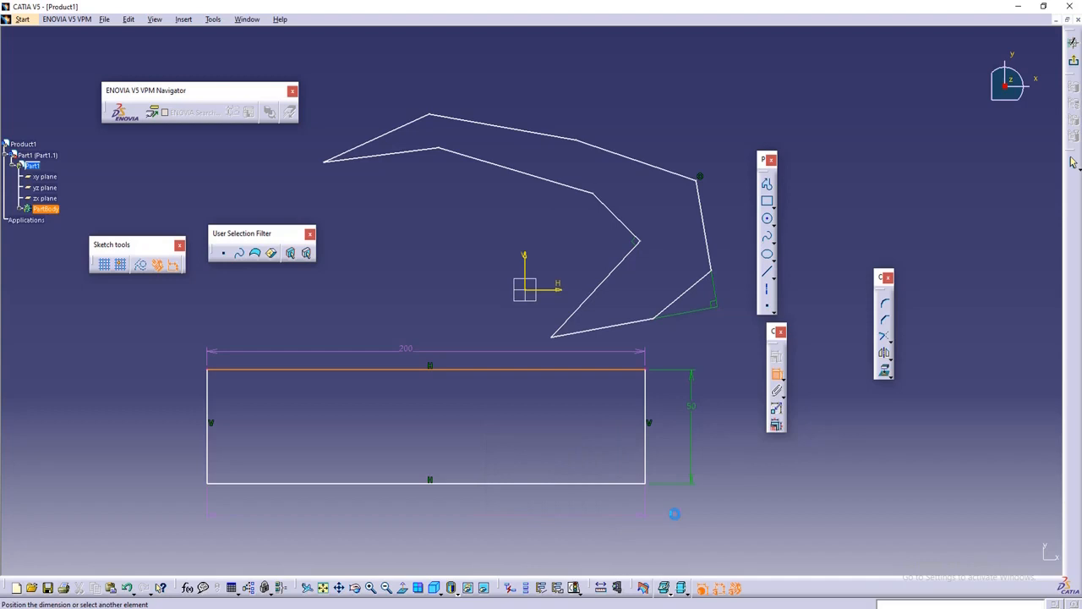
pyautogui.click(681, 460)
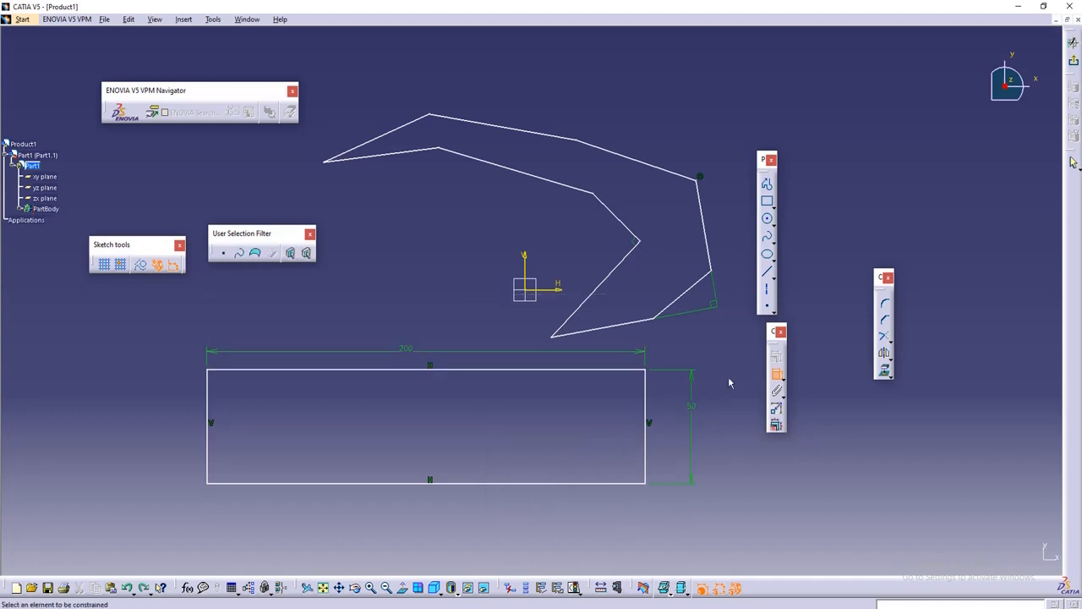
# Step: Leave the Constraint command and undo the rectangle's width and height edits together with its height dimension
pyautogui.click(777, 374)
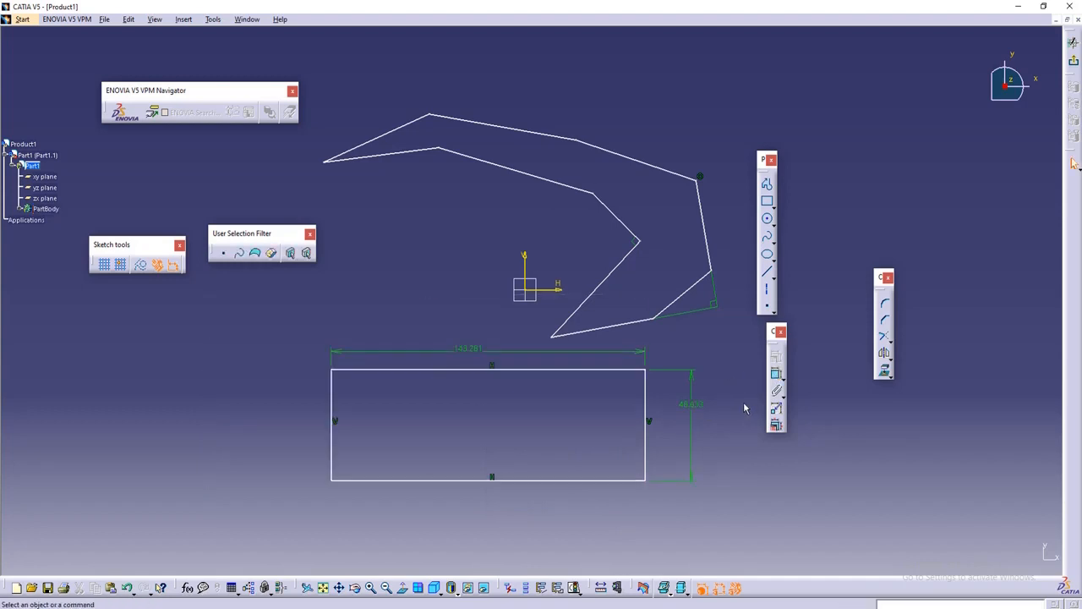
pyautogui.hotkey('ctrl', 'z')
# Step: Set the rectangle's width to 150 mm
pyautogui.doubleClick(476, 349)
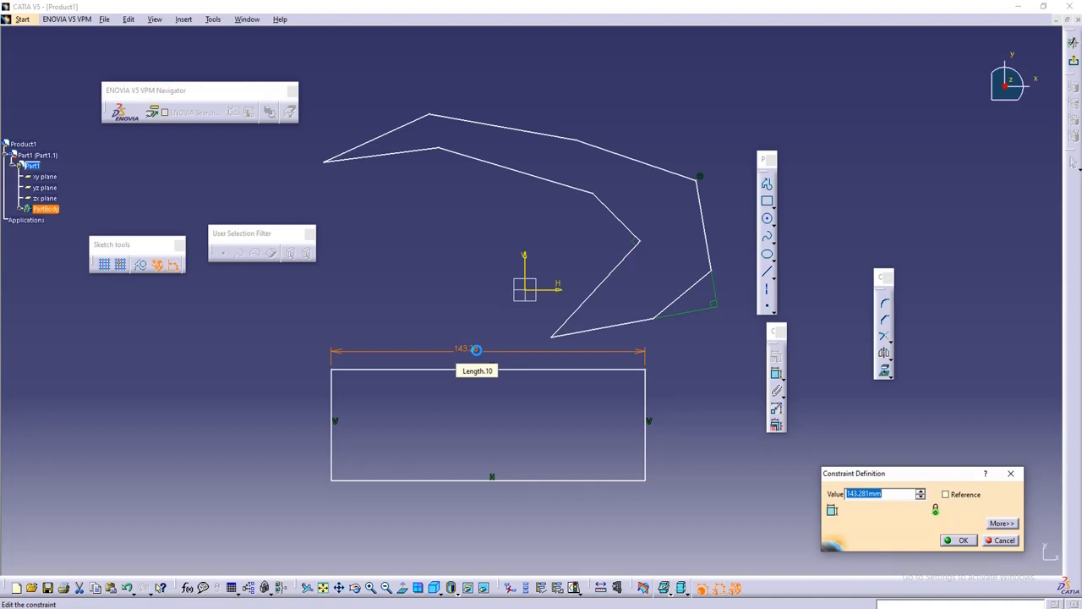
pyautogui.write('150')
pyautogui.click(960, 542)
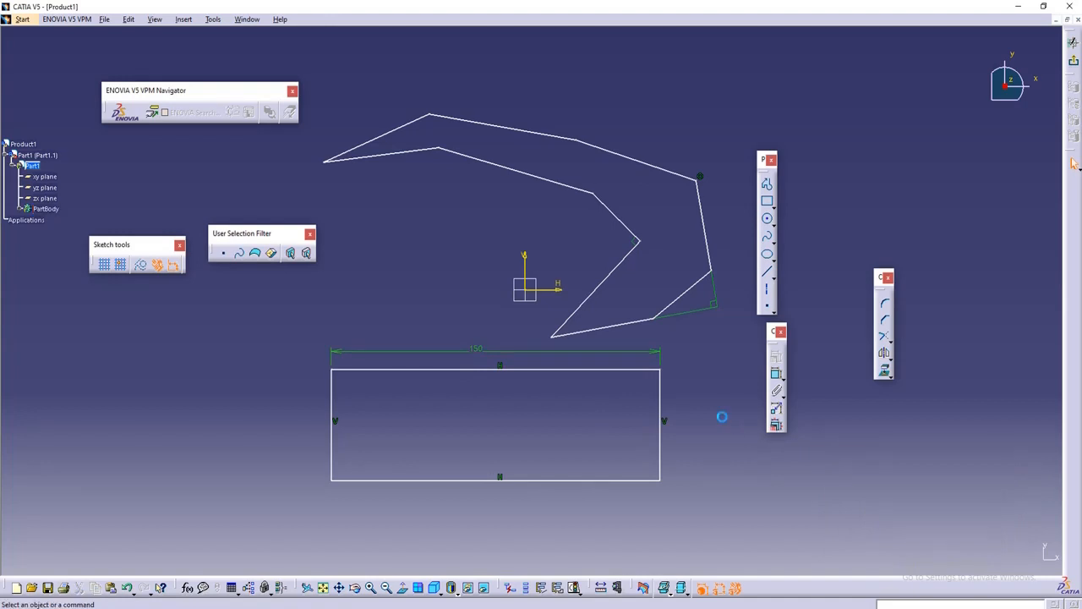
# Step: Dimension the rectangle's height beside its right edge and set it to 50 mm
pyautogui.click(777, 374)
pyautogui.click(661, 414)
pyautogui.click(704, 410)
pyautogui.doubleClick(709, 413)
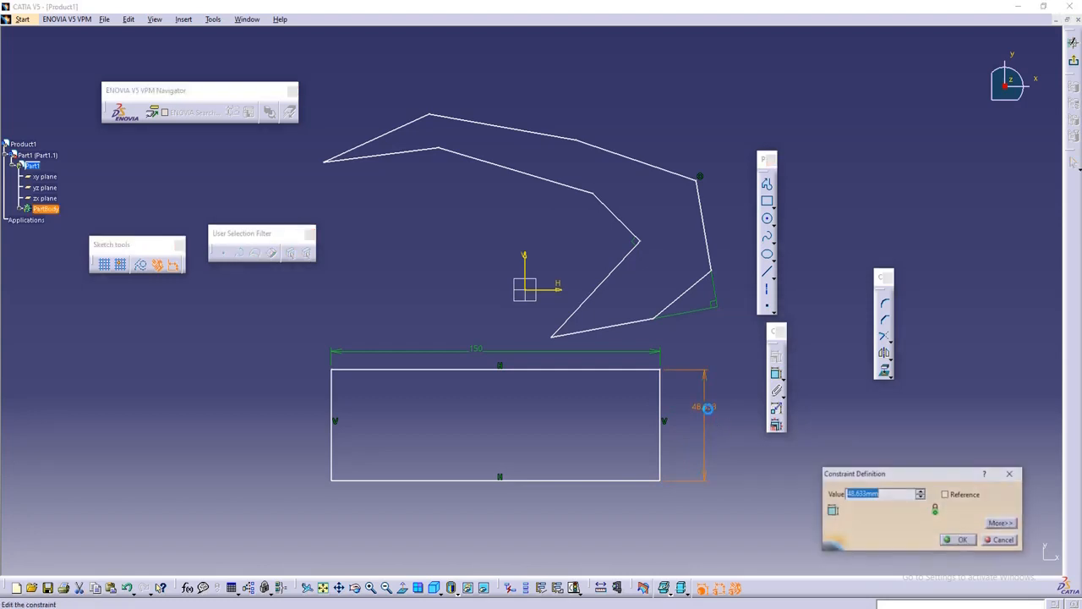
pyautogui.write('50')
pyautogui.press('Return')
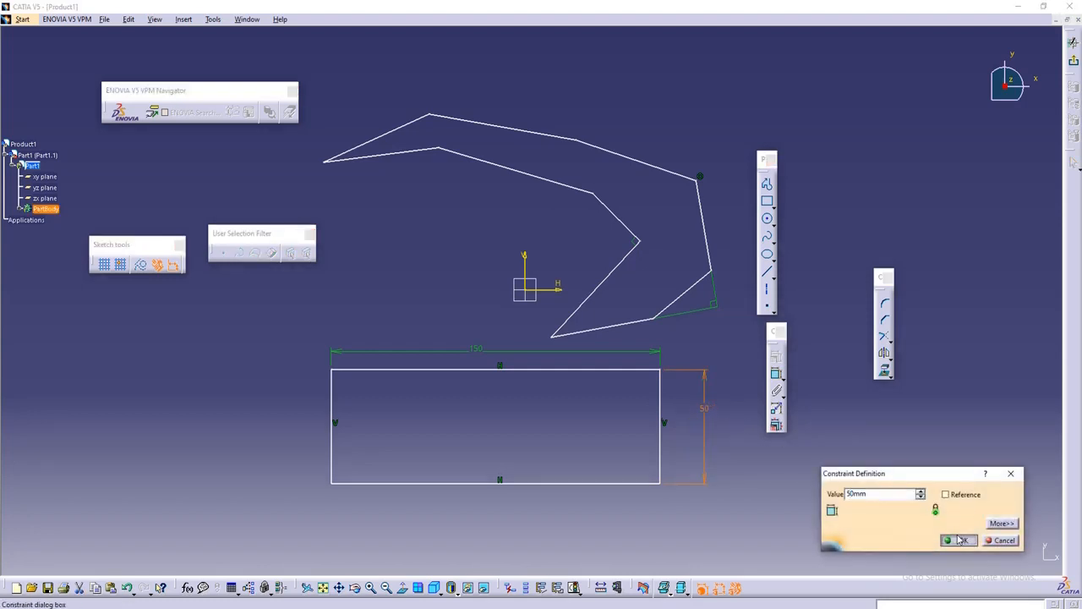
pyautogui.click(803, 499)
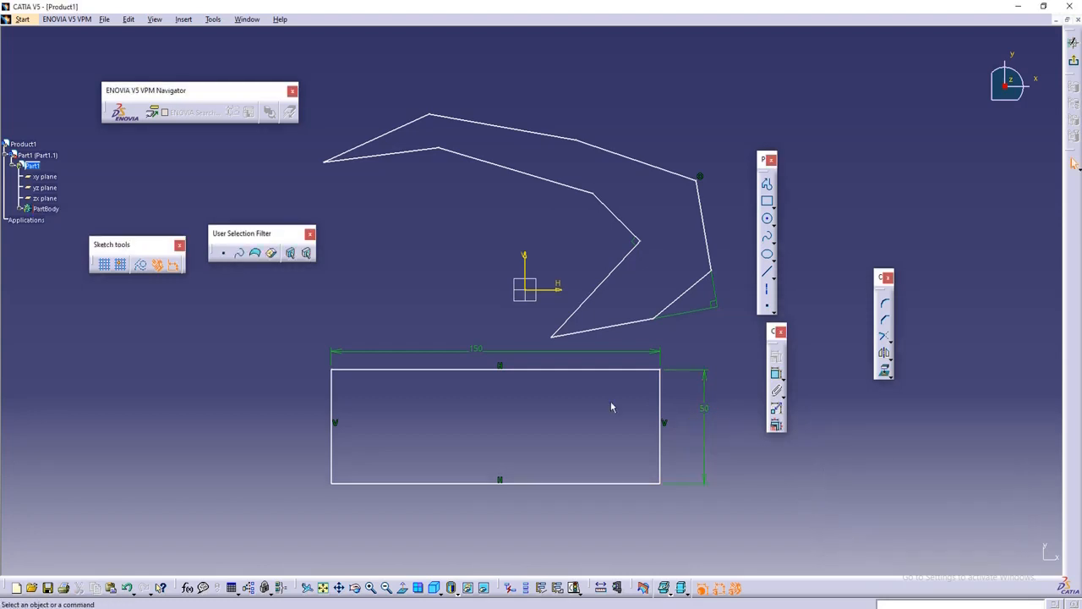
# Step: Move the dimensioned rectangle down and back up, and far left and back right, ending centred below the origin
pyautogui.moveTo(588, 373); pyautogui.dragTo(576, 416)
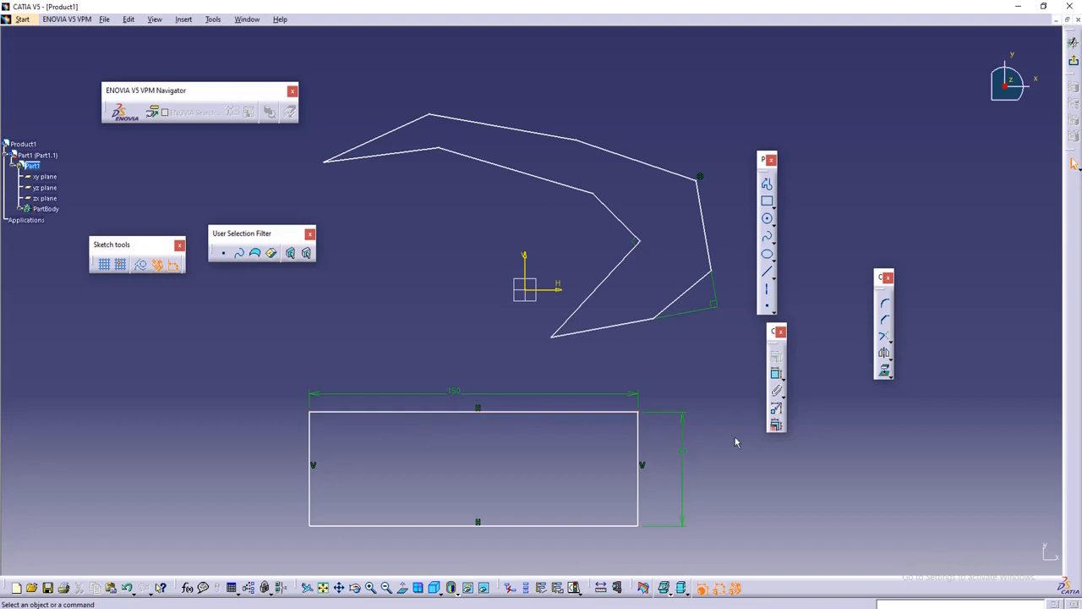
pyautogui.moveTo(638, 529); pyautogui.dragTo(655, 482)
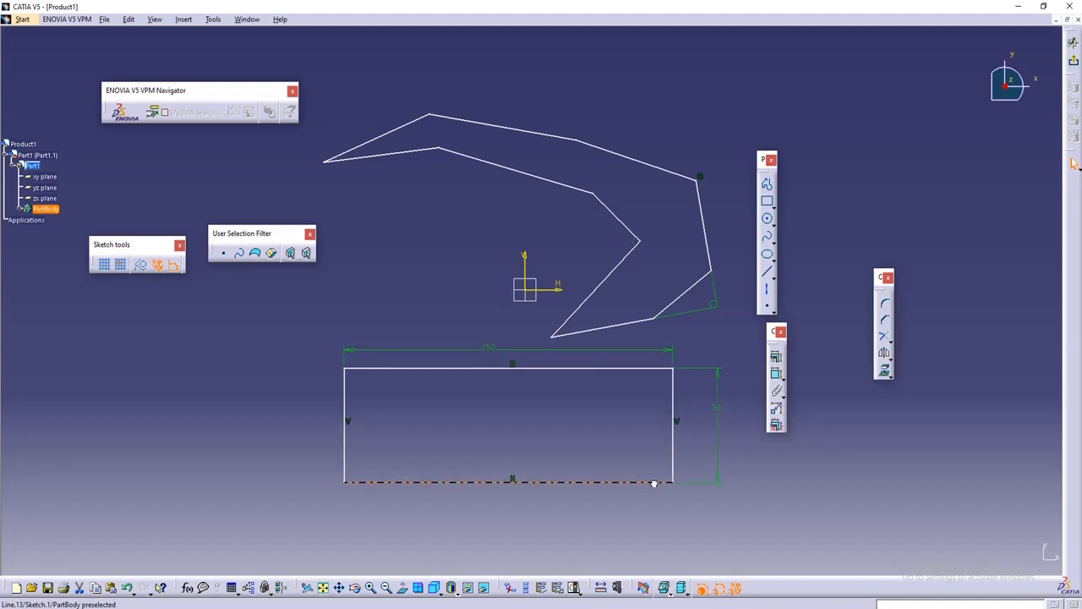
pyautogui.click(306, 408)
pyautogui.moveTo(345, 420); pyautogui.dragTo(337, 423)
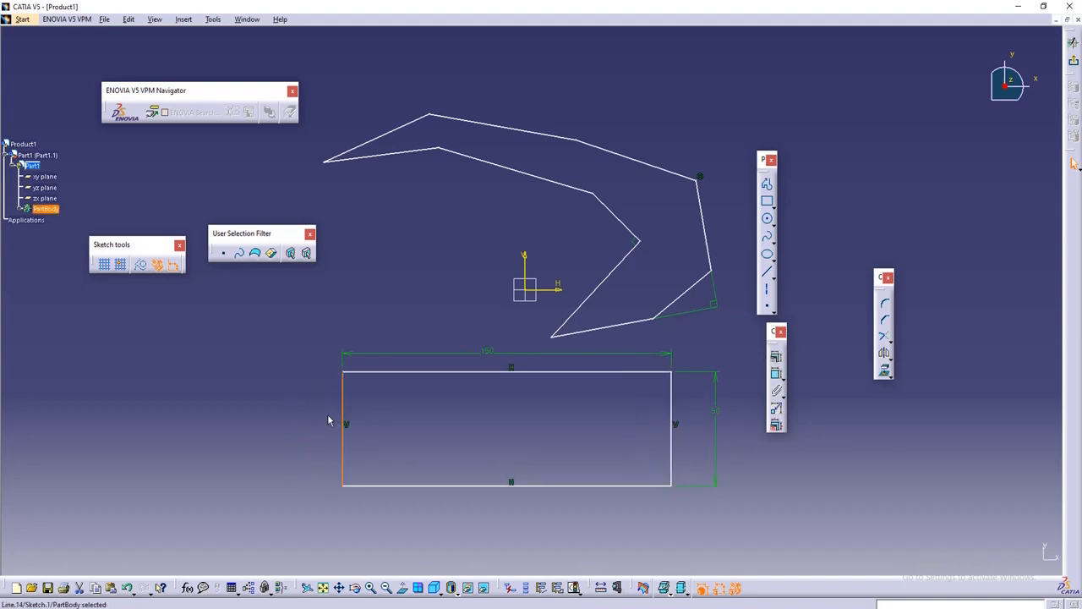
pyautogui.click(289, 394)
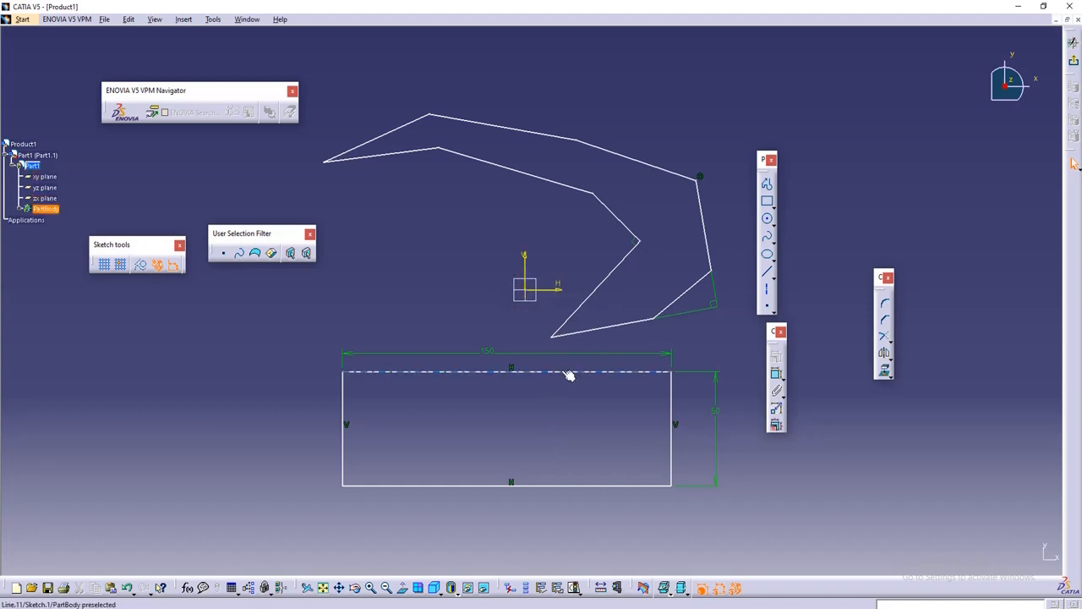
pyautogui.moveTo(568, 375); pyautogui.dragTo(405, 369)
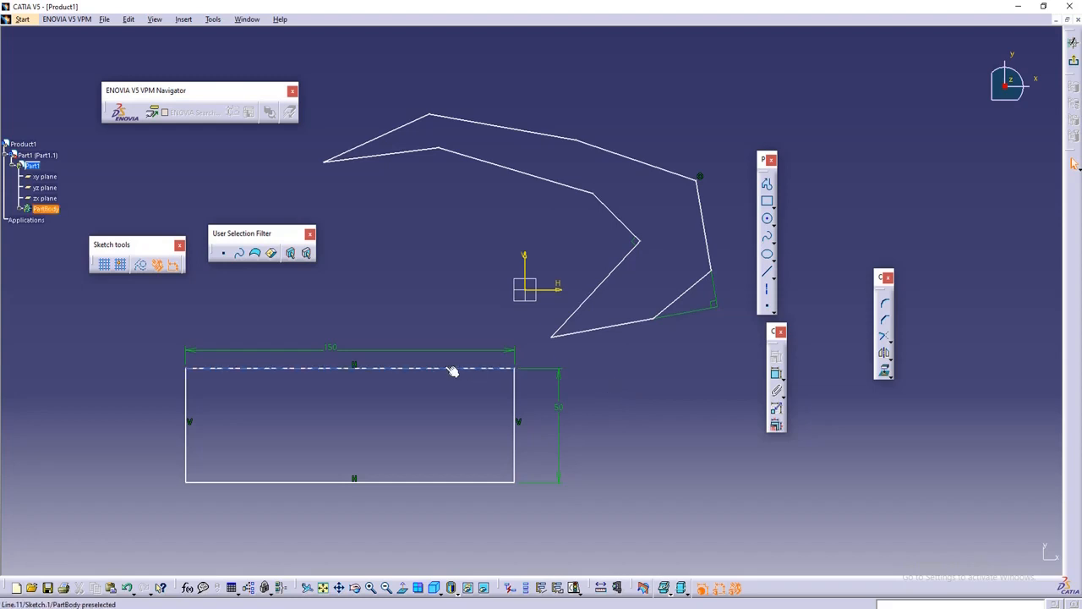
pyautogui.moveTo(451, 370); pyautogui.dragTo(600, 369)
pyautogui.click(437, 324)
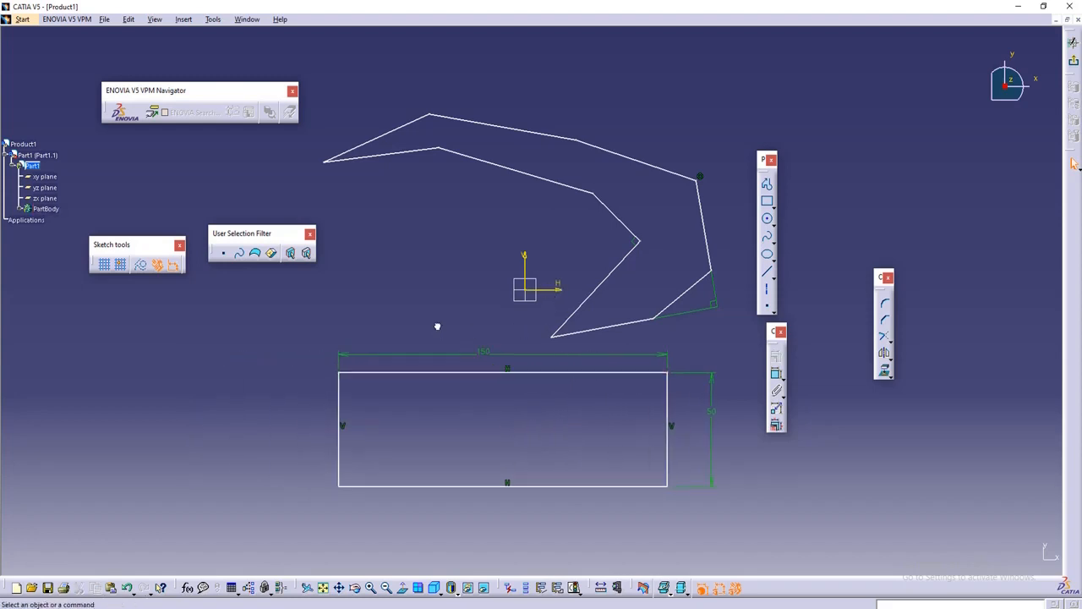
# Step: Dimension the vertical distance from the horizontal axis to the lower rectangle's bottom edge, placing the dimension above the rectangle's left half
pyautogui.click(775, 377)
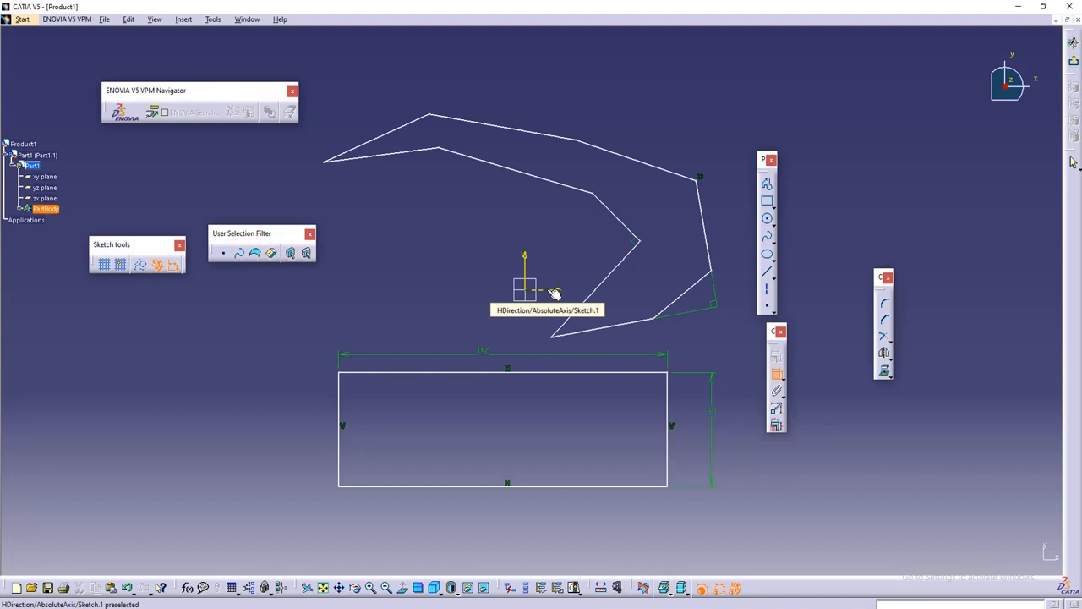
pyautogui.click(554, 291)
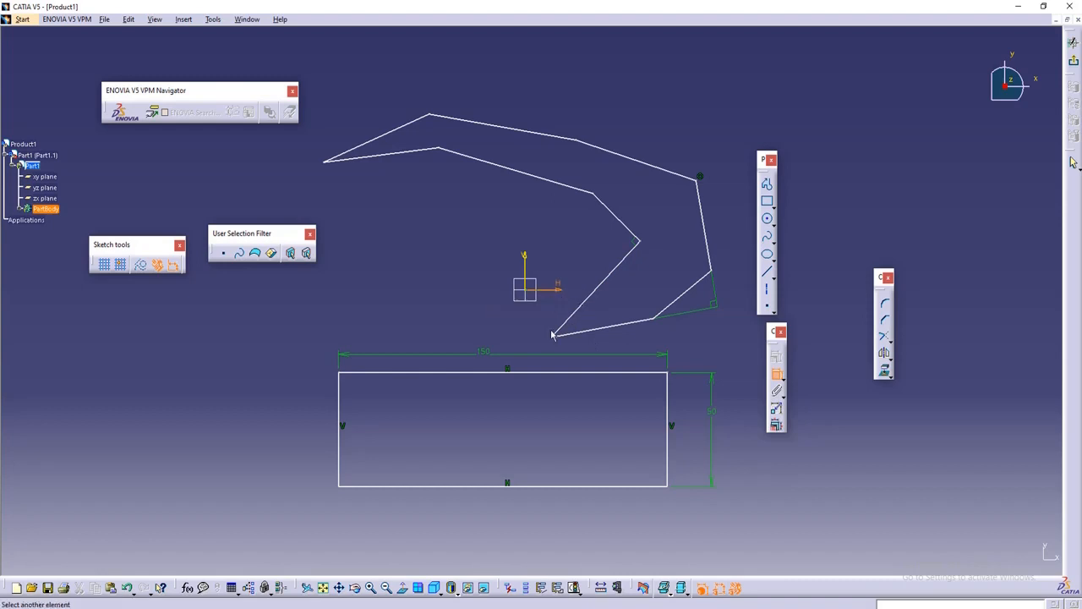
pyautogui.click(595, 487)
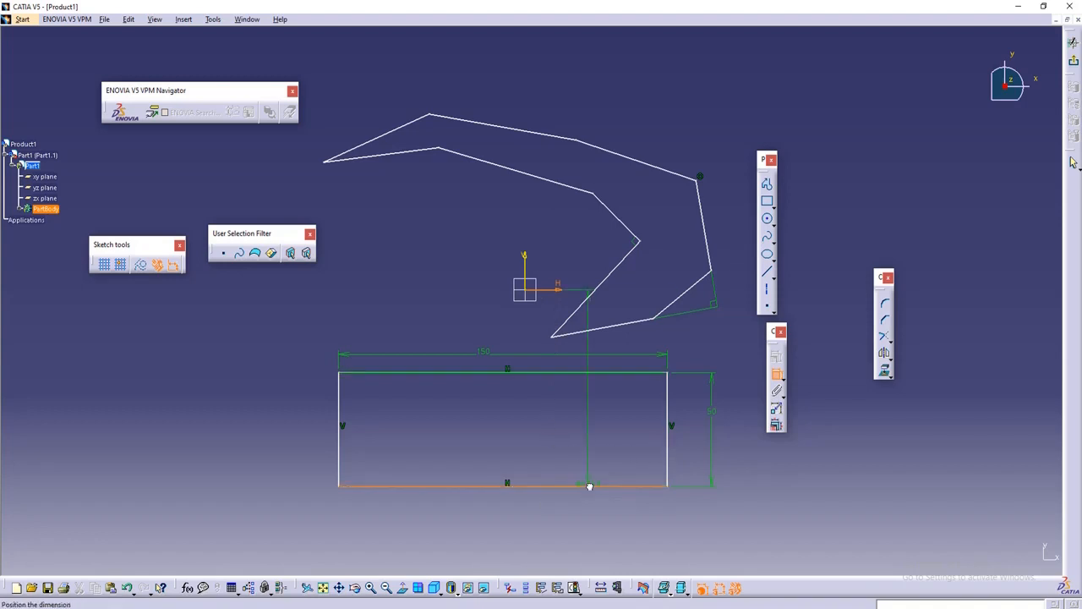
pyautogui.click(429, 330)
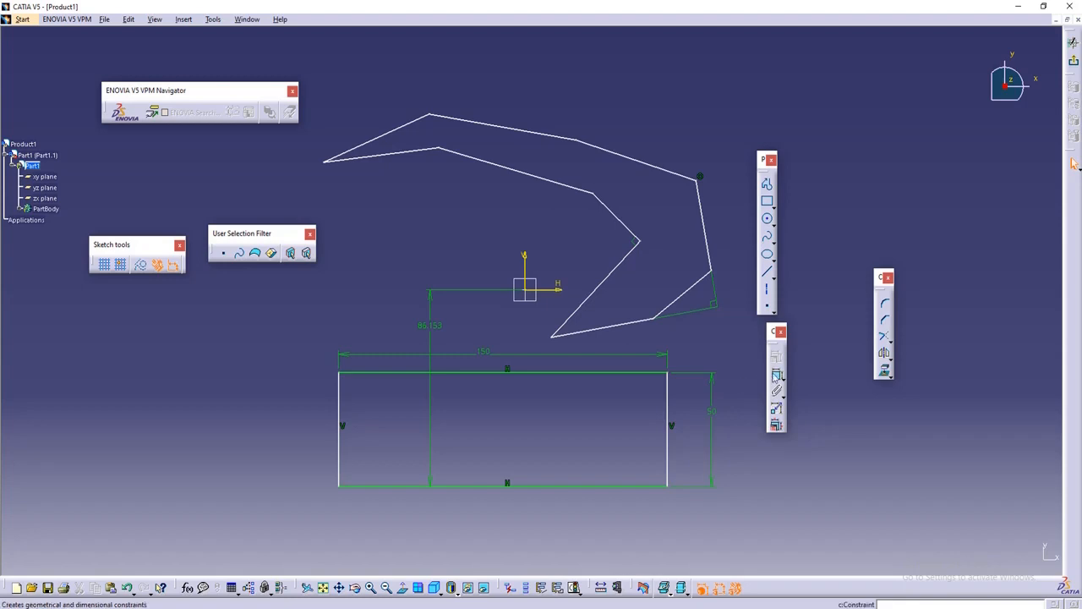
# Step: Dimension the horizontal distance from the vertical axis to the lower rectangle's right edge, placing the dimension inside the rectangle
pyautogui.click(777, 376)
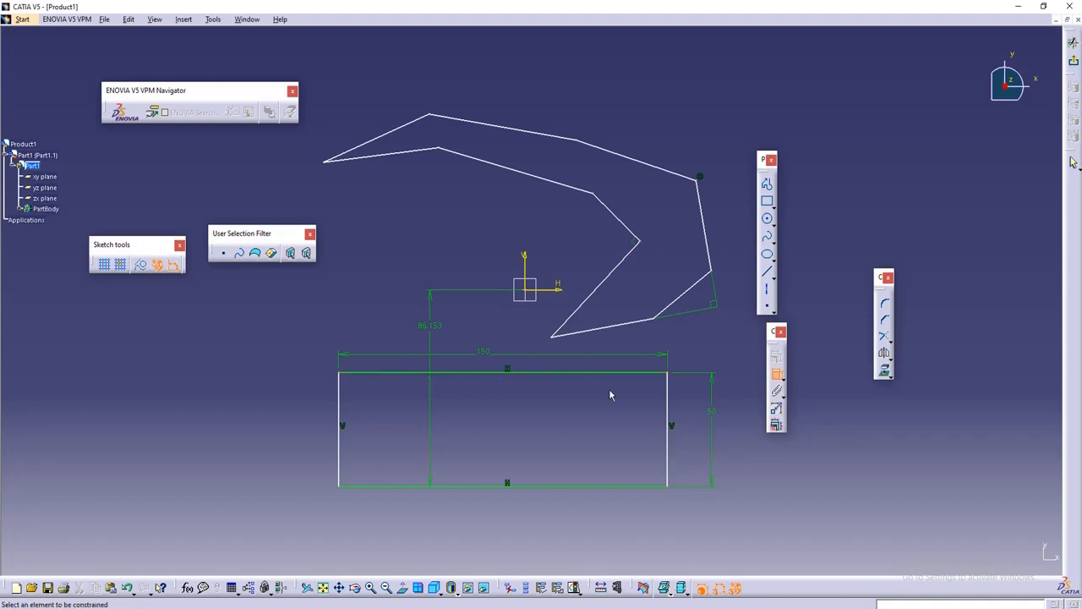
pyautogui.click(525, 268)
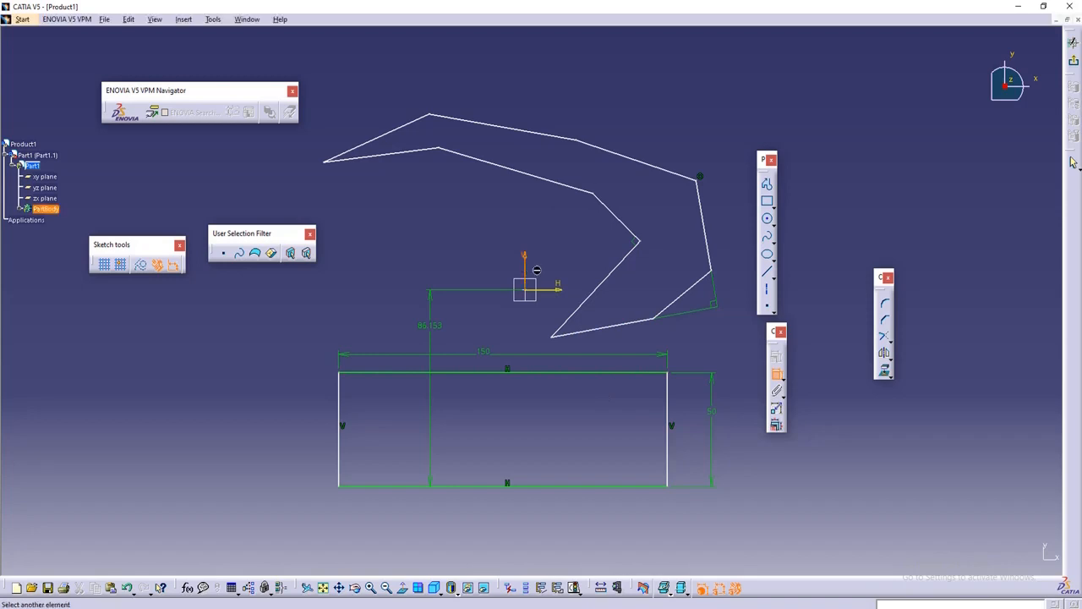
pyautogui.click(674, 409)
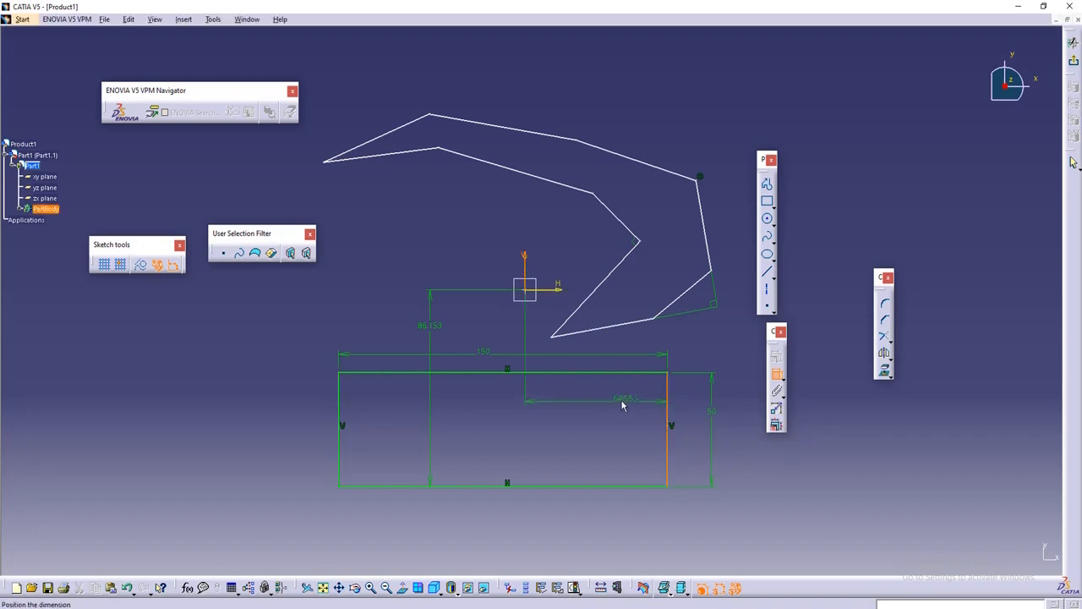
pyautogui.click(588, 415)
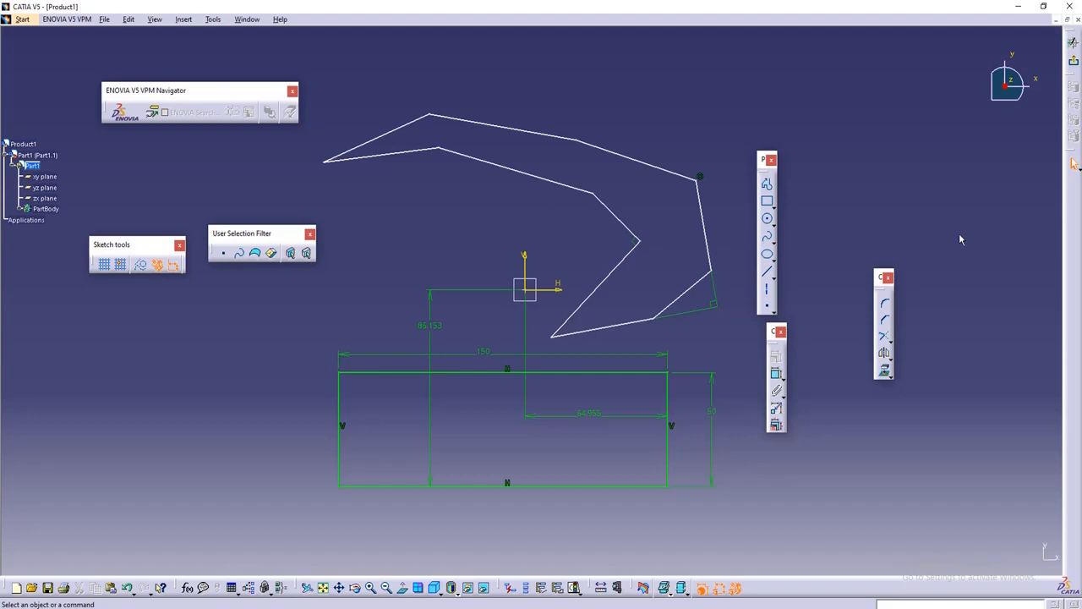
# Step: Sketch a small two-point rectangle above the right part of the angular profile
pyautogui.moveTo(886, 216); pyautogui.dragTo(820, 218, button='middle')
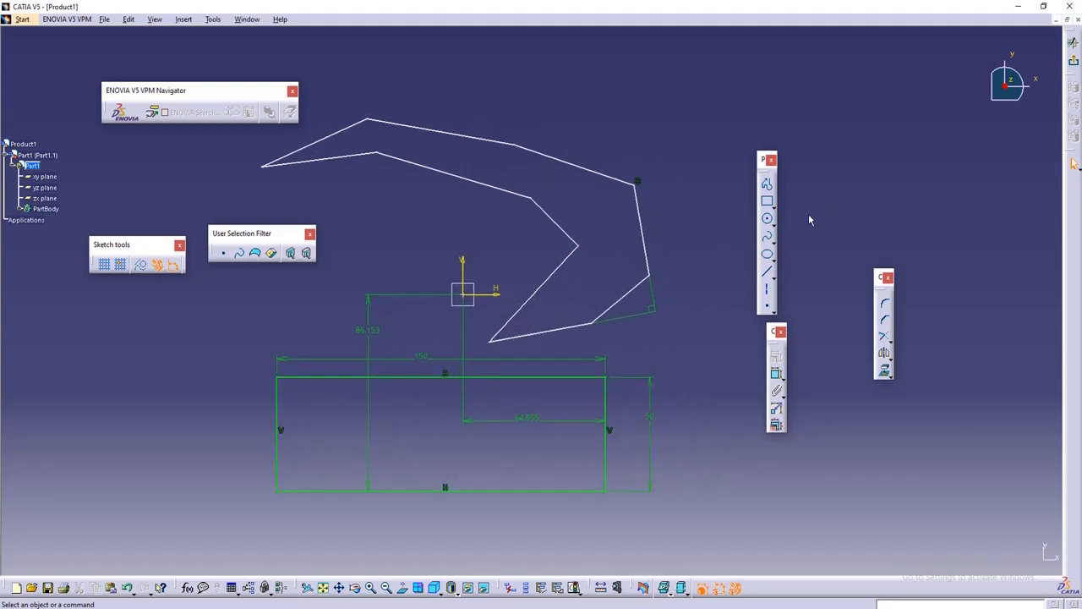
pyautogui.click(767, 183)
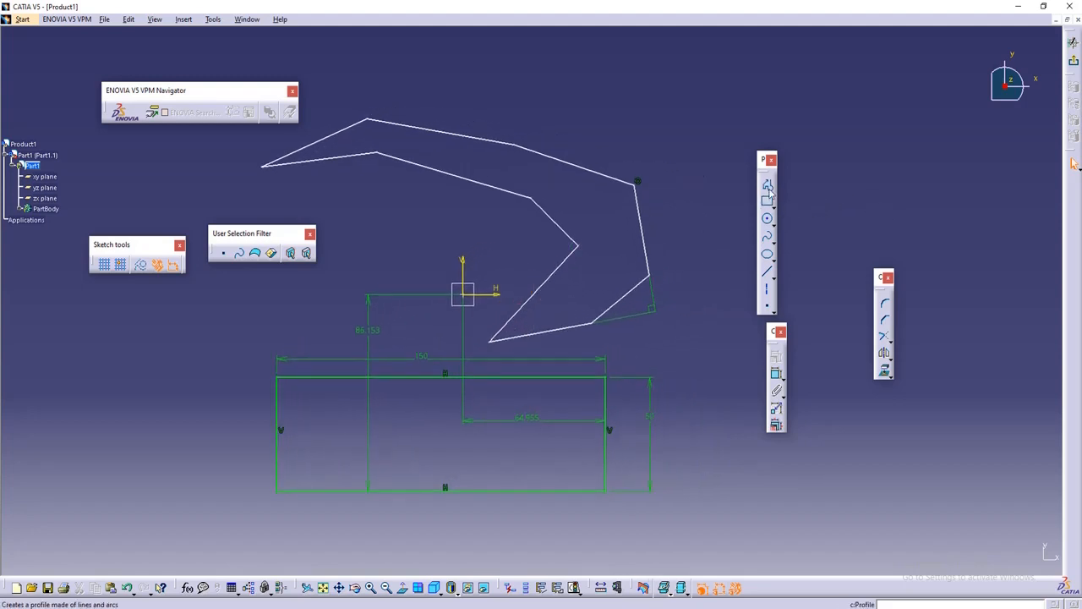
pyautogui.press('Escape')
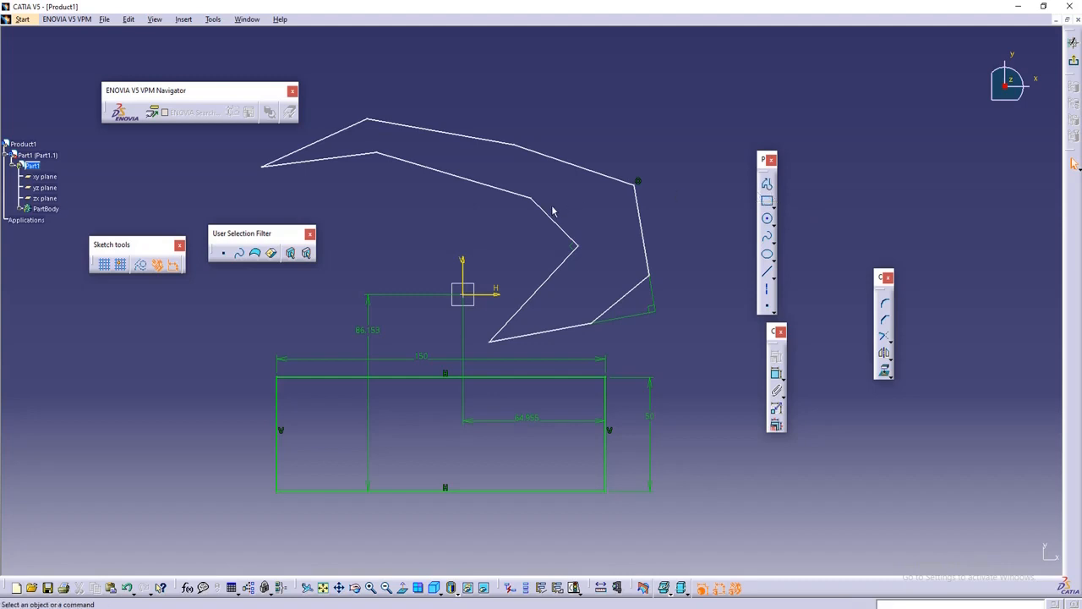
pyautogui.click(766, 203)
pyautogui.click(775, 211)
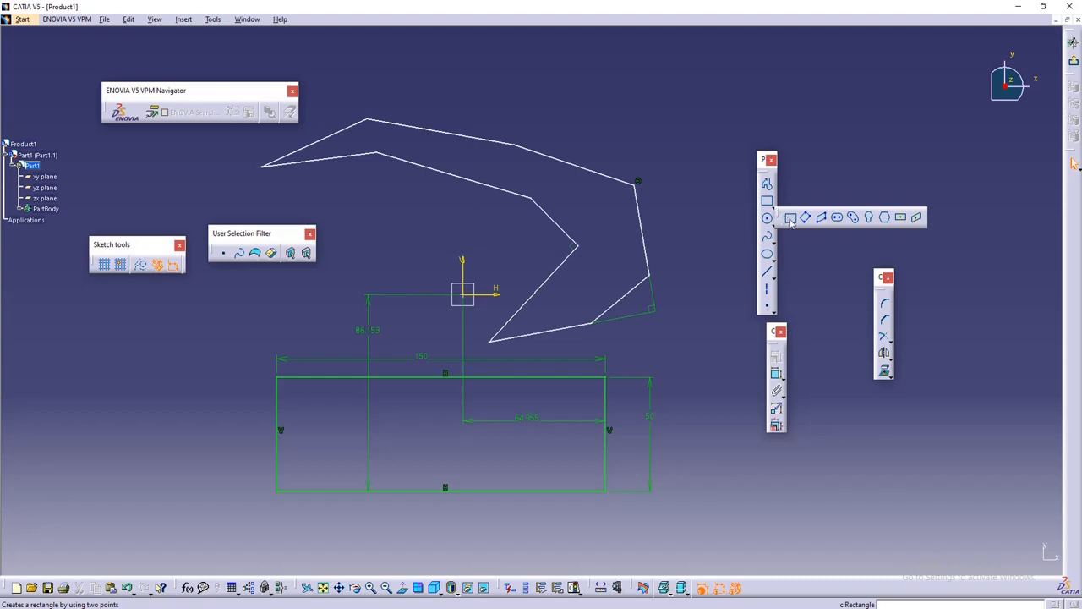
pyautogui.click(791, 218)
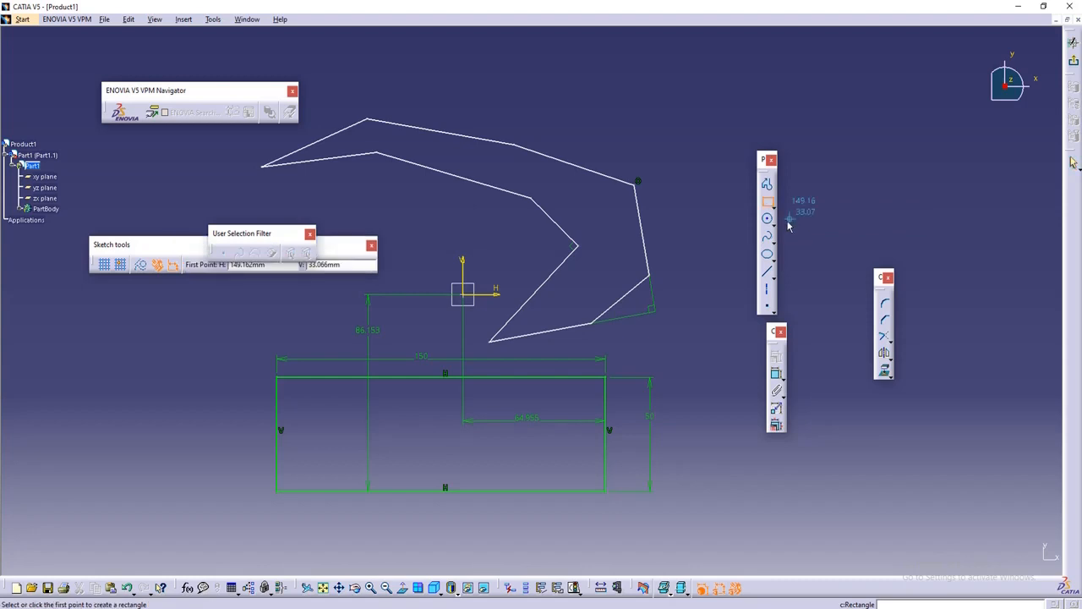
pyautogui.click(542, 83)
pyautogui.click(671, 128)
pyautogui.click(686, 164)
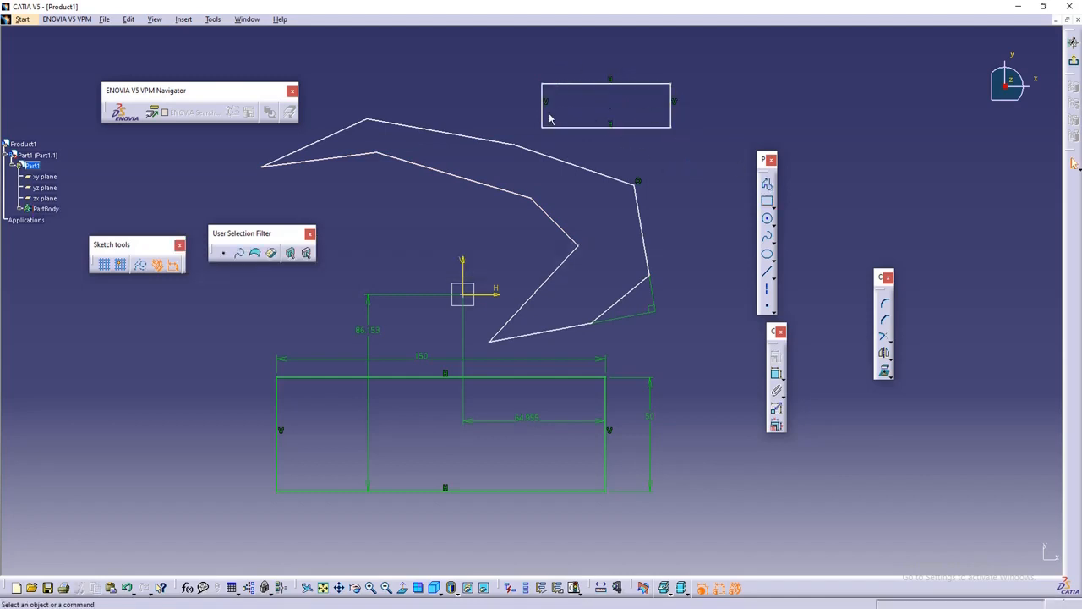
# Step: Sketch an Oriented Rectangle about 70 mm wide to the right of the angular profile, with its first side horizontal
pyautogui.click(774, 208)
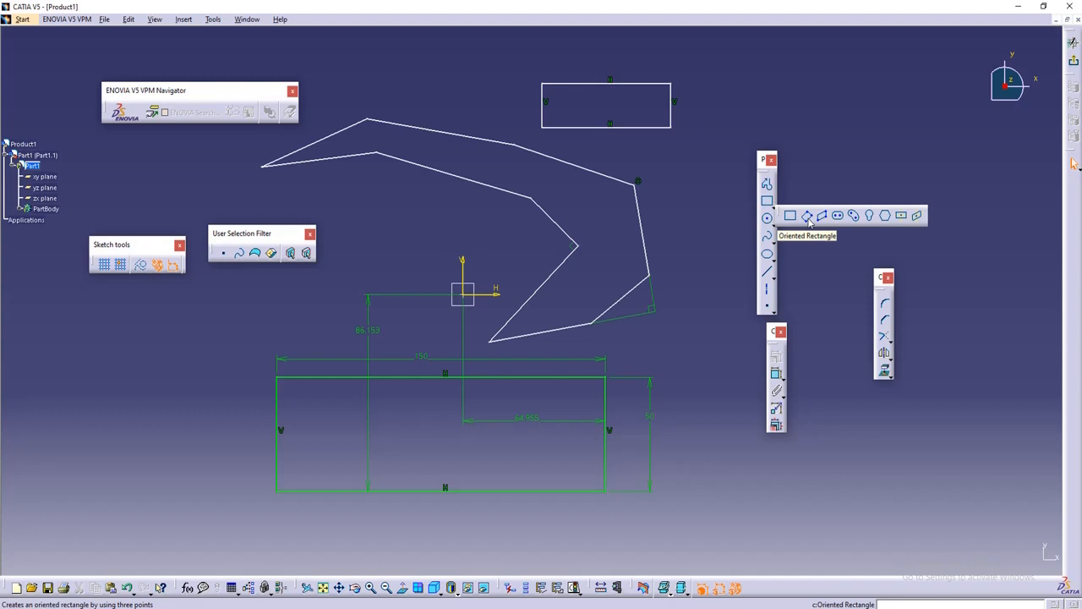
pyautogui.click(808, 216)
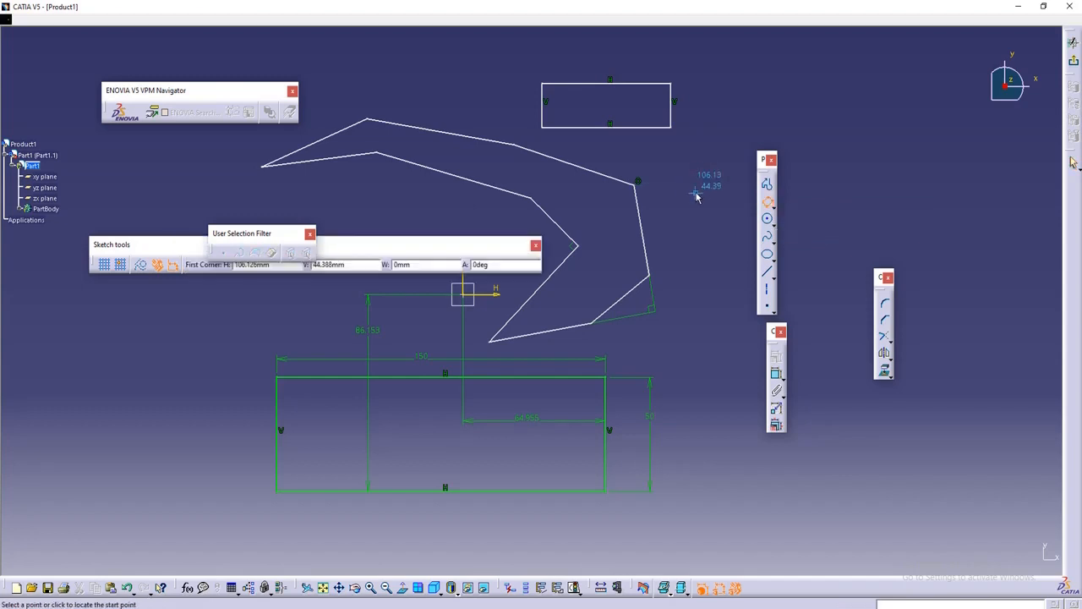
pyautogui.click(695, 195)
pyautogui.click(849, 194)
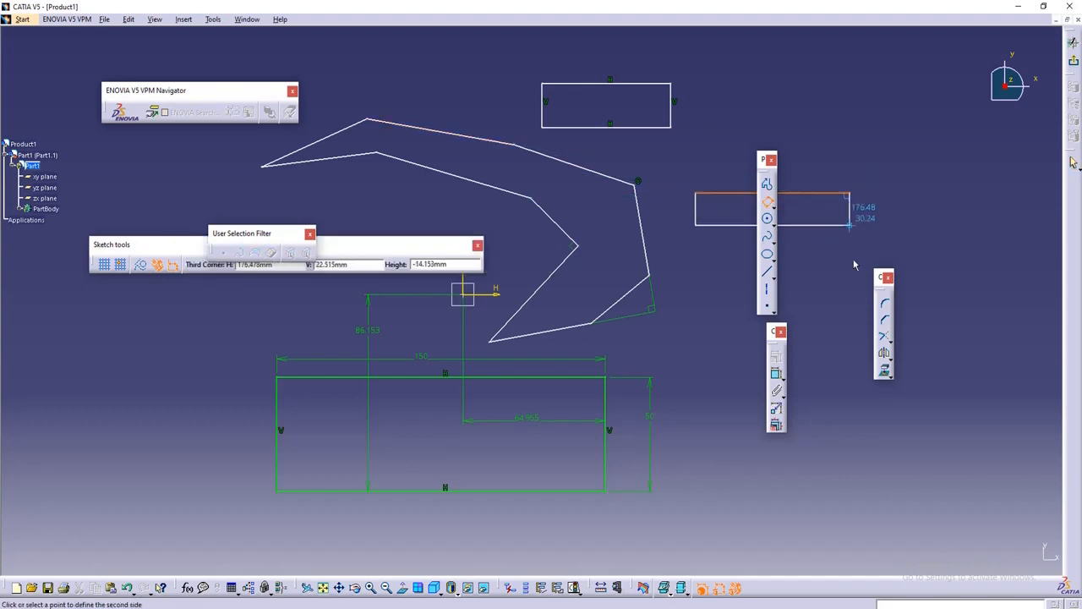
pyautogui.click(850, 310)
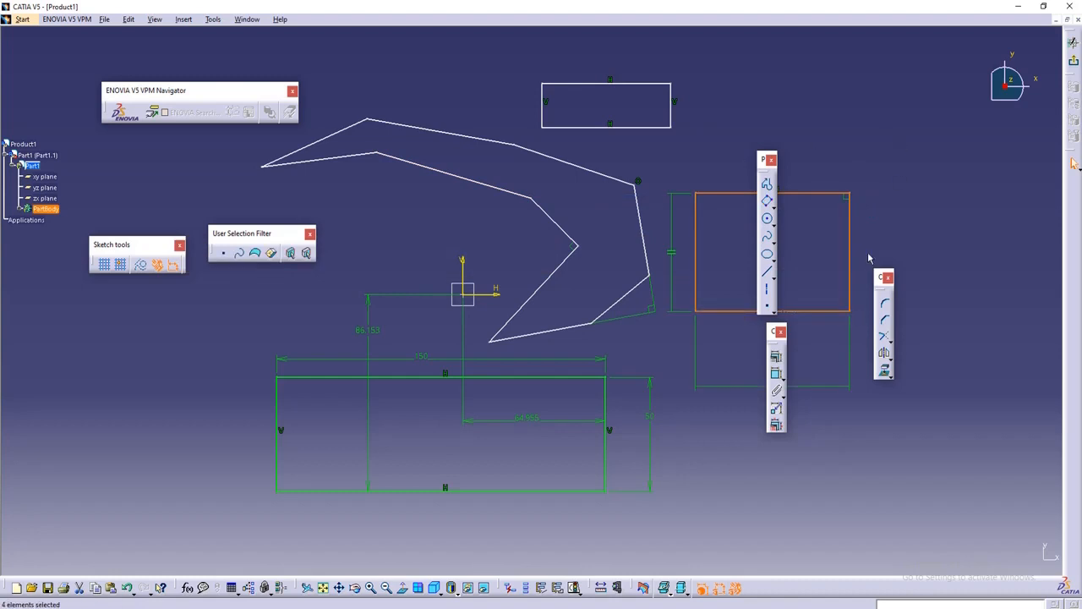
pyautogui.click(699, 167)
# Step: Sketch a Parallelogram above and right of the oriented rectangle, with its first side about 54 mm long at about 27°
pyautogui.moveTo(702, 169); pyautogui.dragTo(589, 186, button='middle')
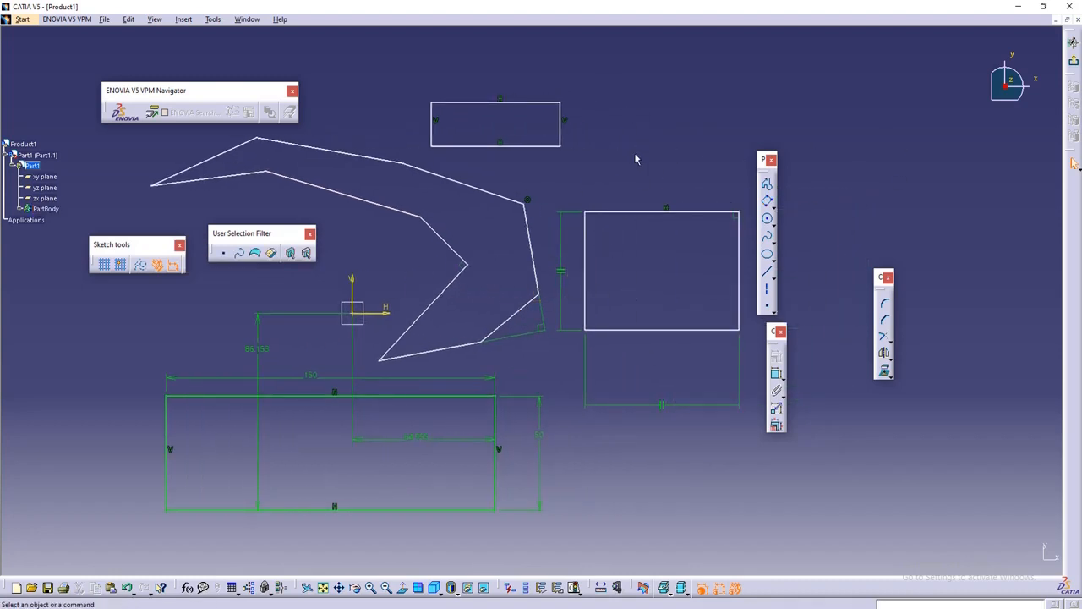
pyautogui.click(771, 205)
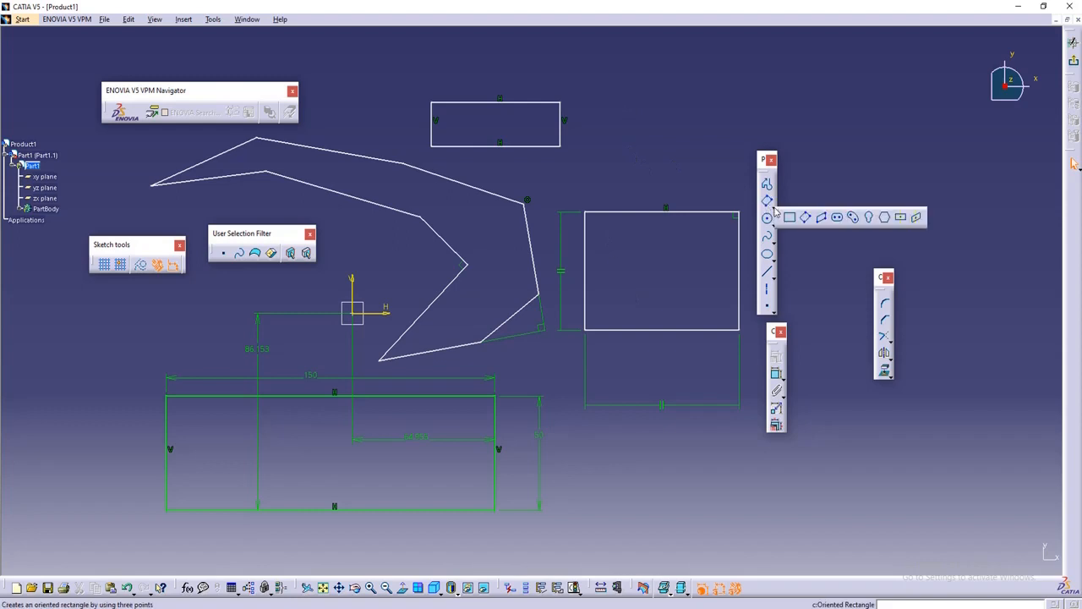
pyautogui.click(825, 218)
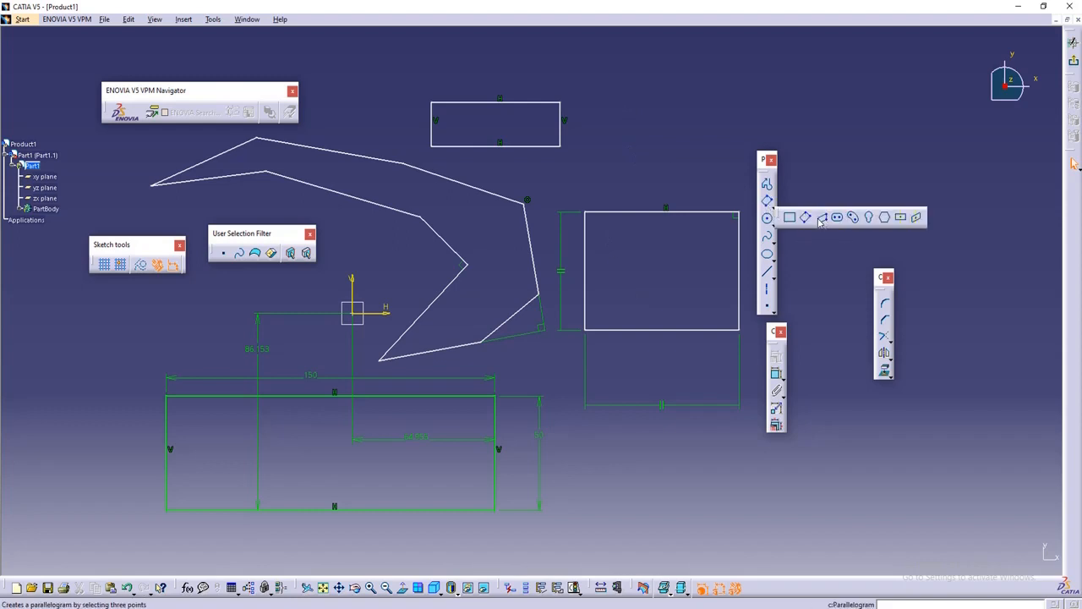
pyautogui.click(700, 162)
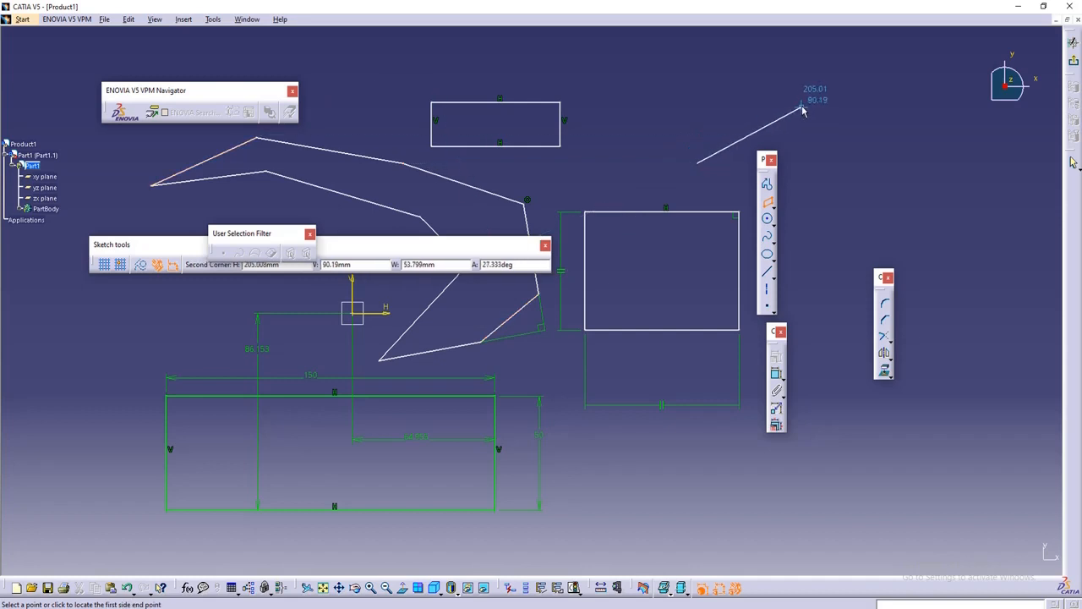
pyautogui.click(801, 107)
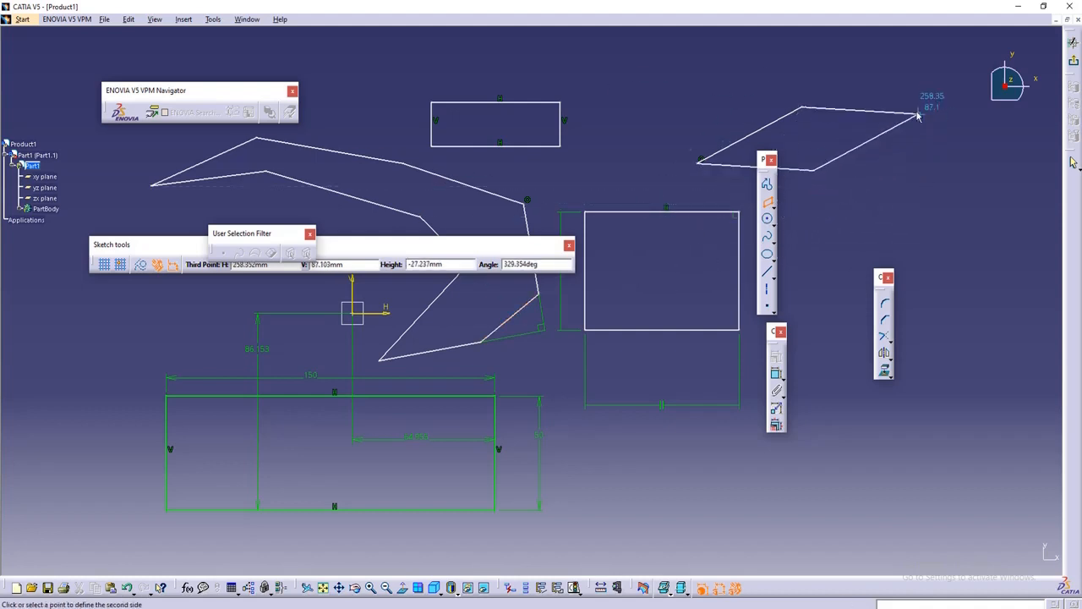
pyautogui.click(917, 142)
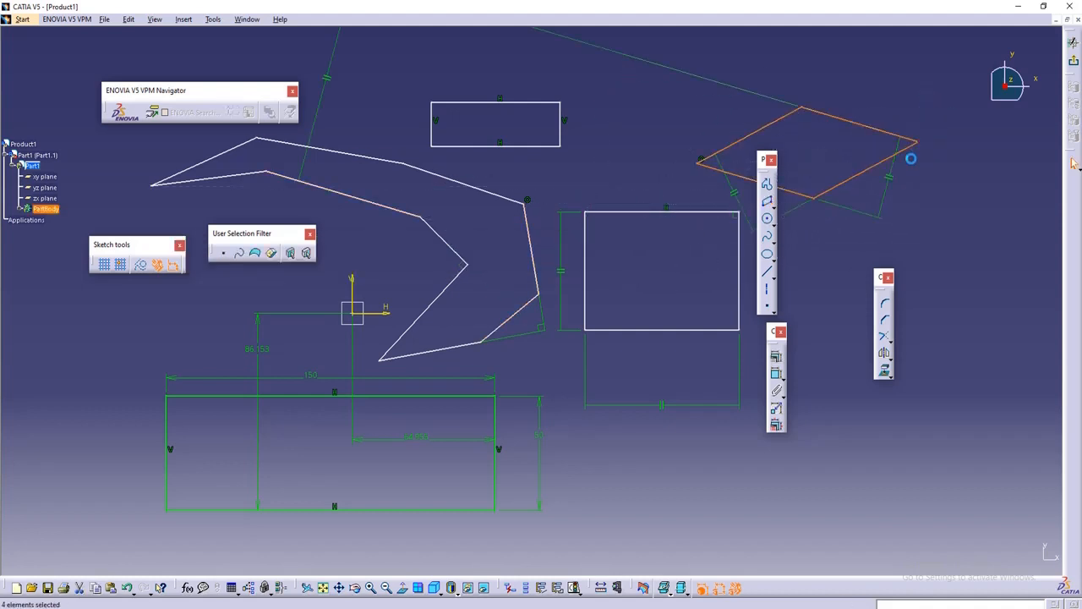
pyautogui.click(851, 249)
# Step: Sketch a horizontal Elongated Hole below the oriented rectangle, with its end centres about 86 mm apart
pyautogui.click(775, 208)
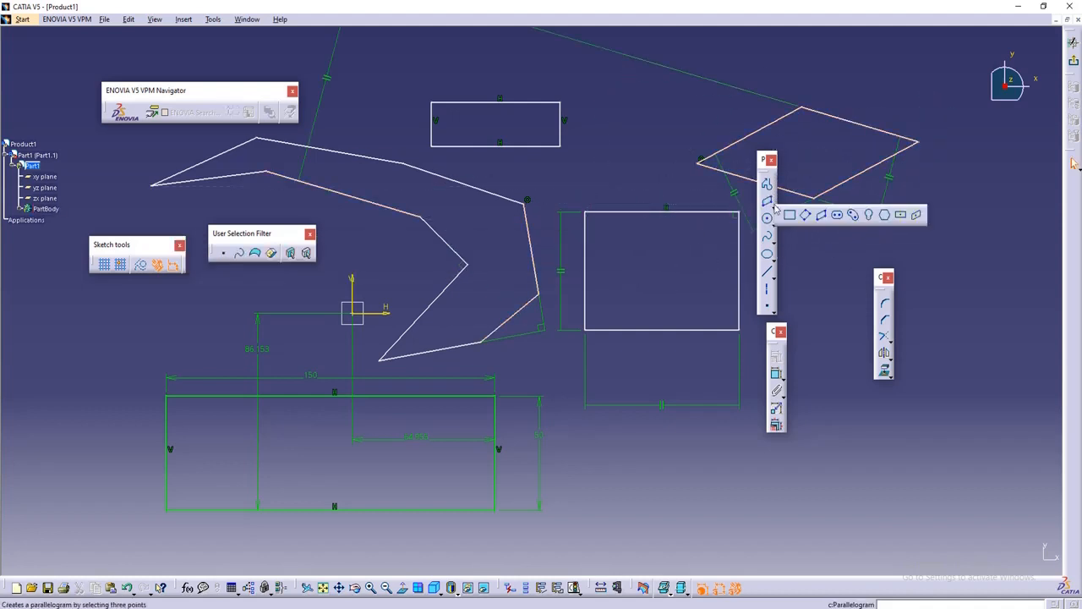
pyautogui.click(837, 218)
pyautogui.click(591, 482)
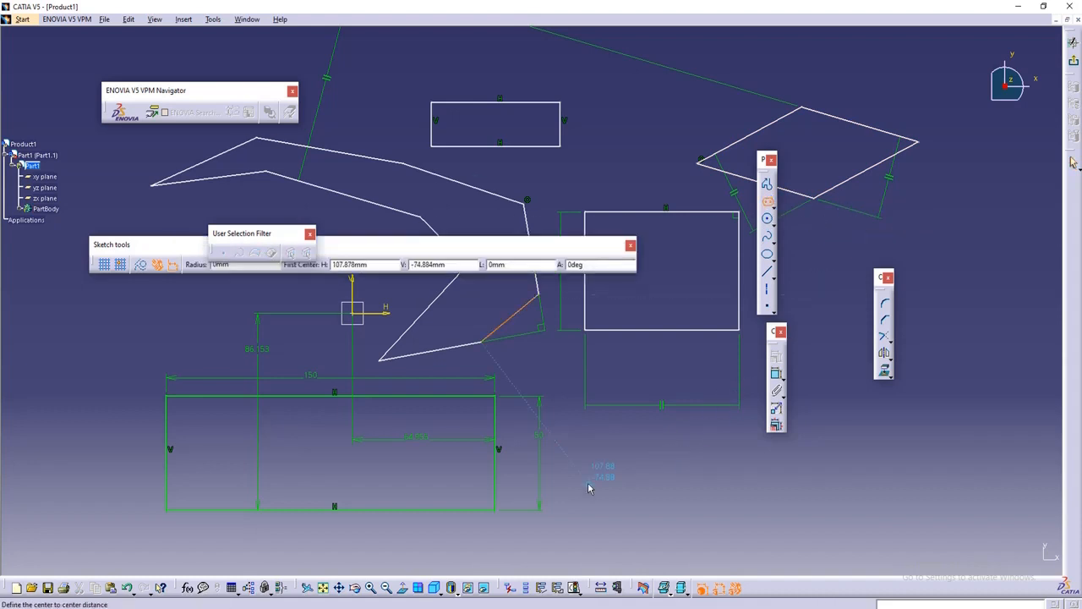
pyautogui.click(778, 490)
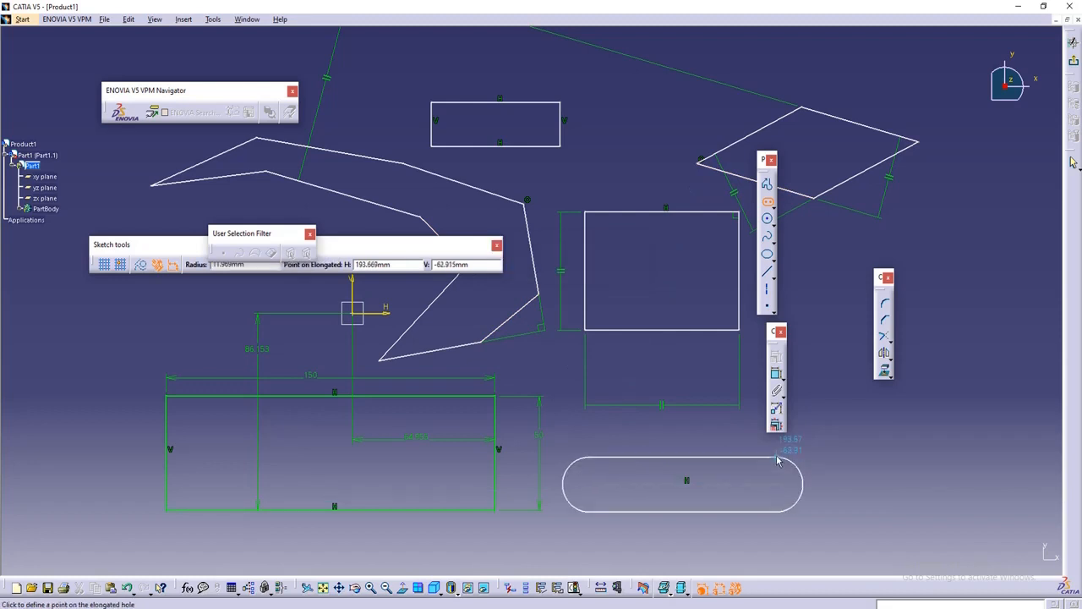
pyautogui.click(778, 450)
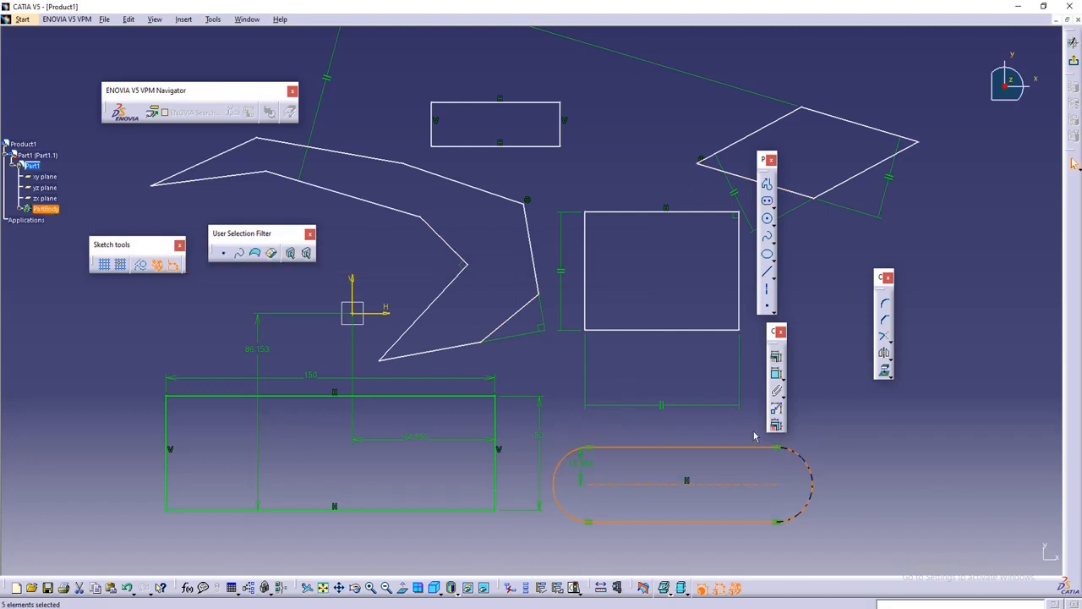
# Step: Sketch a C-shaped Cylindrical Elongated Hole right of the oriented rectangle, with a centre arc radius of about 30 mm
pyautogui.click(771, 207)
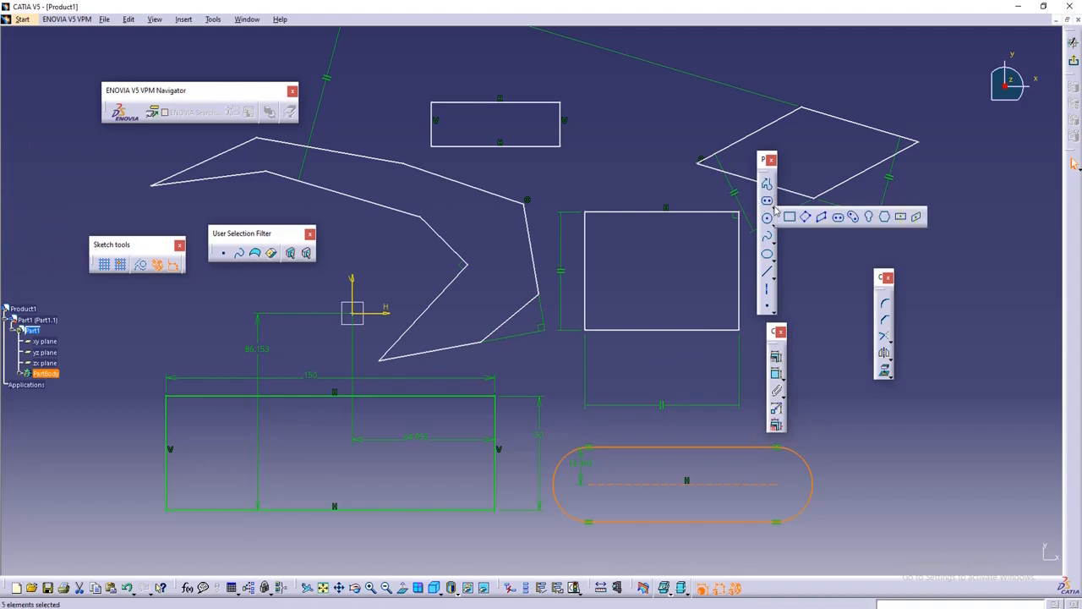
pyautogui.click(854, 218)
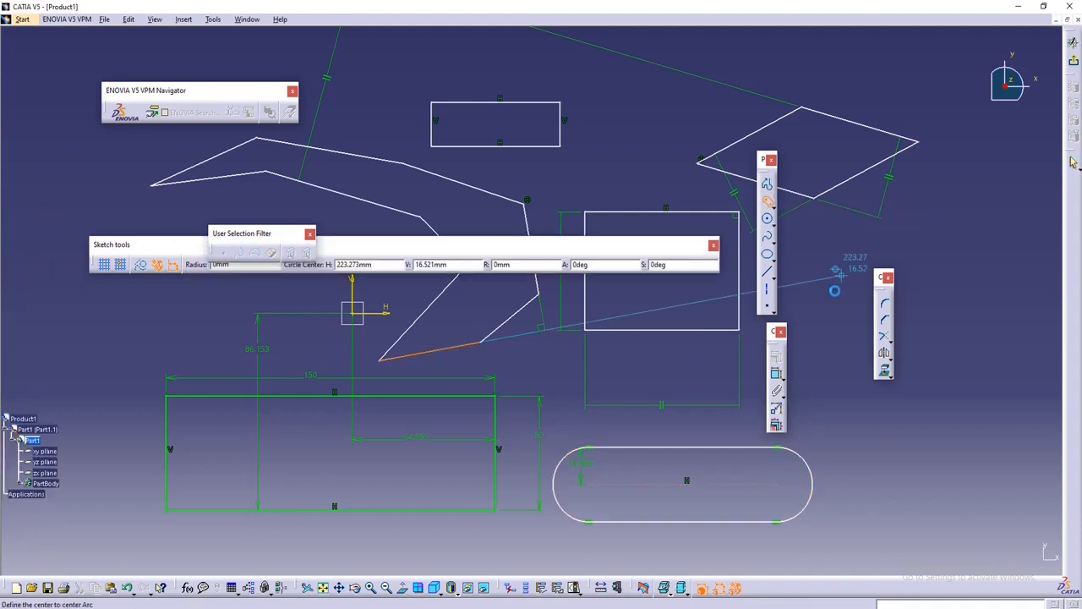
pyautogui.click(837, 365)
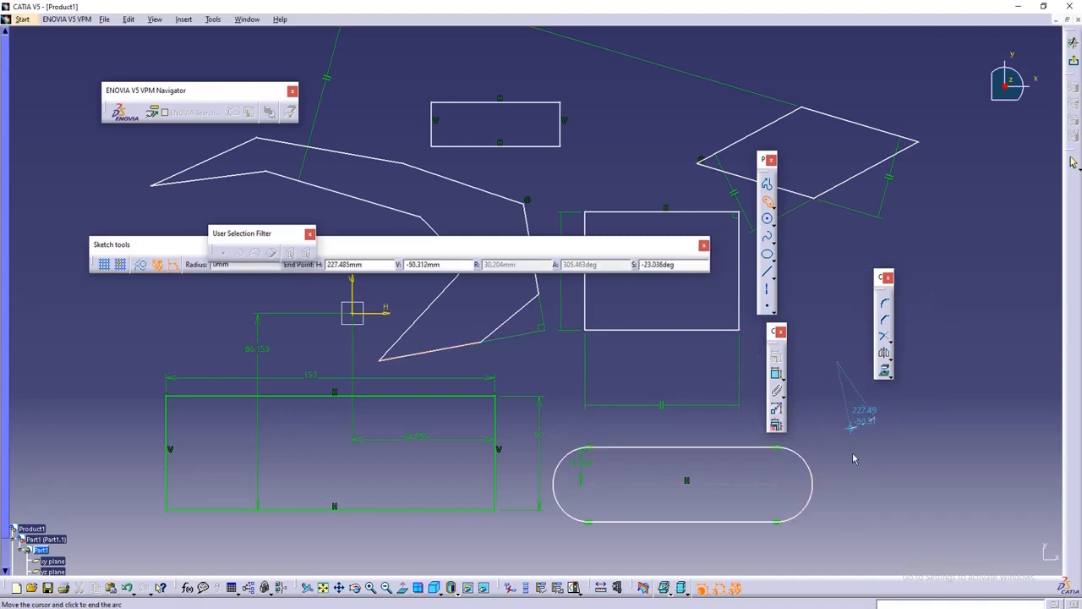
pyautogui.click(812, 298)
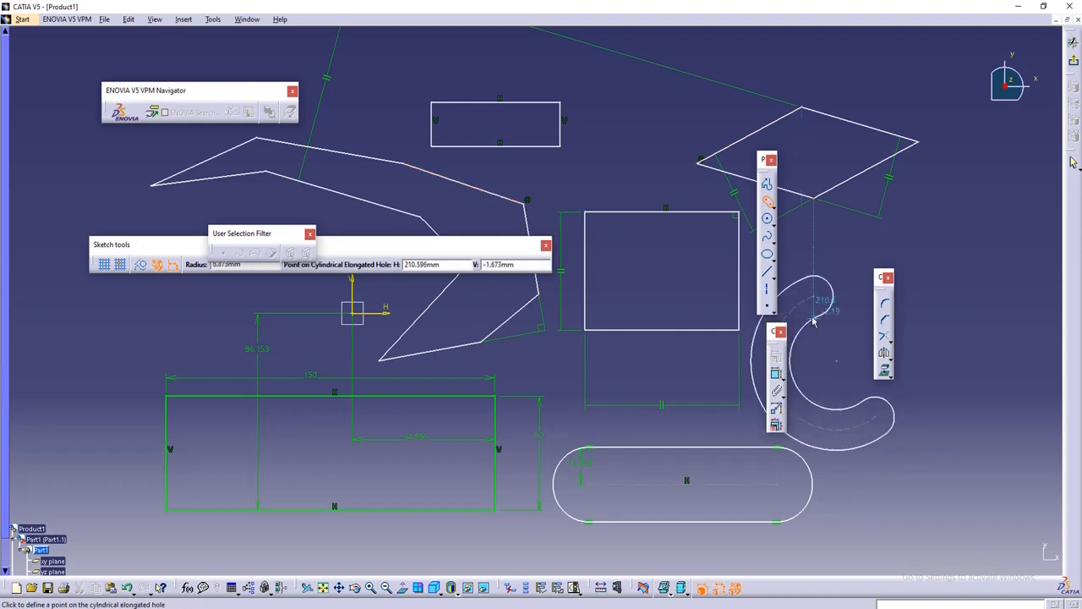
pyautogui.click(811, 318)
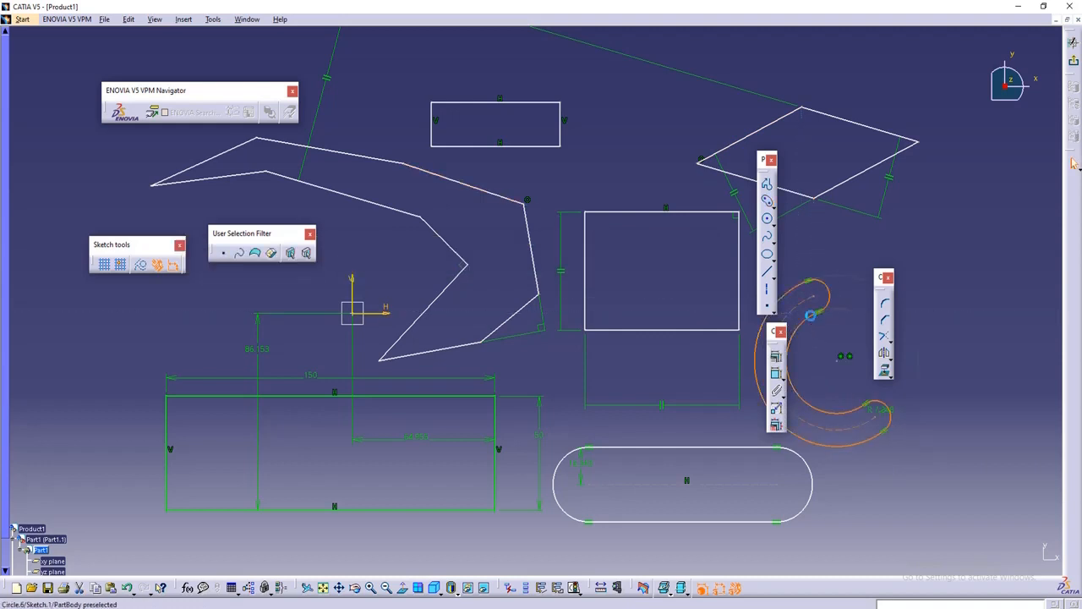
# Step: Sketch a Centered Rectangle about the sketch origin, overlapping the angular profile and the top of the dimensioned rectangle
pyautogui.click(772, 223)
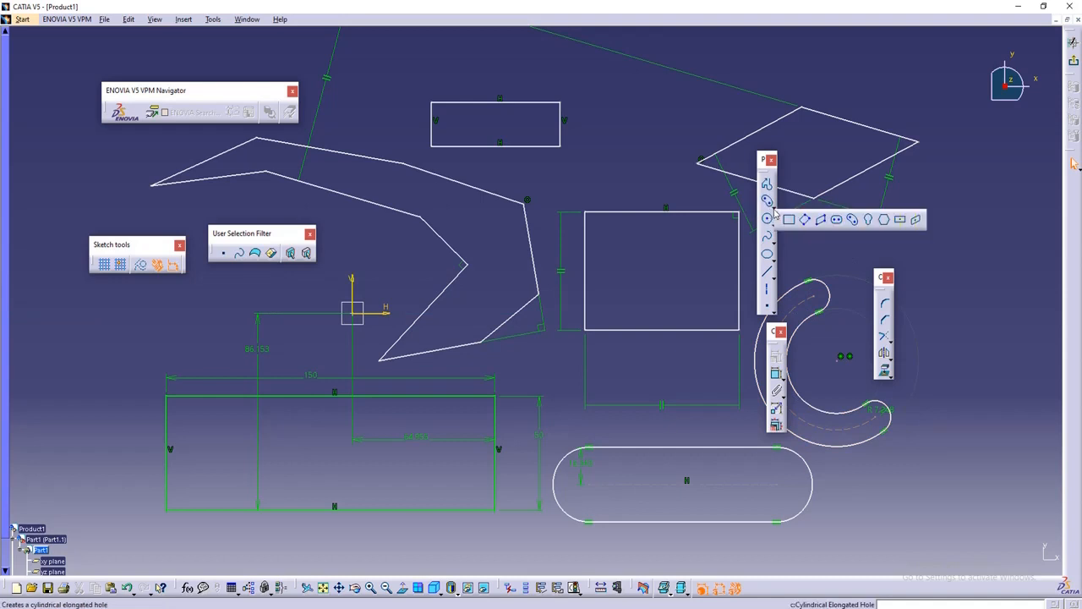
pyautogui.click(902, 222)
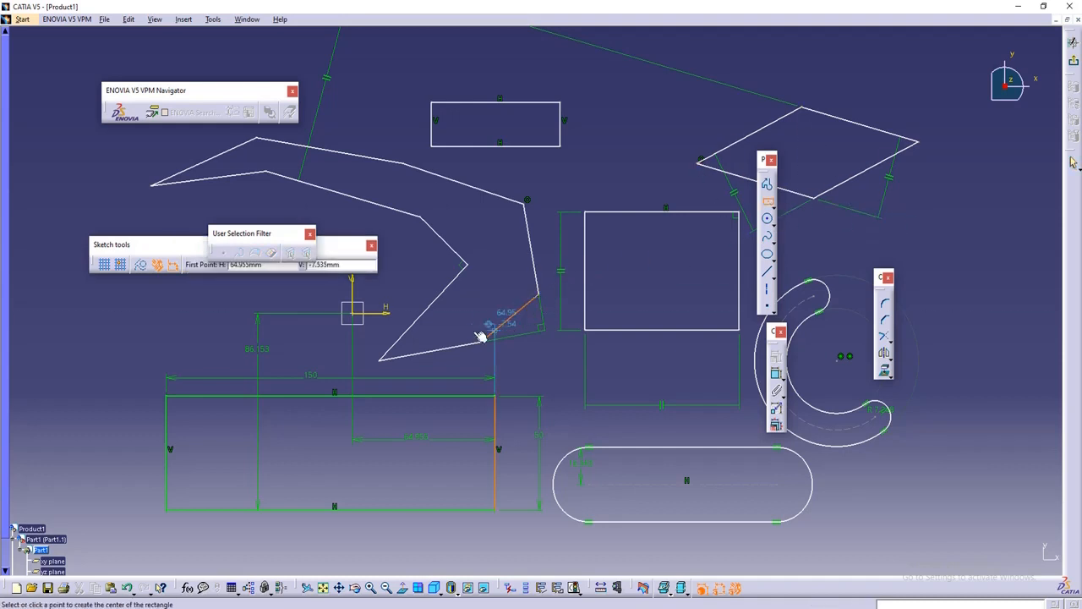
pyautogui.click(353, 313)
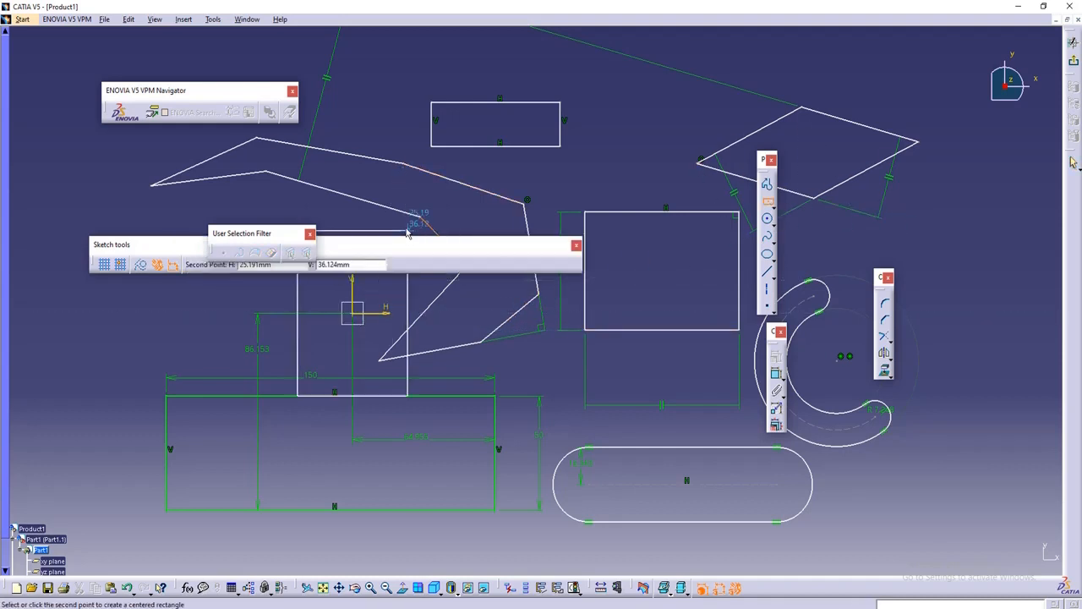
pyautogui.click(479, 217)
pyautogui.rightClick(480, 217)
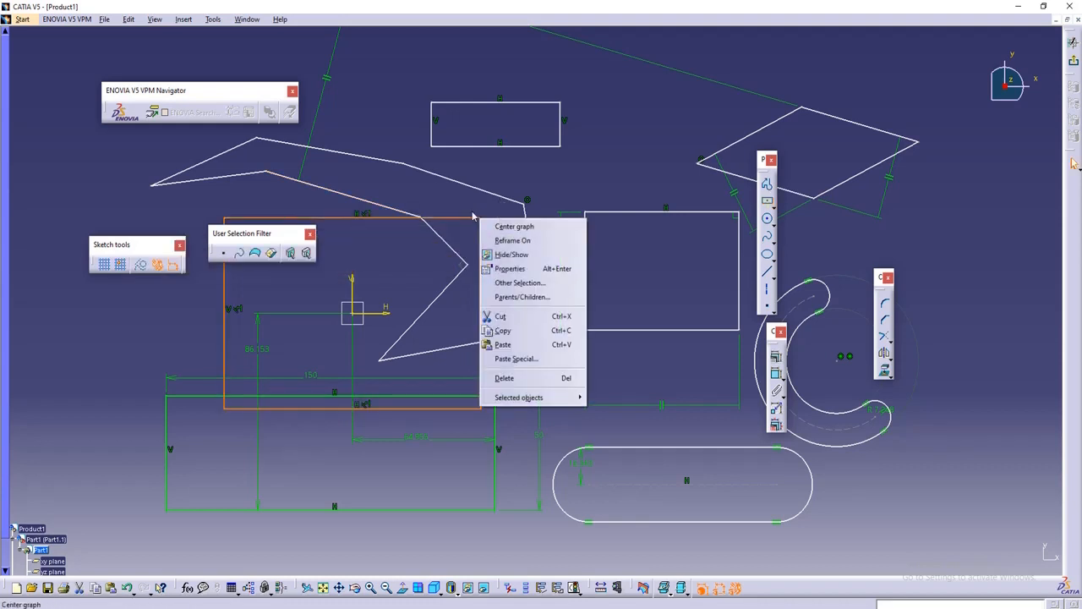
pyautogui.click(430, 200)
pyautogui.click(430, 199)
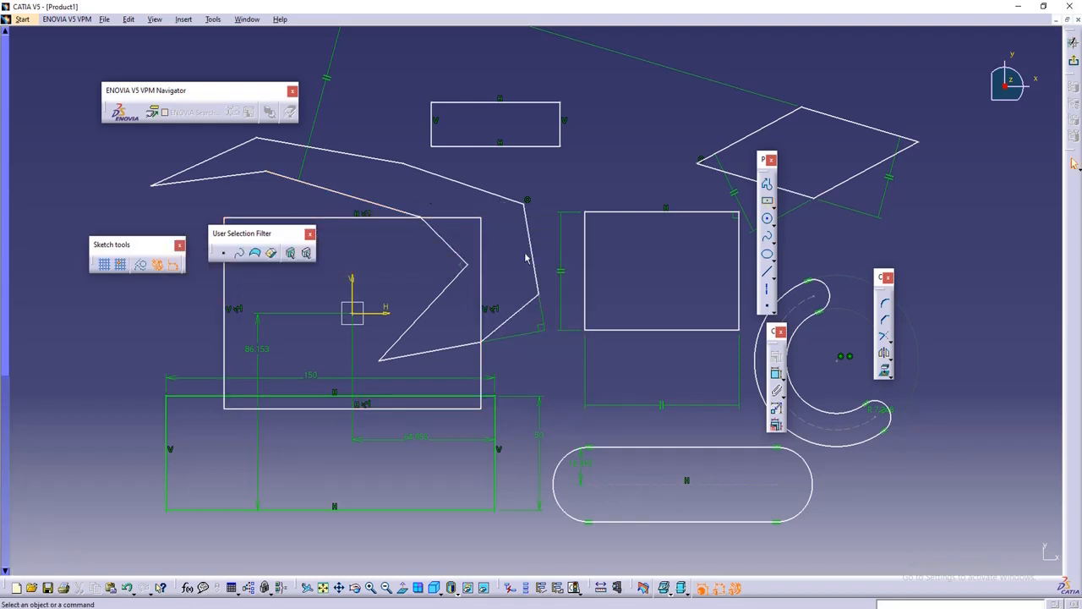
# Step: Tilt the sketch out of plane and restore the view normal to the sketch plane
pyautogui.moveTo(527, 262); pyautogui.dragTo(523, 266, button='middle')
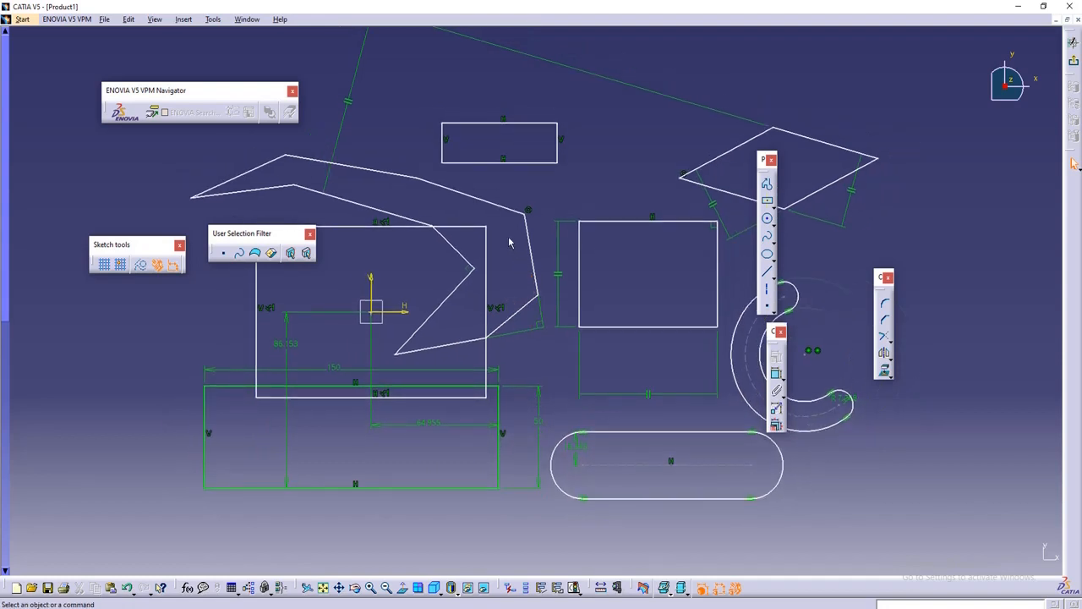
pyautogui.moveTo(509, 243); pyautogui.dragTo(518, 247, button='middle')
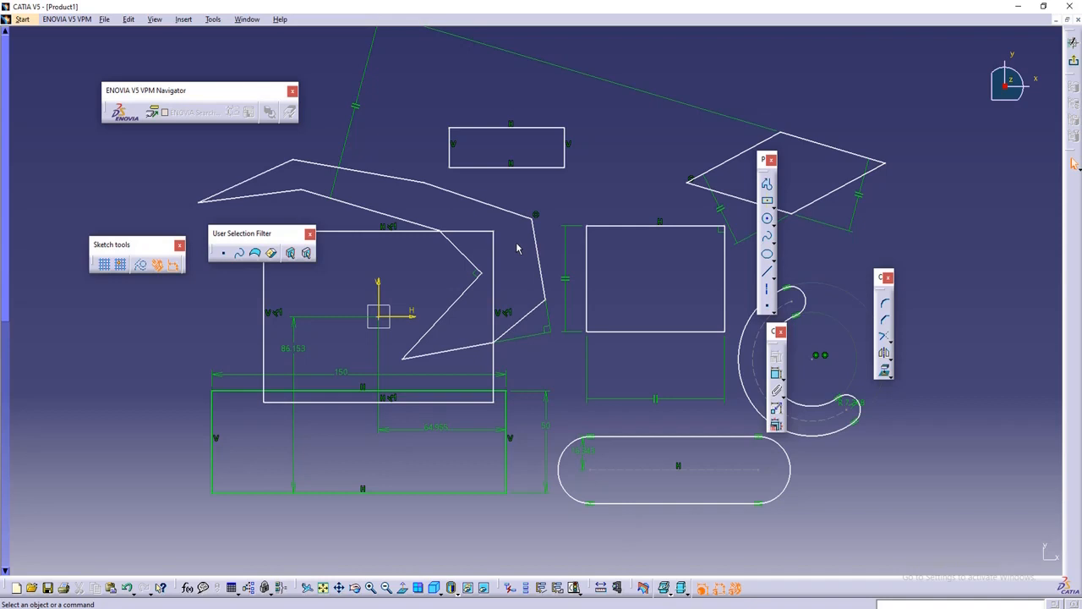
pyautogui.moveTo(517, 247)
pyautogui.mouseDown(button='middle')
pyautogui.moveTo(578, 247)
pyautogui.moveTo(582, 215)
pyautogui.moveTo(539, 210)
pyautogui.moveTo(521, 227)
pyautogui.moveTo(553, 242)
pyautogui.moveTo(517, 322)
pyautogui.moveTo(507, 395)
pyautogui.moveTo(516, 309)
pyautogui.mouseUp(button='middle')
pyautogui.click(404, 588)
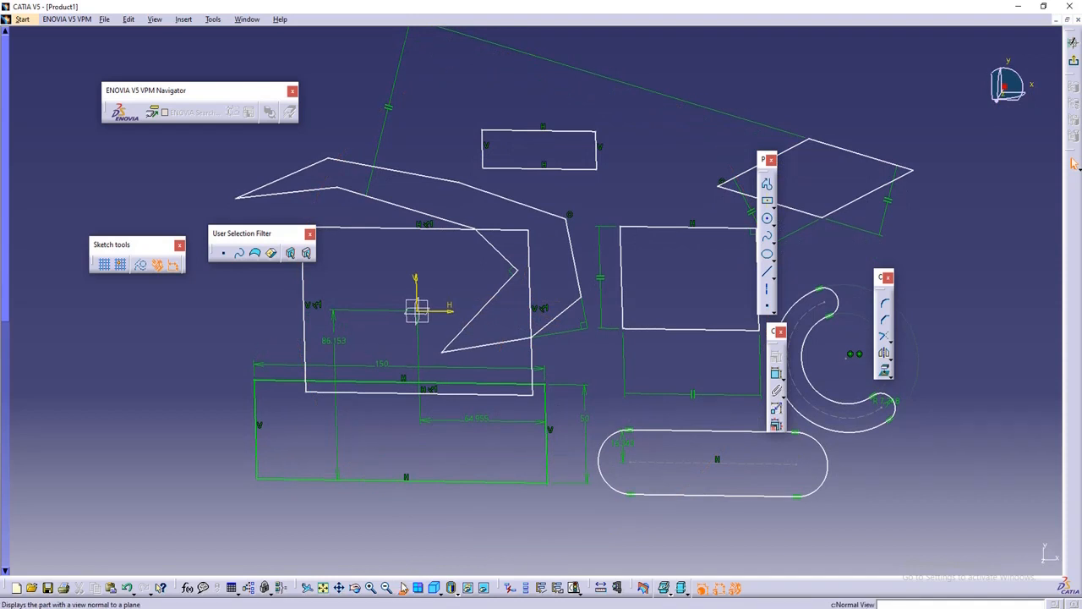
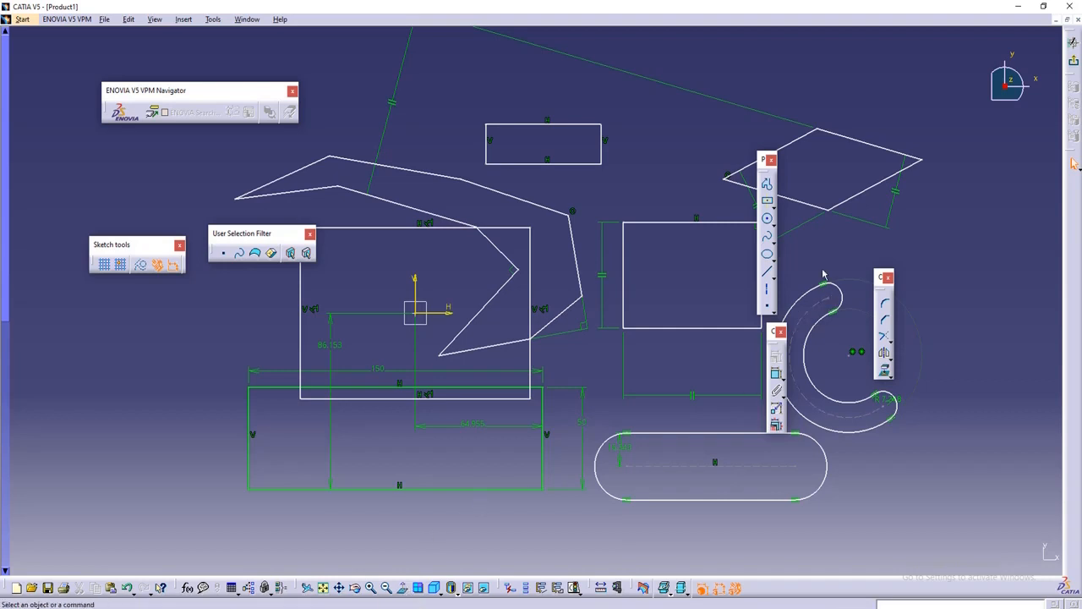
# Step: Sketch a circle by centre and radius below and right of the parallelogram, above and right of the C-shaped hole
pyautogui.moveTo(817, 258)
pyautogui.mouseDown(button='middle')
pyautogui.moveTo(713, 253)
pyautogui.moveTo(584, 282)
pyautogui.moveTo(601, 285)
pyautogui.mouseUp(button='middle')
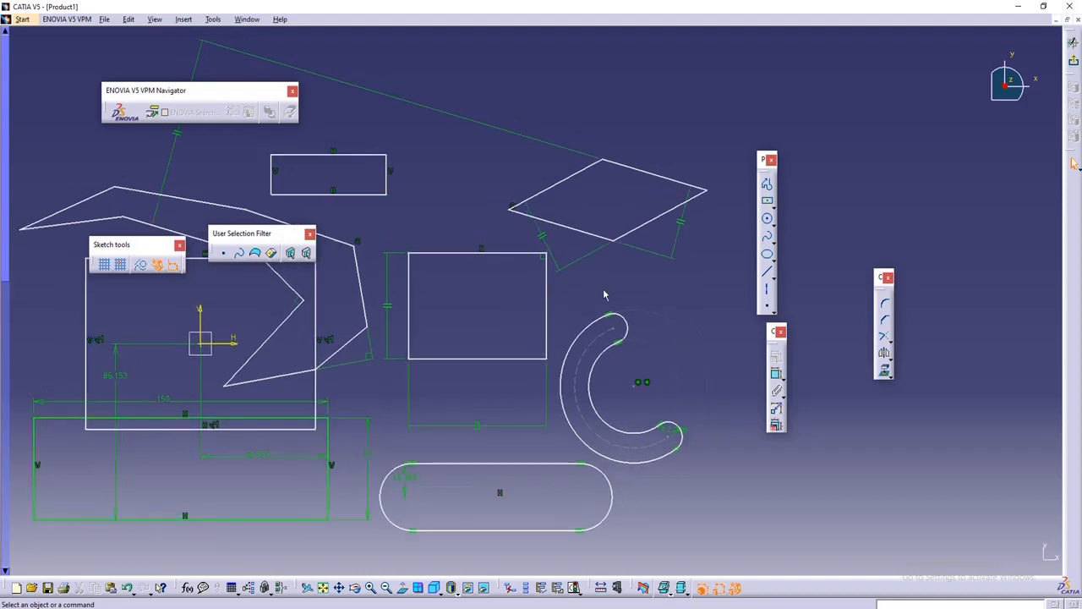
pyautogui.click(774, 223)
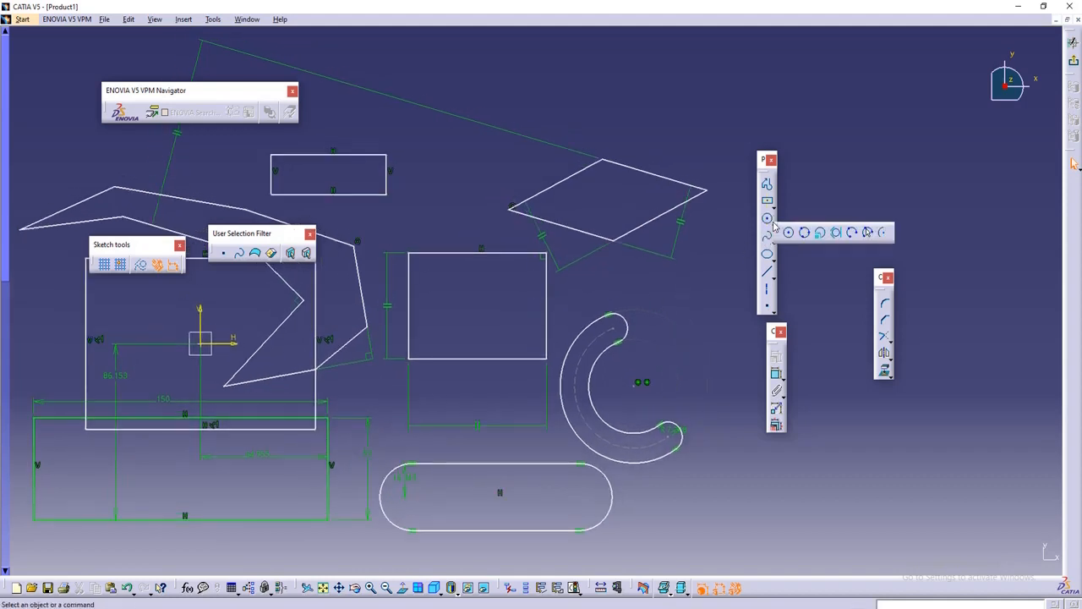
pyautogui.click(789, 233)
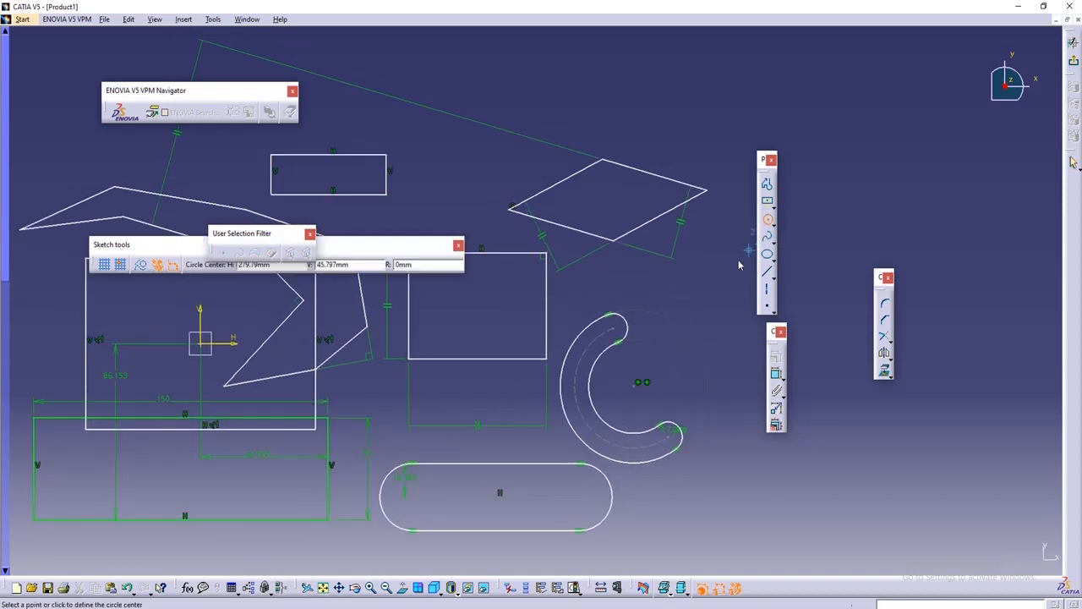
pyautogui.click(715, 288)
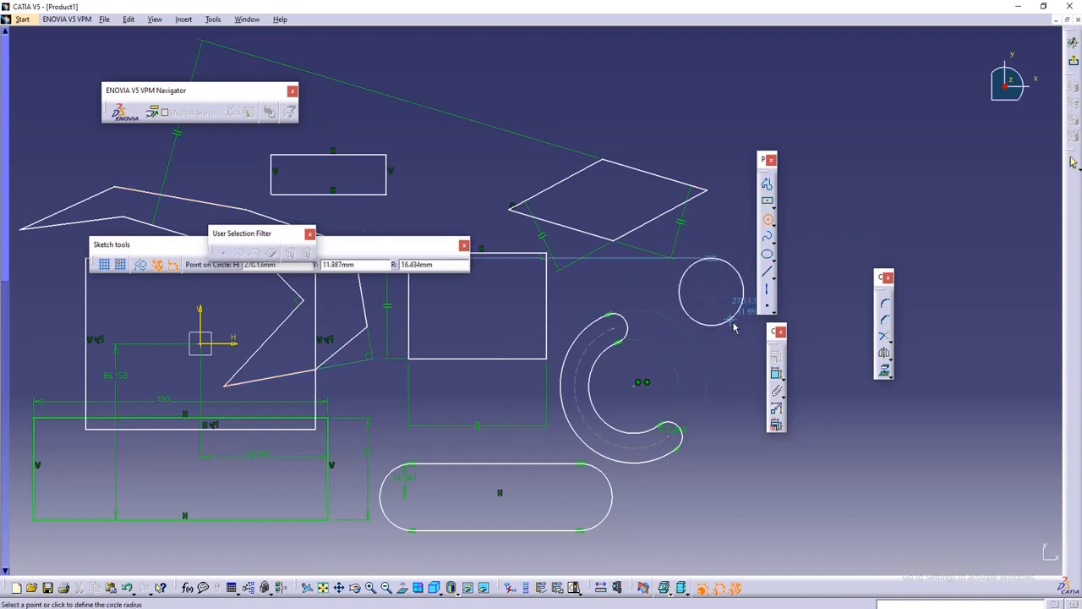
pyautogui.click(737, 327)
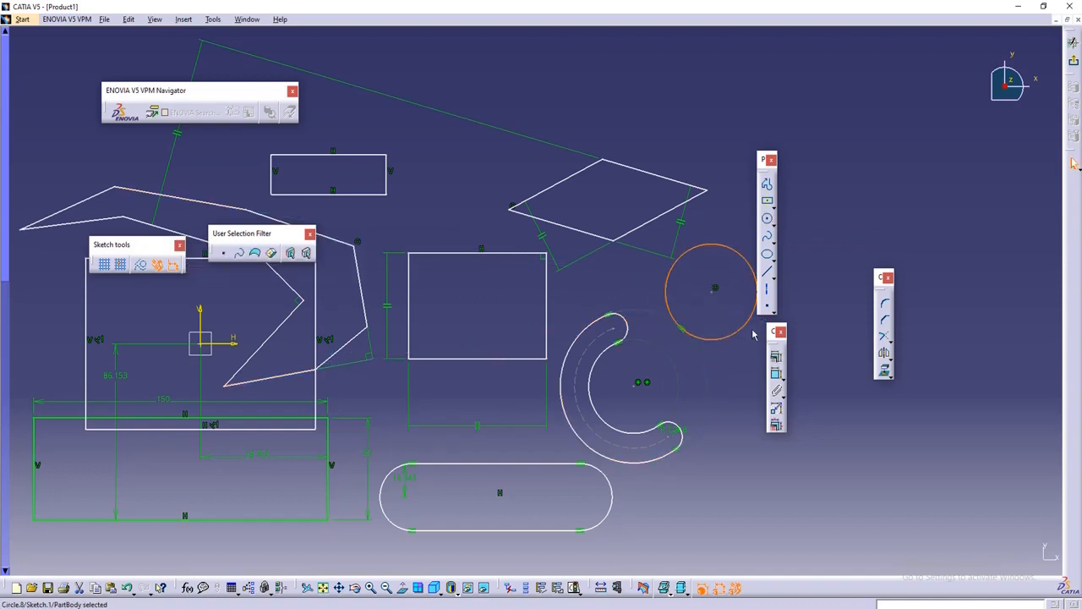
pyautogui.click(772, 223)
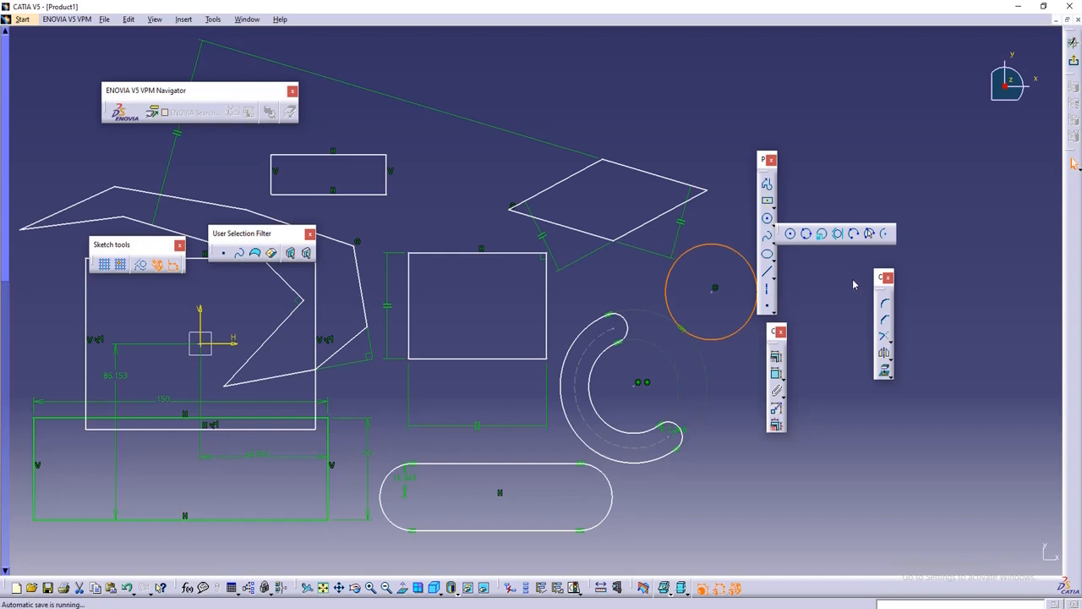
pyautogui.click(812, 261)
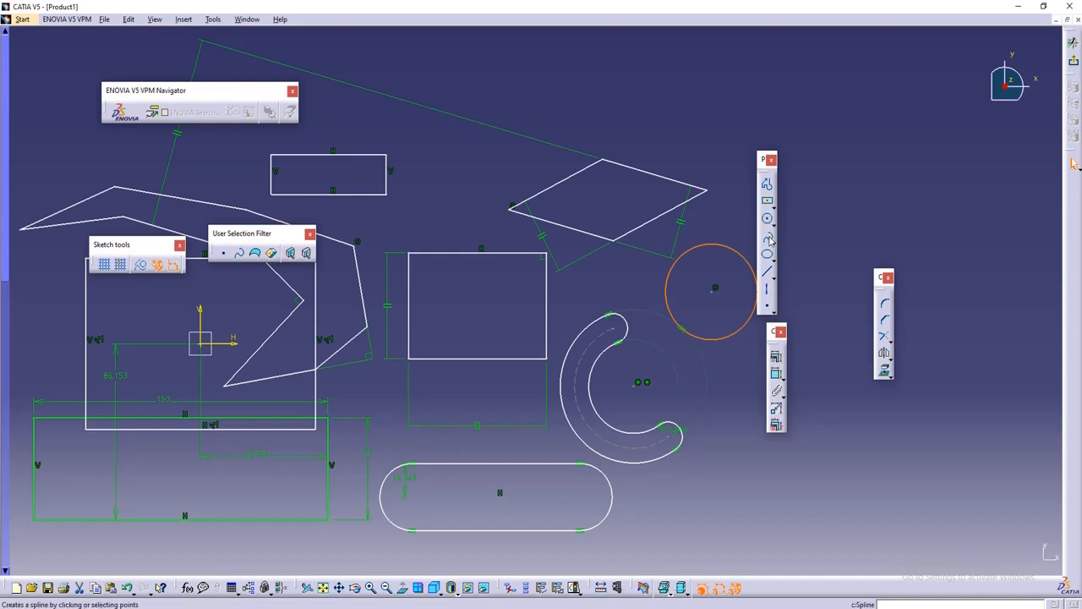
# Step: Sketch an open spline winding down the right side of the existing profiles and curling back to end near H 310 mm on the horizontal axis
pyautogui.click(776, 245)
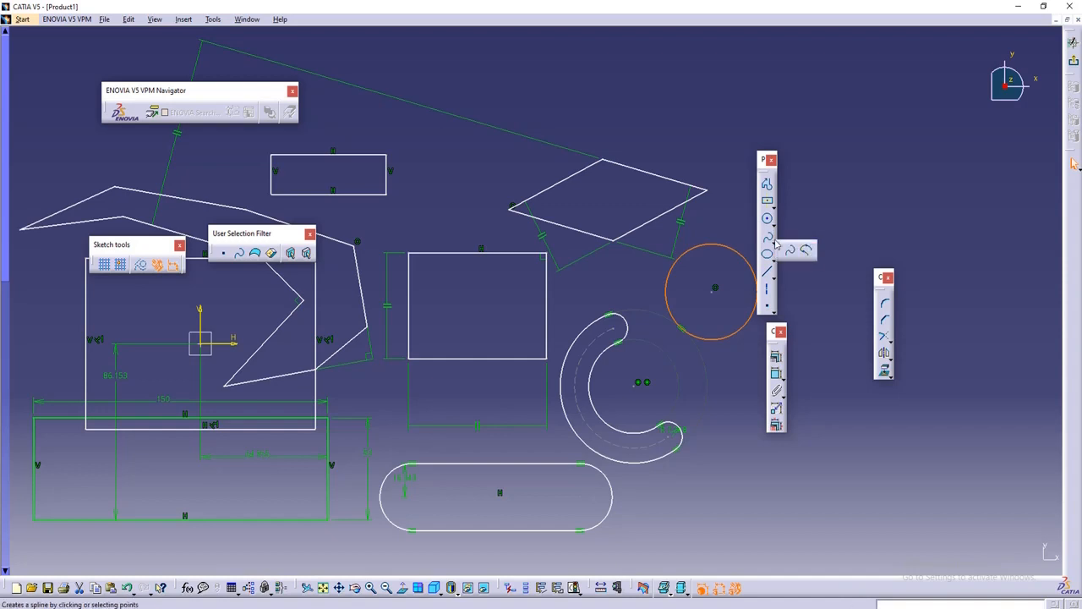
pyautogui.click(789, 252)
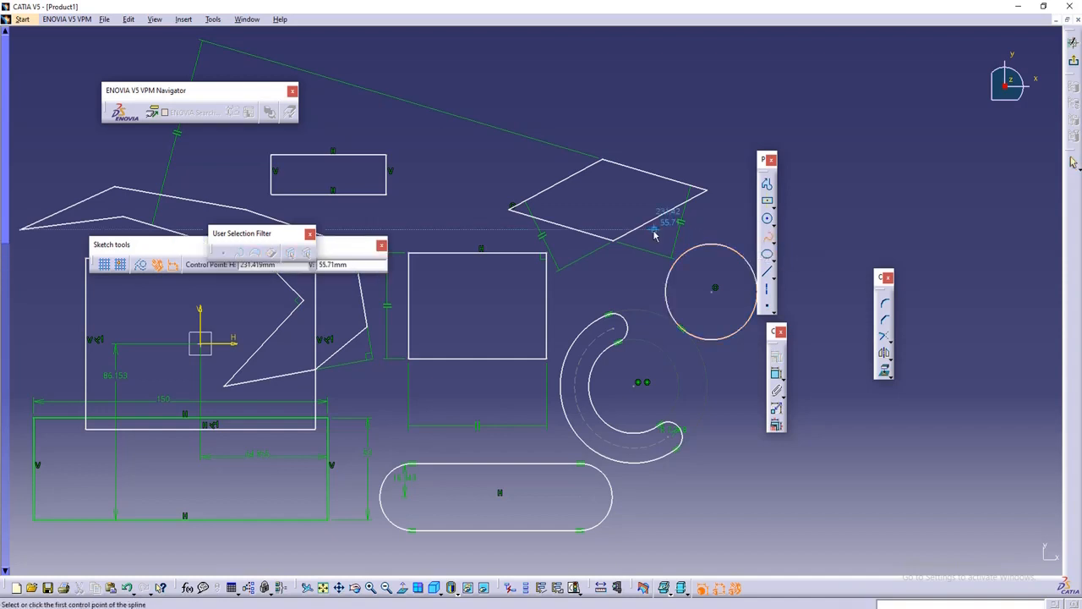
pyautogui.moveTo(585, 194); pyautogui.dragTo(582, 267, button='middle')
pyautogui.moveTo(510, 221); pyautogui.dragTo(502, 256, button='middle')
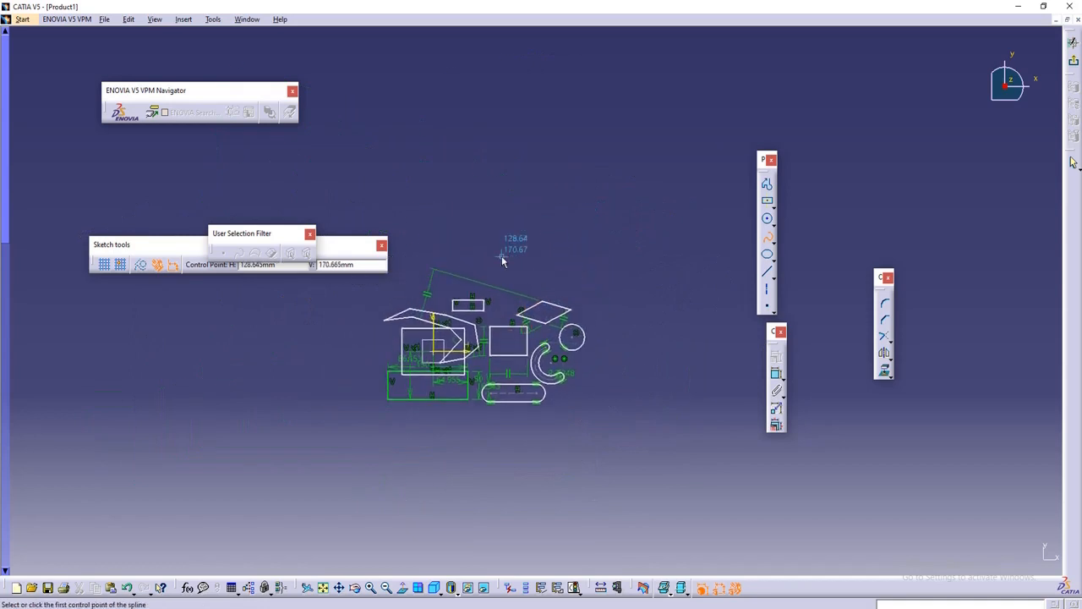
pyautogui.click(502, 201)
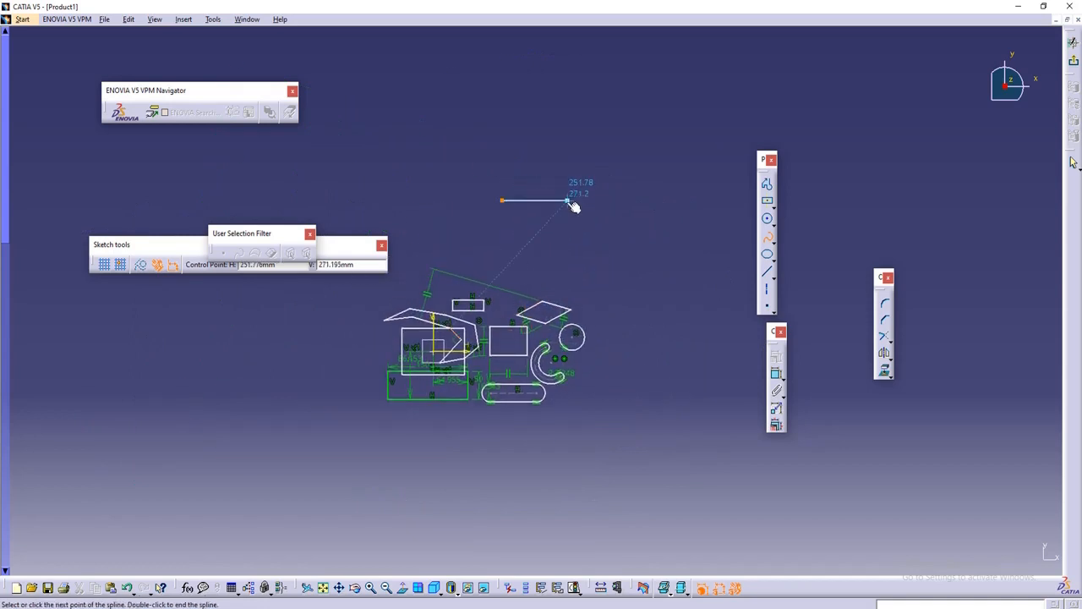
pyautogui.click(571, 206)
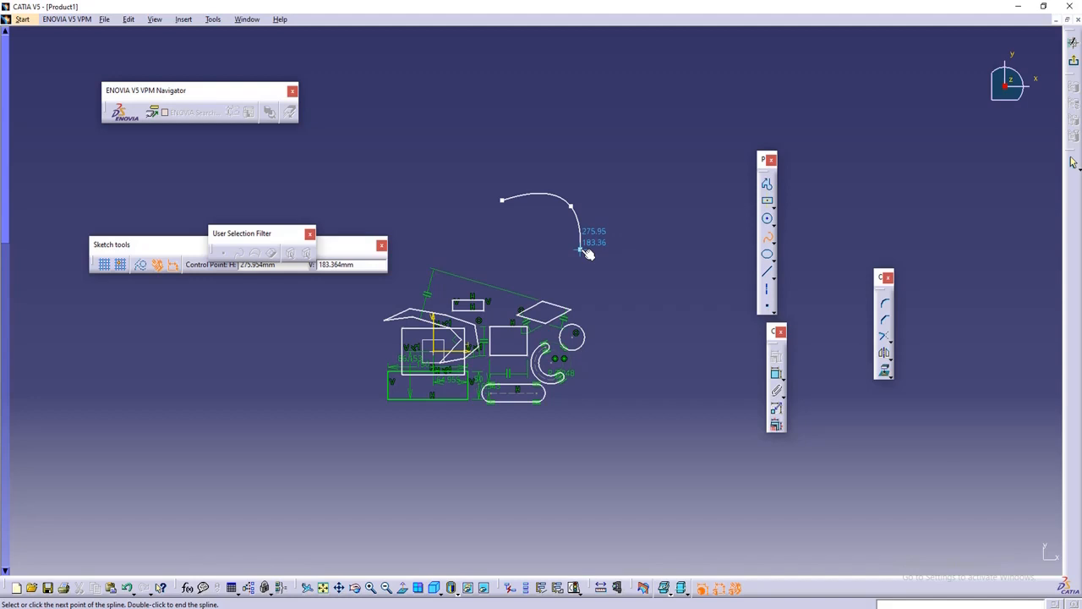
pyautogui.click(580, 249)
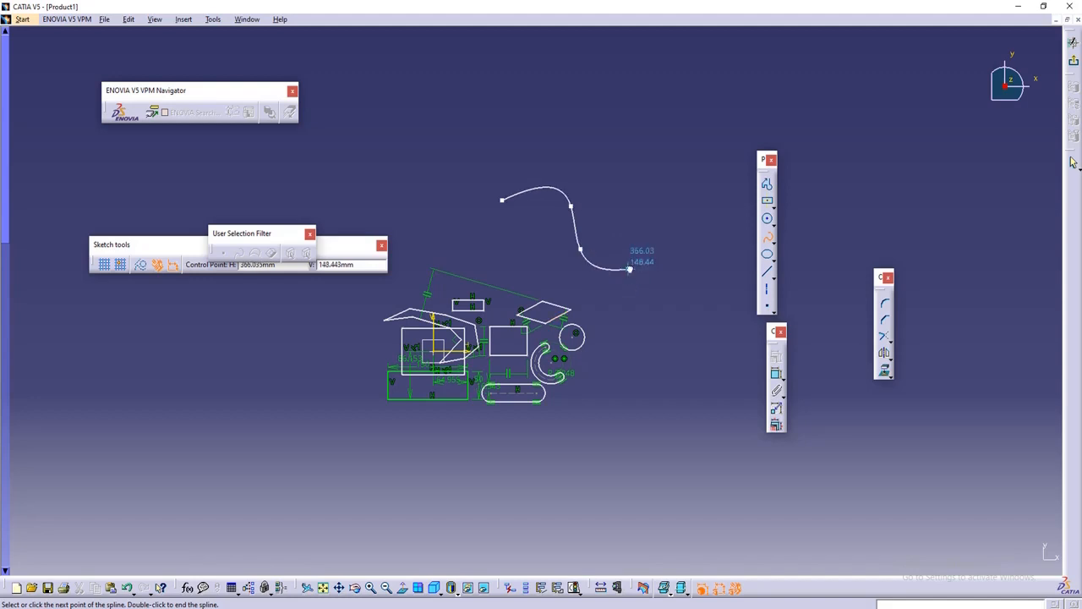
pyautogui.click(628, 268)
pyautogui.click(664, 317)
pyautogui.click(610, 390)
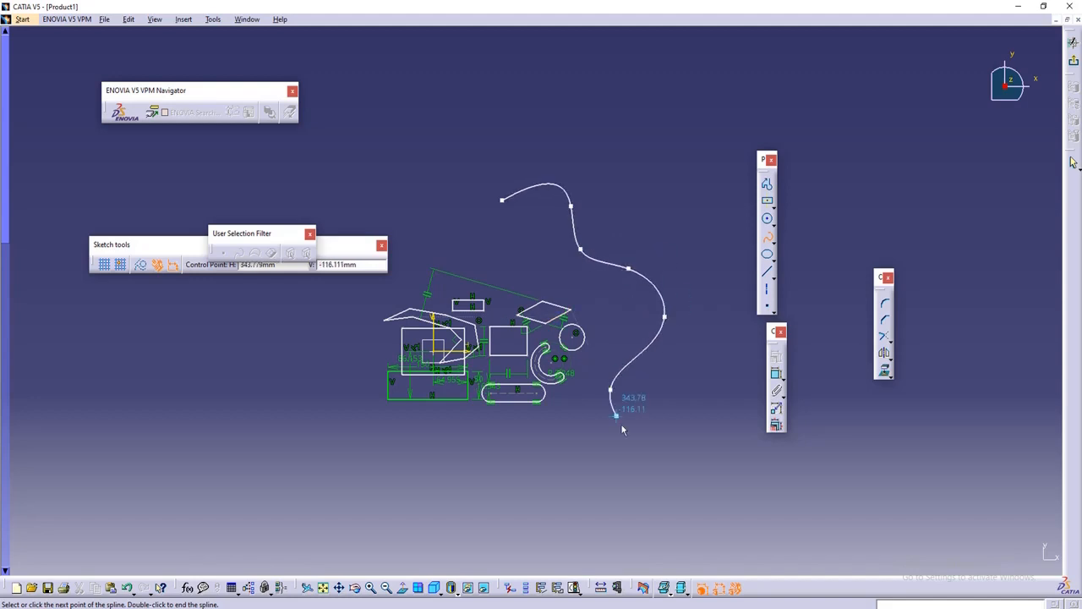
pyautogui.click(658, 464)
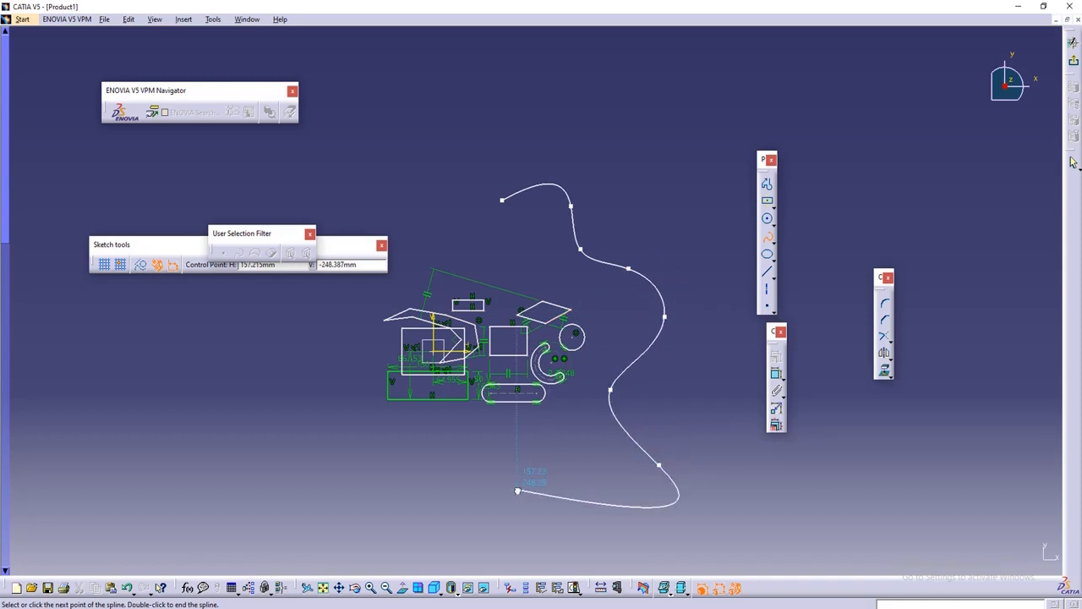
pyautogui.click(518, 490)
pyautogui.click(572, 425)
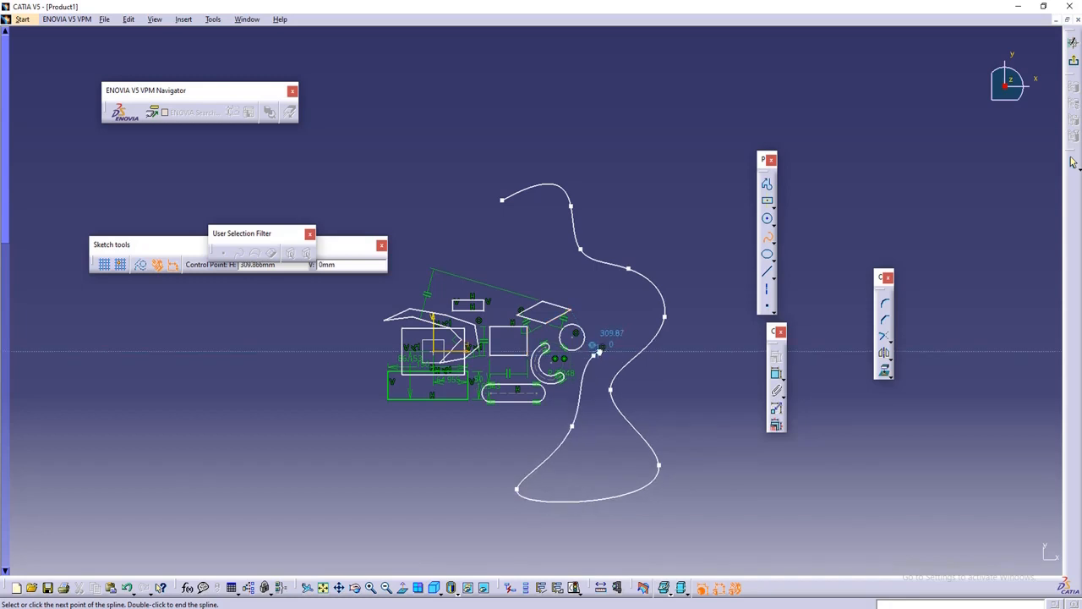
pyautogui.doubleClick(600, 350)
# Step: Move the spline up and to the right, away from the other profiles
pyautogui.click(505, 228)
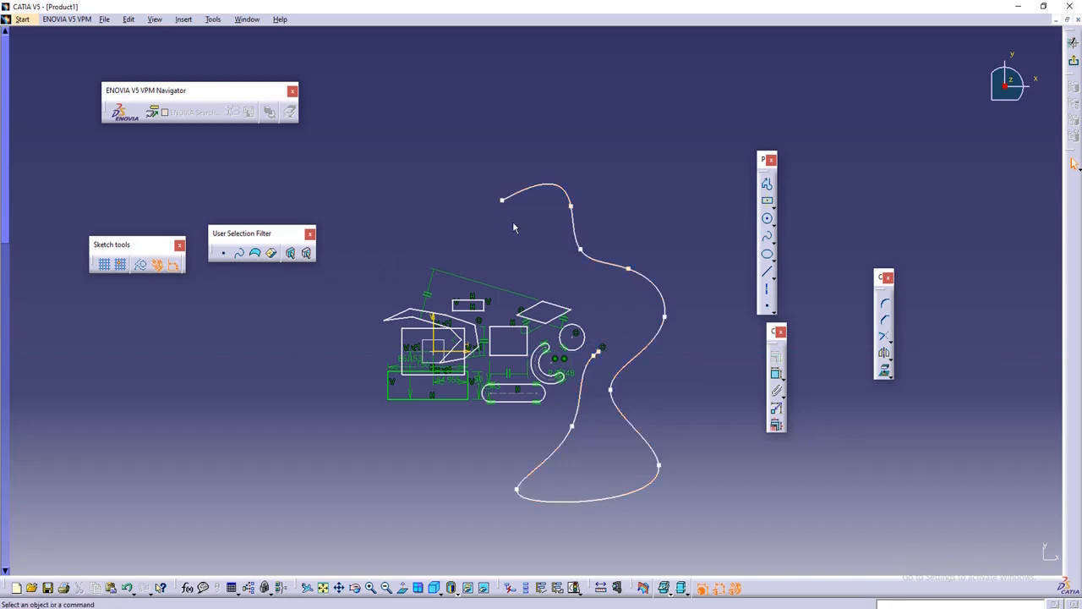
pyautogui.moveTo(574, 226); pyautogui.dragTo(617, 175)
pyautogui.click(594, 259)
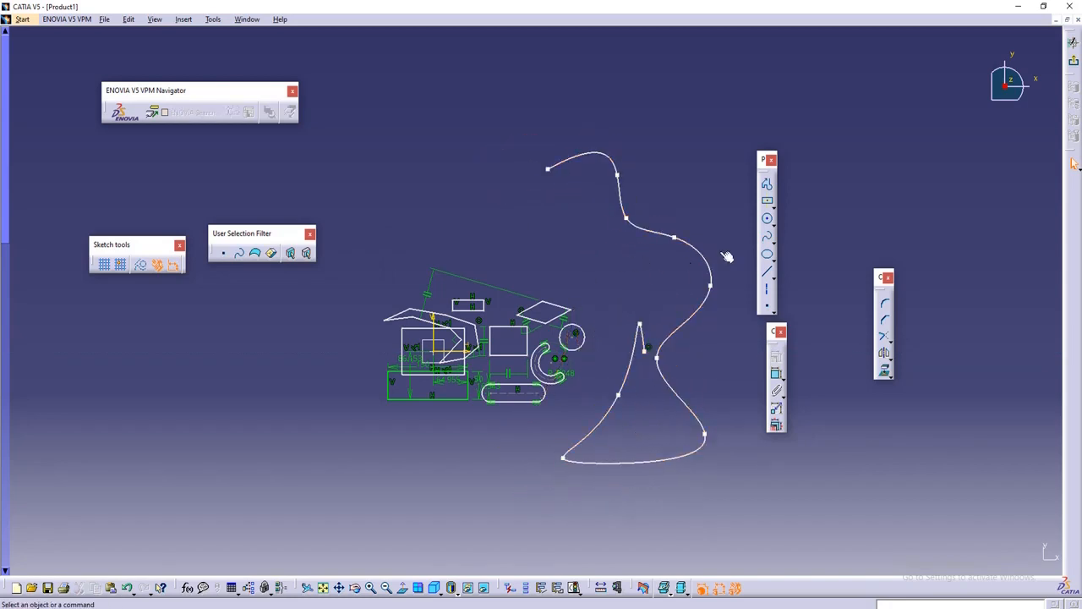
# Step: Sketch a horizontal ellipse above the existing profiles, left of the spline, with a major radius of about 114 mm and a minor radius of about 48 mm
pyautogui.click(775, 263)
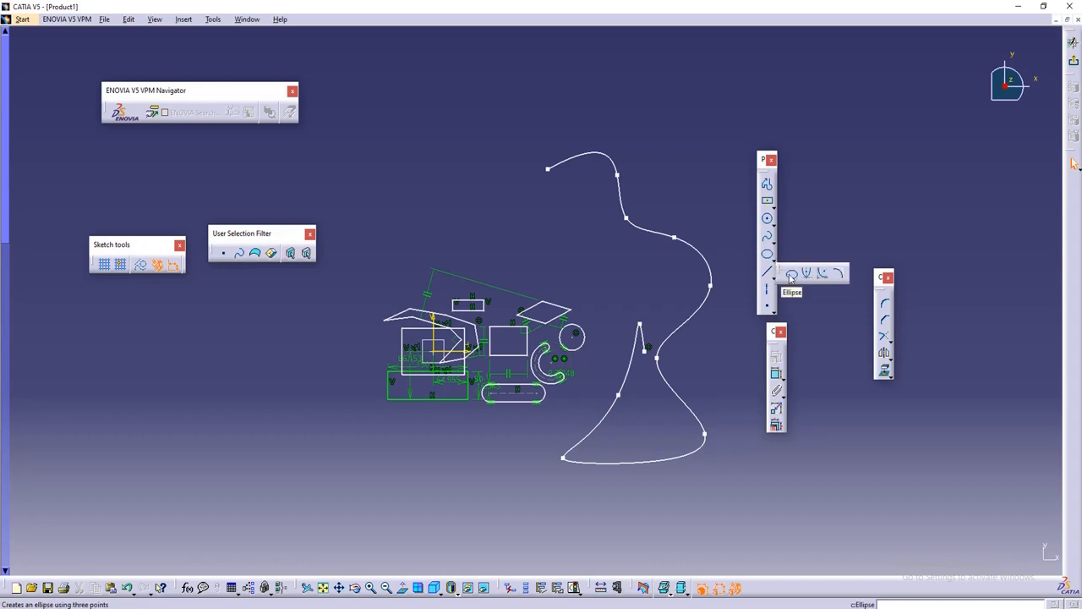
pyautogui.click(790, 272)
pyautogui.click(417, 164)
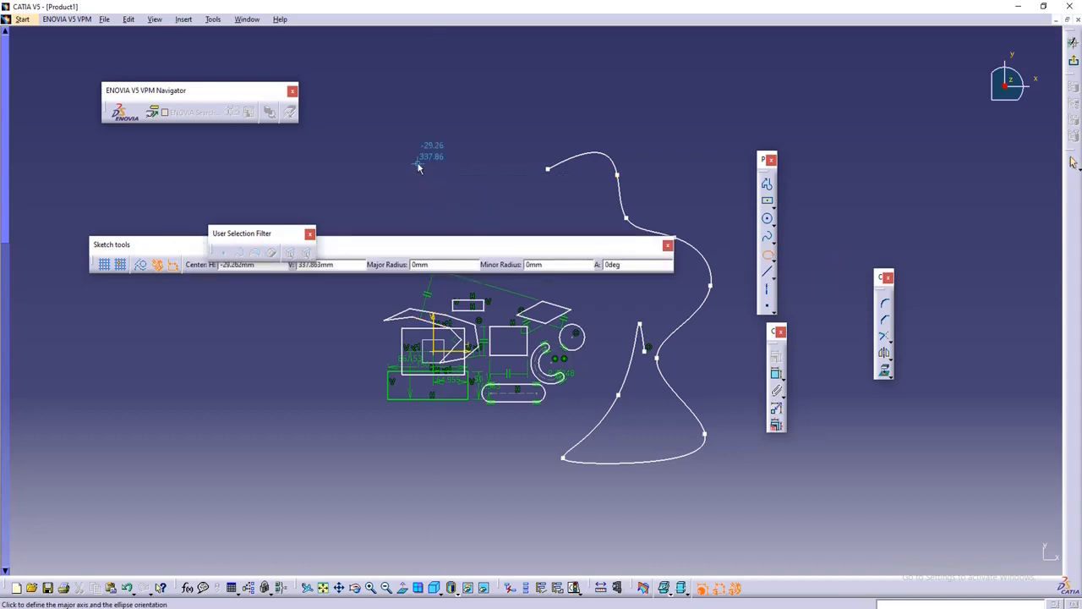
pyautogui.click(479, 167)
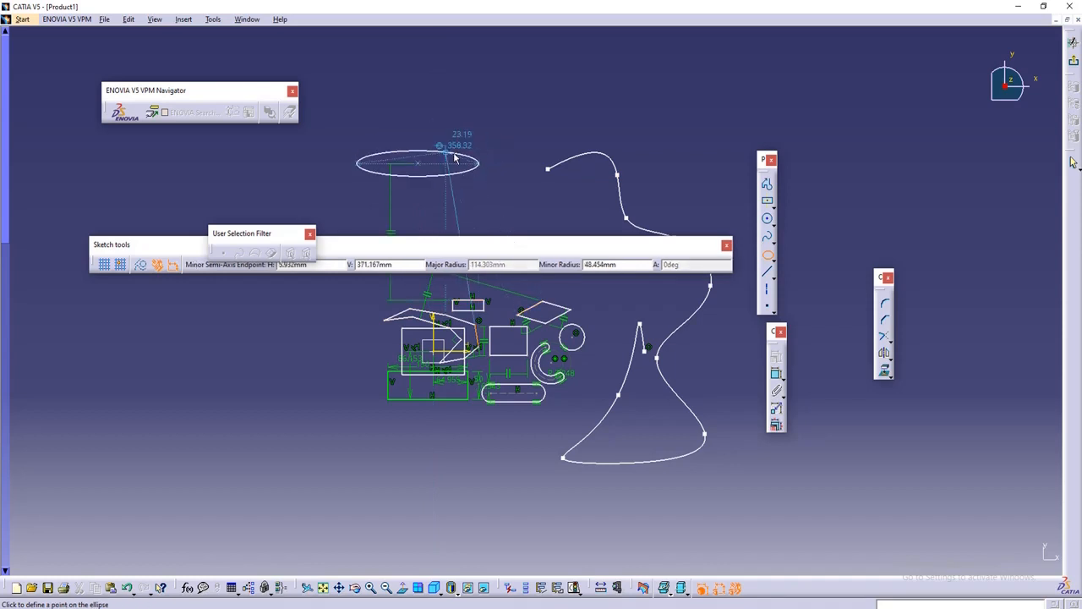
pyautogui.click(417, 138)
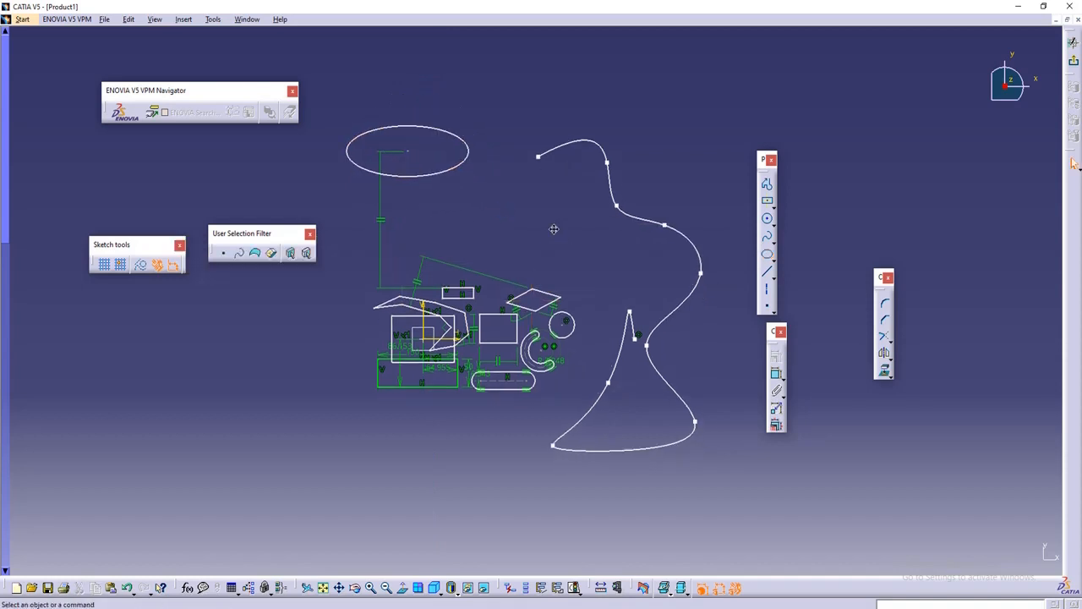
# Step: Sketch a steep, nearly vertical two-point line just over 300 mm long beside the spline's upper right side
pyautogui.click(774, 261)
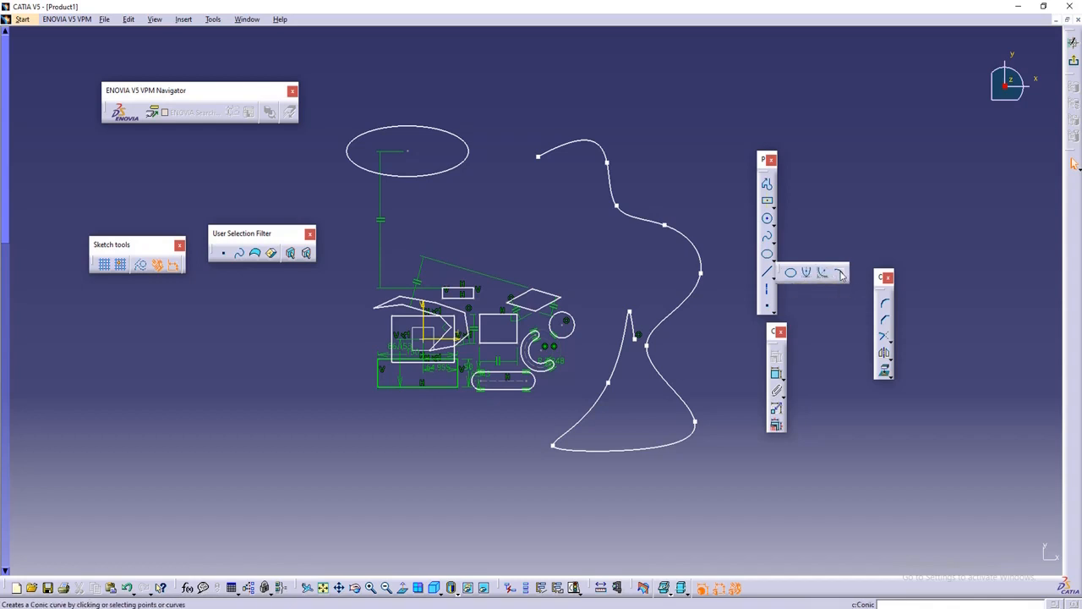
pyautogui.click(773, 277)
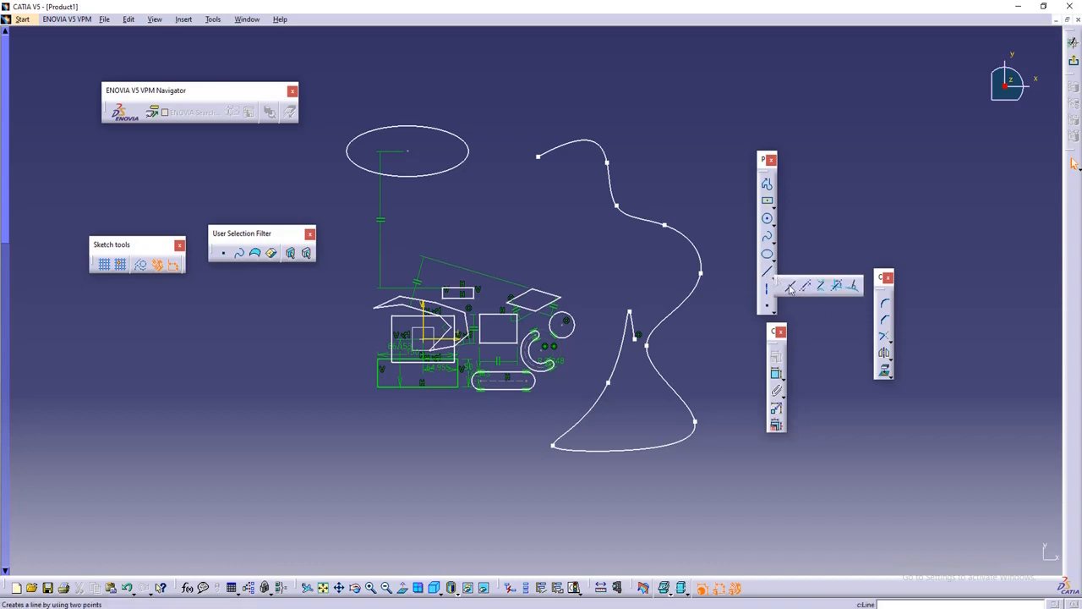
pyautogui.click(790, 288)
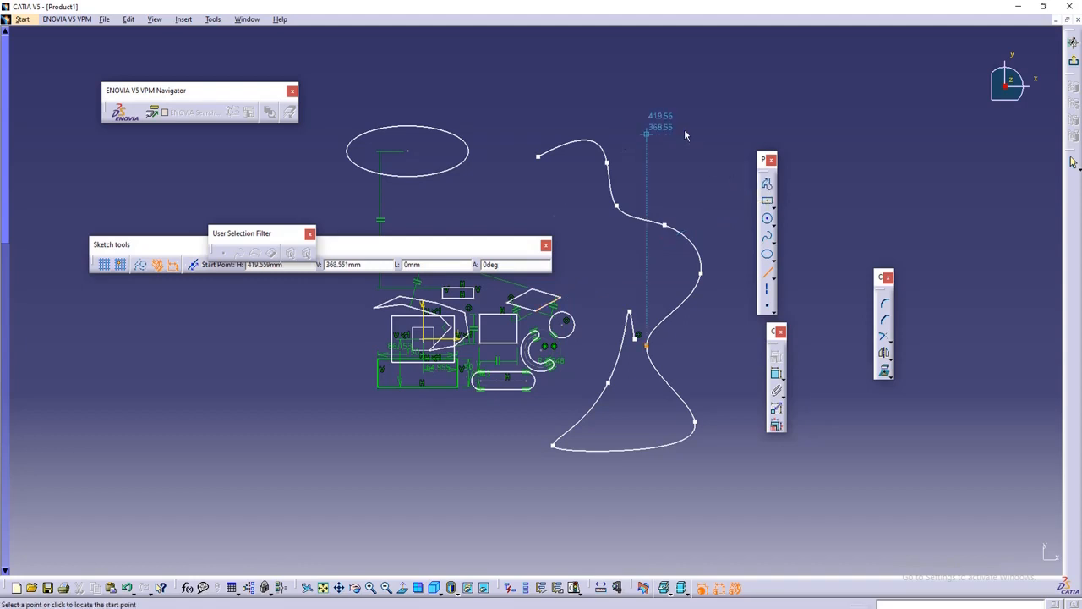
pyautogui.click(708, 116)
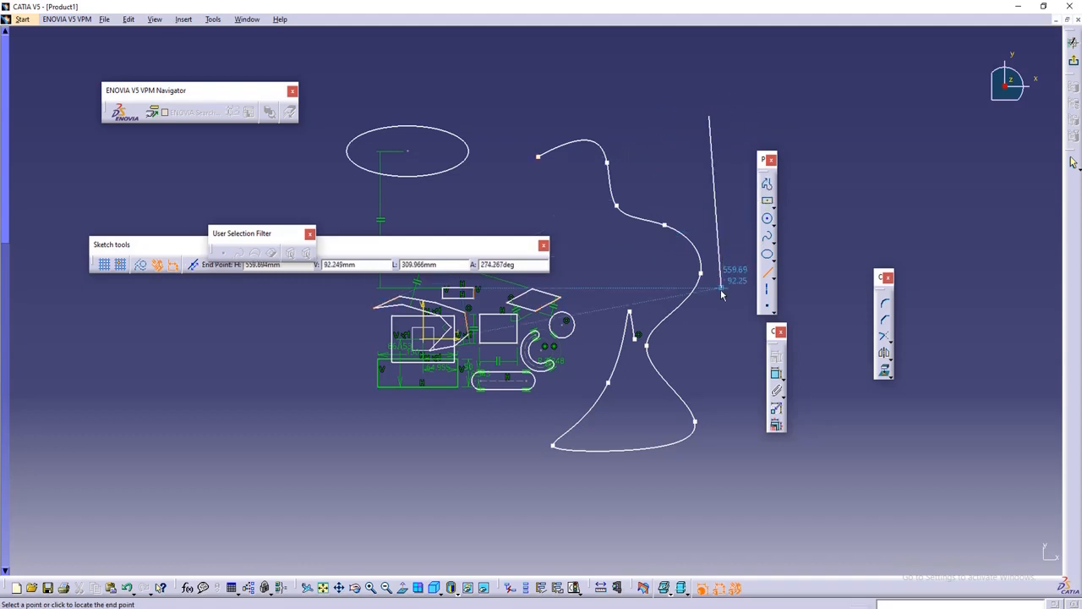
pyautogui.click(715, 294)
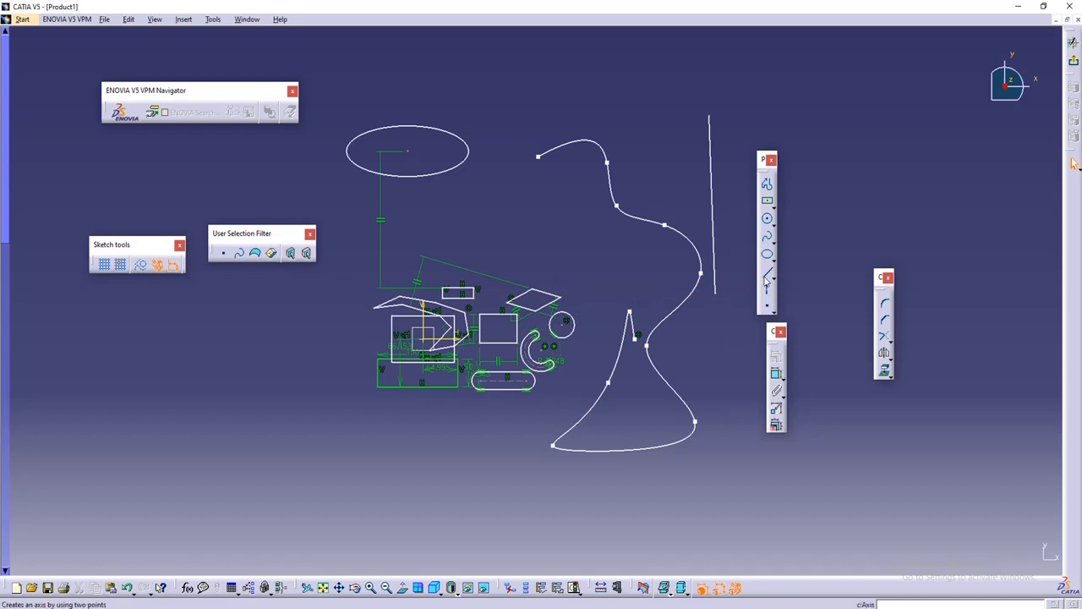
# Step: Sketch an open nine-segment profile starting above the spline, zigzagging down past its right side and ending with a long segment rising outward
pyautogui.click(770, 186)
pyautogui.click(634, 104)
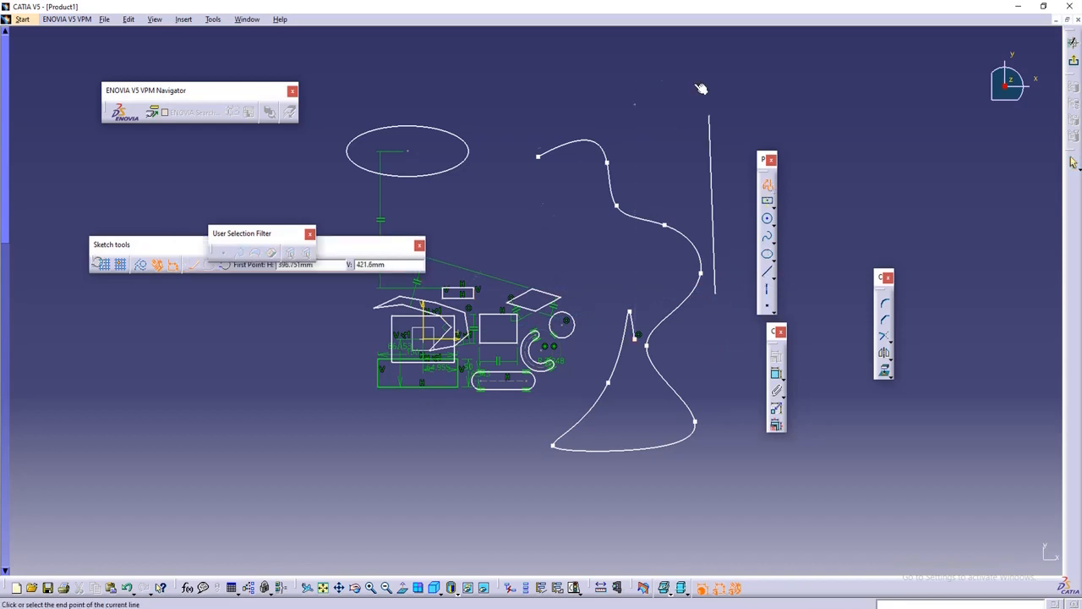
pyautogui.click(790, 68)
pyautogui.click(813, 129)
pyautogui.click(868, 160)
pyautogui.click(846, 205)
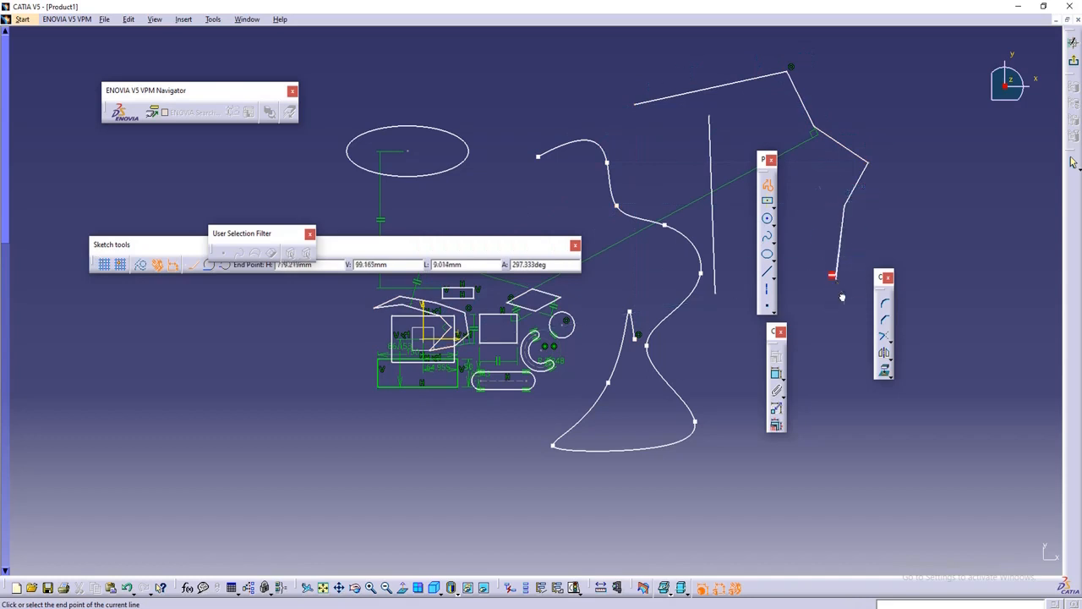
pyautogui.click(836, 279)
pyautogui.click(848, 330)
pyautogui.click(841, 383)
pyautogui.click(821, 423)
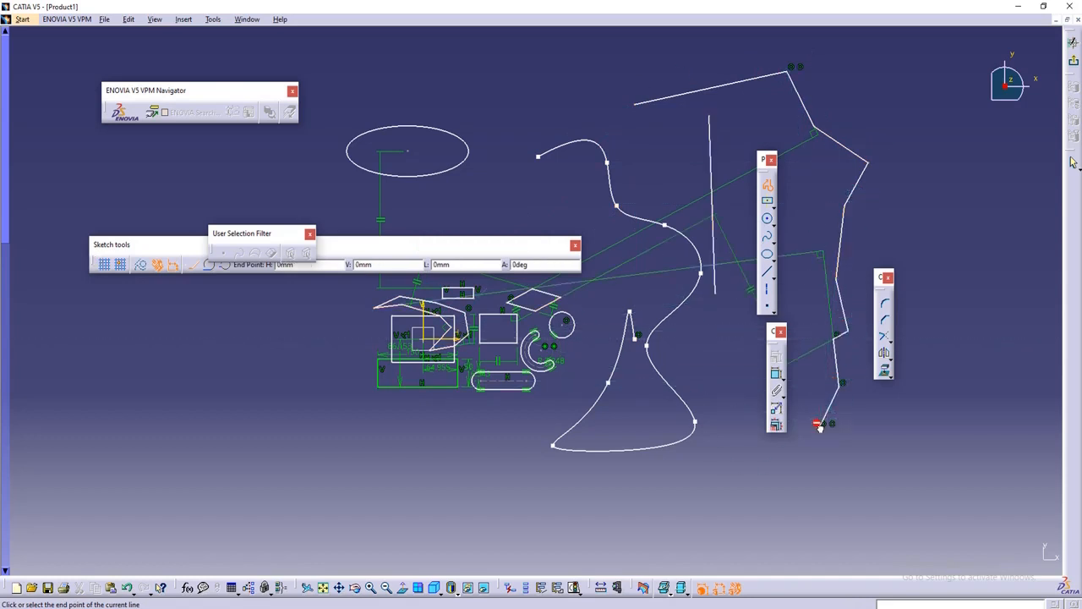
pyautogui.rightClick(821, 425)
pyautogui.press('Escape')
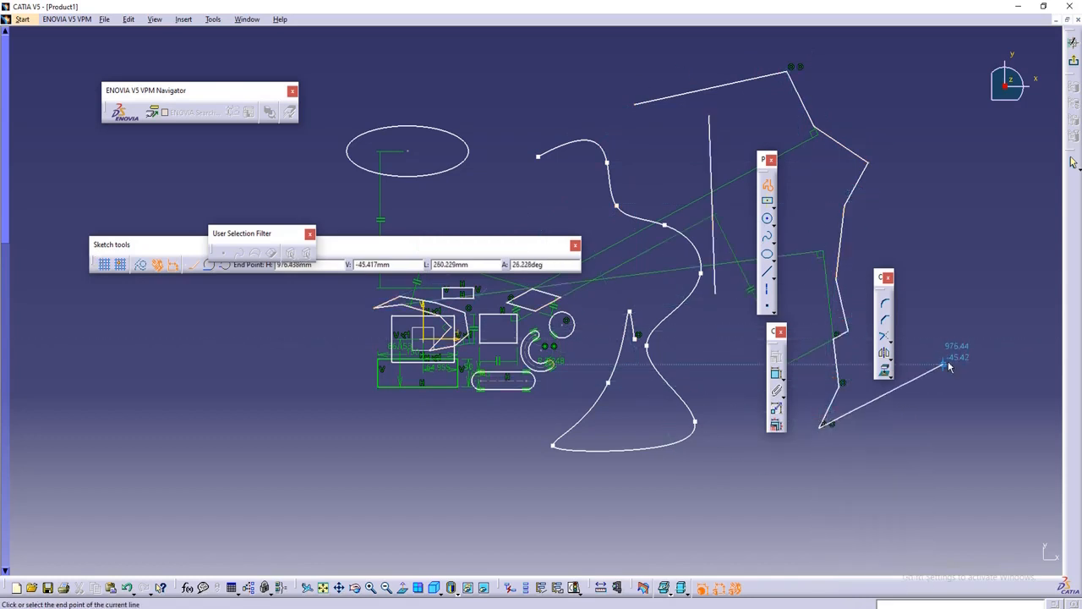
pyautogui.doubleClick(951, 357)
pyautogui.click(822, 518)
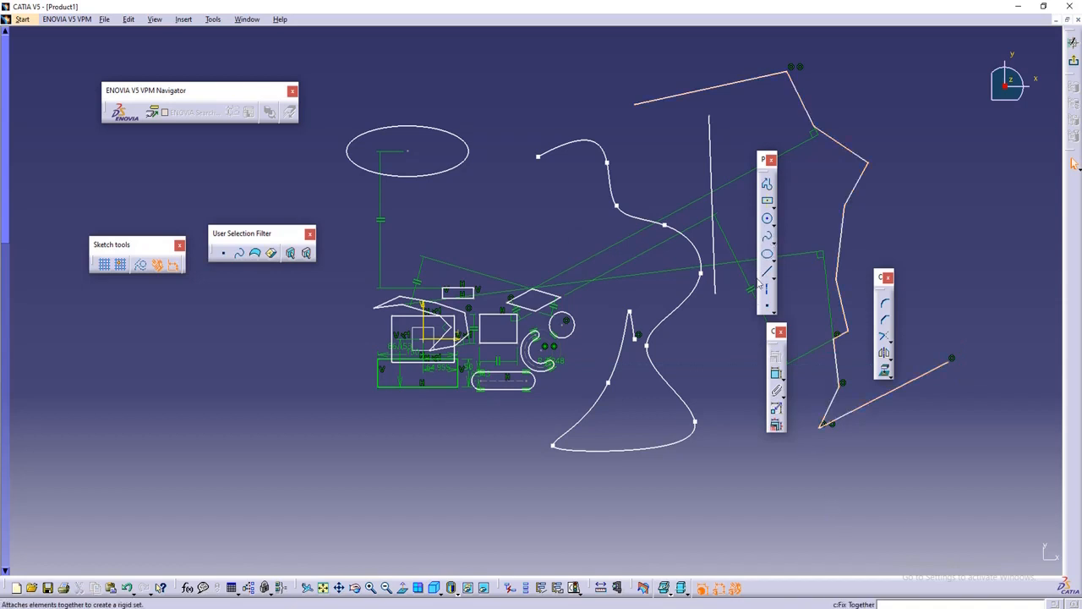
# Step: Sketch two lines sloping down to the right, a long one below the rectangles and a shorter one to their left
pyautogui.click(767, 271)
pyautogui.click(226, 433)
pyautogui.click(466, 487)
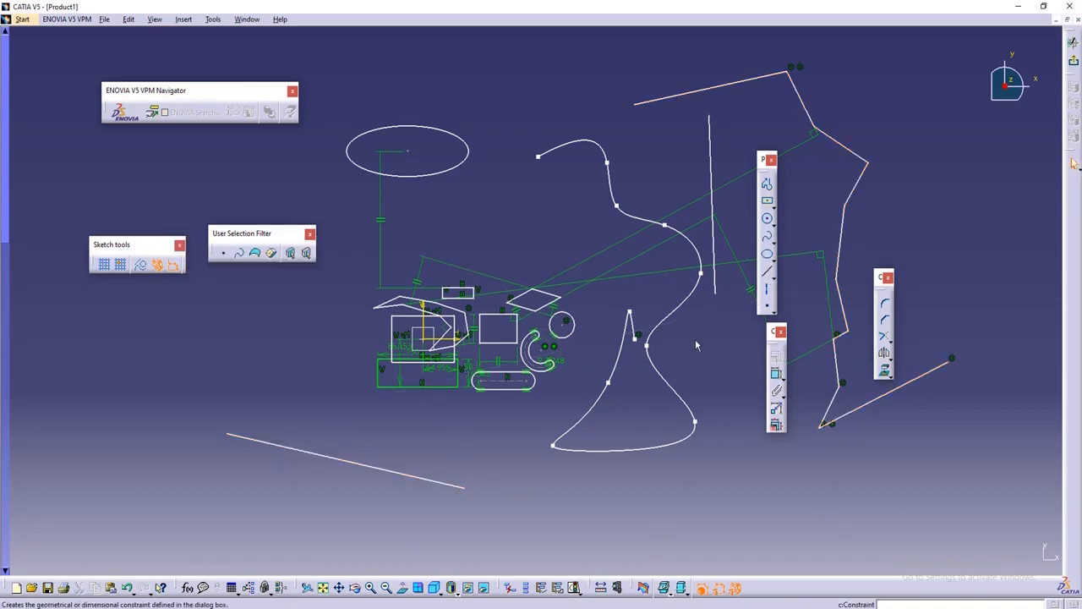
pyautogui.click(767, 271)
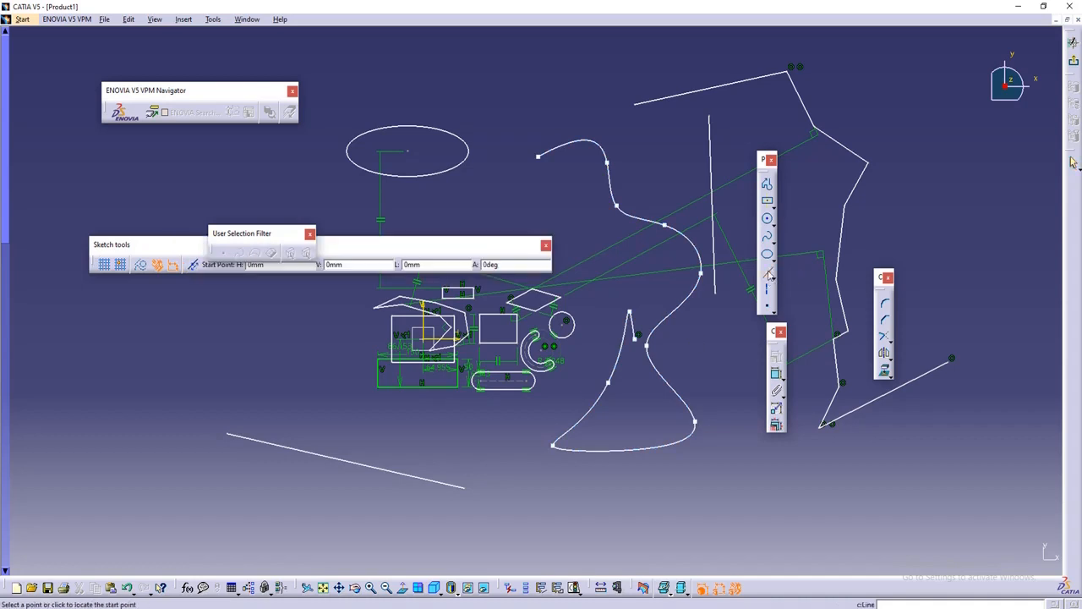
pyautogui.click(211, 339)
pyautogui.click(307, 382)
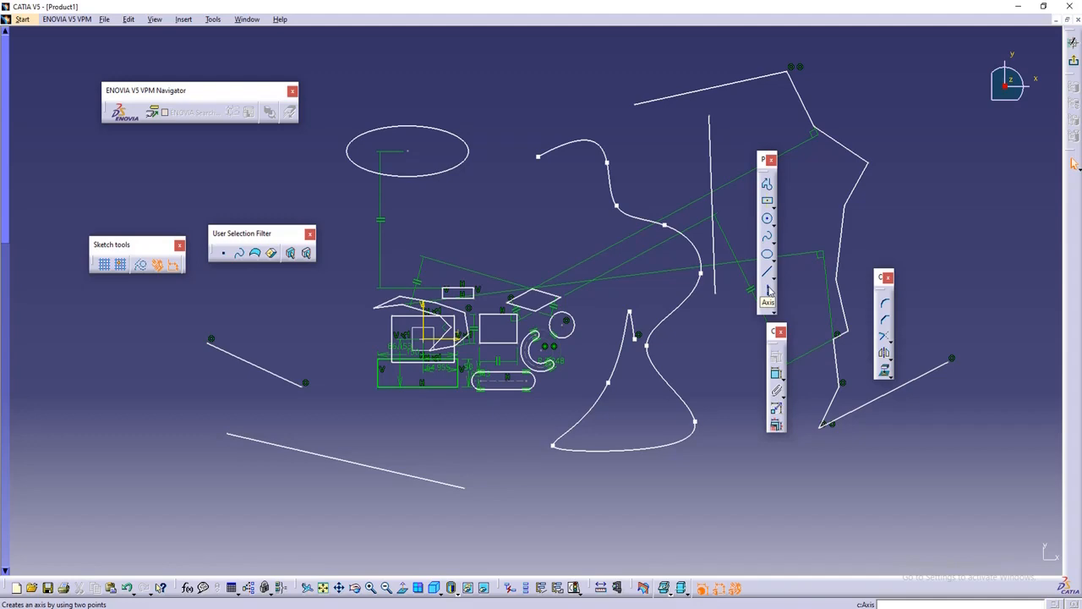
# Step: Sketch a vertical axis left of the ellipse, about 236 mm left of the sketch origin and starting near V -7 mm
pyautogui.moveTo(373, 372); pyautogui.dragTo(365, 339, button='middle')
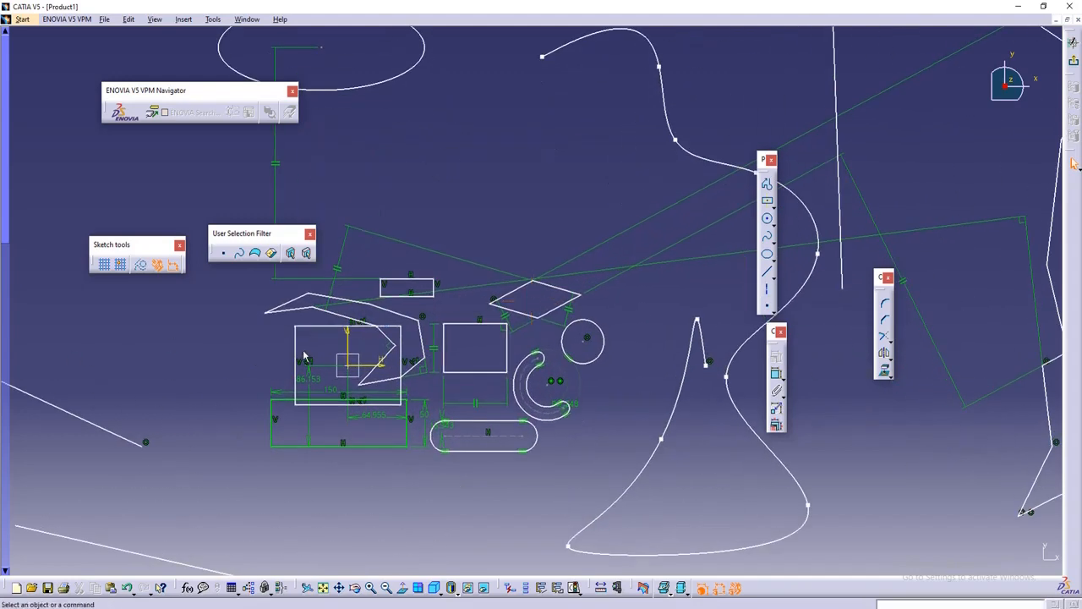
pyautogui.moveTo(305, 353)
pyautogui.mouseDown(button='middle')
pyautogui.moveTo(409, 334)
pyautogui.moveTo(382, 335)
pyautogui.moveTo(377, 304)
pyautogui.mouseUp(button='middle')
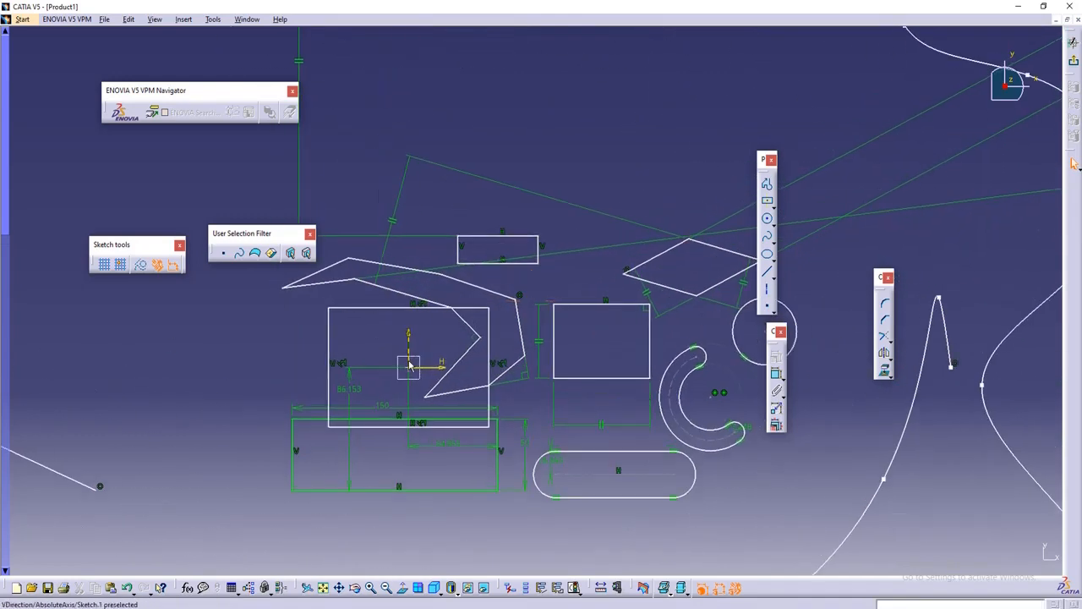
pyautogui.moveTo(408, 366); pyautogui.dragTo(472, 335, button='middle')
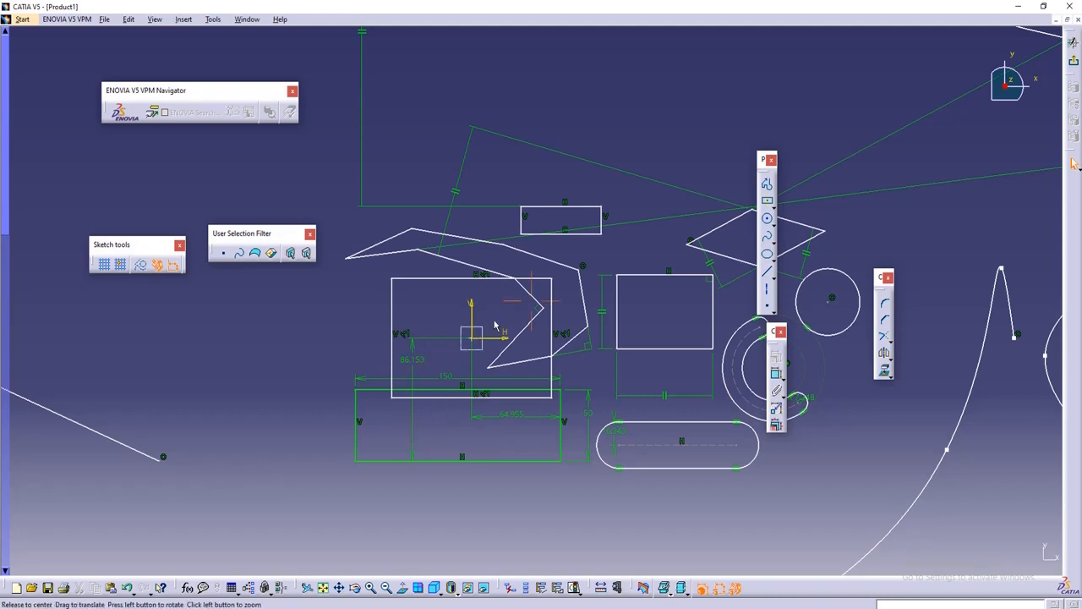
pyautogui.moveTo(495, 325)
pyautogui.mouseDown(button='middle')
pyautogui.moveTo(499, 350)
pyautogui.moveTo(519, 367)
pyautogui.moveTo(515, 395)
pyautogui.mouseUp(button='middle')
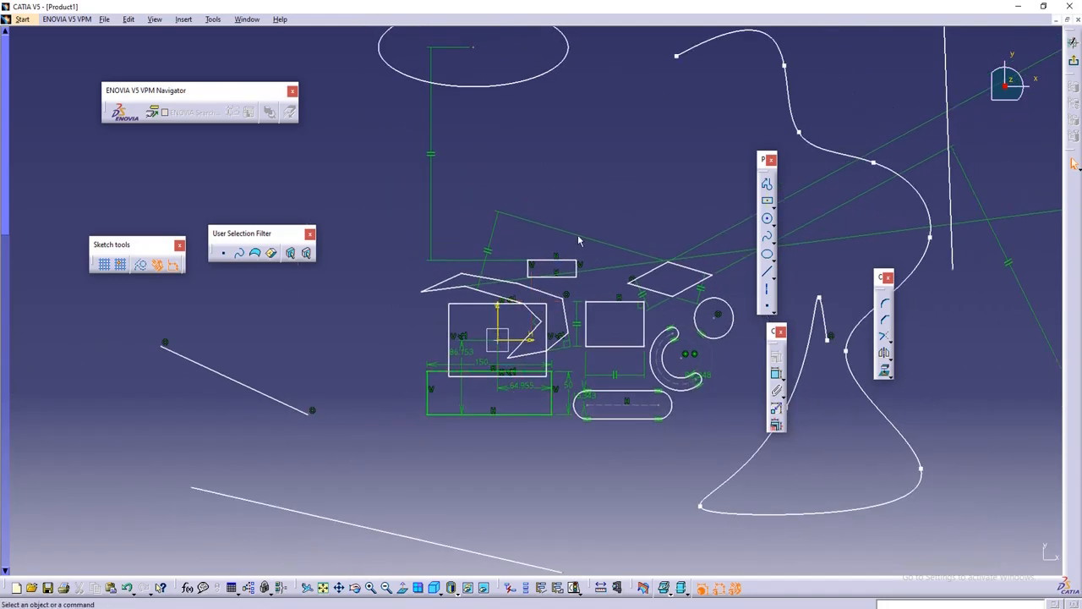
pyautogui.moveTo(519, 345); pyautogui.dragTo(504, 381, button='middle')
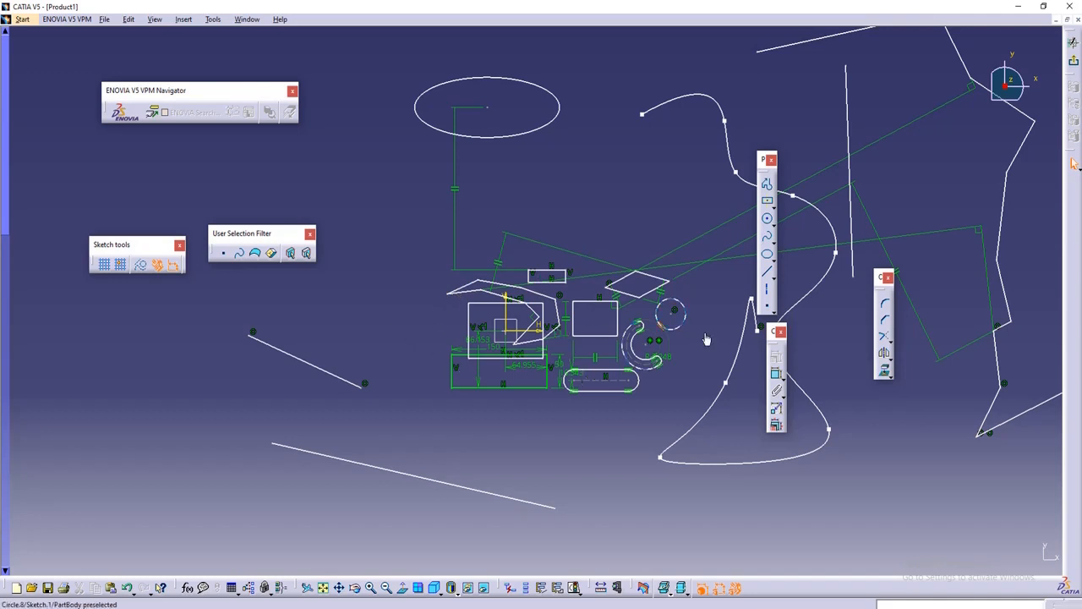
pyautogui.click(767, 292)
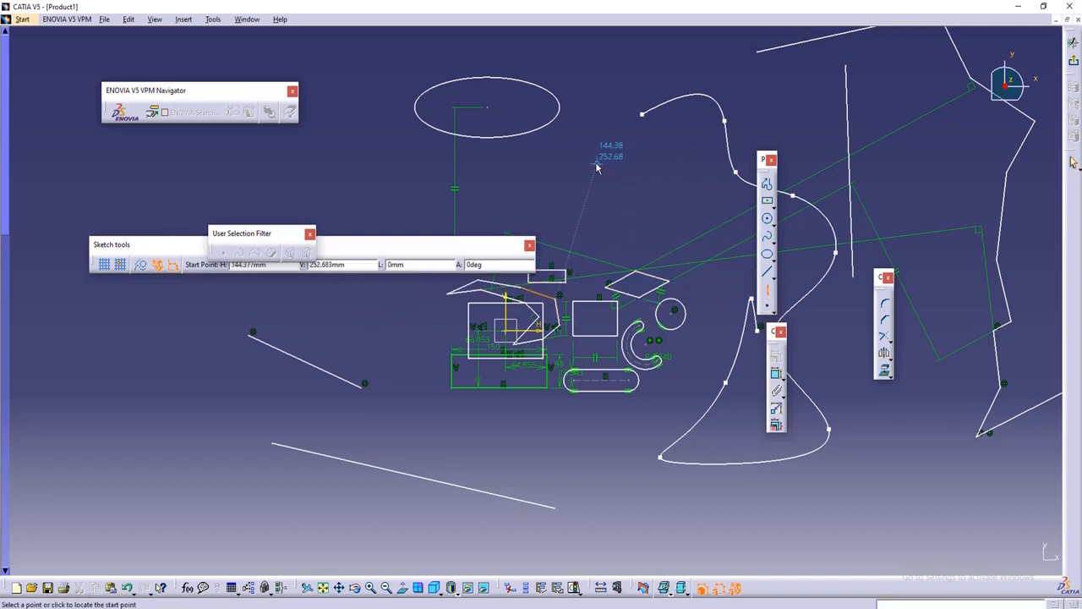
pyautogui.click(356, 337)
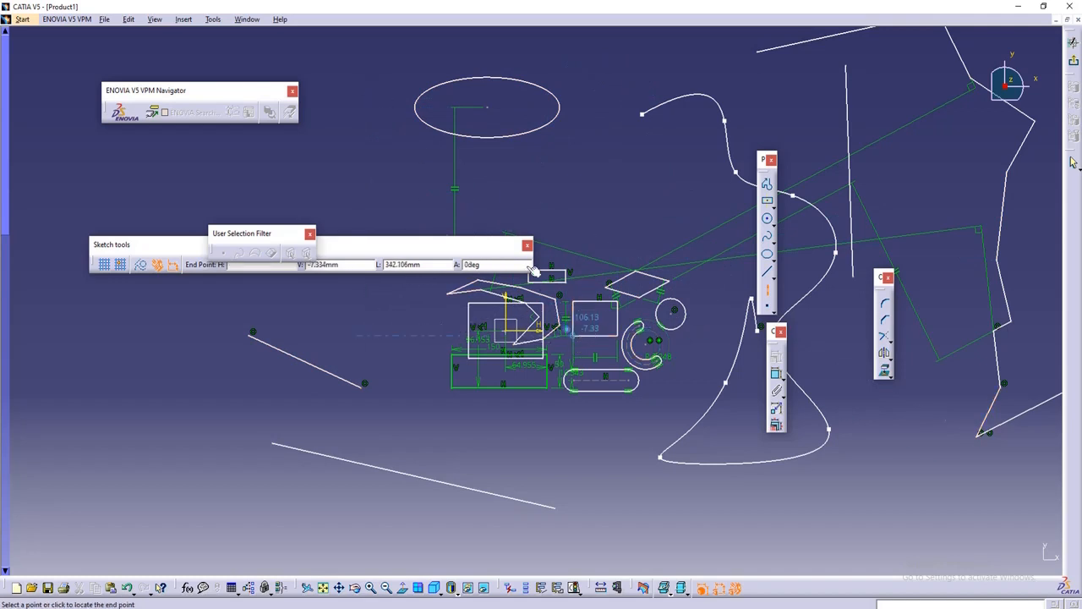
pyautogui.click(356, 91)
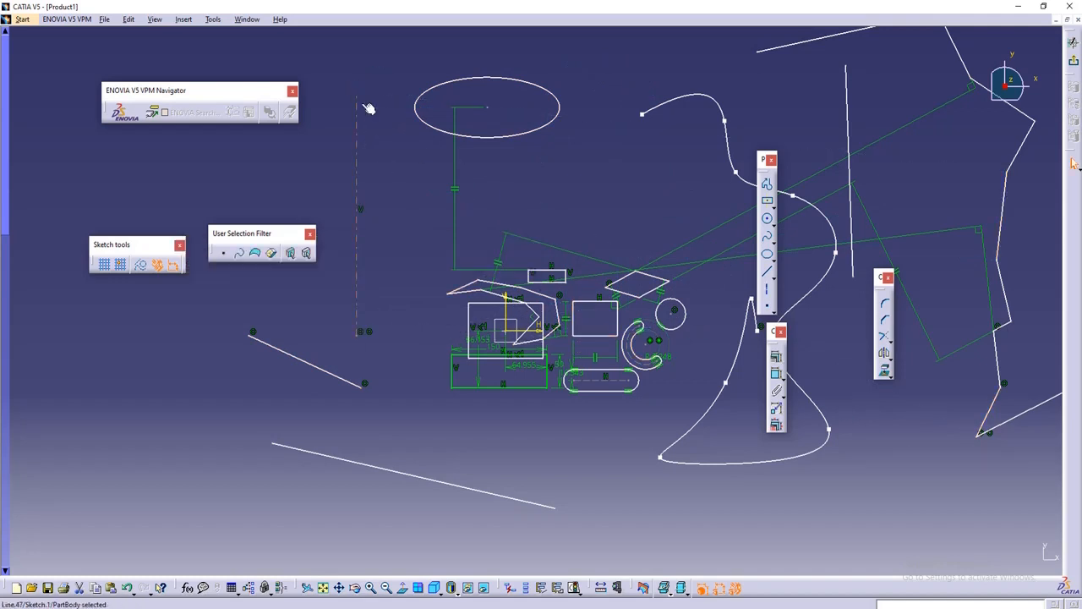
# Step: Sketch a horizontal axis about 188 mm above the origin, starting near H 59 mm and crossing the vertical axis leftward
pyautogui.click(767, 289)
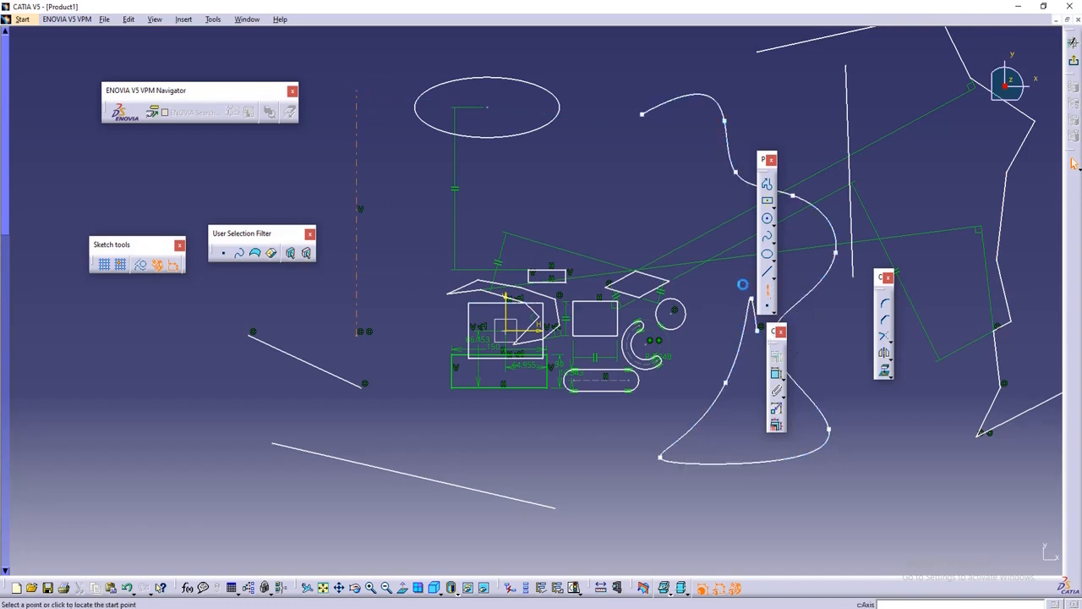
pyautogui.click(543, 206)
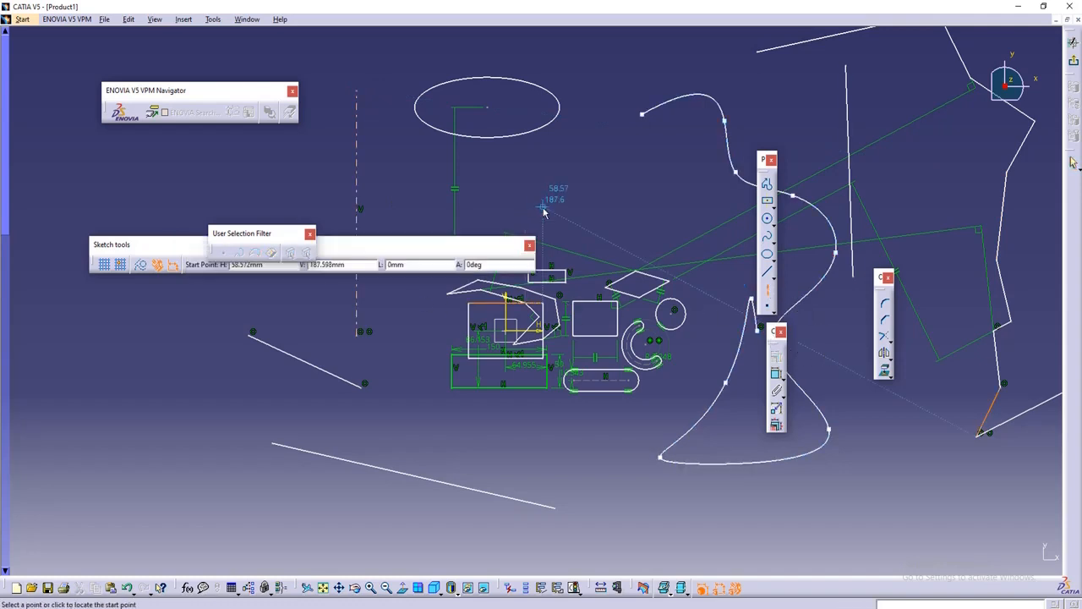
pyautogui.click(166, 209)
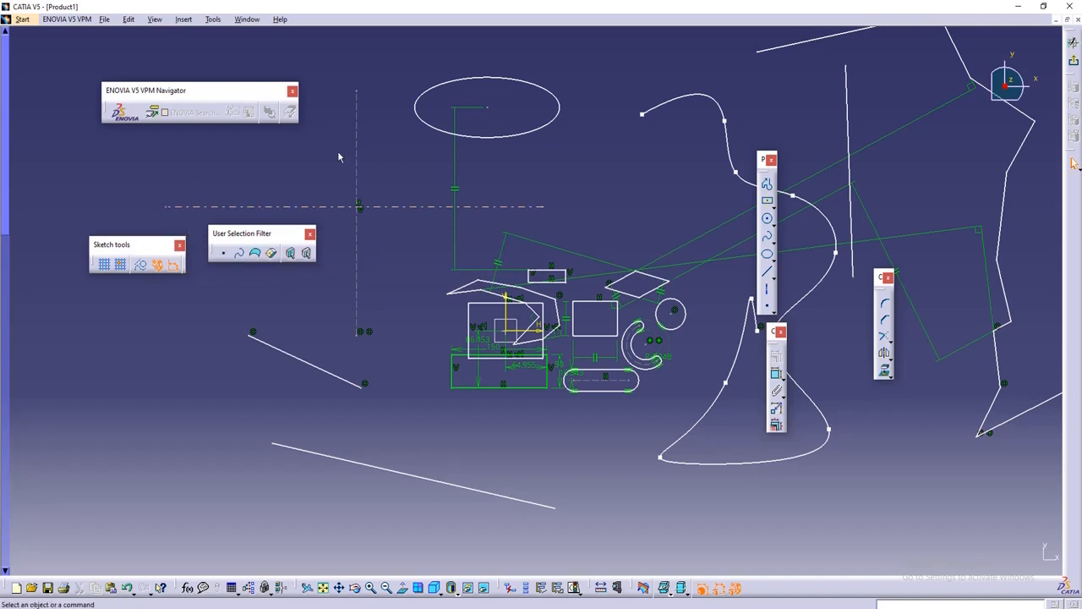
# Step: Sketch a roughly square centred rectangle with its centre at the intersection of the two new axes
pyautogui.click(768, 203)
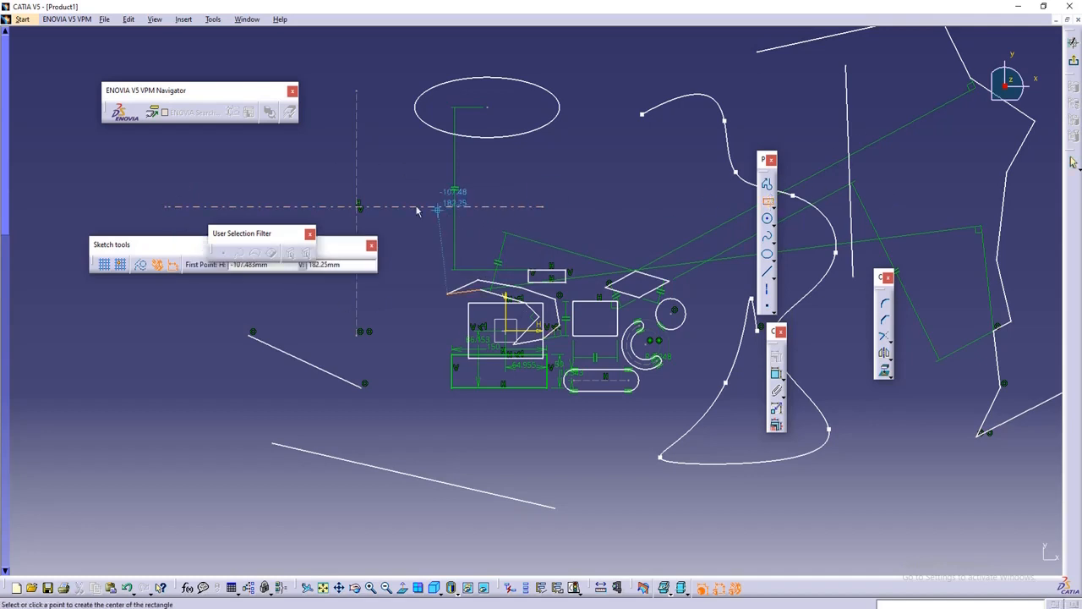
pyautogui.click(355, 207)
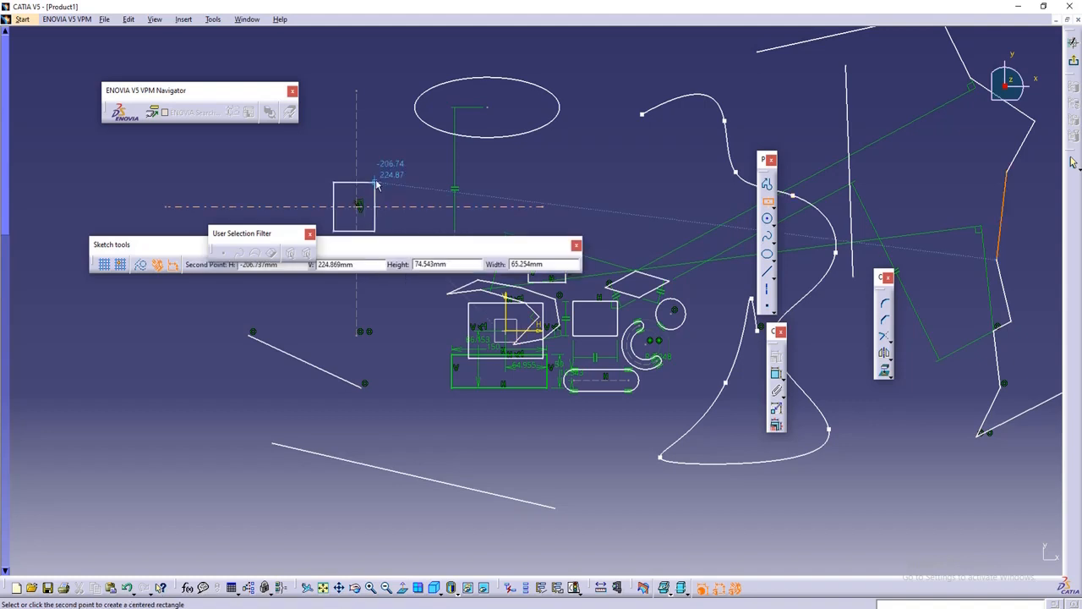
pyautogui.click(390, 172)
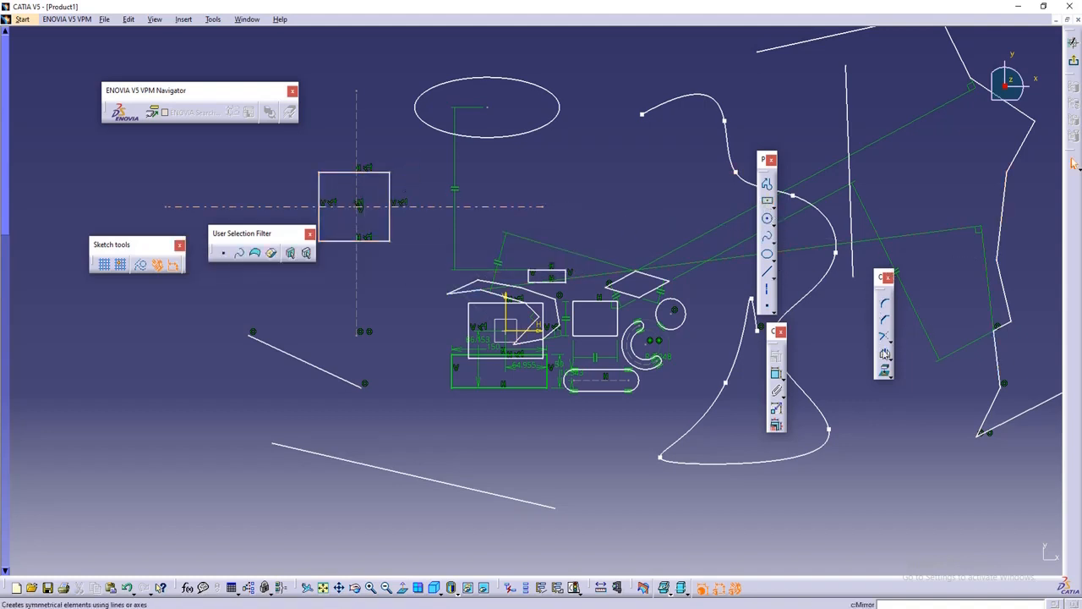
# Step: Dimension the distance from the centred rectangle's right side to the vertical axis, placing the dimension above the rectangle
pyautogui.click(776, 373)
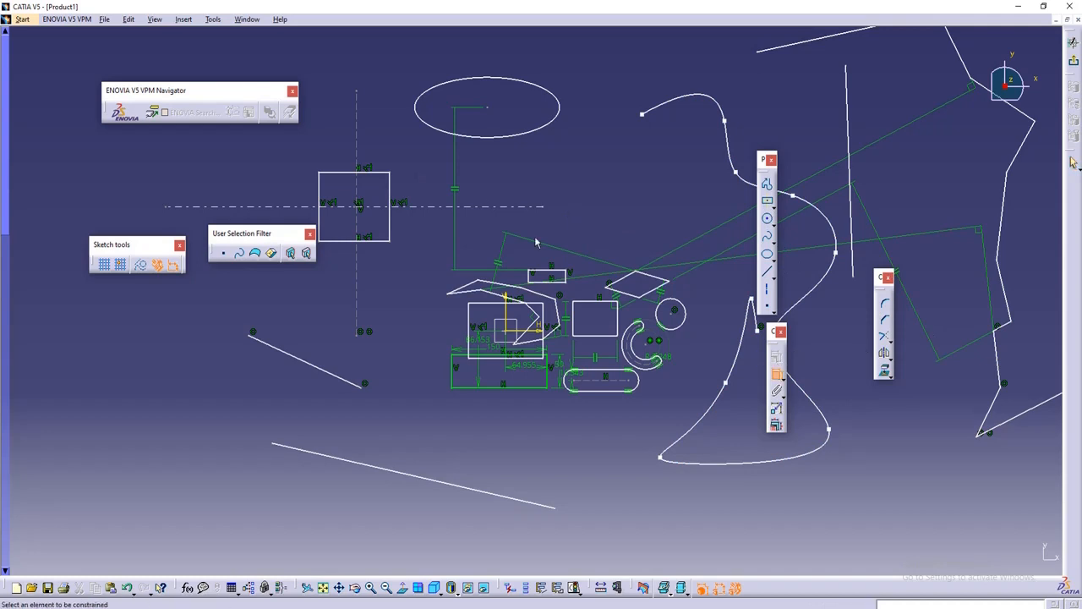
pyautogui.click(389, 190)
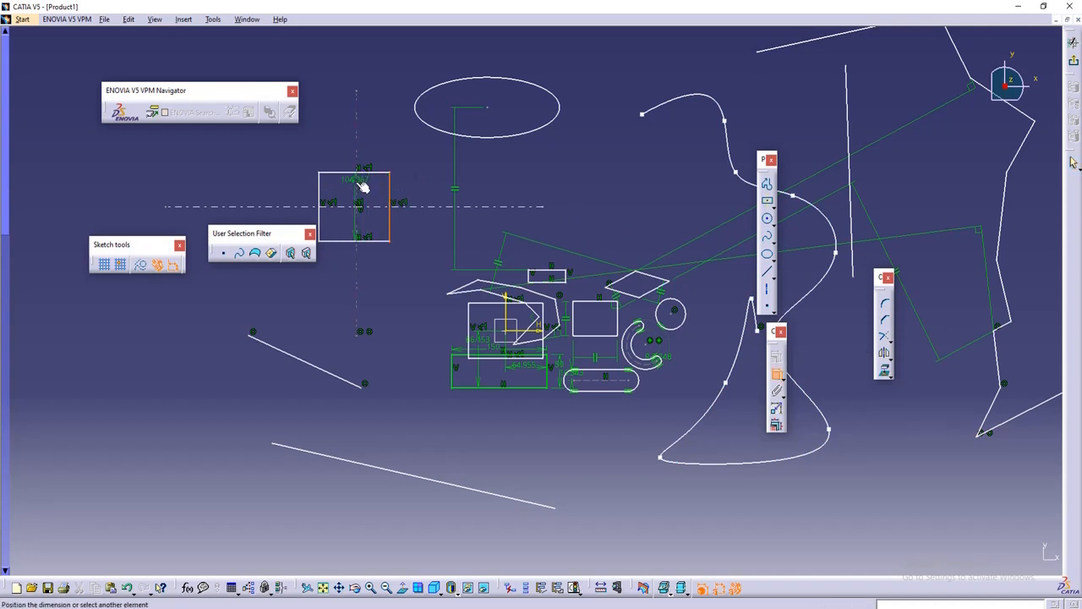
pyautogui.click(394, 139)
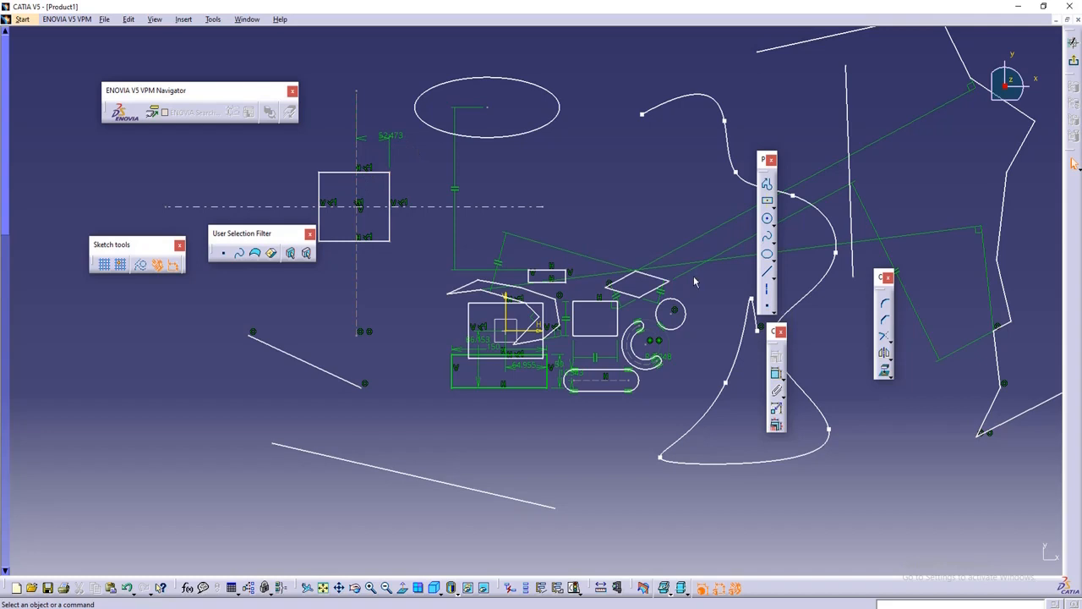
# Step: Dimension the horizontal distance between the sketched vertical axis and the sketch's V axis, placing it below the centred rectangle
pyautogui.click(776, 373)
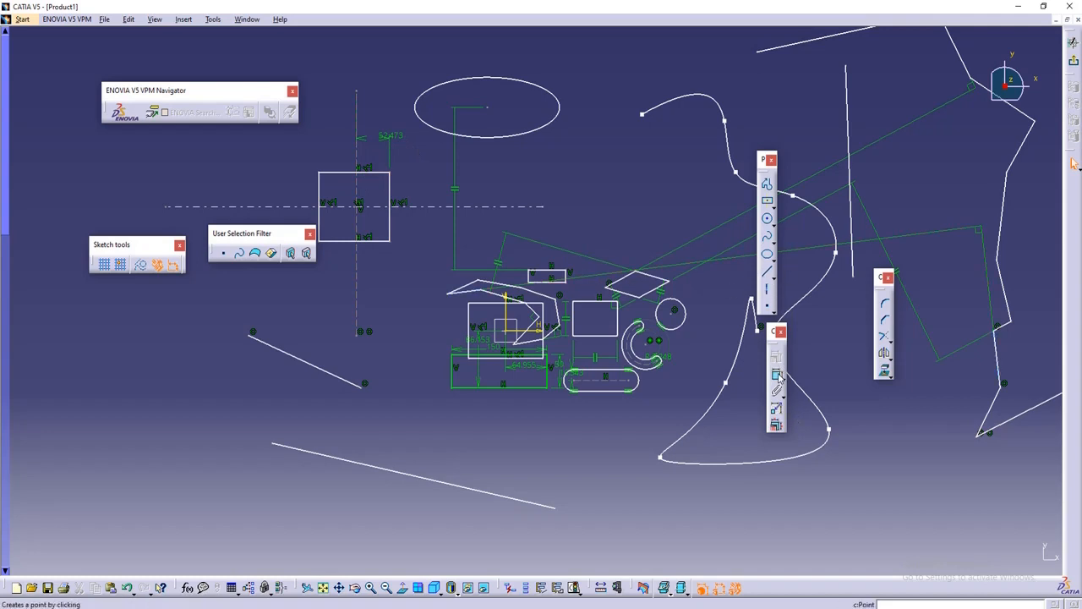
pyautogui.click(358, 225)
pyautogui.click(503, 318)
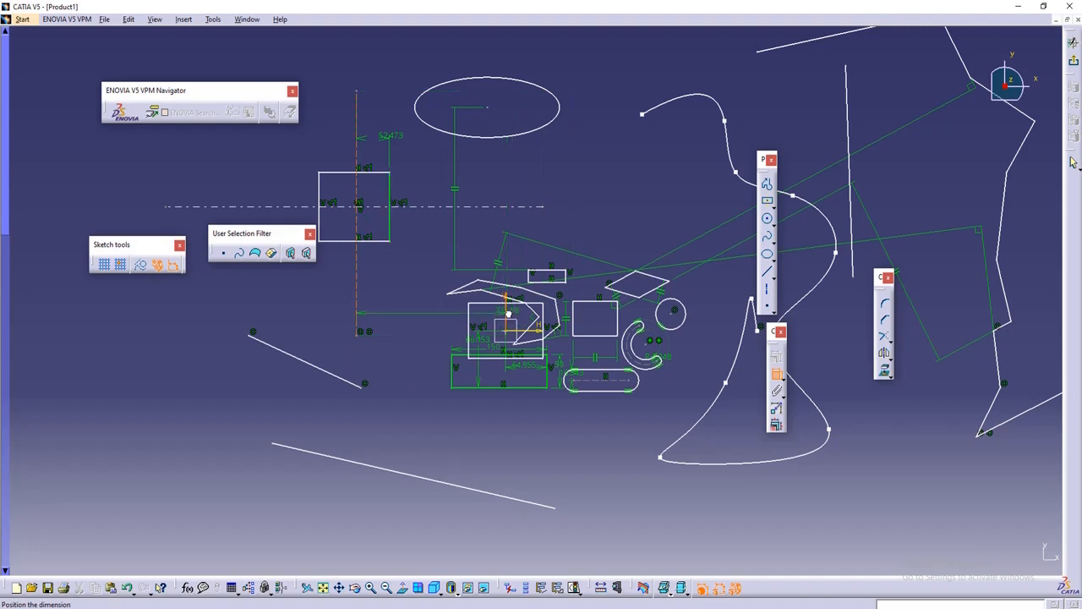
pyautogui.click(416, 292)
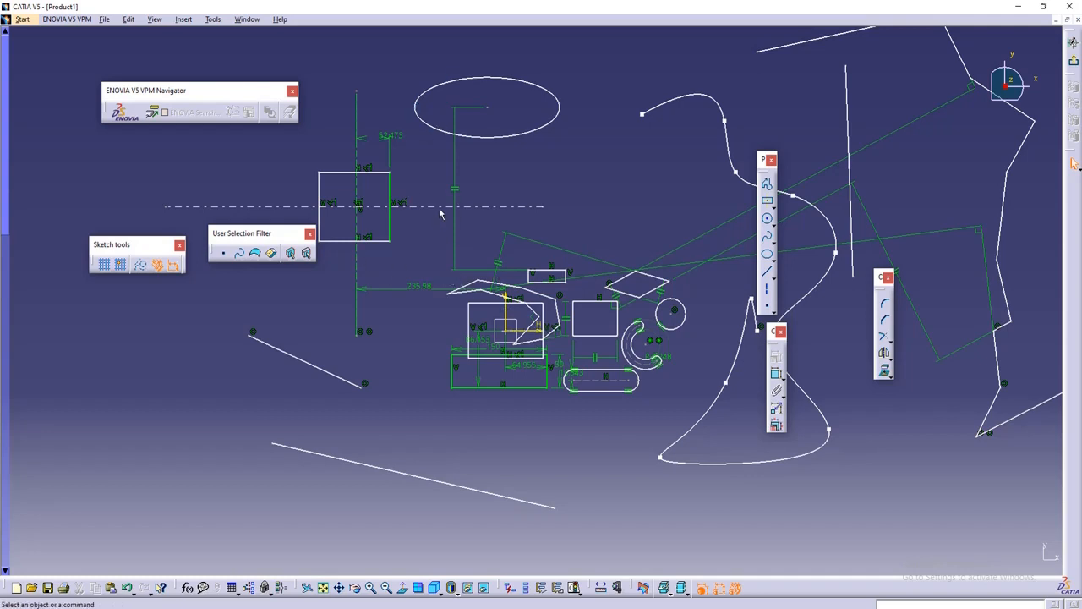
# Step: Dimension the vertical distance between the sketched horizontal axis and the sketch's H axis, placing it to the right of the vertical axis
pyautogui.click(777, 375)
pyautogui.click(513, 207)
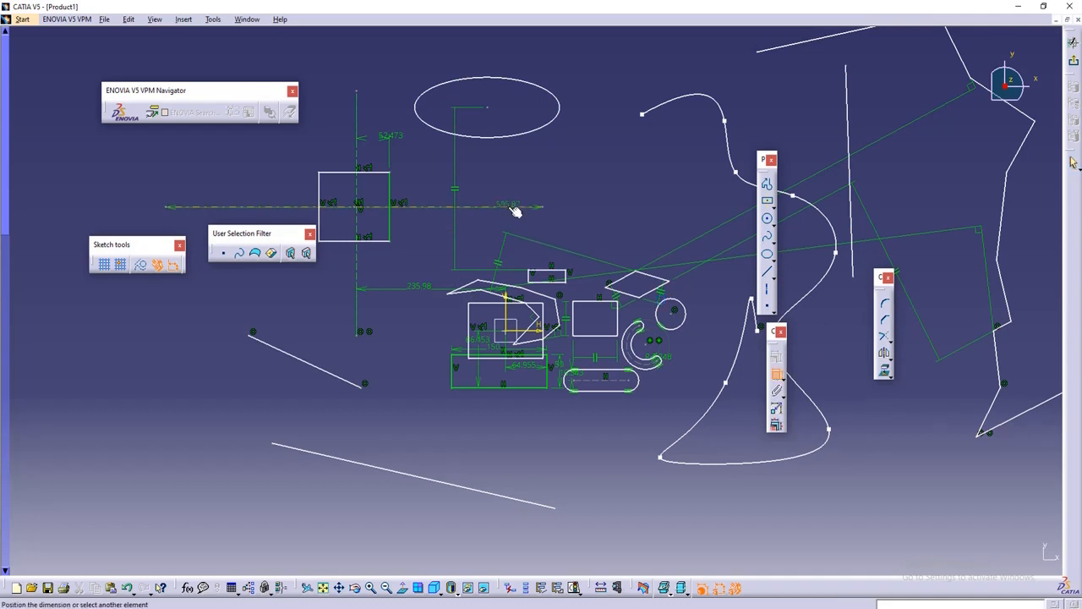
pyautogui.click(518, 328)
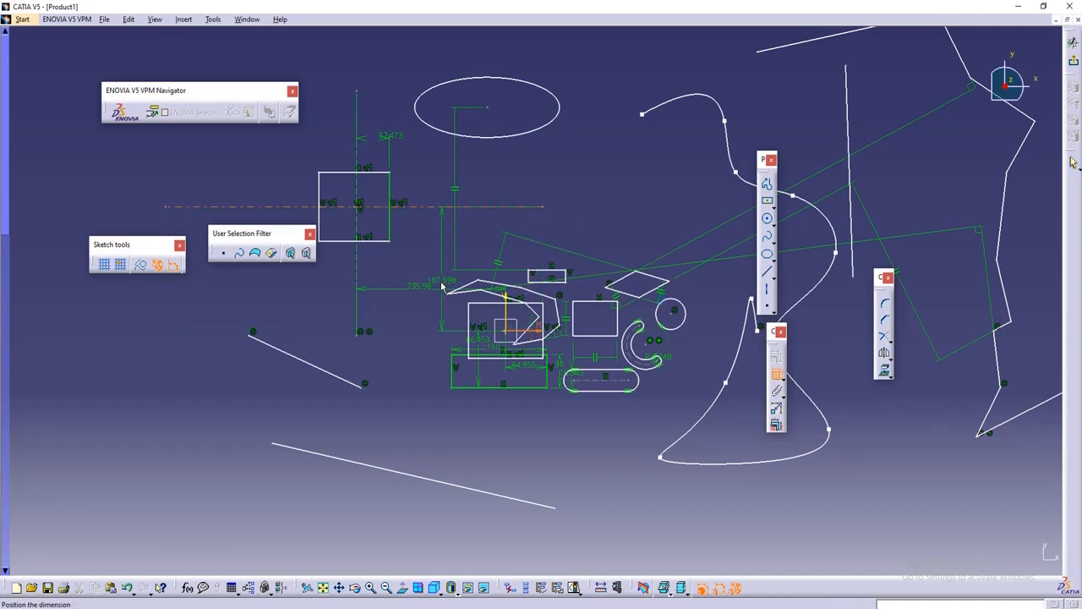
pyautogui.click(415, 272)
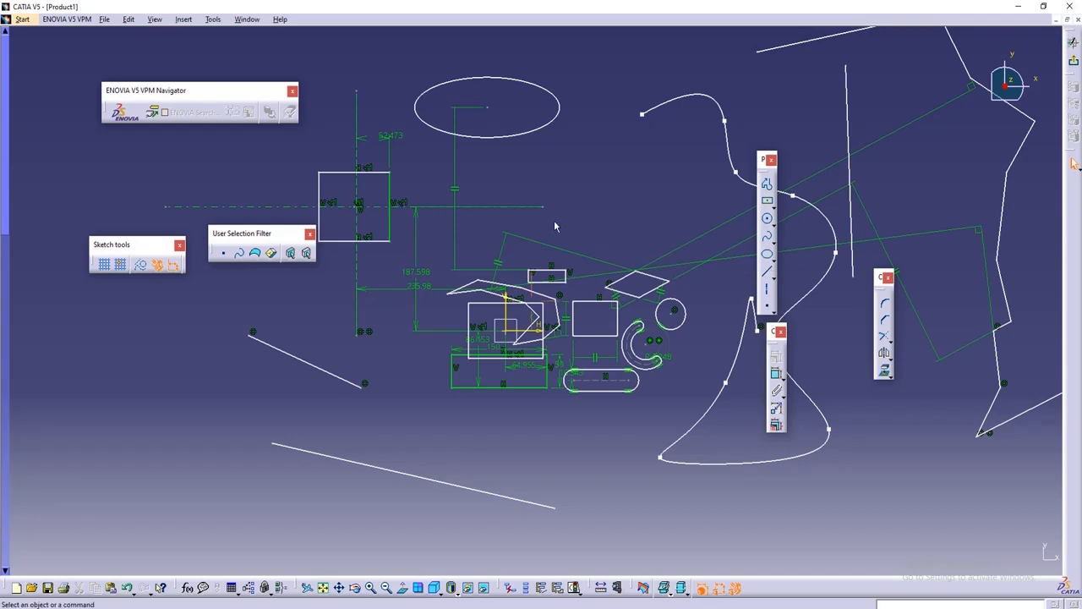
# Step: Dimension the distance from the centred rectangle's left side to the vertical axis, placing it above and left of the rectangle
pyautogui.moveTo(554, 226); pyautogui.dragTo(603, 252, button='middle')
pyautogui.moveTo(506, 264)
pyautogui.mouseDown(button='middle')
pyautogui.moveTo(557, 260)
pyautogui.moveTo(534, 255)
pyautogui.mouseUp(button='middle')
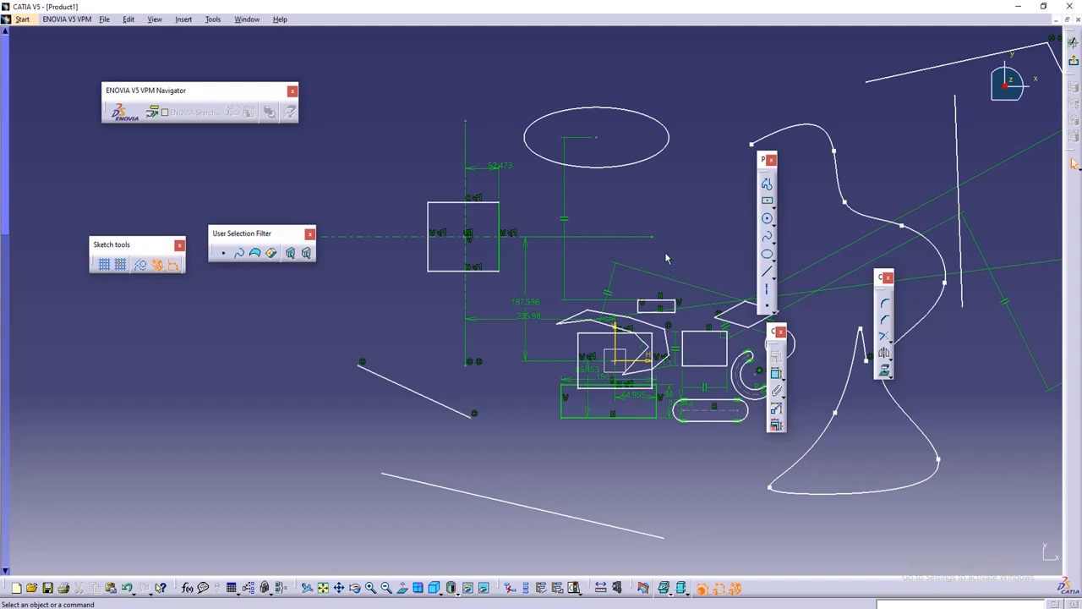
pyautogui.moveTo(666, 258); pyautogui.dragTo(671, 252, button='middle')
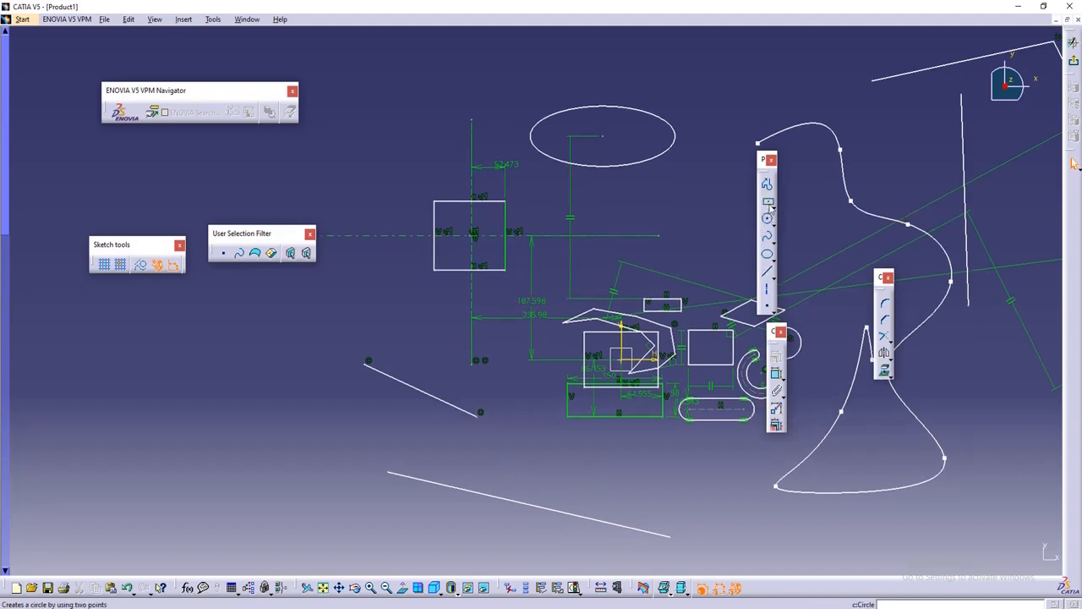
pyautogui.click(777, 373)
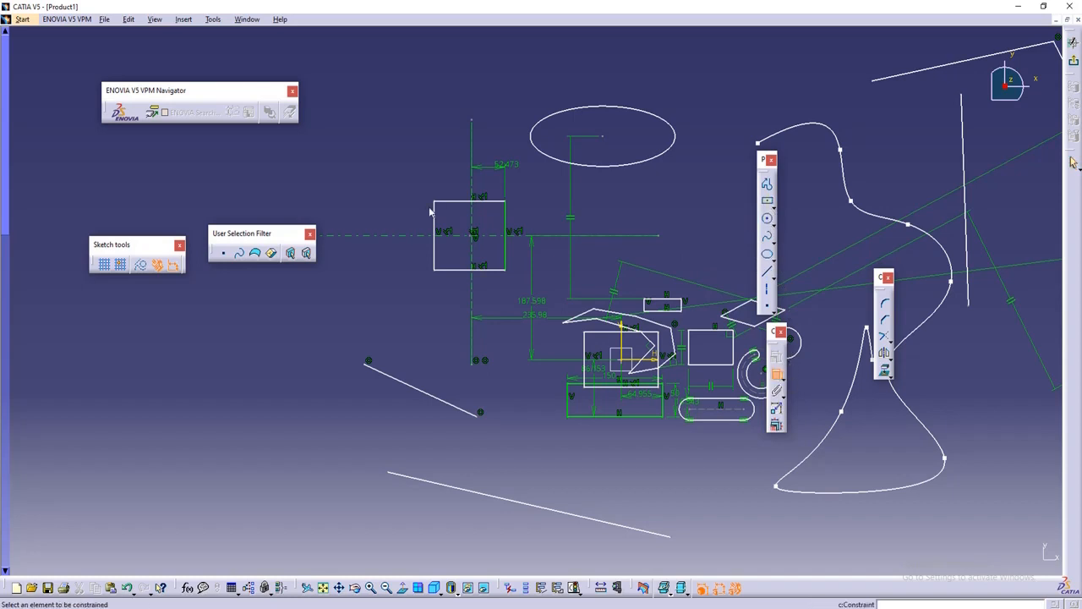
pyautogui.click(434, 220)
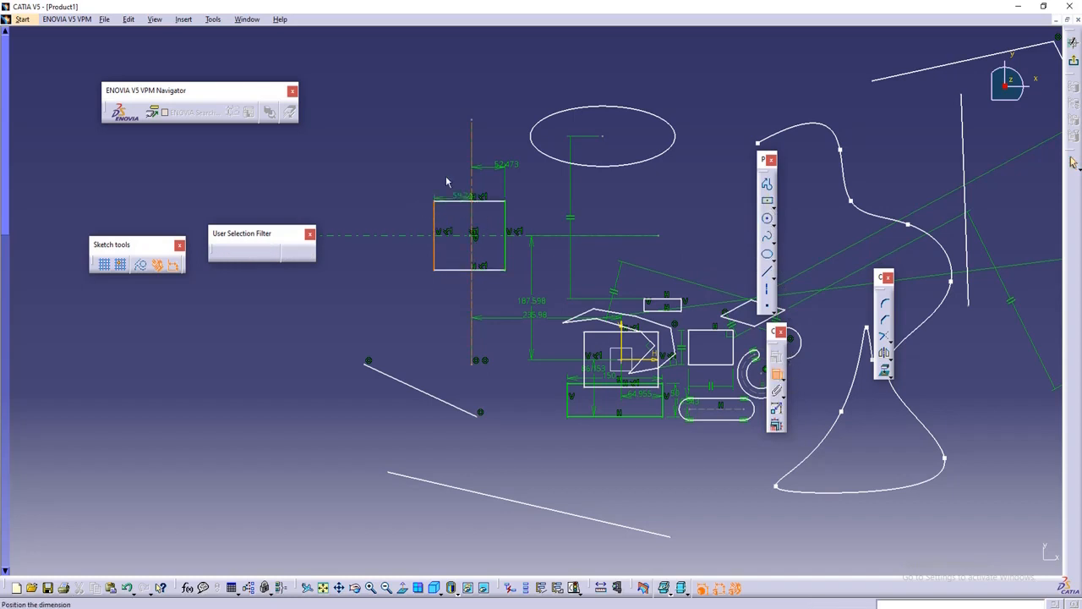
pyautogui.click(404, 154)
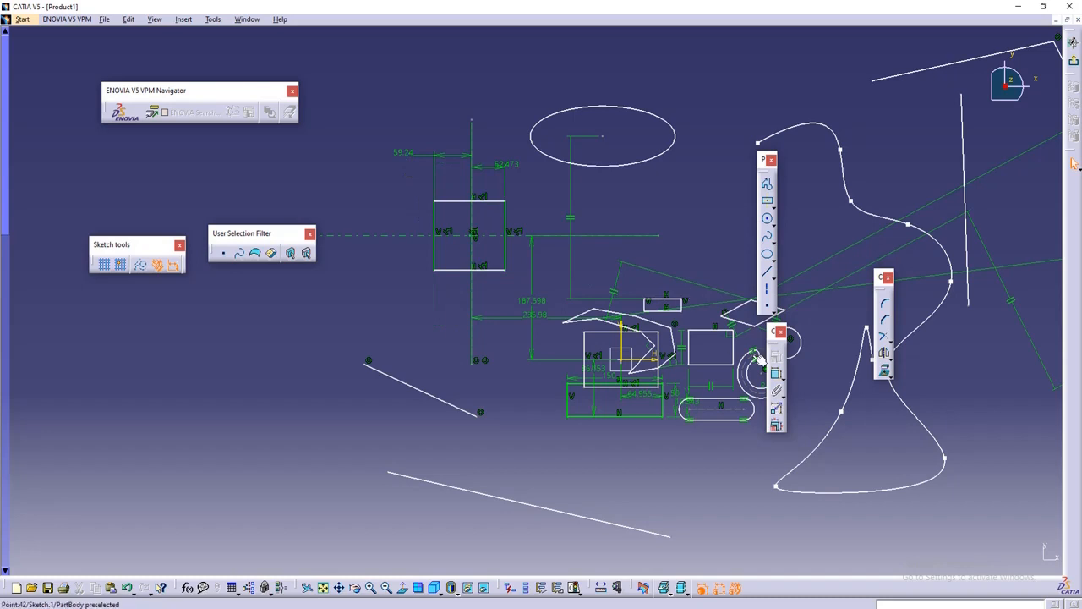
# Step: Dimension the distance from the centred rectangle's top side to the horizontal axis, placing it to the right of the rectangle
pyautogui.click(776, 373)
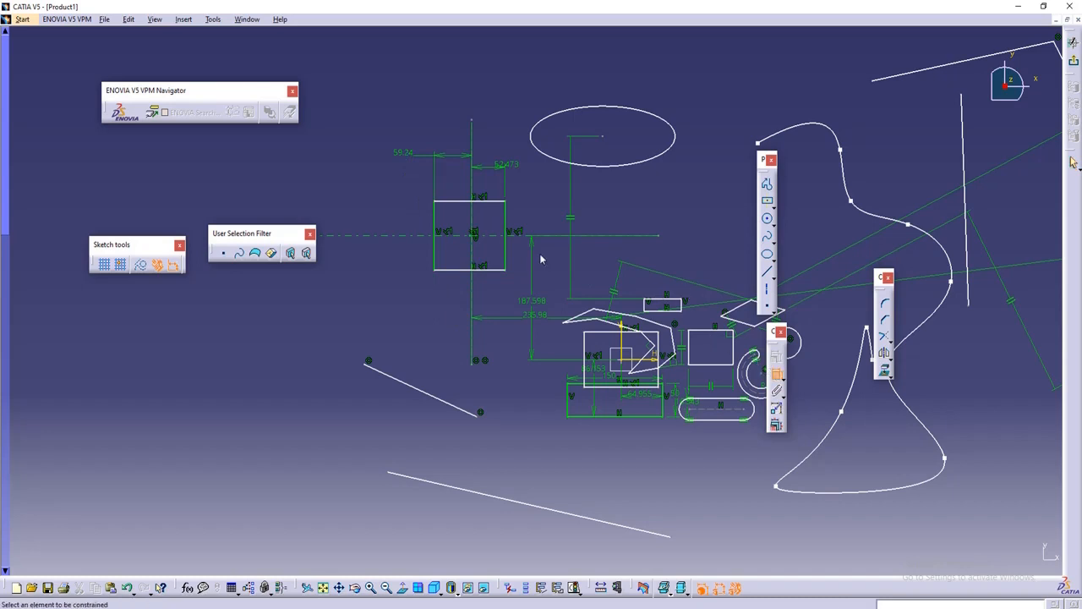
pyautogui.click(476, 203)
pyautogui.click(496, 236)
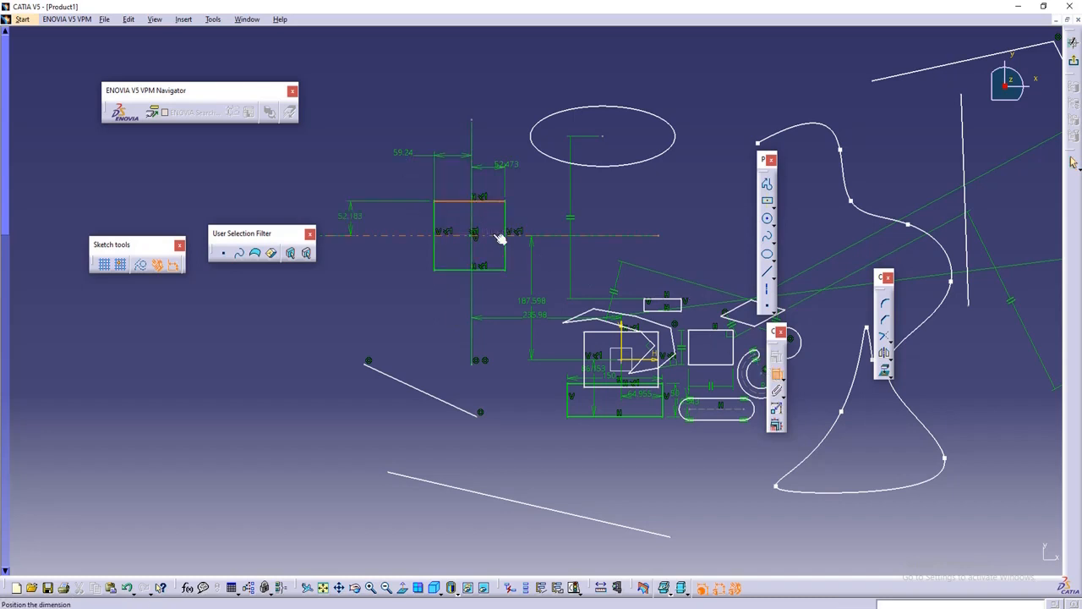
pyautogui.click(558, 191)
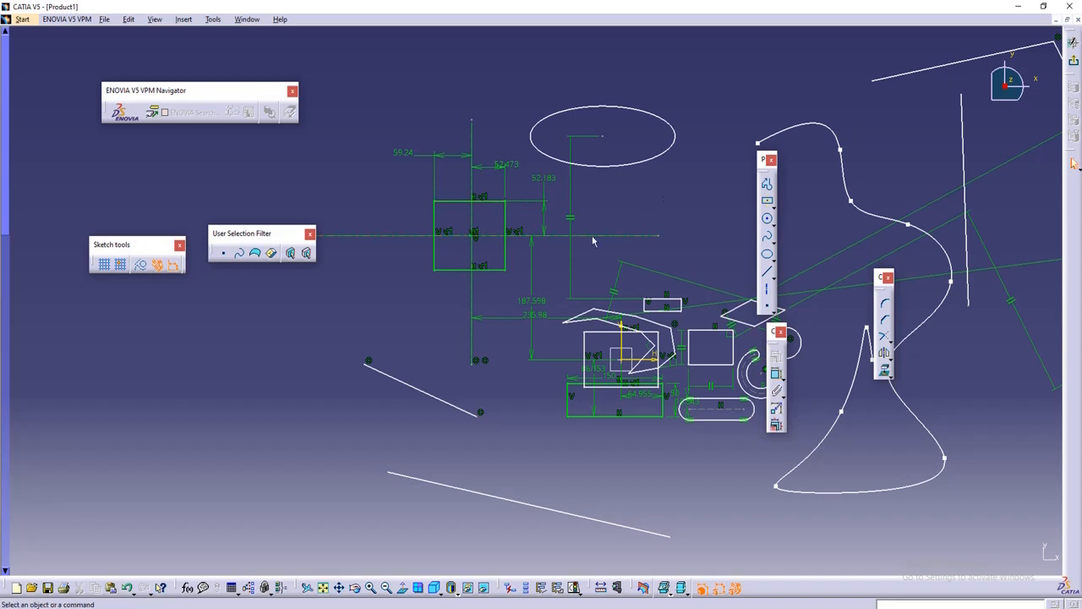
# Step: Try adding a radius dimension to the straight slot's right rounded end, placed outside the slot, and undo it
pyautogui.keyDown('ctrl'); pyautogui.moveTo(417, 248); pyautogui.dragTo(418, 255, button='middle'); pyautogui.keyUp('ctrl')
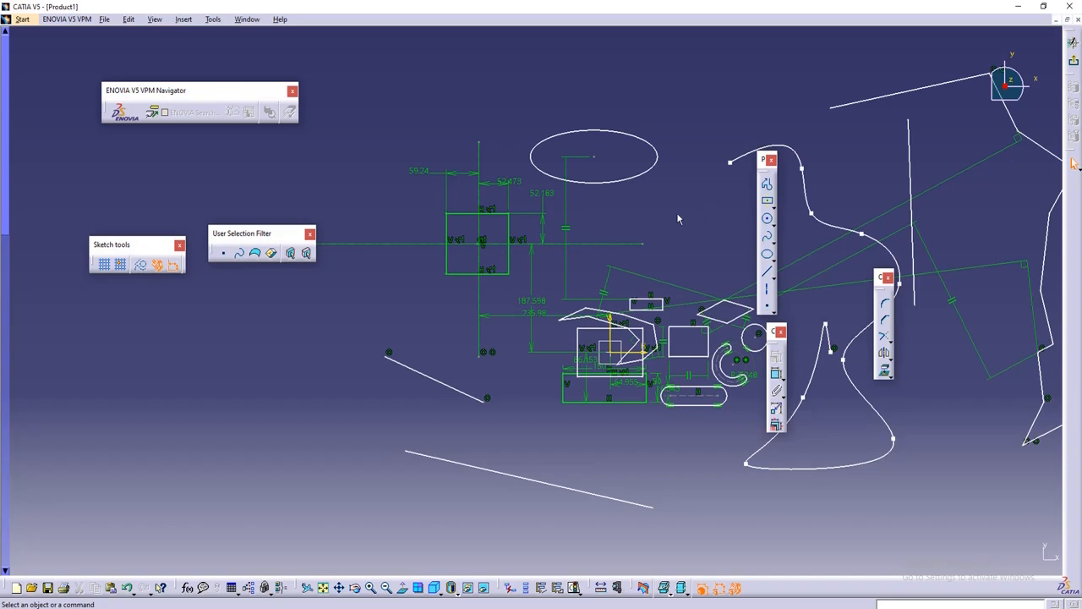
pyautogui.moveTo(678, 220)
pyautogui.mouseDown(button='middle')
pyautogui.moveTo(614, 218)
pyautogui.moveTo(640, 222)
pyautogui.moveTo(642, 244)
pyautogui.moveTo(566, 252)
pyautogui.mouseUp(button='middle')
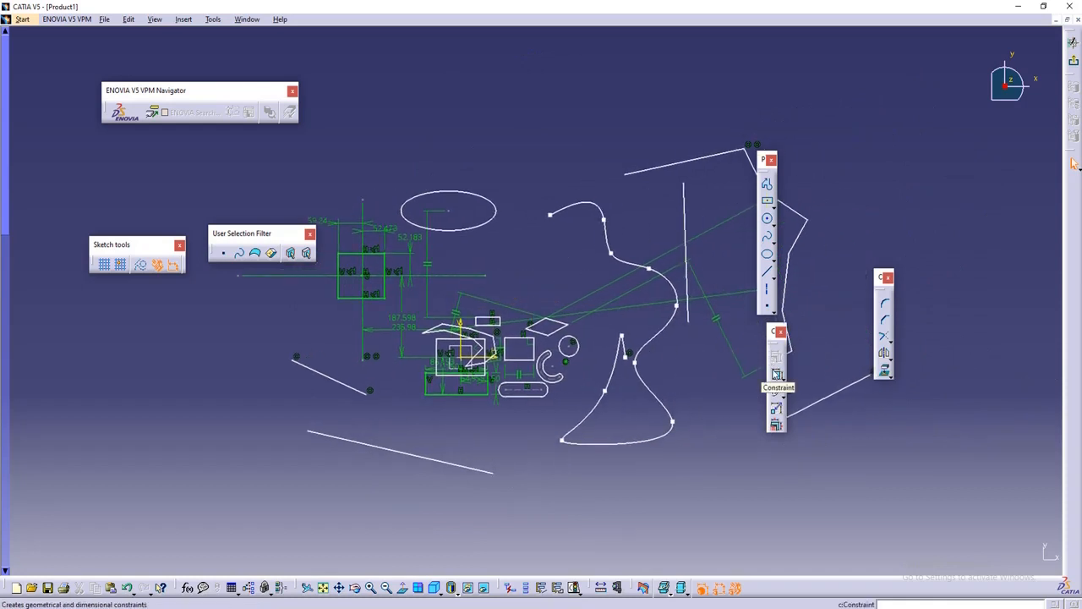
pyautogui.click(777, 374)
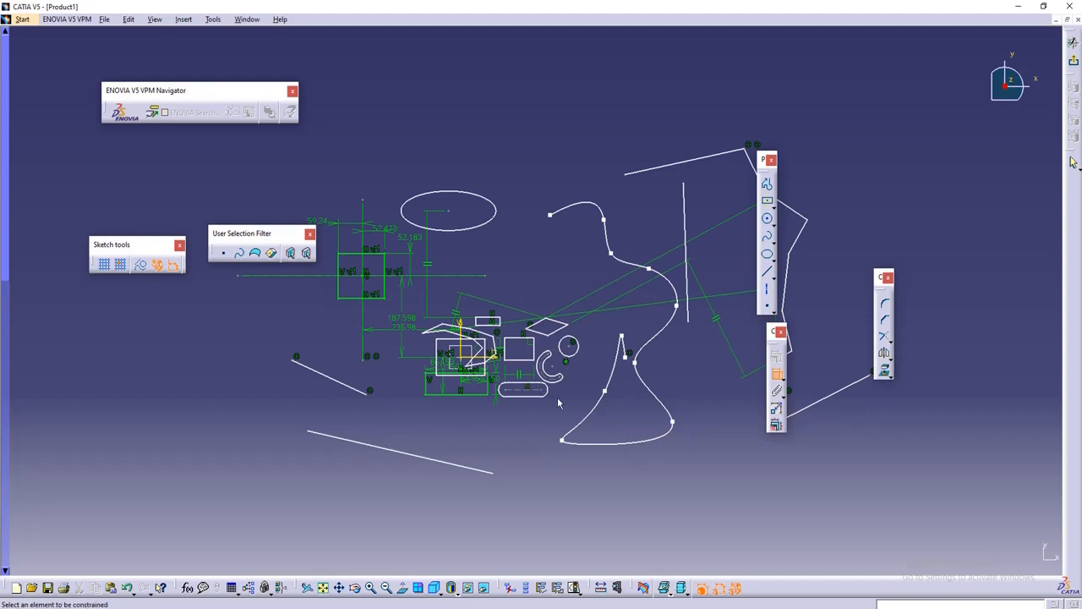
pyautogui.moveTo(555, 401)
pyautogui.mouseDown(button='middle')
pyautogui.moveTo(555, 417)
pyautogui.moveTo(563, 308)
pyautogui.mouseUp(button='middle')
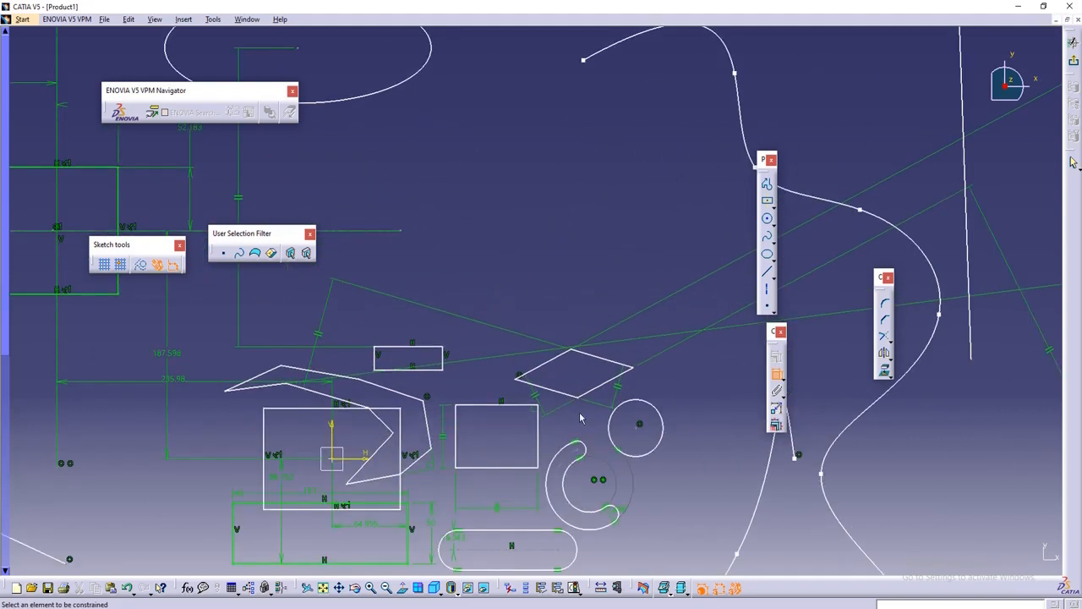
pyautogui.moveTo(580, 418); pyautogui.dragTo(528, 220, button='middle')
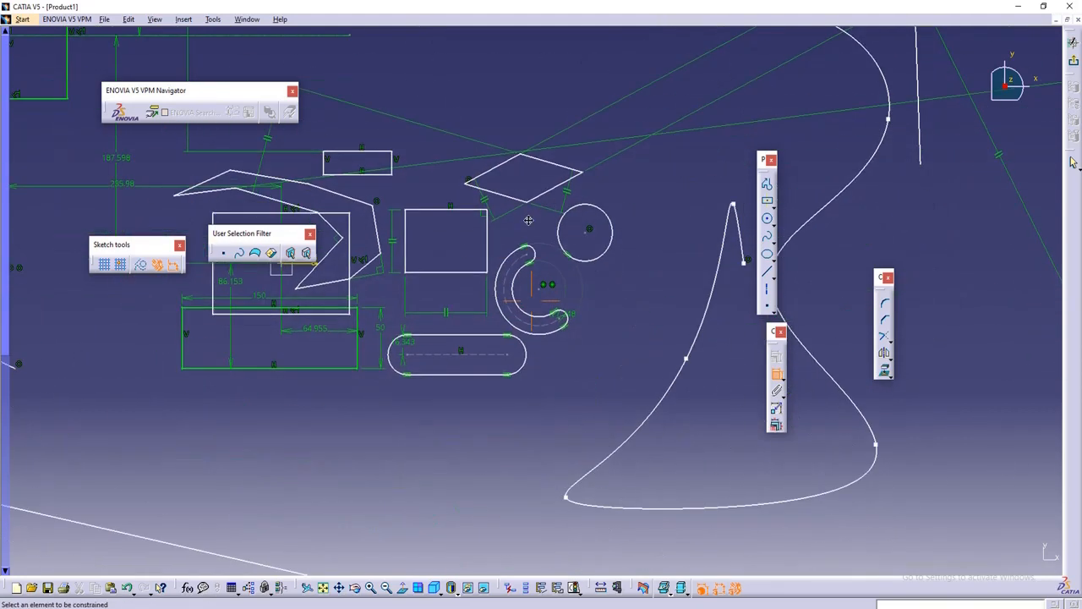
pyautogui.click(530, 366)
pyautogui.click(589, 387)
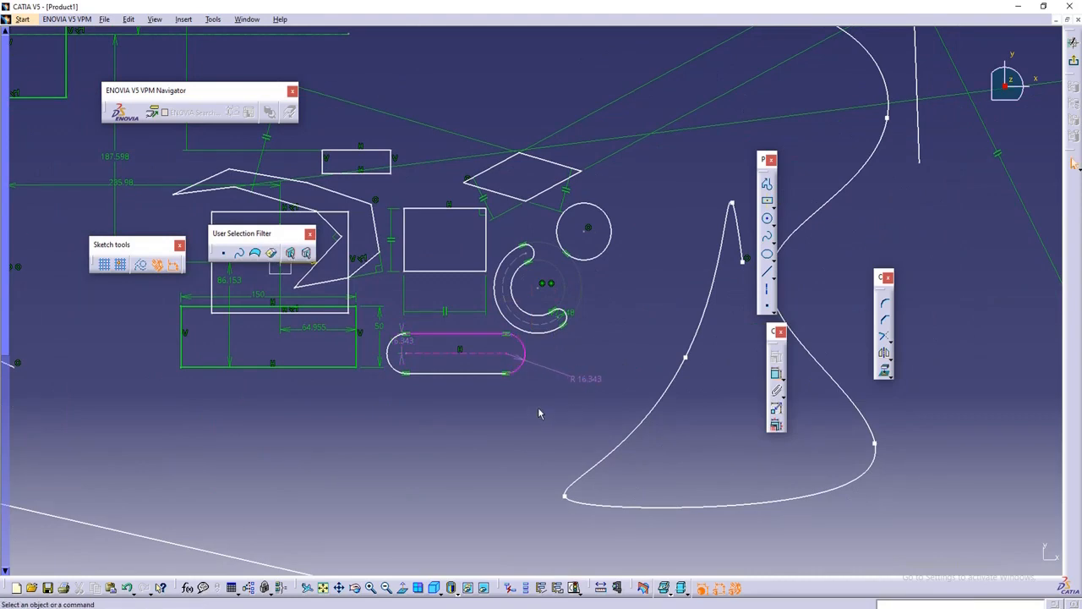
pyautogui.hotkey('ctrl', 'z')
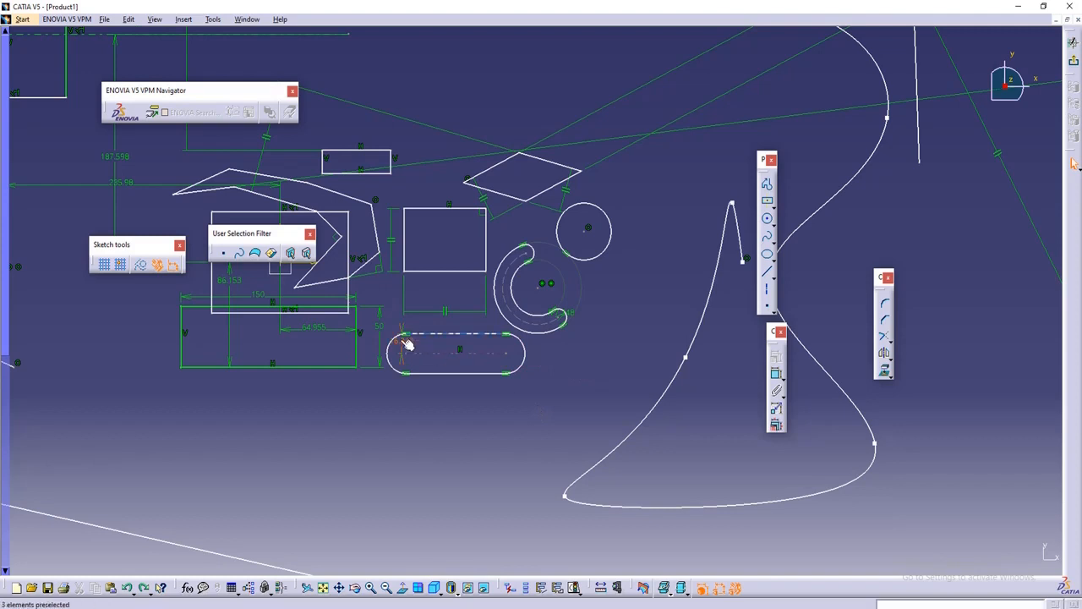
# Step: Delete all the sketched geometry, axes and dimensions, leaving the sketch empty
pyautogui.click(406, 345)
pyautogui.keyDown('ctrl'); pyautogui.moveTo(578, 320); pyautogui.dragTo(575, 466, button='middle'); pyautogui.keyUp('ctrl')
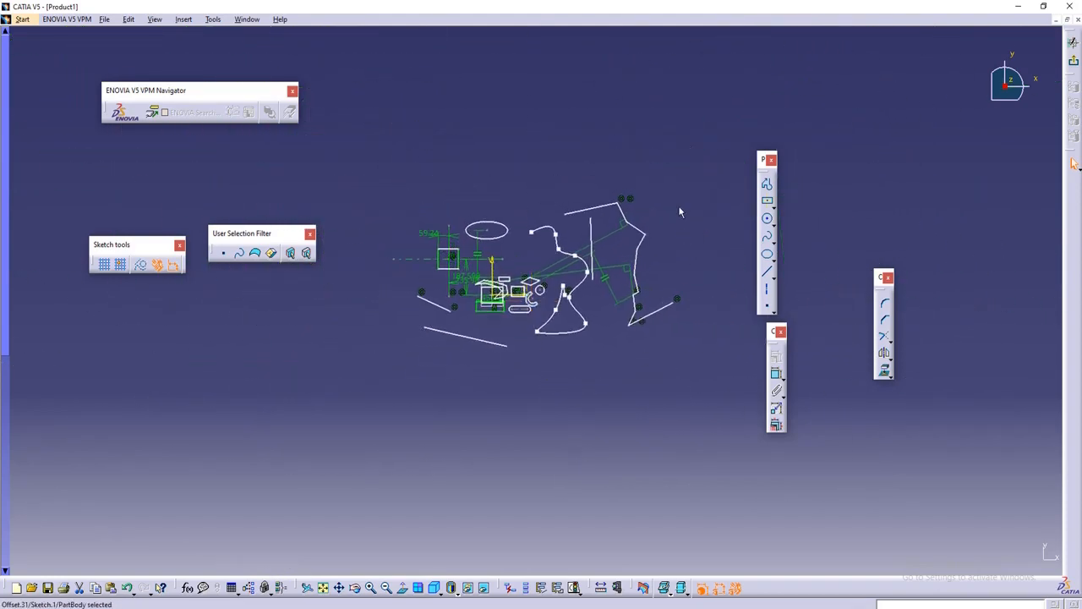
pyautogui.moveTo(698, 166)
pyautogui.mouseDown()
pyautogui.moveTo(558, 234)
pyautogui.moveTo(400, 382)
pyautogui.mouseUp()
pyautogui.press('Delete')
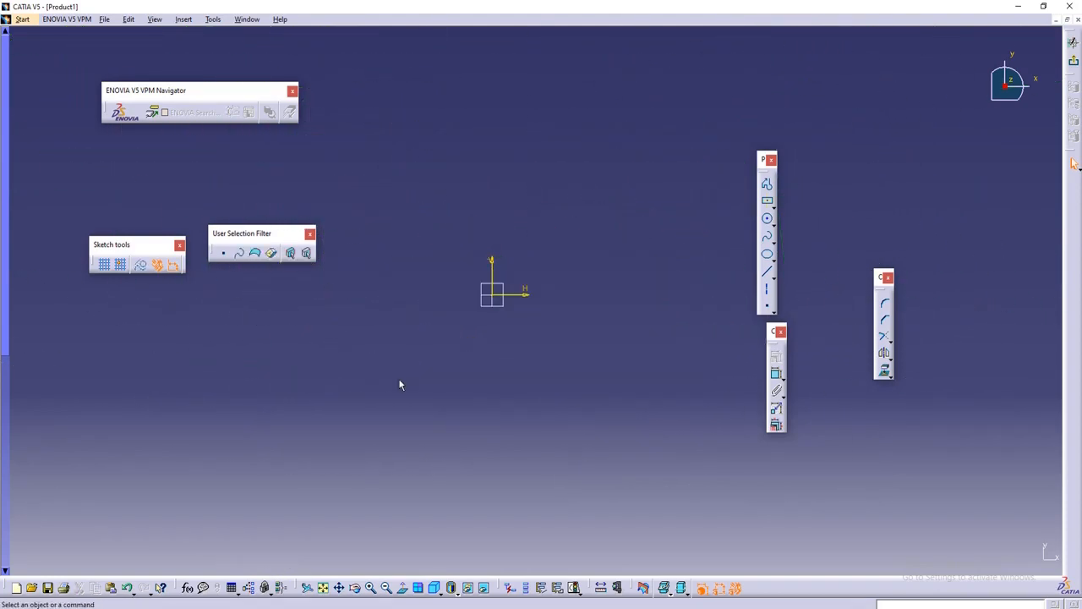
# Step: Sketch a centred rectangle about 1741 mm wide with its centre on the sketch origin
pyautogui.moveTo(490, 256)
pyautogui.keyDown('ctrl'); pyautogui.mouseDown(button='middle')
pyautogui.moveTo(487, 237)
pyautogui.moveTo(570, 280)
pyautogui.mouseUp(button='middle'); pyautogui.keyUp('ctrl')
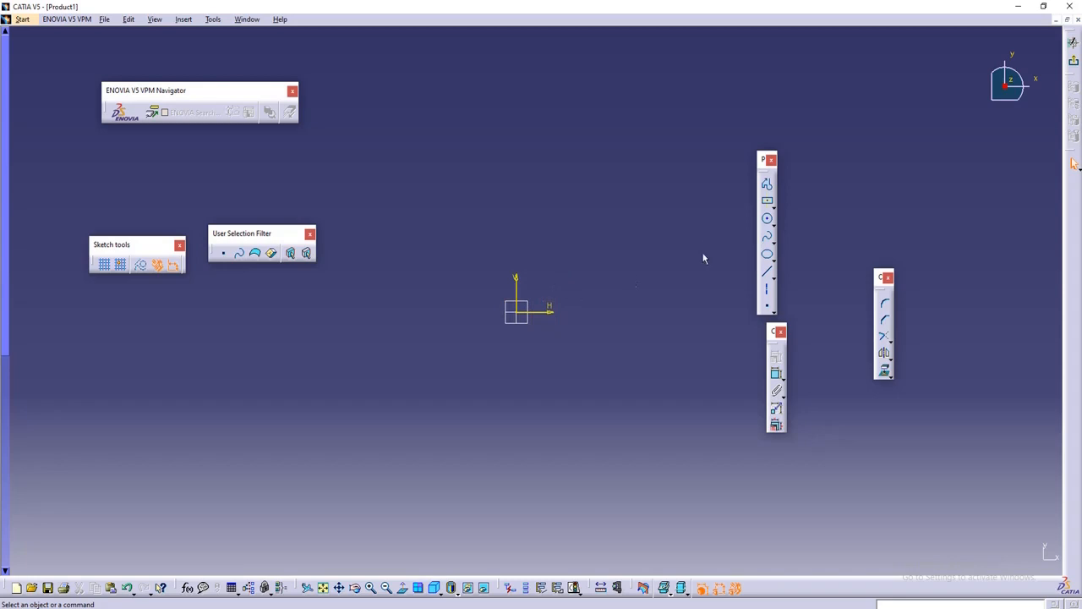
pyautogui.click(767, 201)
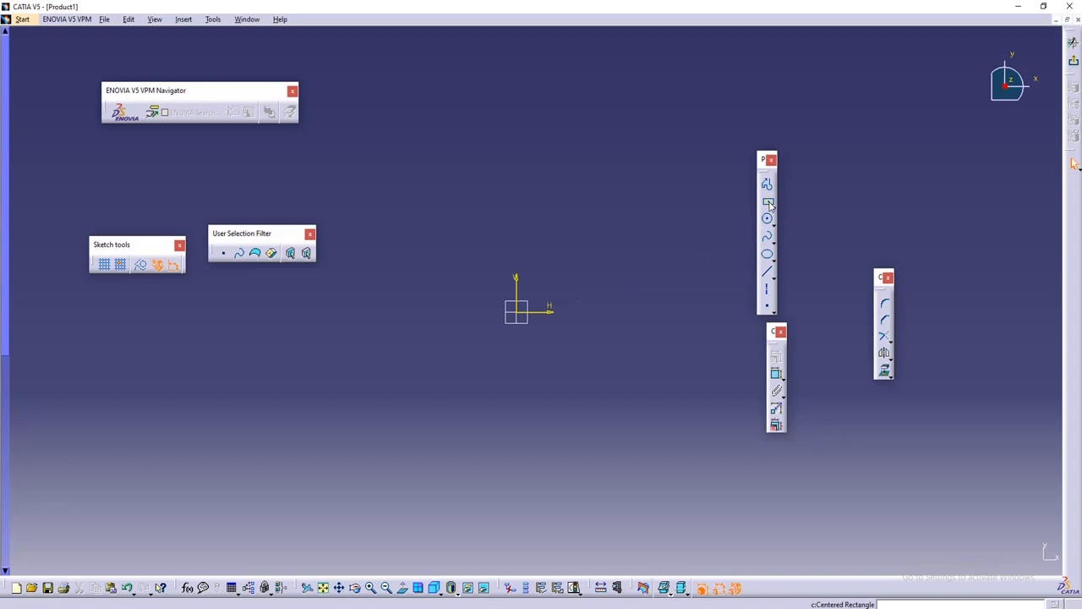
pyautogui.click(517, 312)
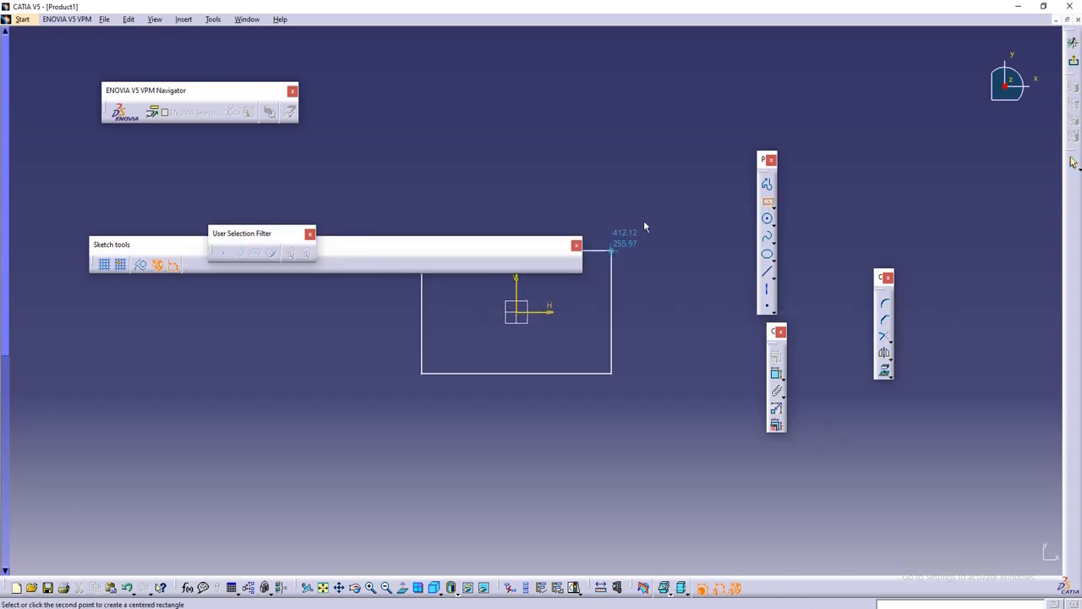
pyautogui.click(718, 167)
pyautogui.click(595, 204)
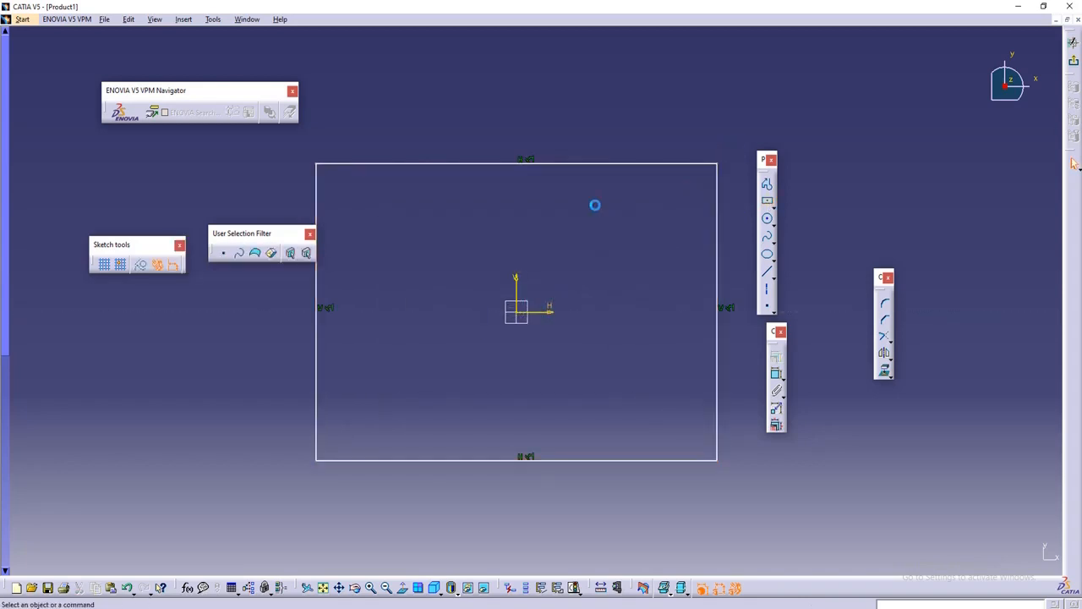
pyautogui.moveTo(602, 247); pyautogui.dragTo(592, 253, button='middle')
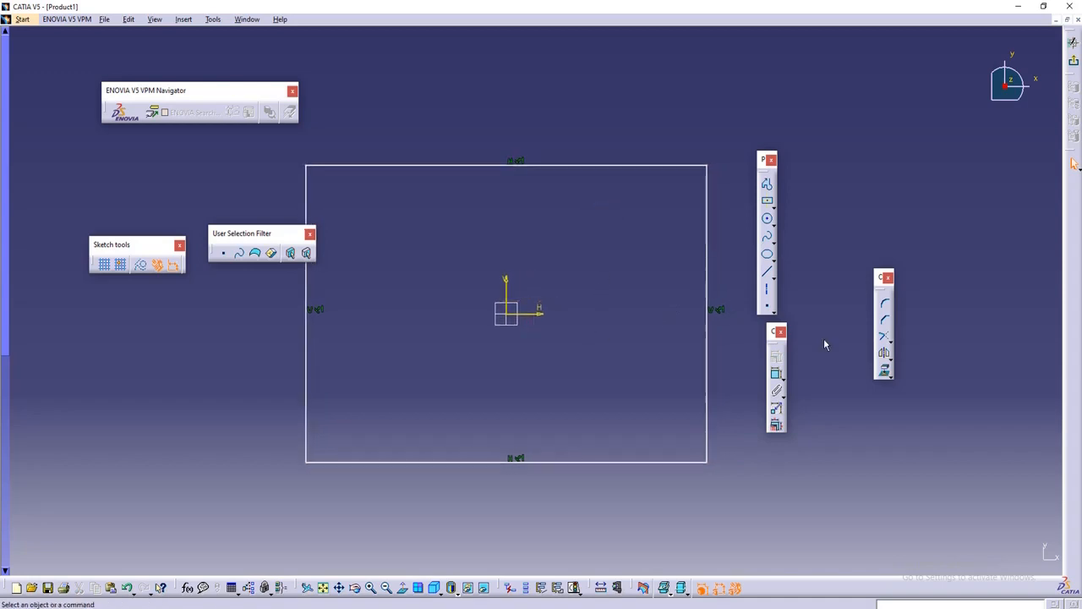
# Step: Dimension the rectangle's top side, place the dimension above it, and set the length to 1600 mm
pyautogui.click(776, 373)
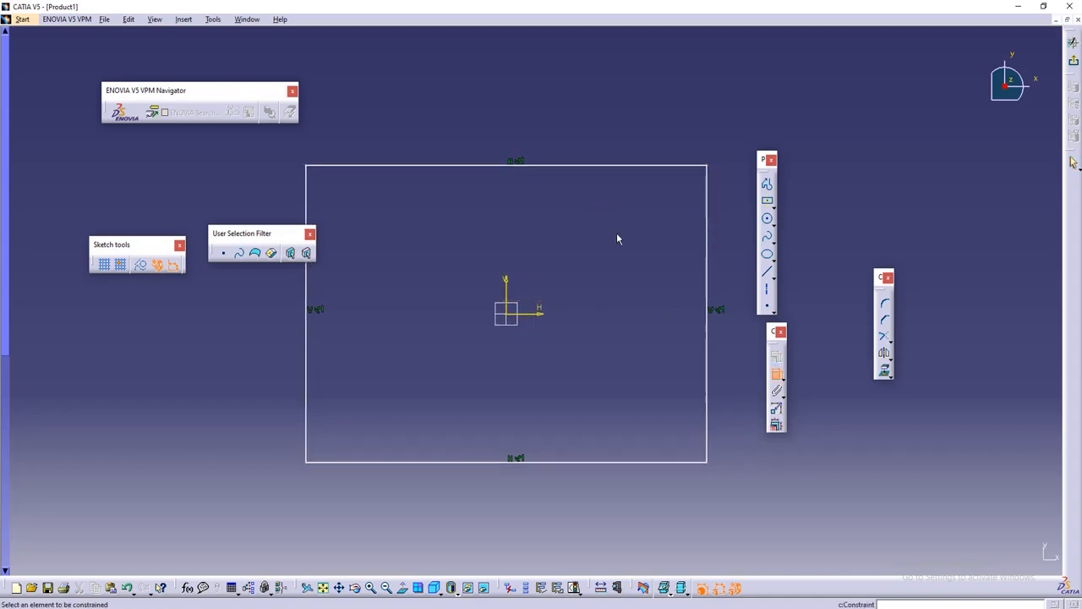
pyautogui.click(552, 167)
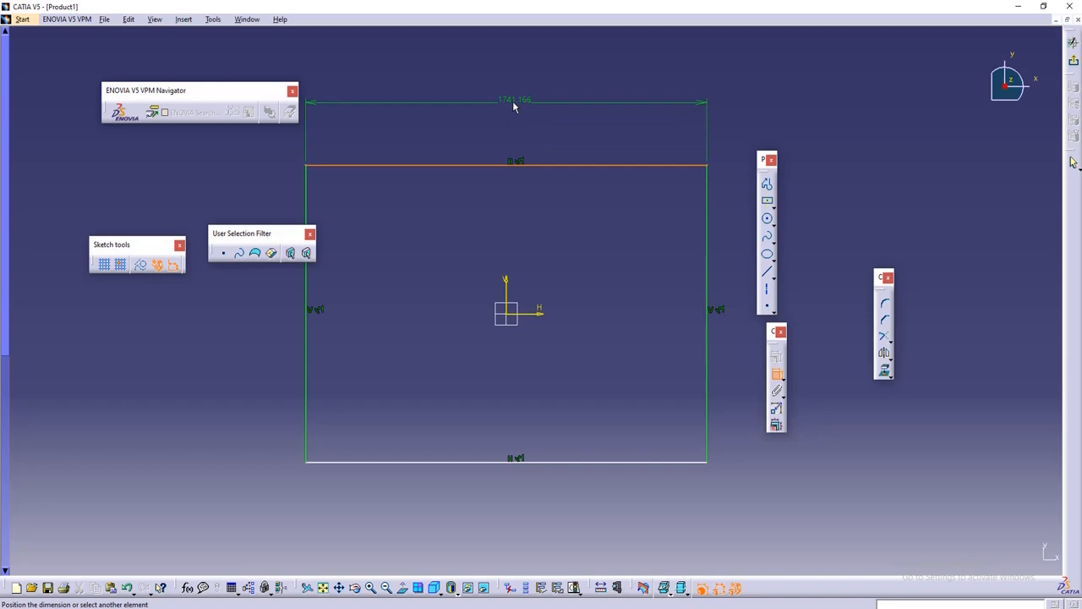
pyautogui.click(514, 105)
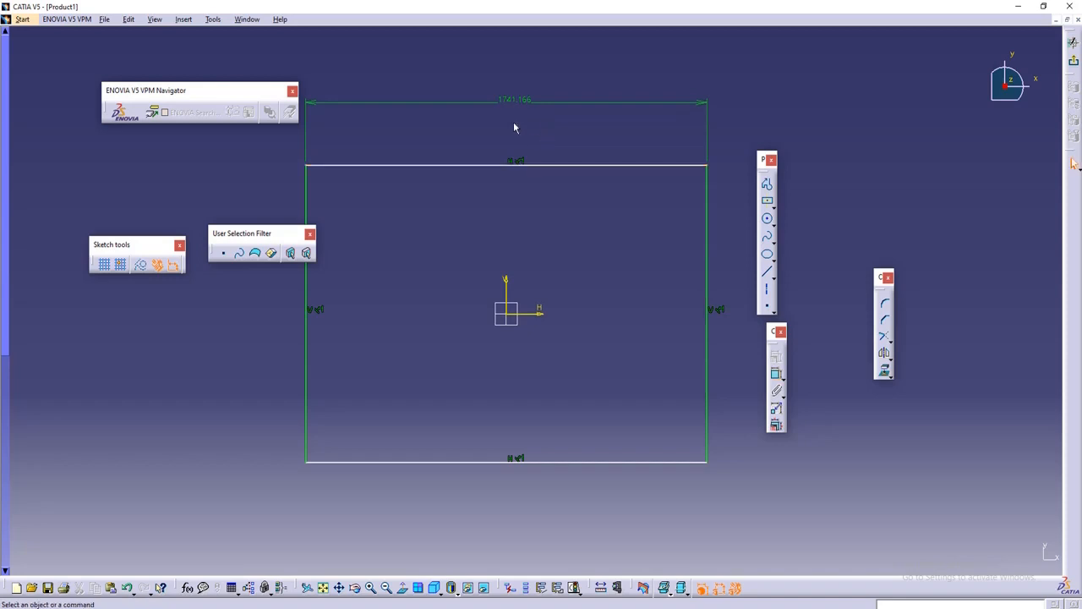
pyautogui.doubleClick(513, 101)
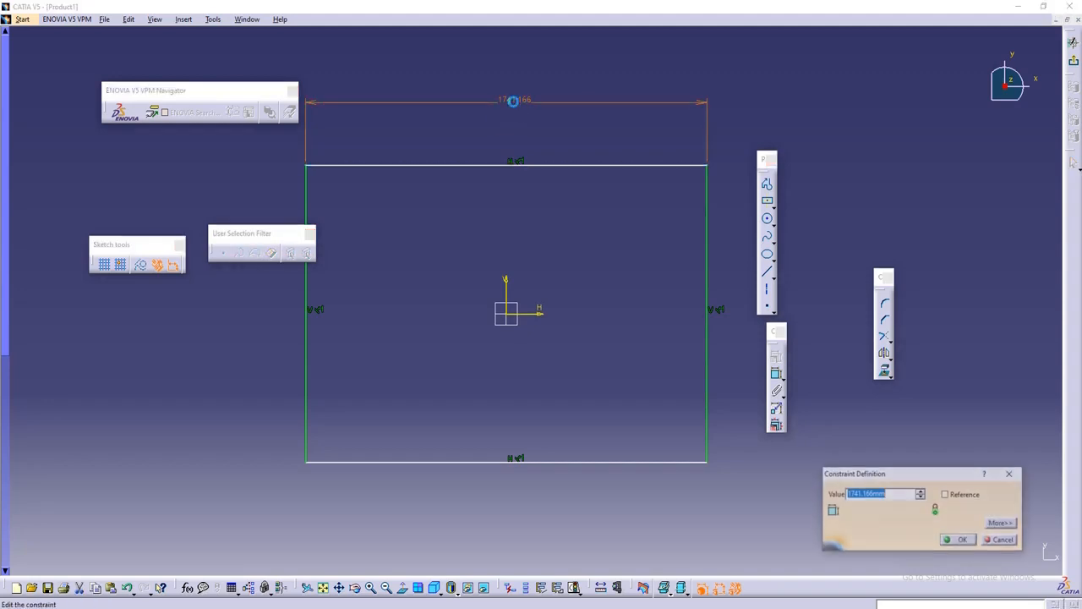
pyautogui.write('1')
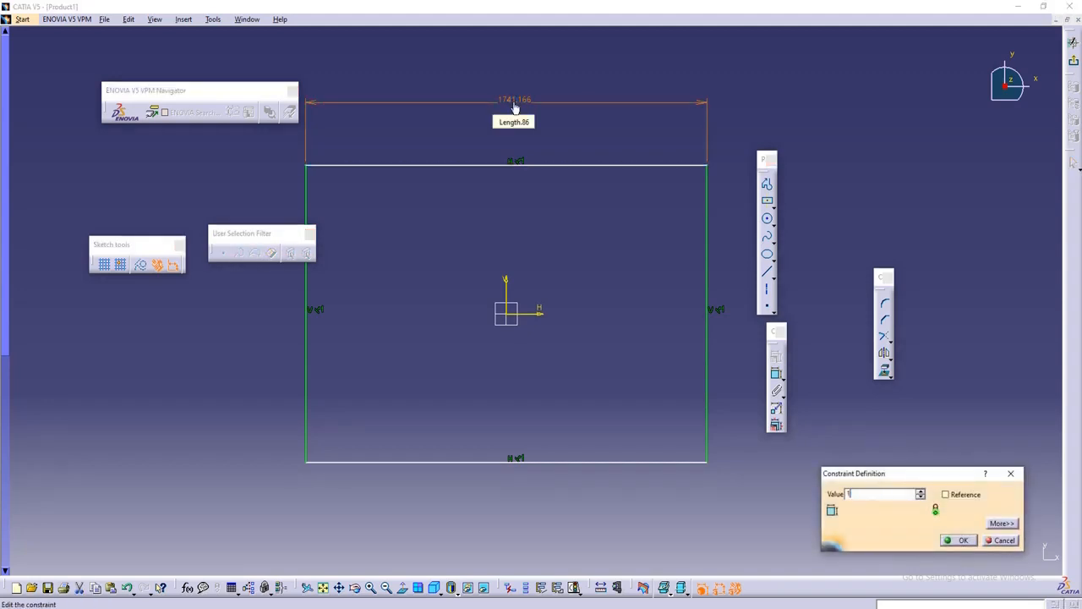
pyautogui.write('600mm')
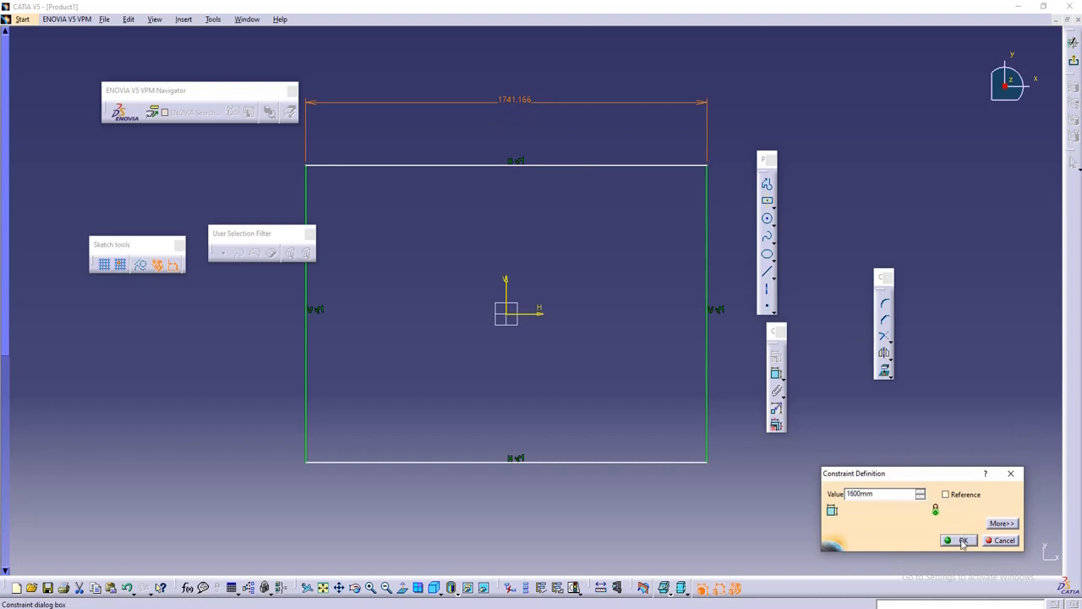
pyautogui.click(962, 540)
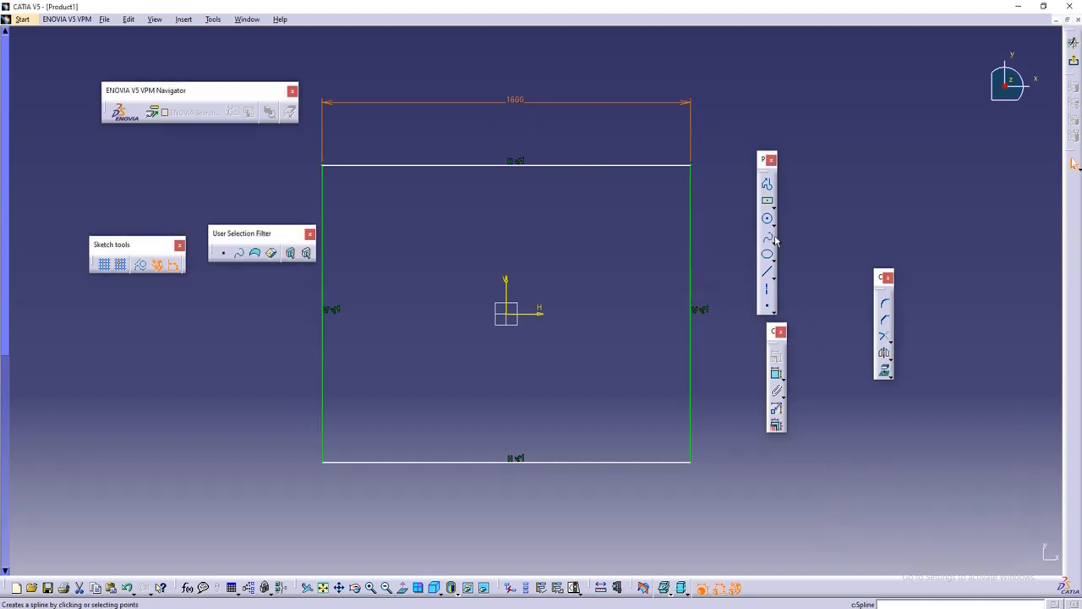
# Step: Dimension the rectangle's right side, place the dimension outside to its right, and set the length to 1200 mm
pyautogui.click(776, 373)
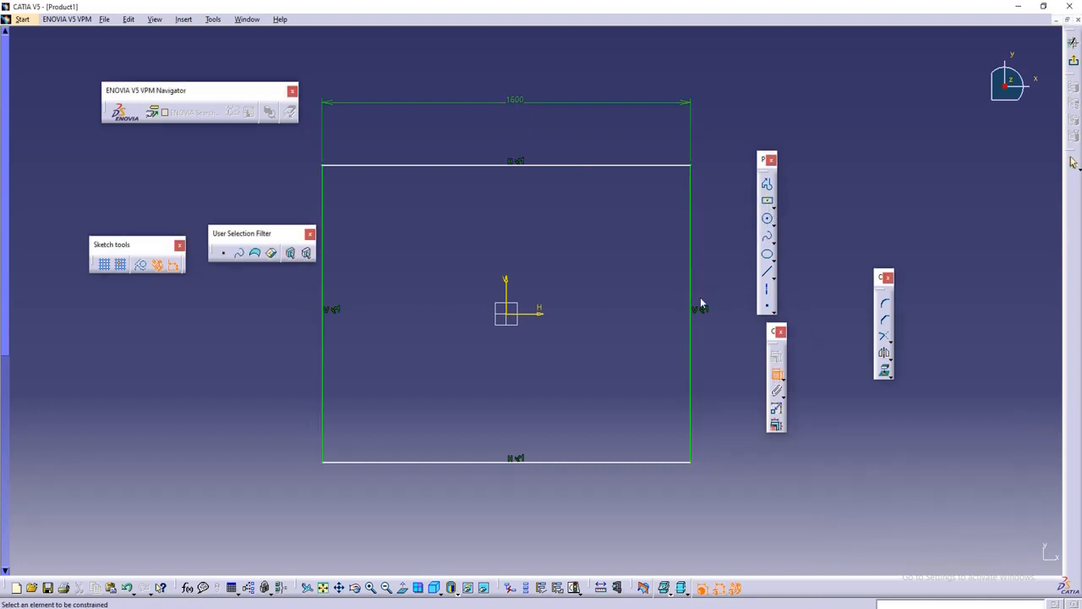
pyautogui.click(693, 286)
pyautogui.click(937, 233)
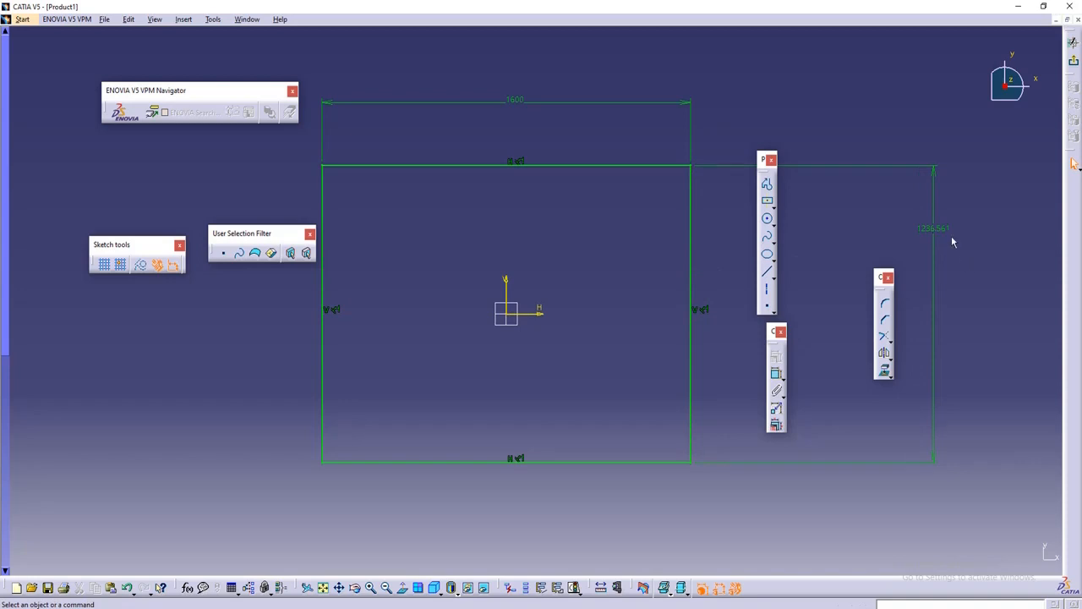
pyautogui.doubleClick(948, 229)
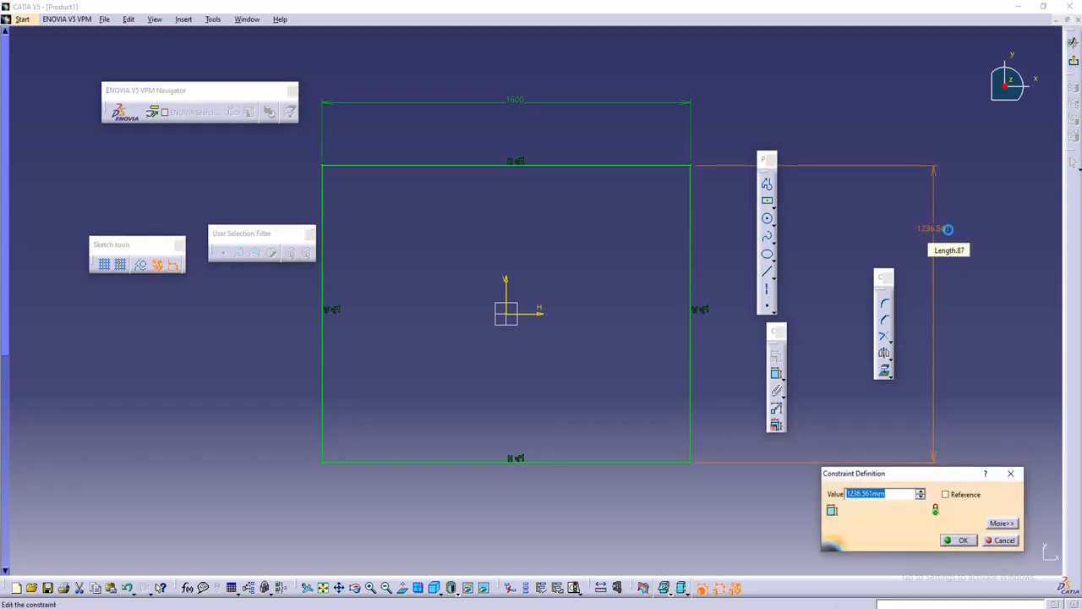
pyautogui.write('1200')
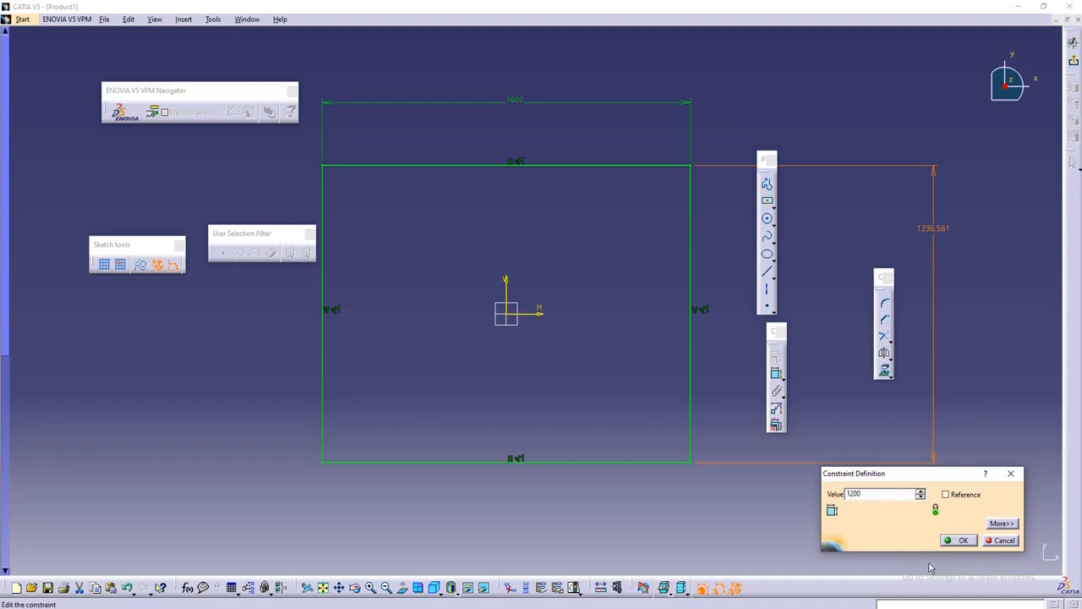
pyautogui.click(946, 541)
pyautogui.click(881, 535)
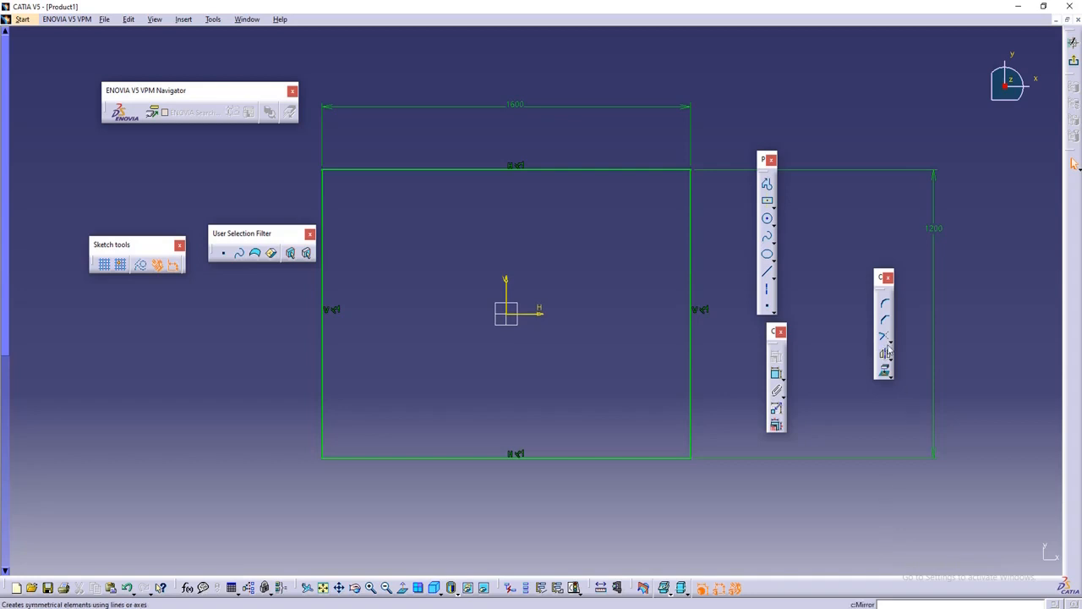
pyautogui.click(935, 241)
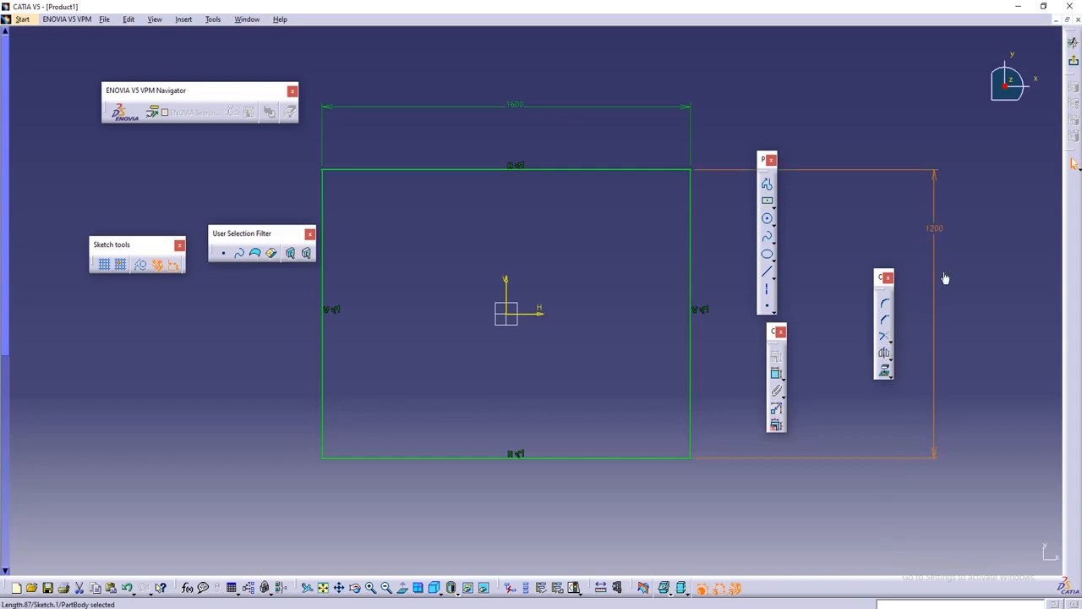
pyautogui.click(971, 277)
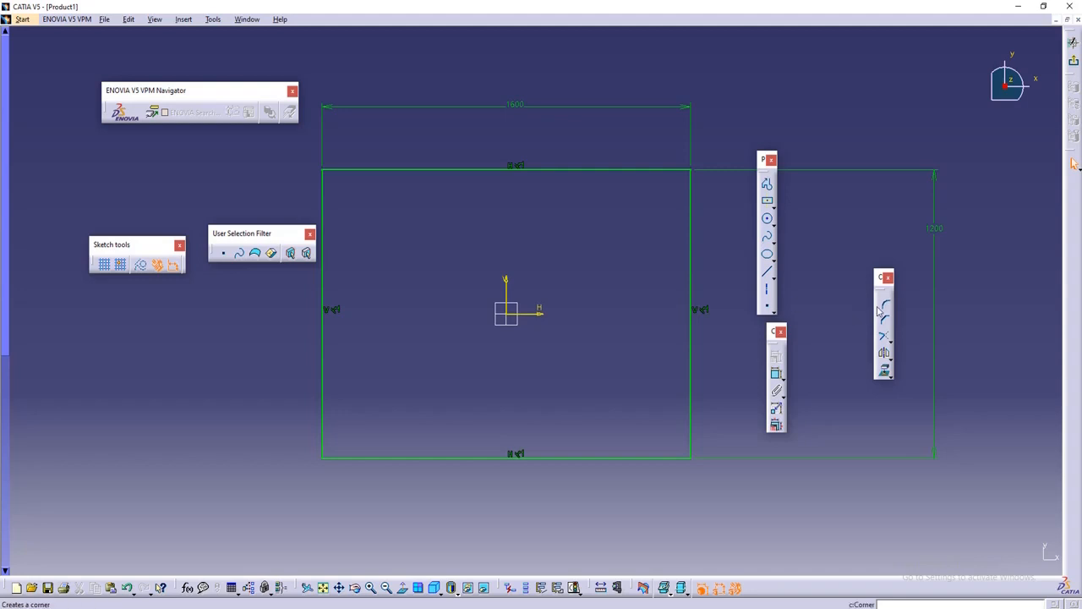
# Step: Sketch a circle about 491 mm in diameter inside the rectangle, centred on the sketch origin
pyautogui.click(767, 219)
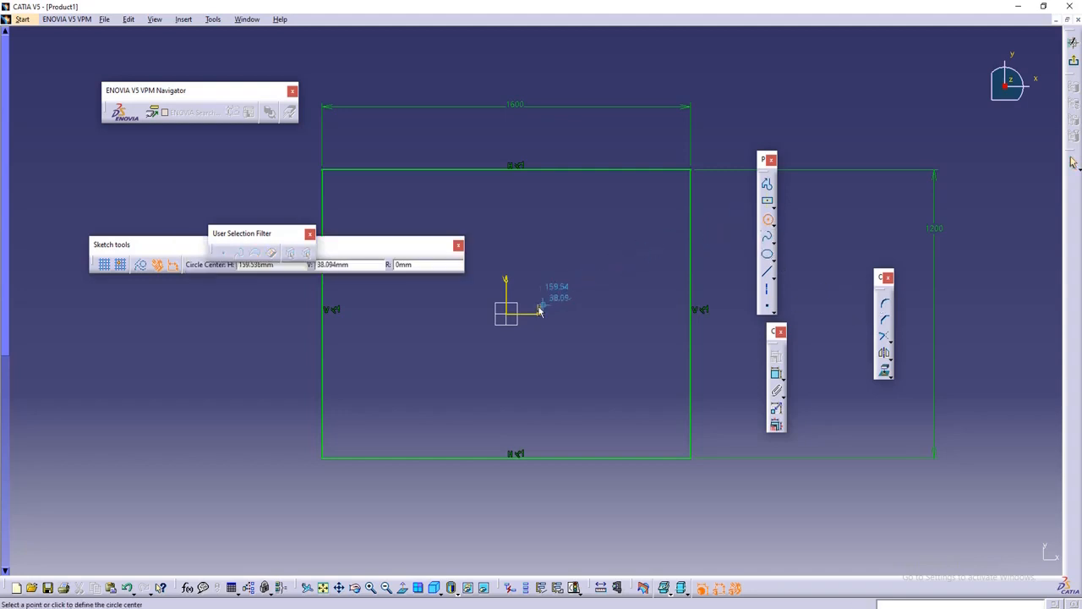
pyautogui.click(508, 314)
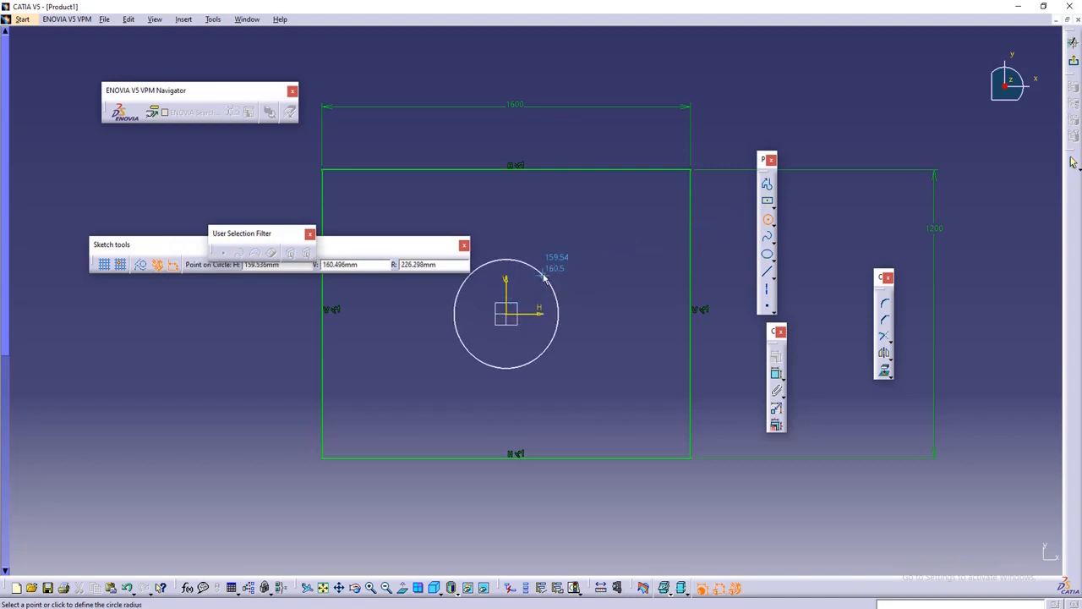
pyautogui.click(546, 272)
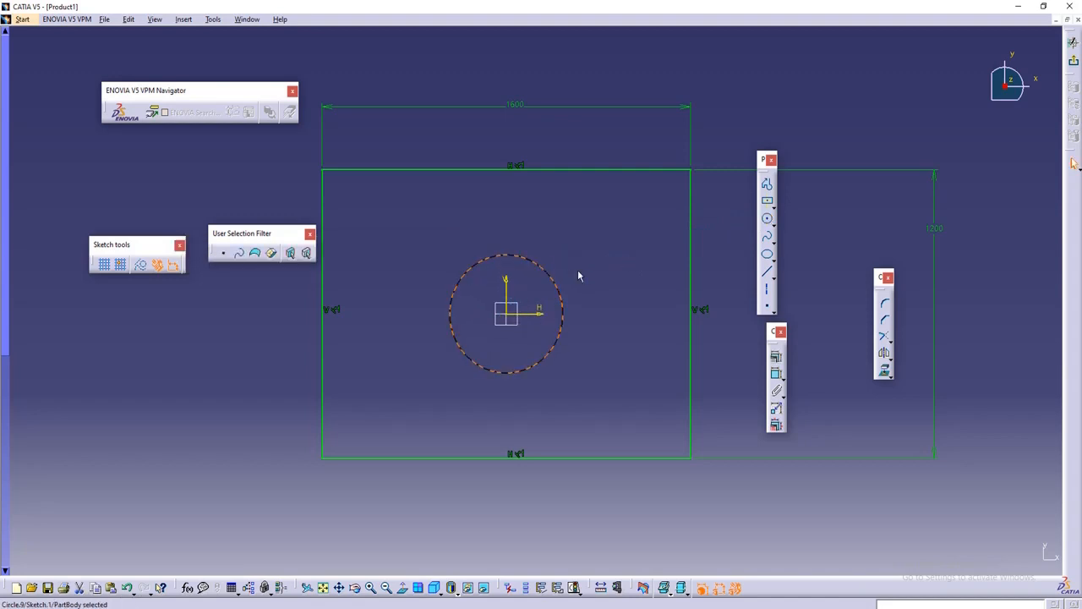
# Step: Add a diameter dimension to the central circle, place it outside the circle, and set the diameter to 500 mm
pyautogui.click(776, 374)
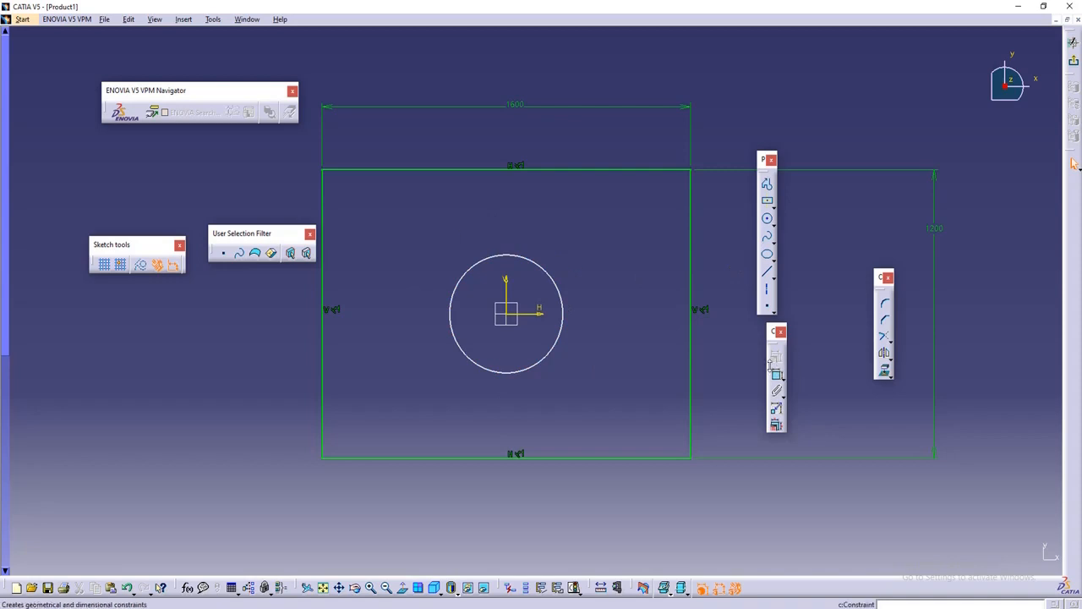
pyautogui.click(550, 272)
pyautogui.click(606, 254)
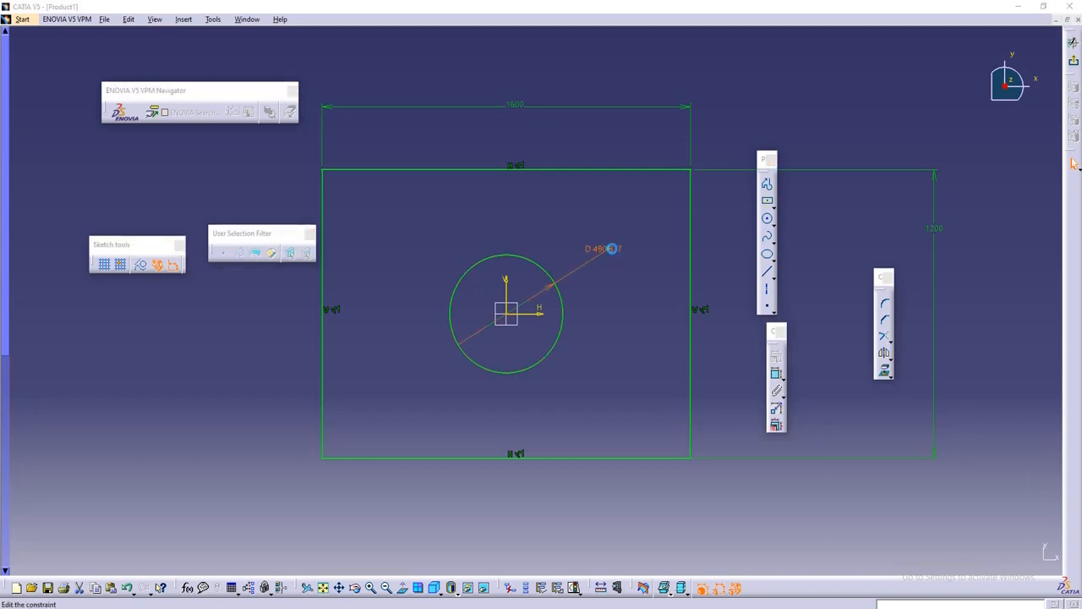
pyautogui.doubleClick(611, 249)
pyautogui.write('50')
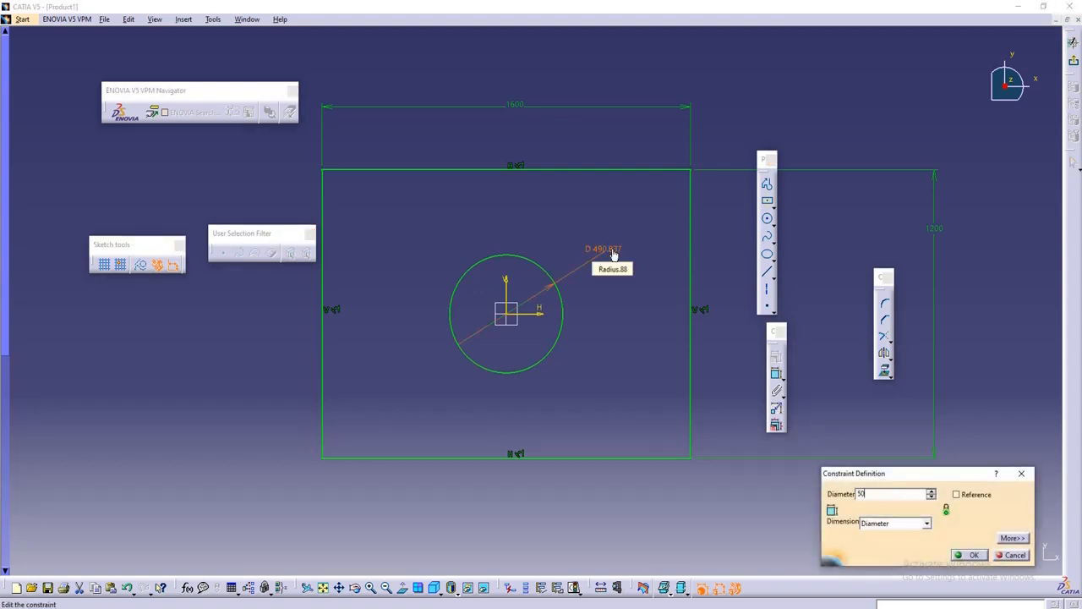
pyautogui.write('0mm')
pyautogui.click(969, 554)
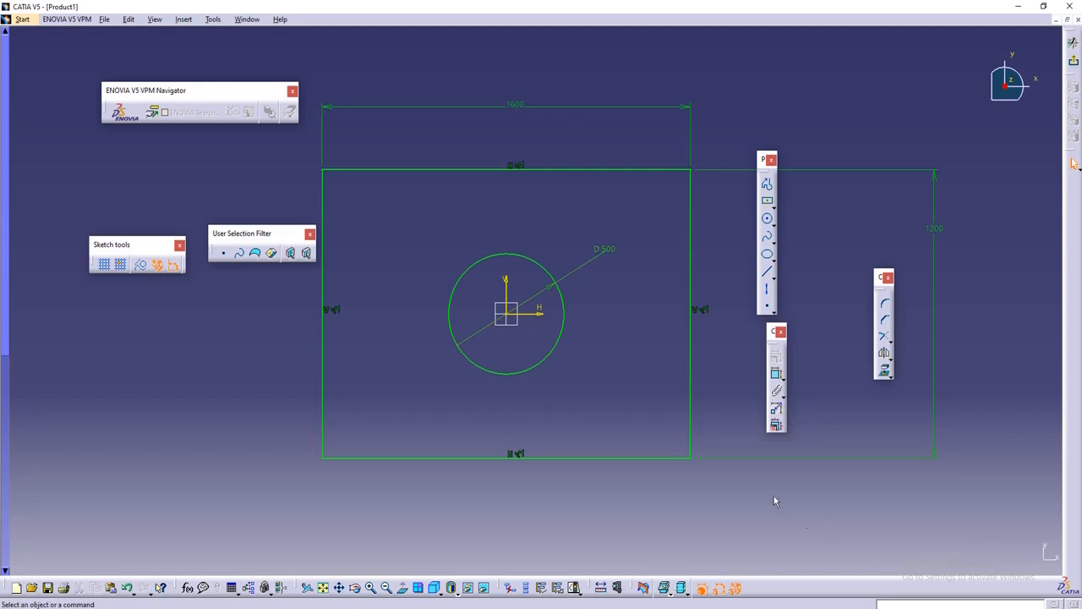
# Step: Round the rectangle's upper-left corner with a radius of about 237 mm, converting the first side's length constraint into a distance
pyautogui.click(886, 306)
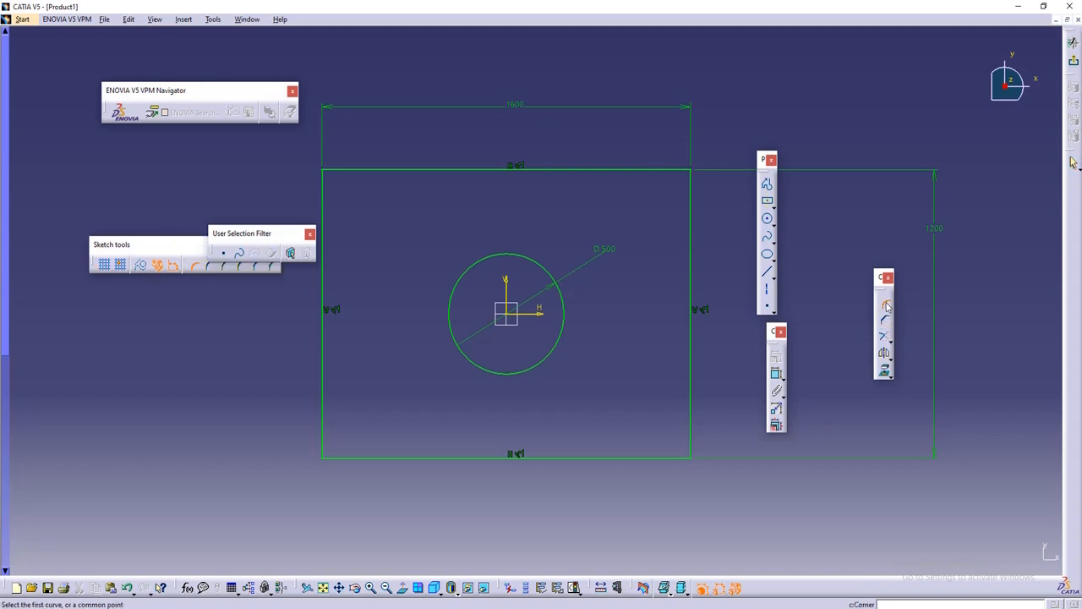
pyautogui.click(335, 171)
pyautogui.click(323, 186)
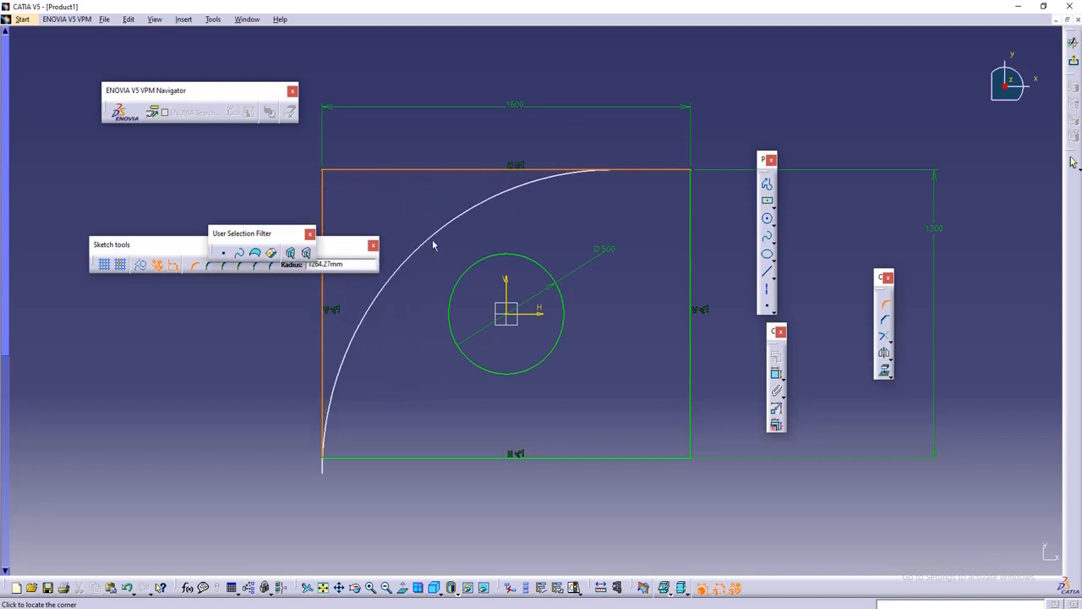
pyautogui.click(343, 185)
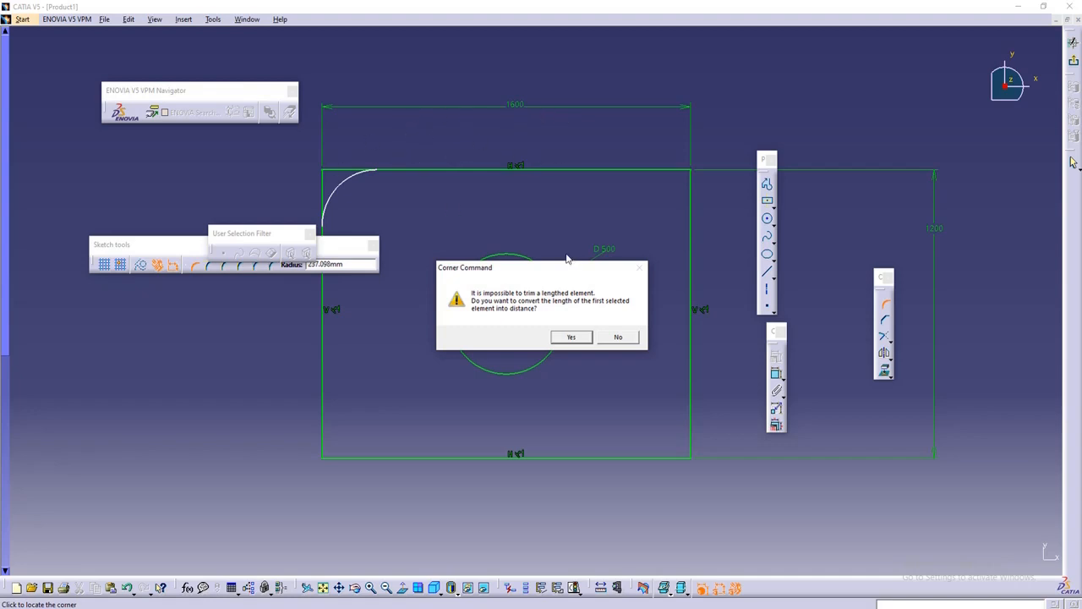
pyautogui.click(572, 337)
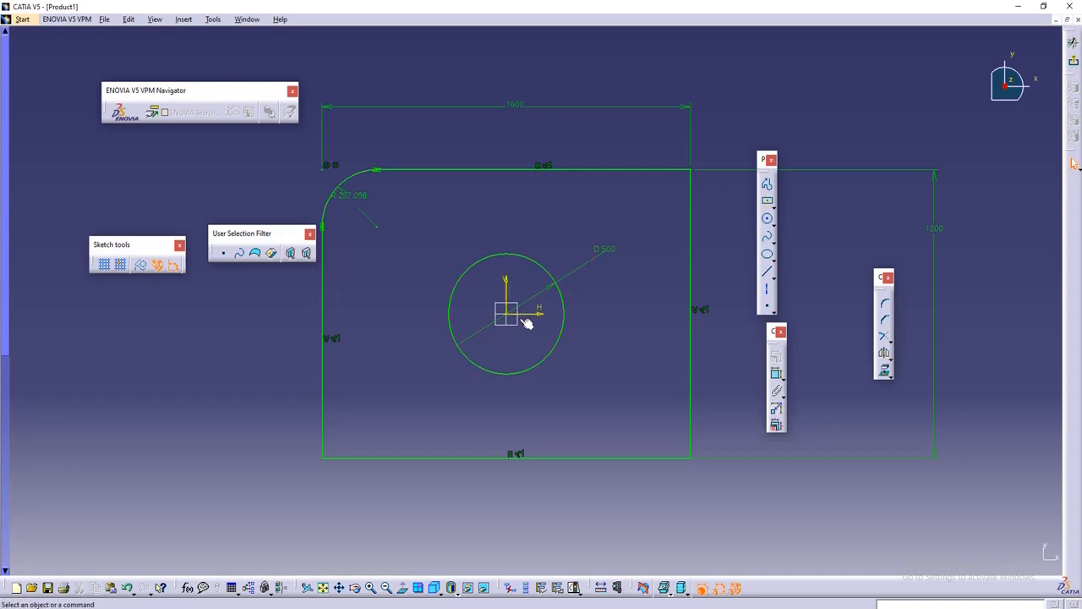
# Step: Set the radius of the rounded upper-left corner to 200 mm
pyautogui.doubleClick(361, 199)
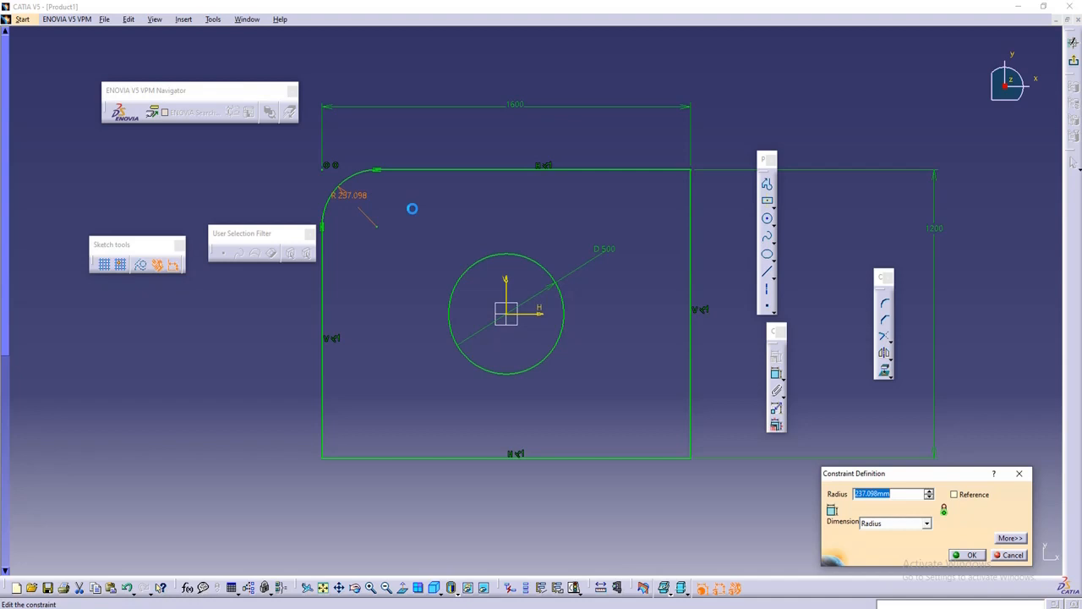
pyautogui.write('200')
pyautogui.press('Return')
pyautogui.click(413, 209)
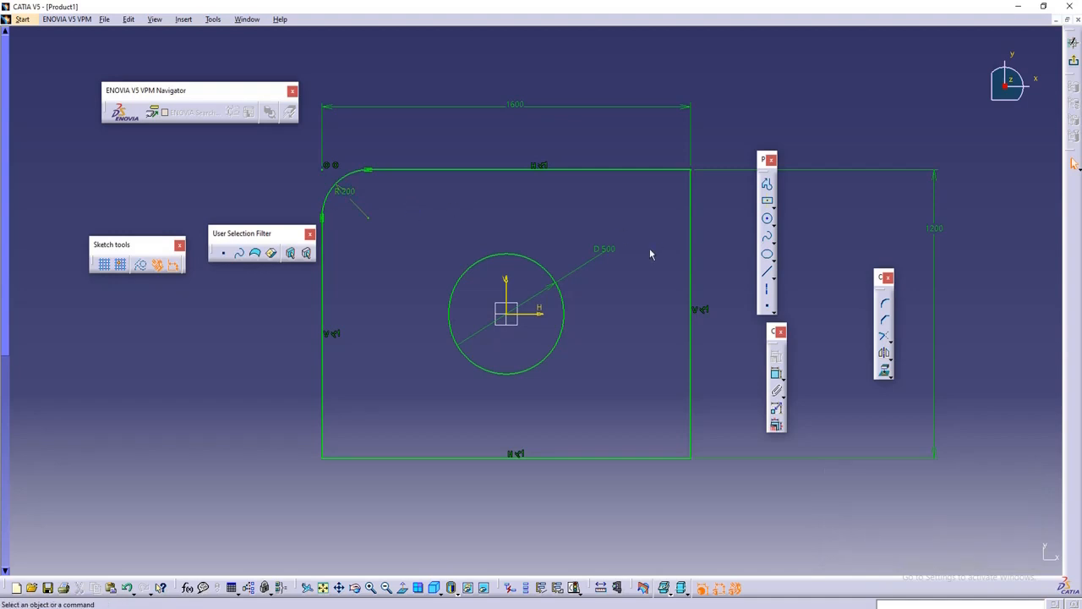
# Step: Chamfer the rectangle's upper-right corner at 45° with a length of about 238 mm, converting the second side's length constraint into a distance
pyautogui.click(885, 320)
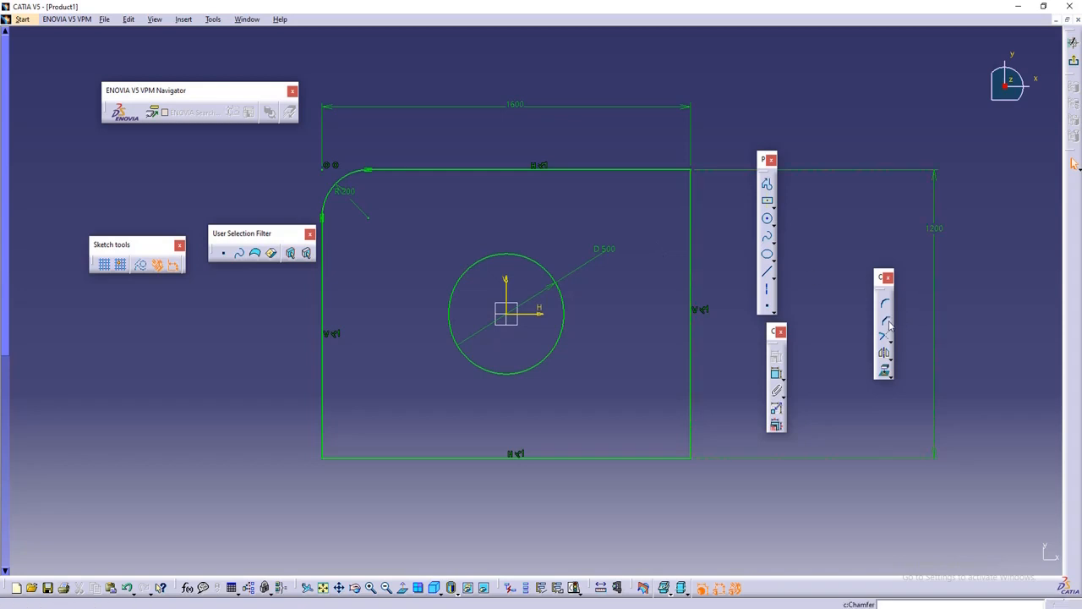
pyautogui.click(674, 175)
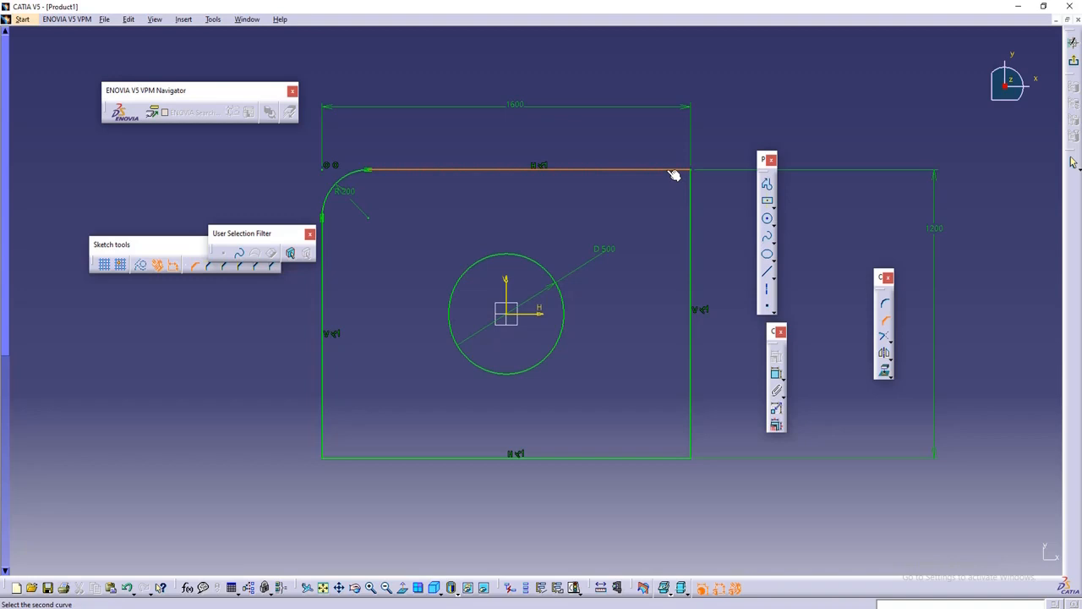
pyautogui.click(695, 211)
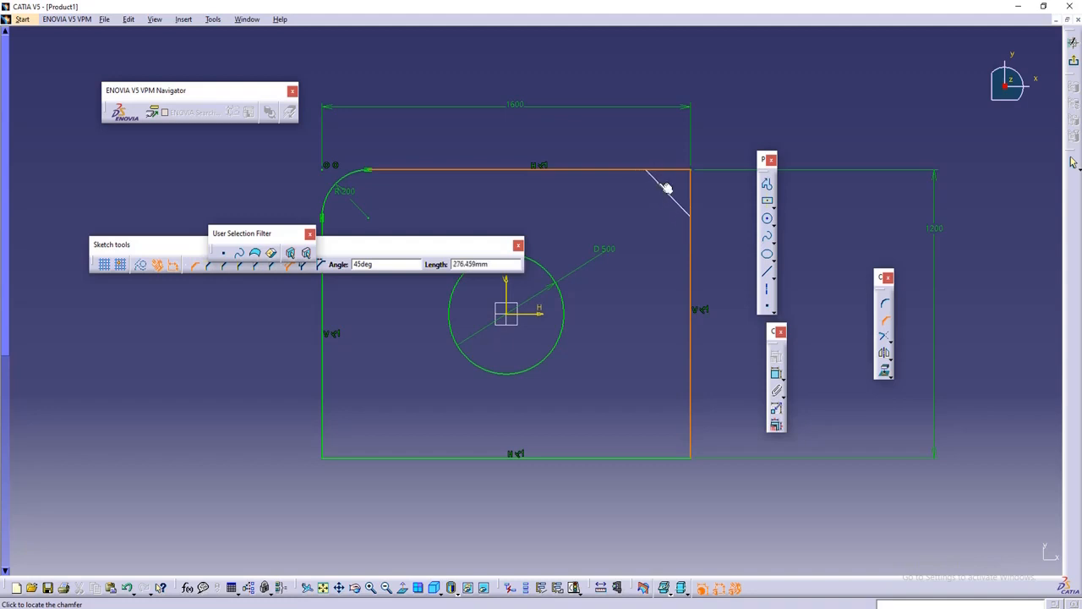
pyautogui.click(670, 186)
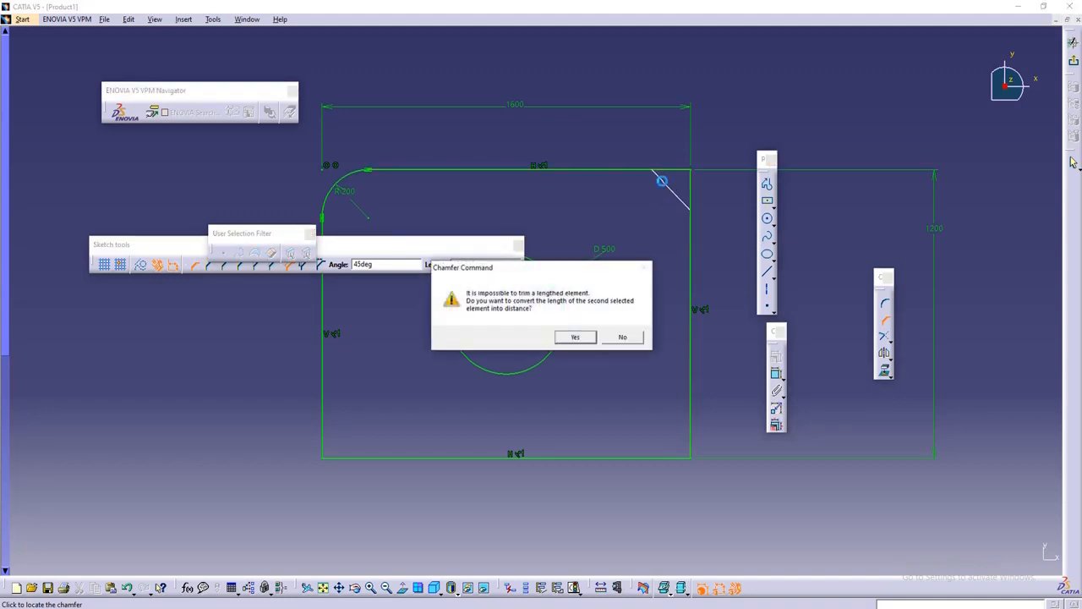
pyautogui.click(575, 337)
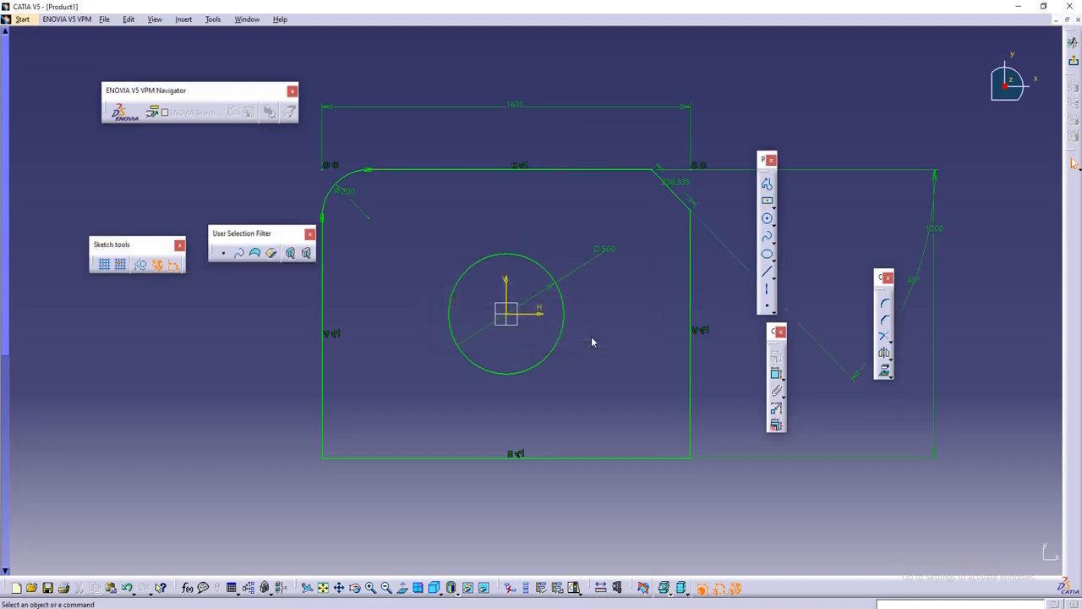
# Step: Set the length of the upper-right chamfer to 200 mm
pyautogui.doubleClick(683, 181)
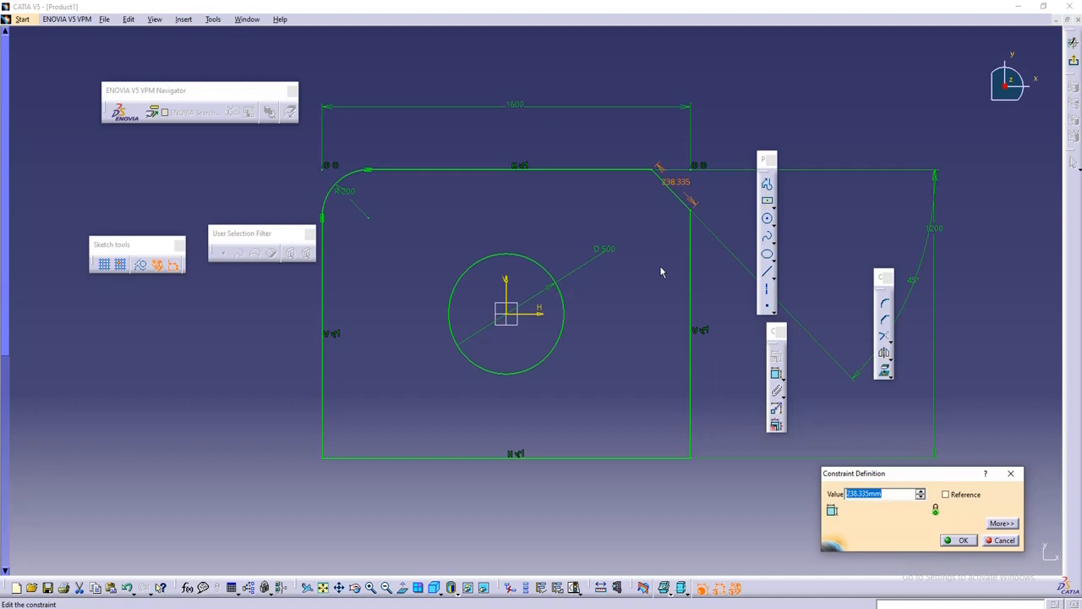
pyautogui.write('200000')
pyautogui.click(960, 540)
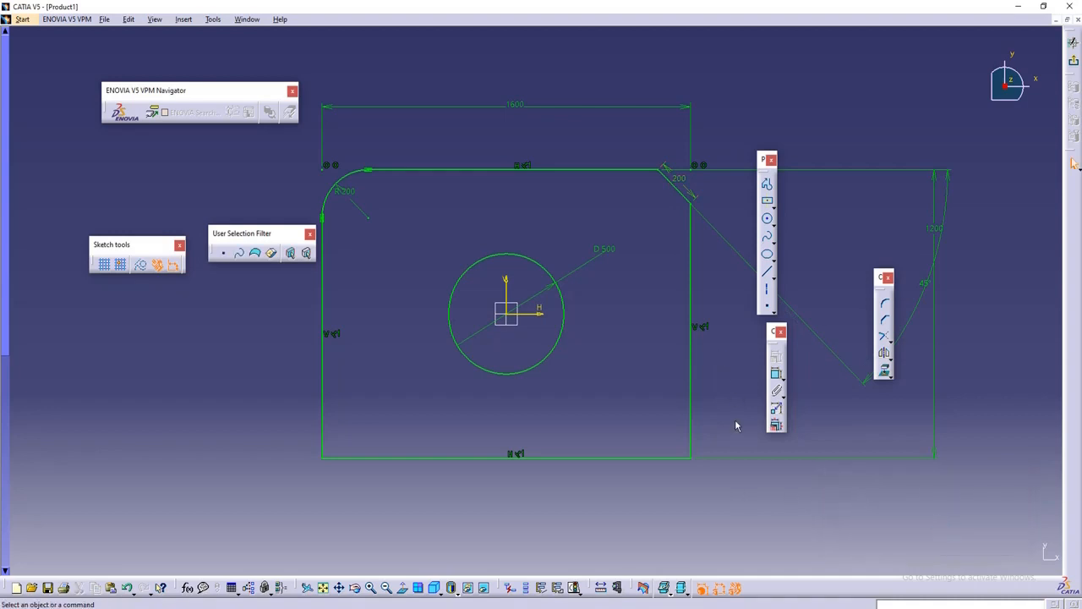
pyautogui.moveTo(735, 420)
pyautogui.mouseDown(button='middle')
pyautogui.moveTo(715, 416)
pyautogui.moveTo(734, 417)
pyautogui.mouseUp(button='middle')
pyautogui.moveTo(620, 375); pyautogui.dragTo(624, 371, button='middle')
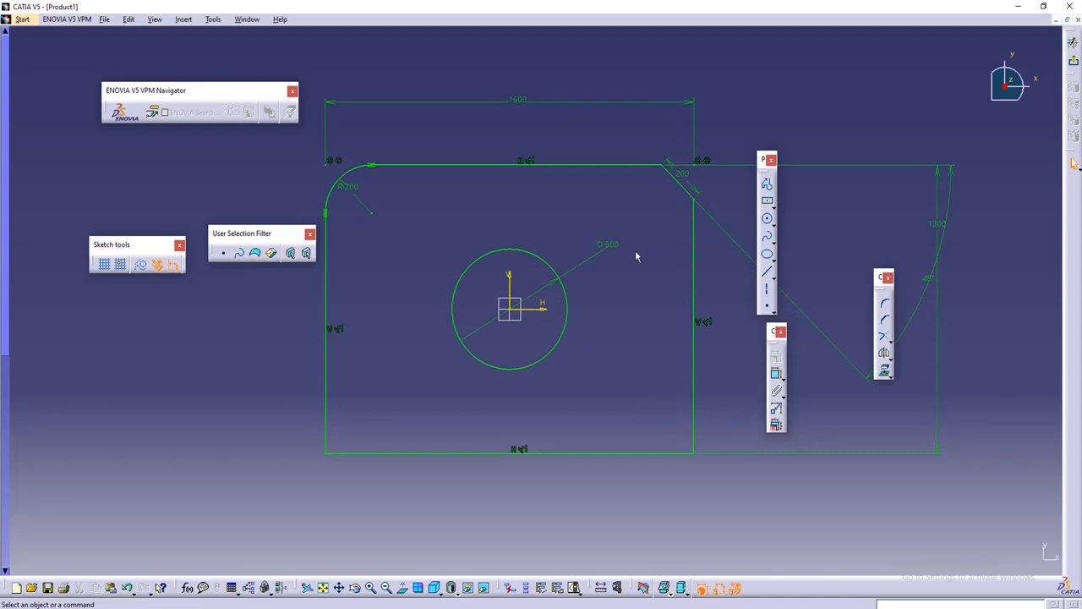
pyautogui.click(889, 340)
pyautogui.click(767, 184)
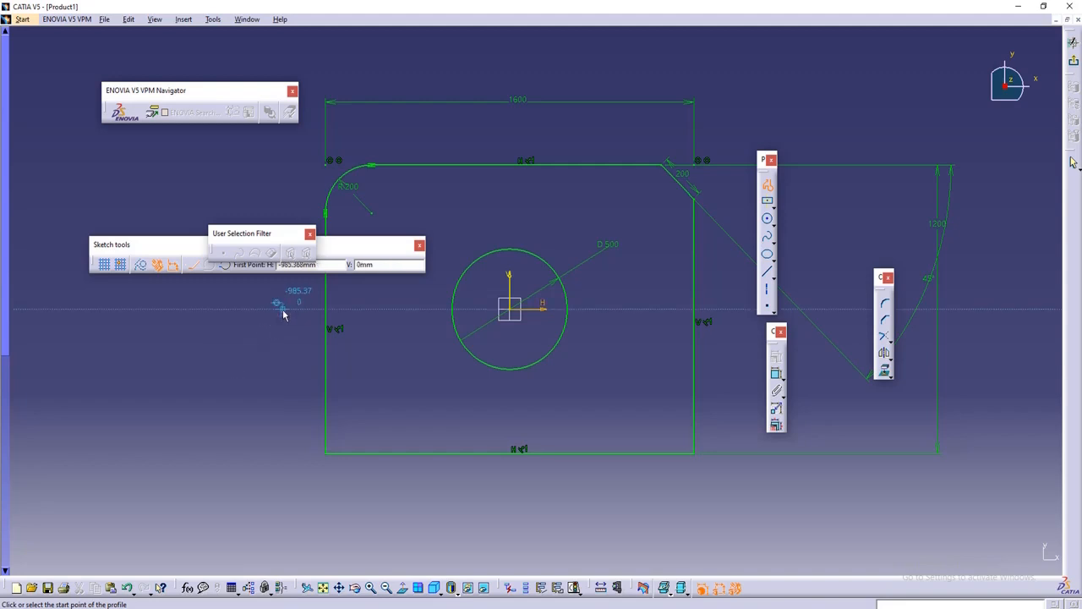
pyautogui.click(767, 183)
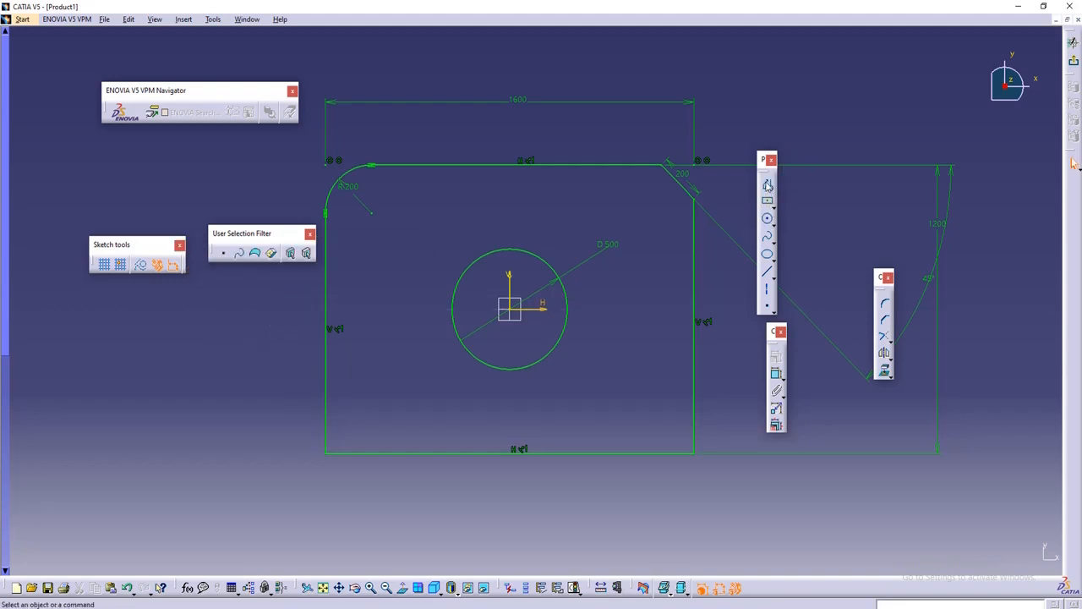
# Step: Sketch a horizontal profile line through the central circle above the horizontal axis, extending past both side edges of the plate
pyautogui.click(767, 183)
pyautogui.click(719, 270)
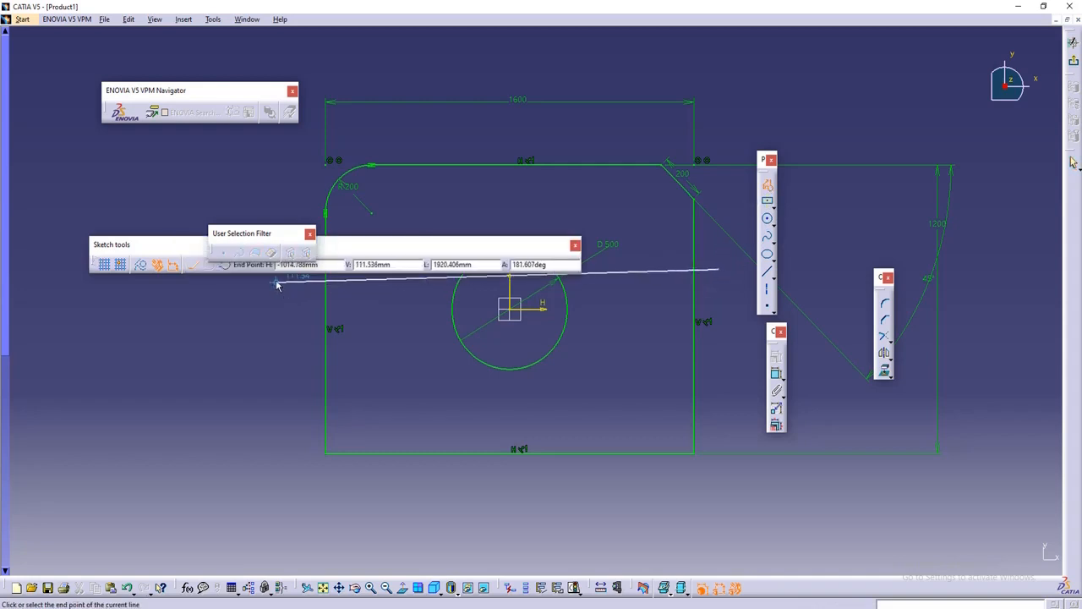
pyautogui.moveTo(375, 246)
pyautogui.mouseDown()
pyautogui.moveTo(249, 194)
pyautogui.moveTo(229, 150)
pyautogui.mouseUp()
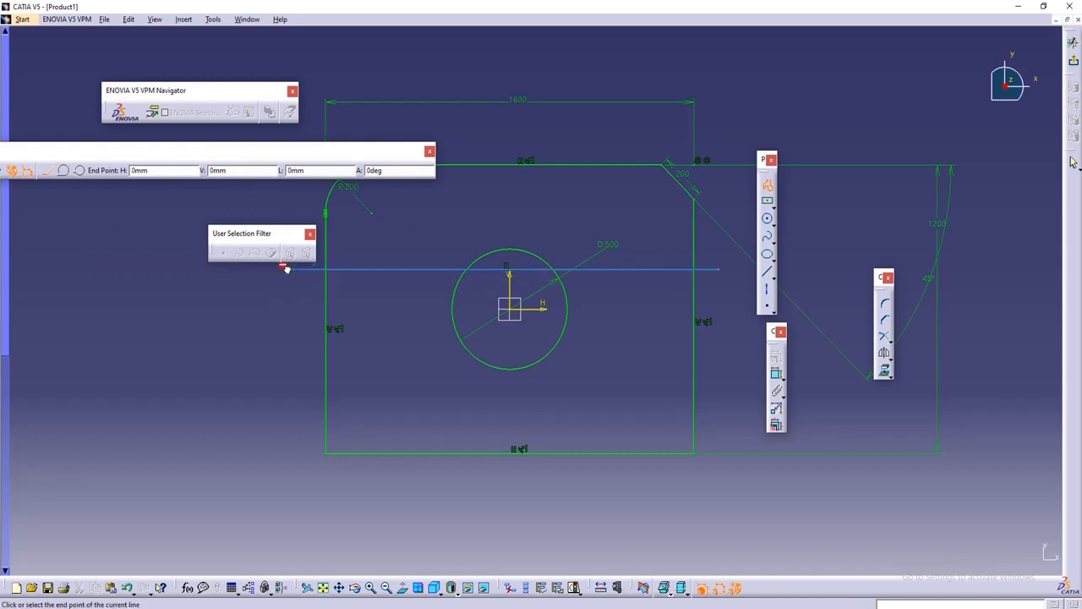
pyautogui.click(287, 271)
pyautogui.rightClick(725, 292)
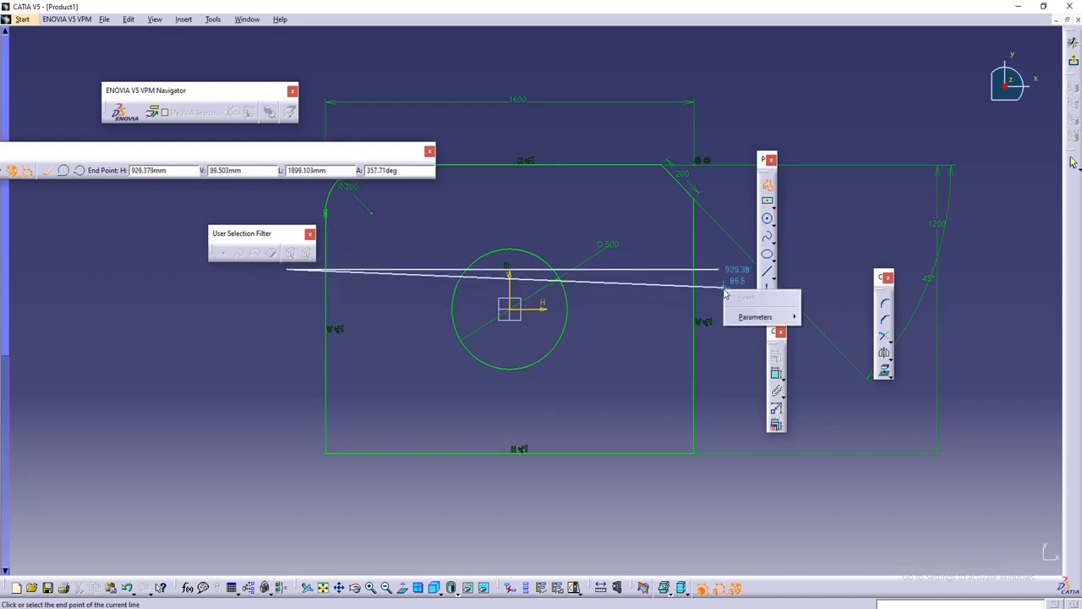
pyautogui.press('Escape')
pyautogui.press('Escape')
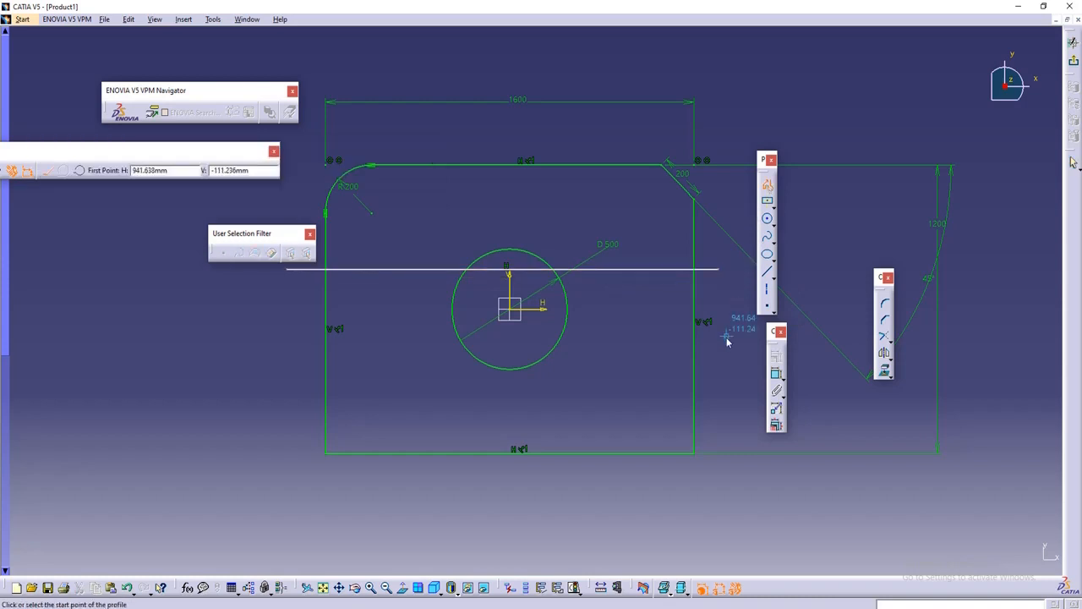
# Step: Sketch a second horizontal line through the circle below the horizontal axis, with its ends aligned to the first line's ends
pyautogui.click(718, 343)
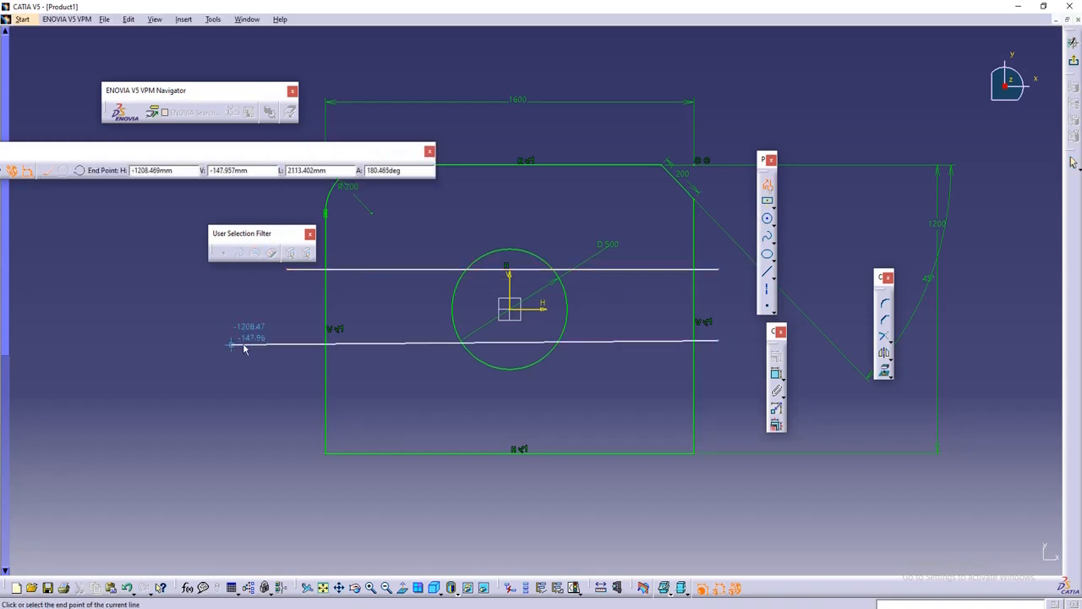
pyautogui.rightClick(287, 343)
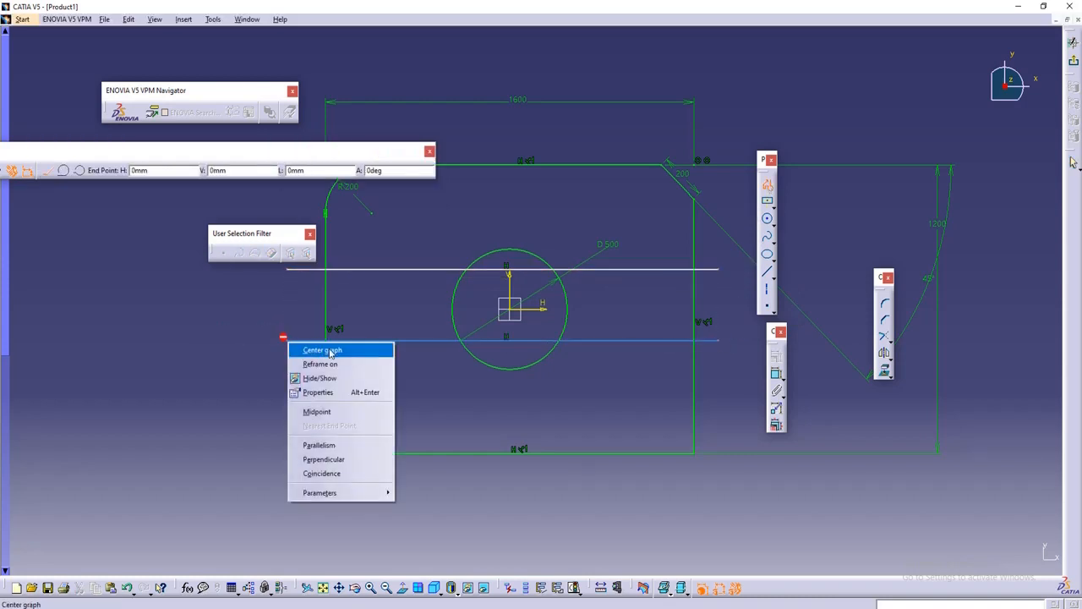
pyautogui.click(330, 352)
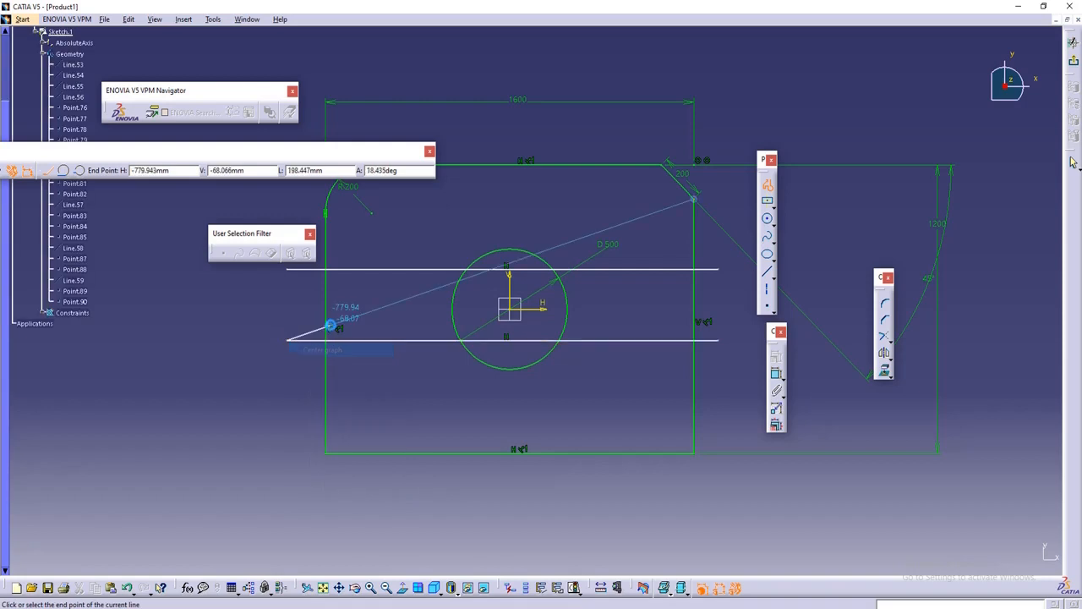
pyautogui.rightClick(261, 352)
pyautogui.click(283, 372)
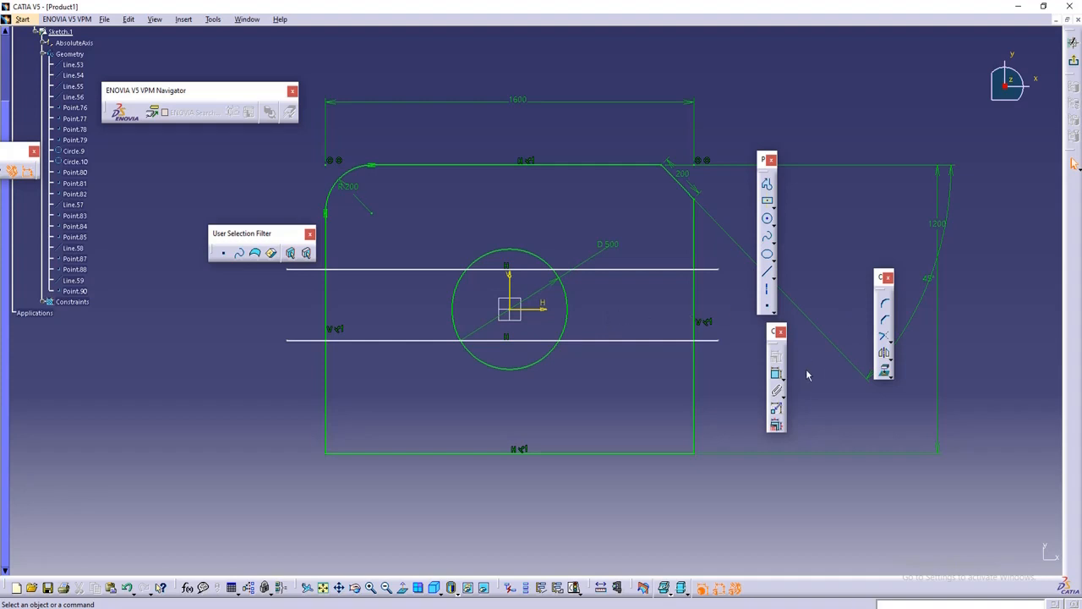
# Step: Dimension the distance between the two new horizontal lines and set it to 300 mm
pyautogui.click(777, 375)
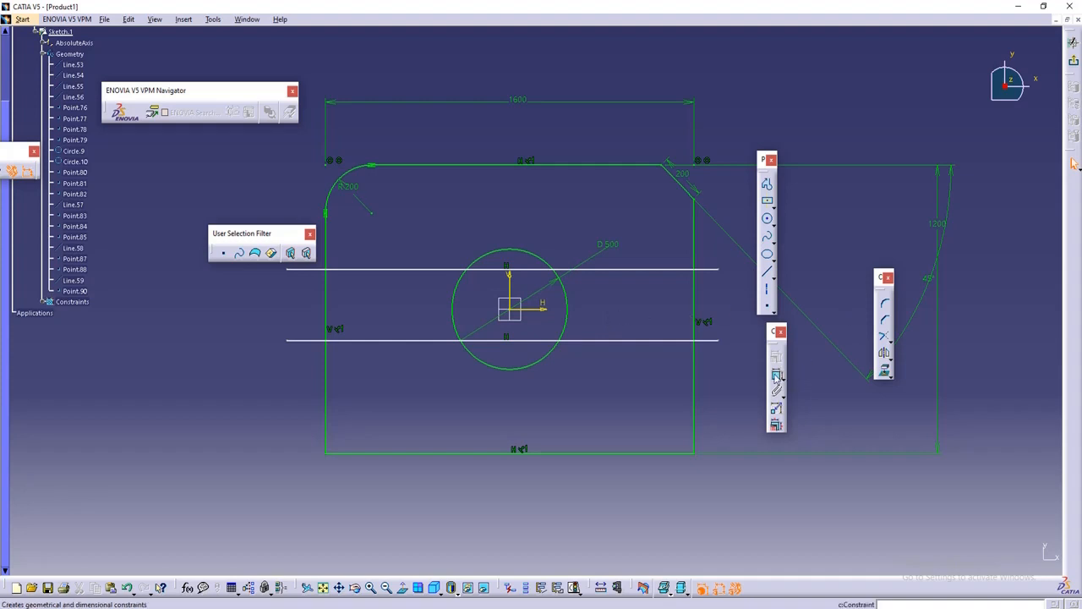
pyautogui.click(617, 270)
pyautogui.click(620, 340)
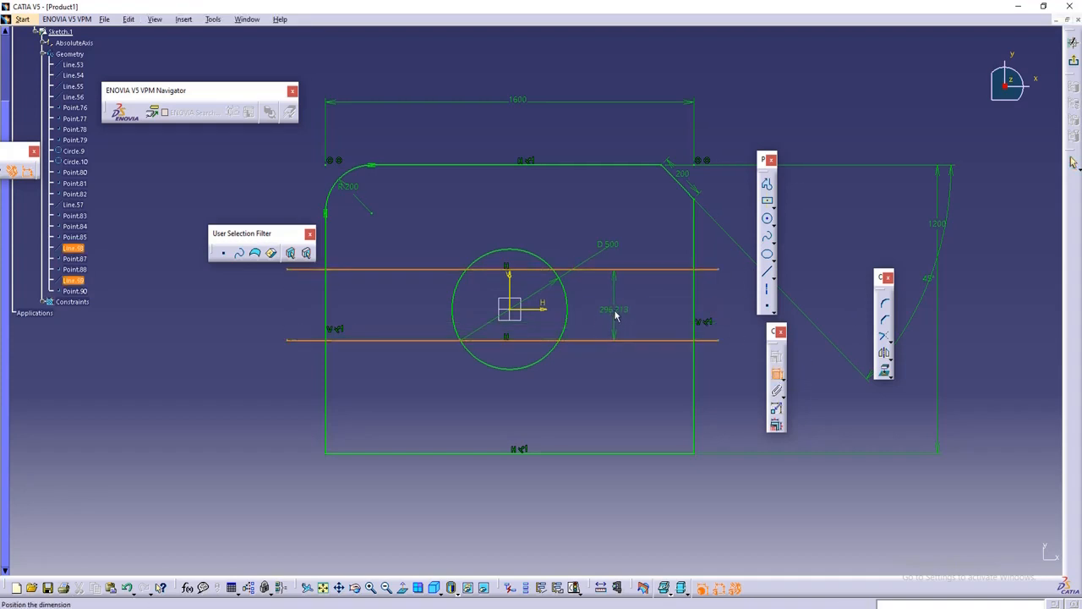
pyautogui.click(614, 309)
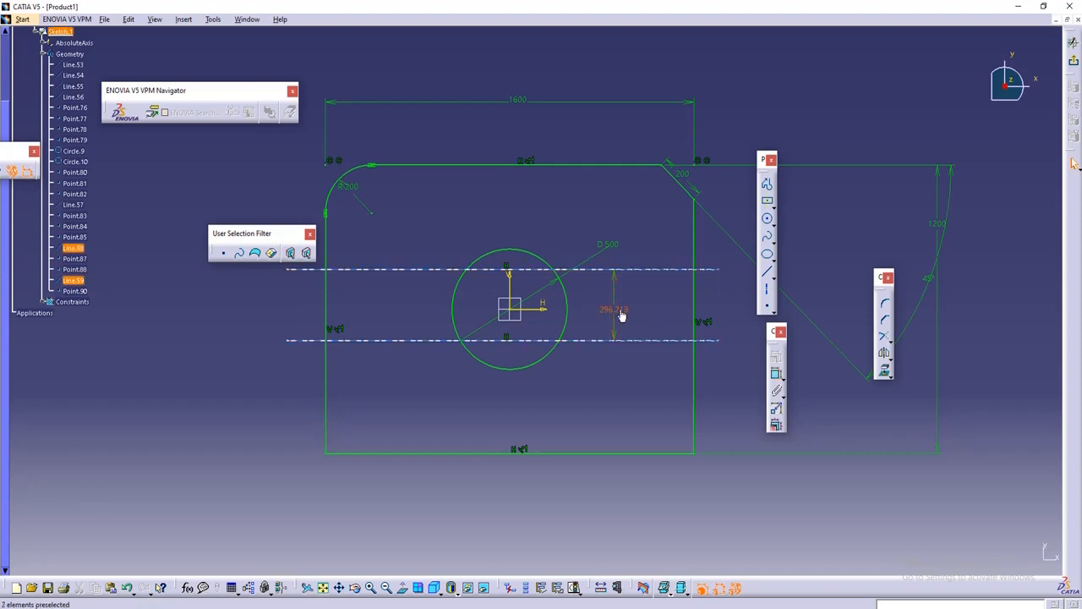
pyautogui.doubleClick(615, 310)
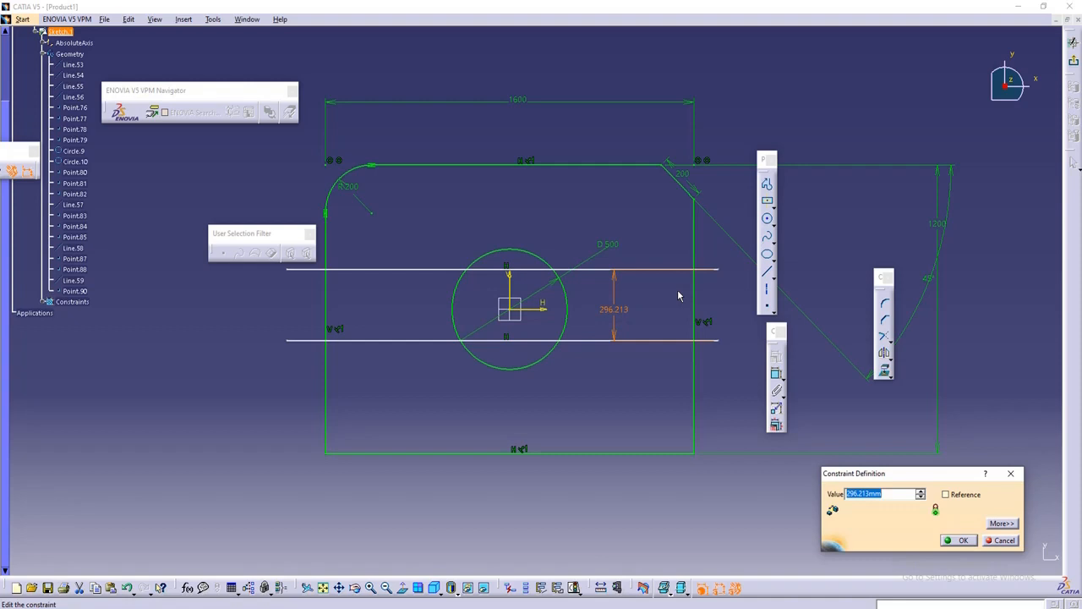
pyautogui.write('300')
pyautogui.press('Return')
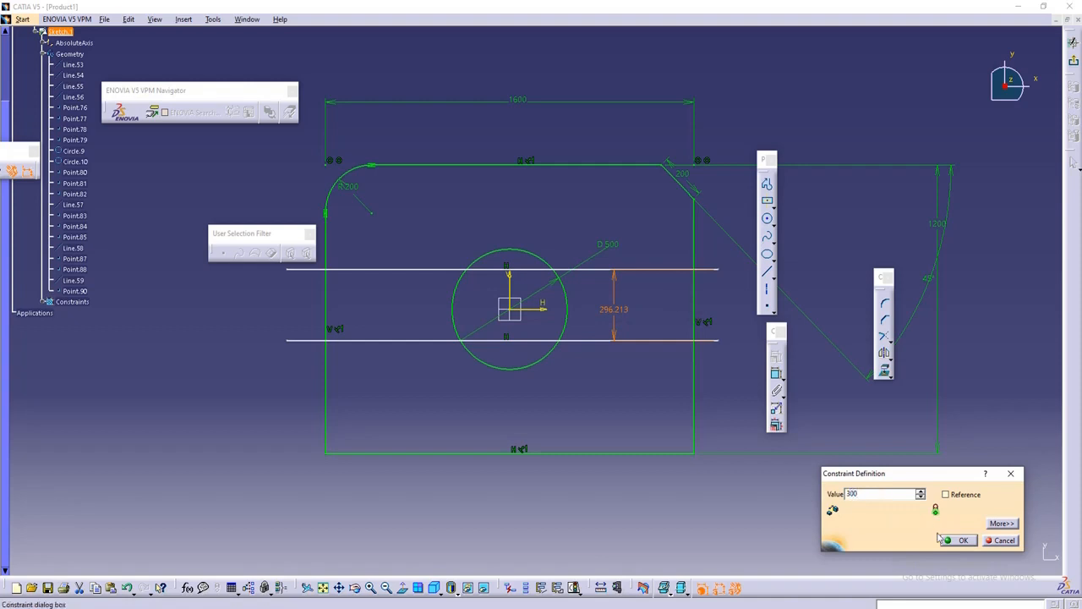
pyautogui.click(610, 526)
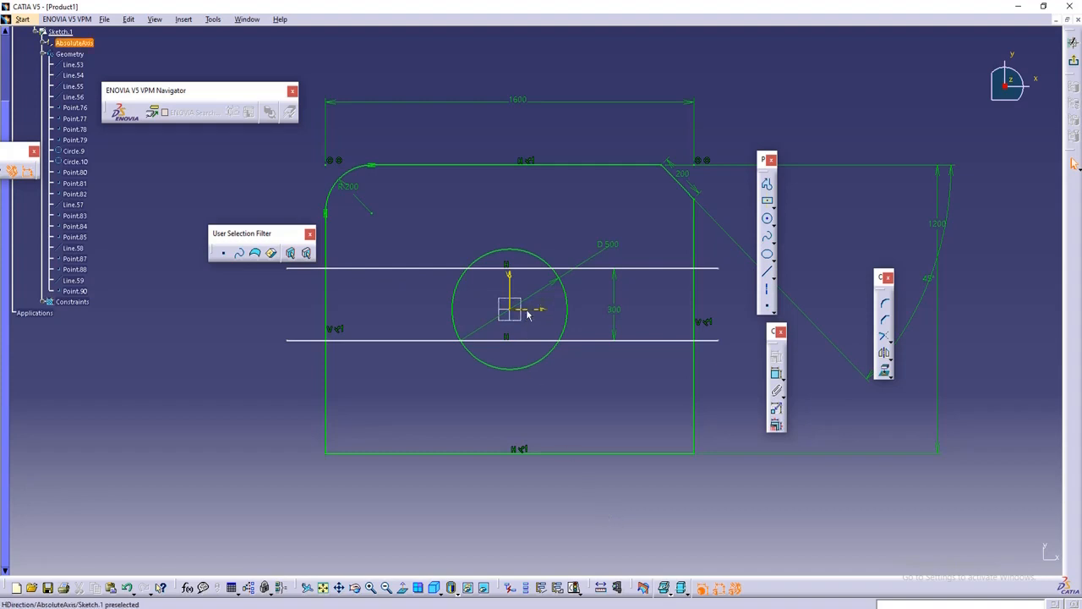
# Step: Dimension the lower horizontal line from the sketch's horizontal axis and set the distance to 150 mm
pyautogui.click(776, 373)
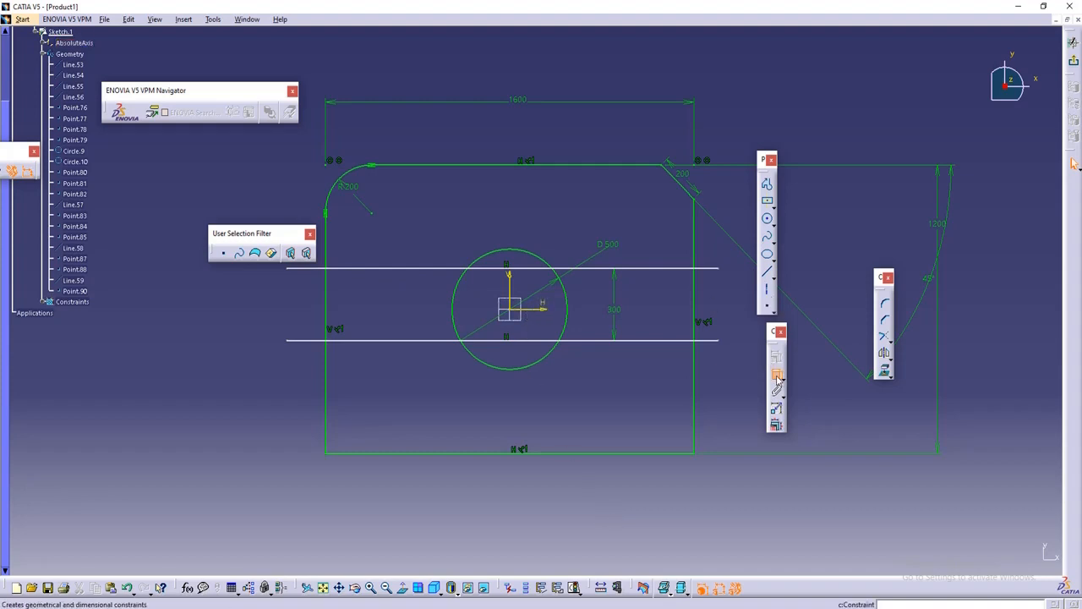
pyautogui.click(538, 311)
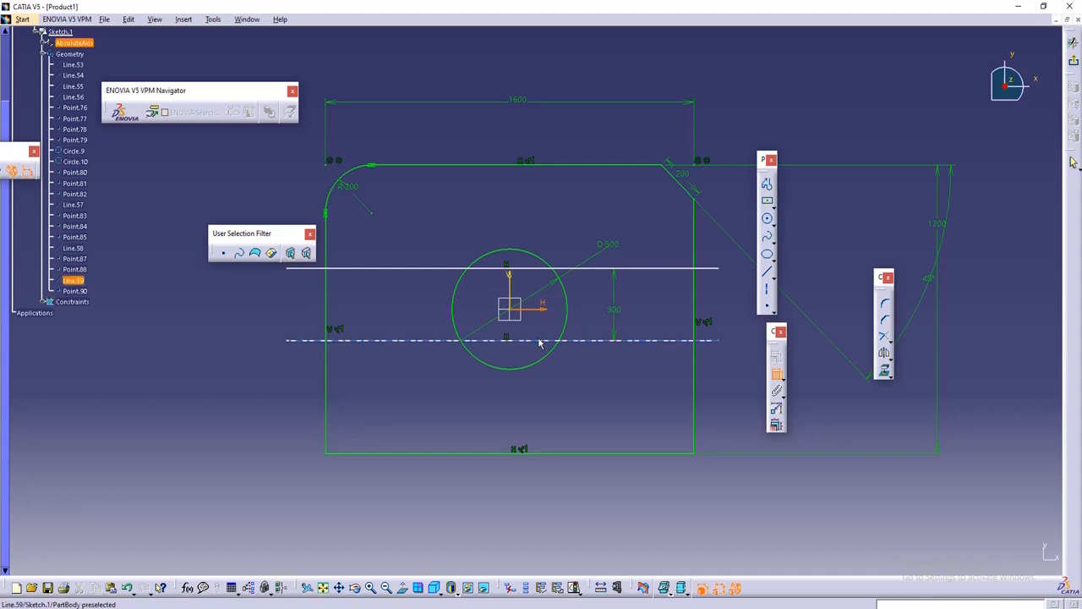
pyautogui.click(539, 340)
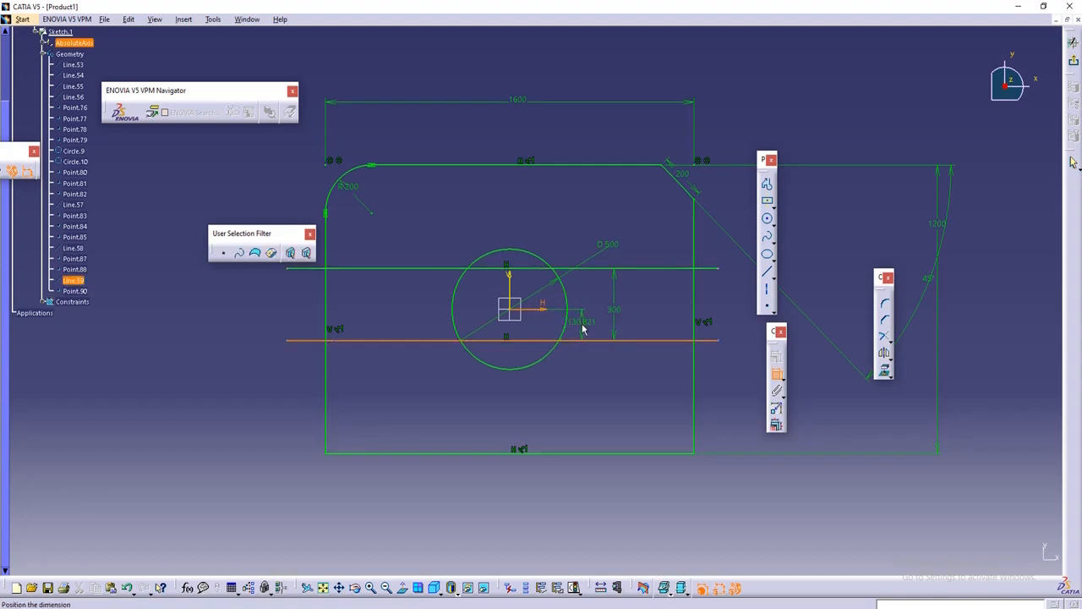
pyautogui.click(583, 329)
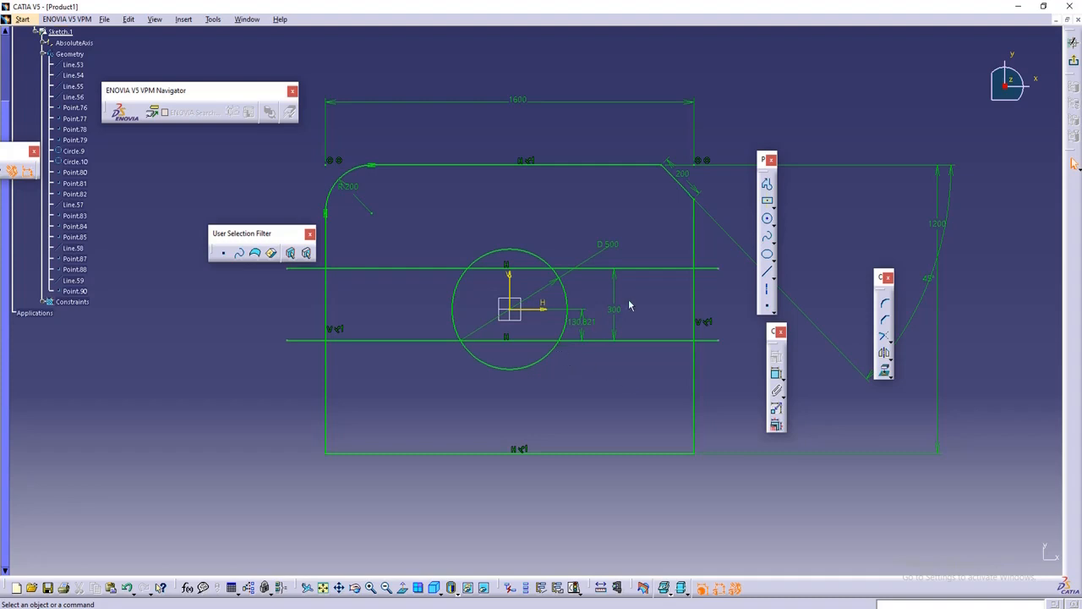
pyautogui.doubleClick(580, 325)
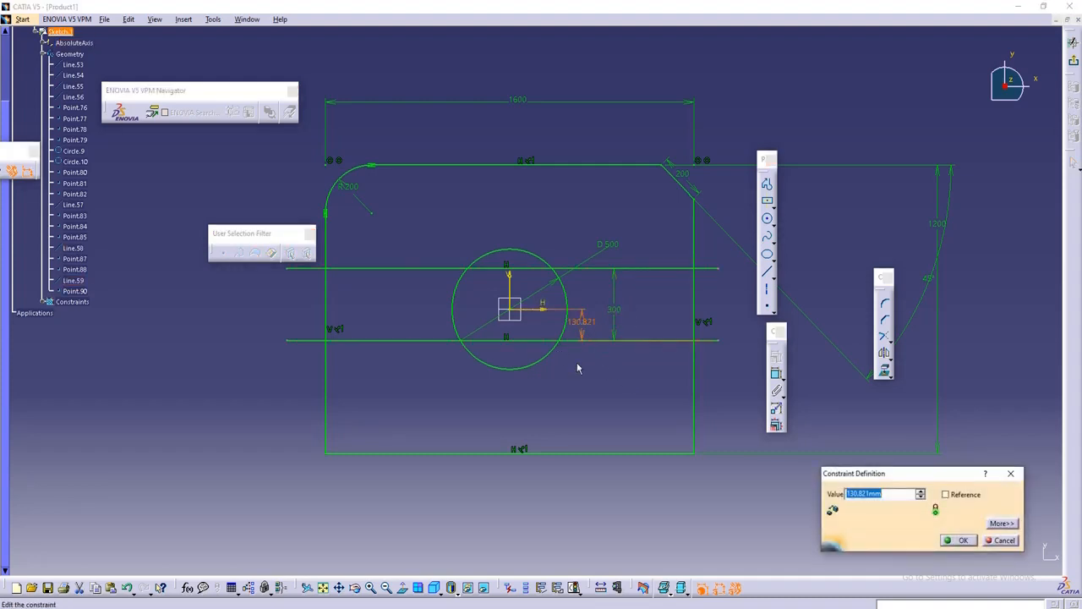
pyautogui.write('150')
pyautogui.click(958, 541)
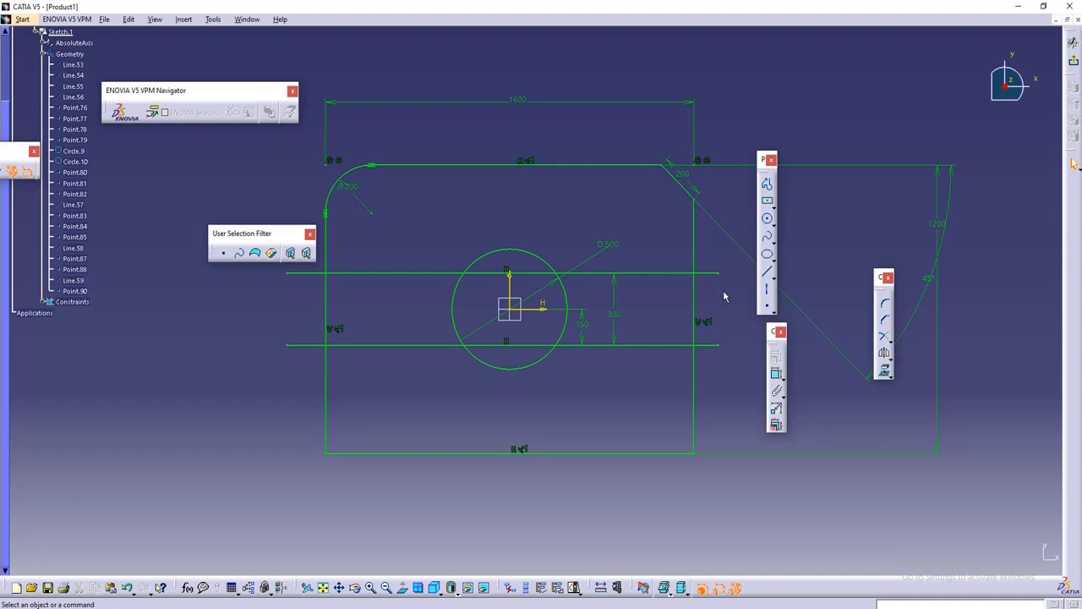
# Step: Quick Trim the ends of both horizontal lines that overhang the plate's left and right edges
pyautogui.click(889, 341)
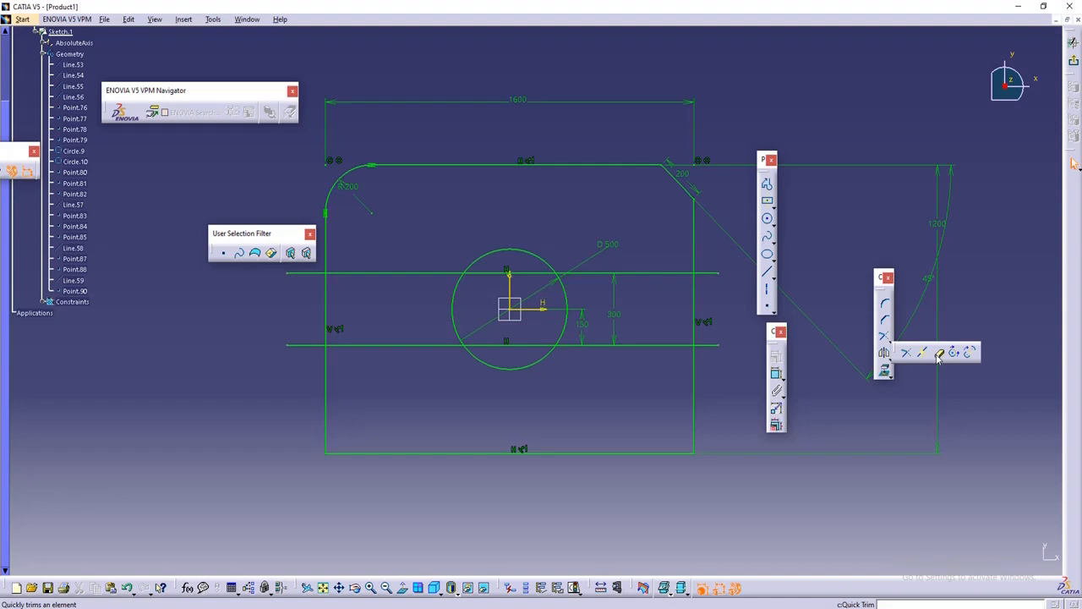
pyautogui.click(937, 357)
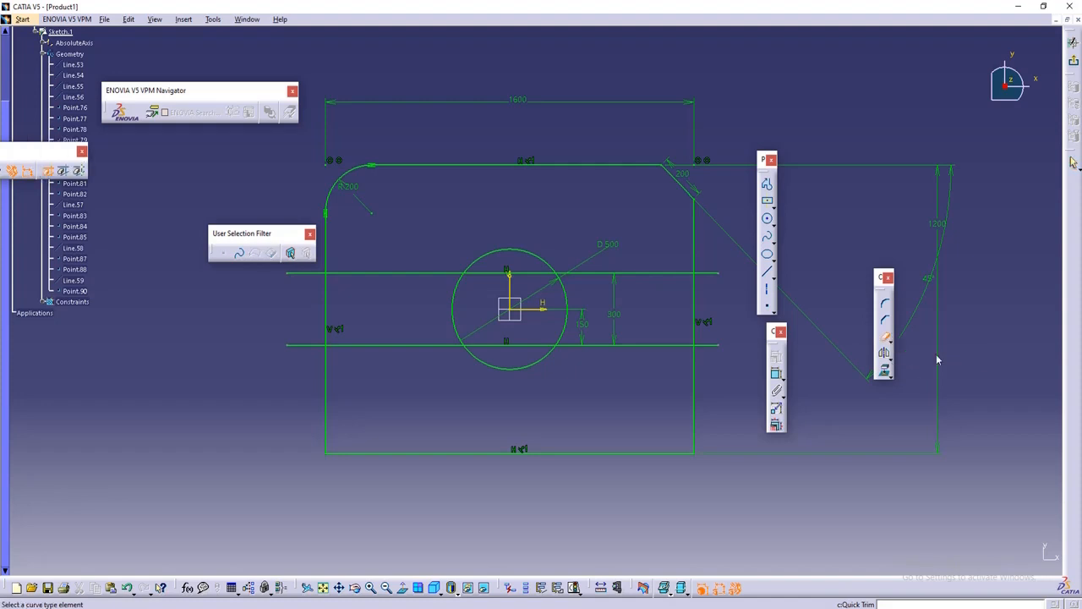
pyautogui.click(883, 336)
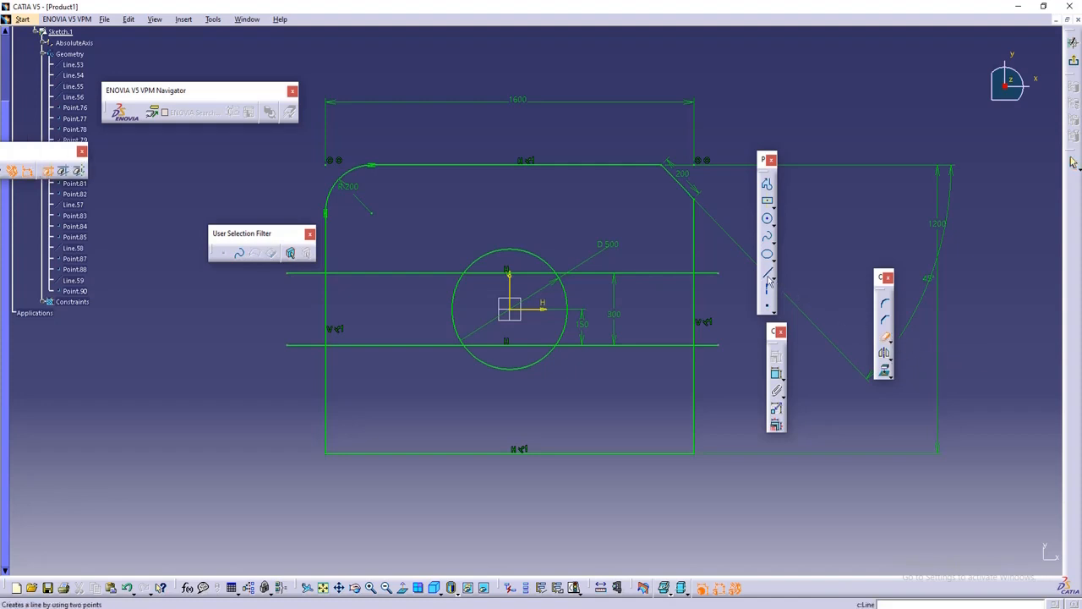
pyautogui.click(709, 272)
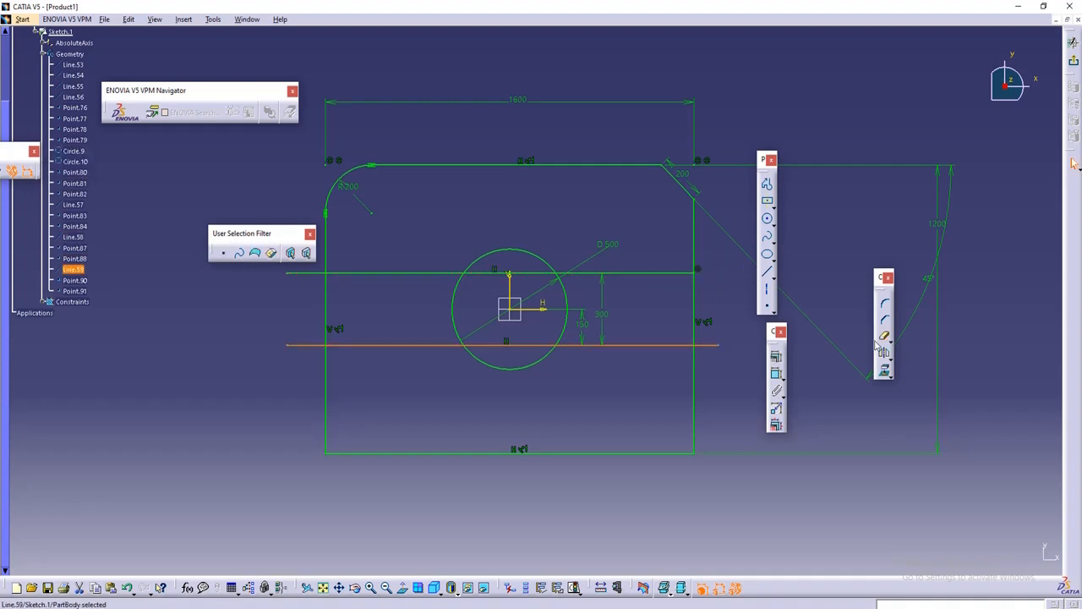
pyautogui.click(710, 345)
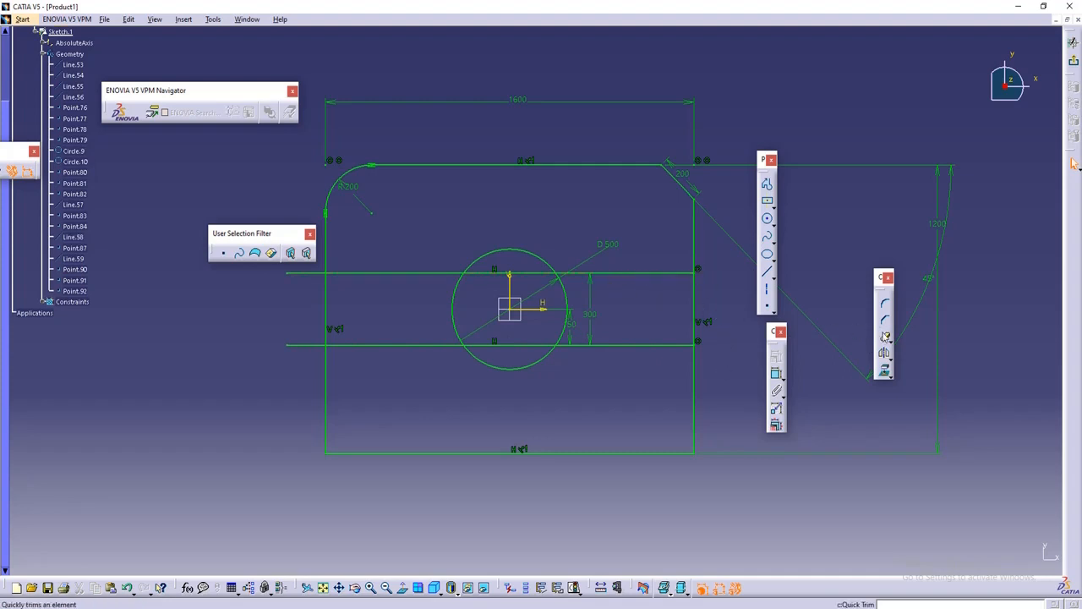
pyautogui.click(884, 334)
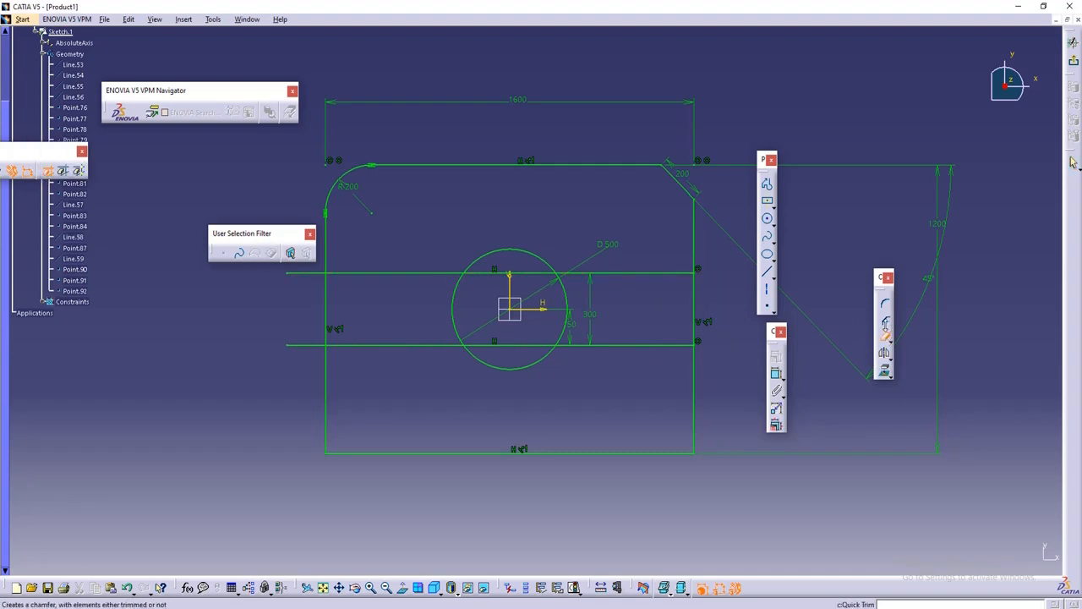
pyautogui.click(302, 272)
pyautogui.click(306, 345)
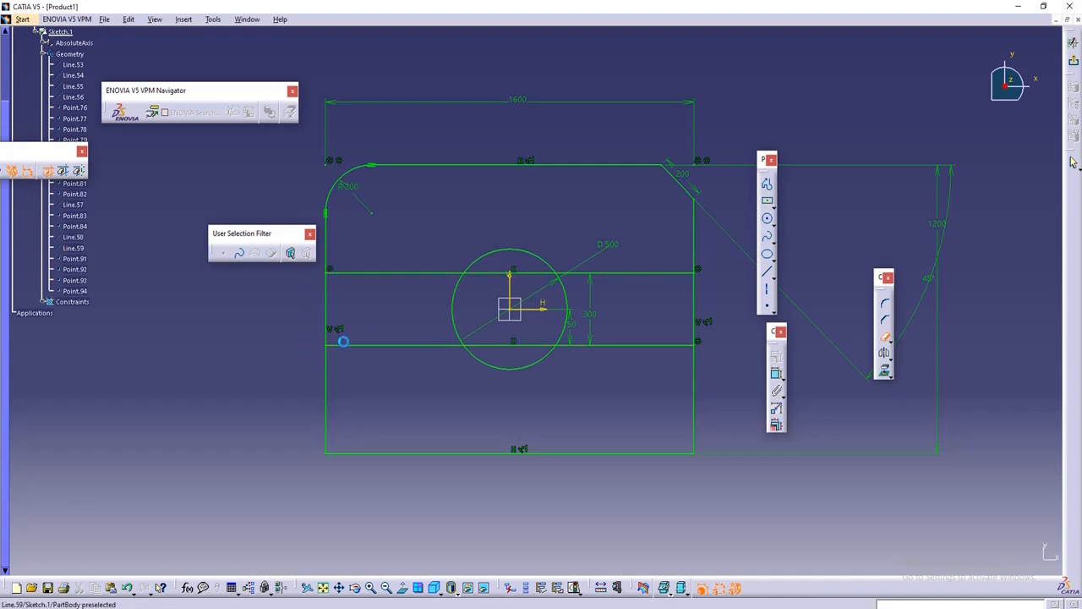
# Step: Quick Trim the segments of both horizontal lines that lie inside the central circle
pyautogui.click(529, 275)
pyautogui.click(520, 344)
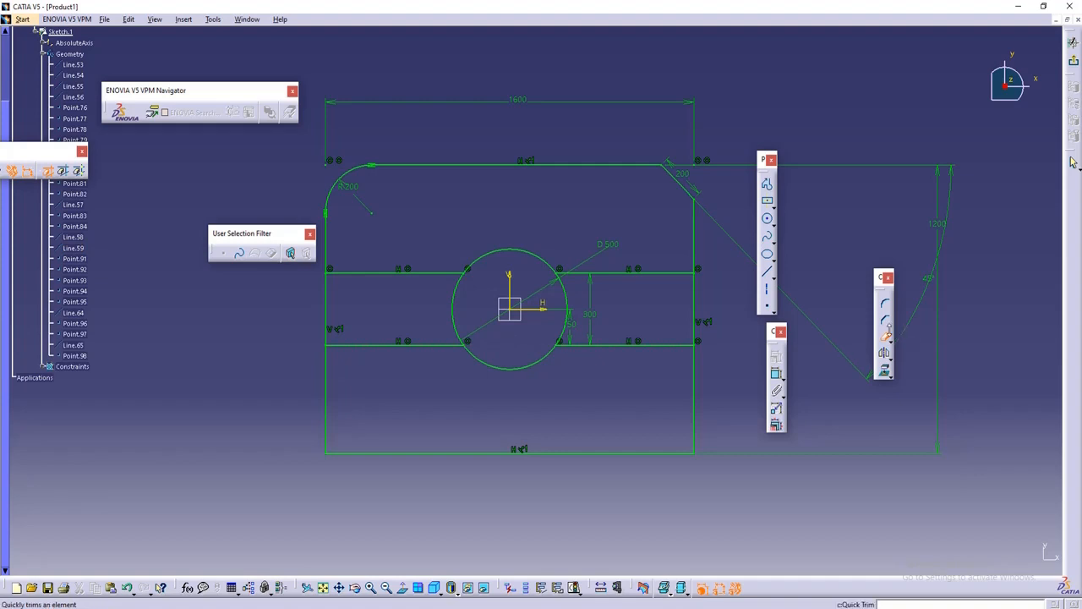
pyautogui.click(885, 336)
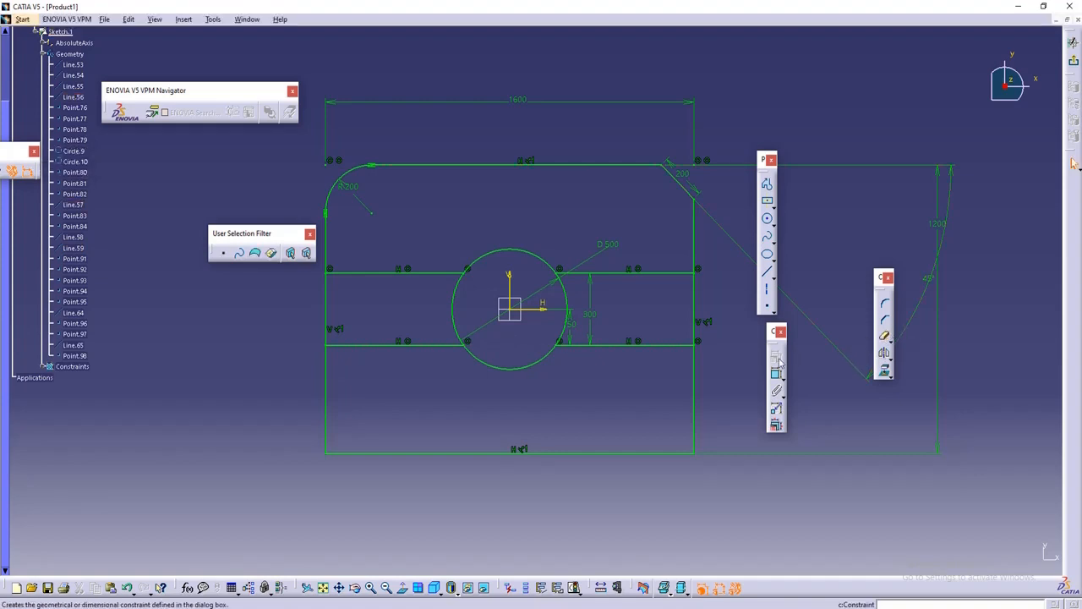
# Step: Sketch a circle of about 108 mm radius centred on the centre point of the R200 rounded corner
pyautogui.moveTo(725, 313); pyautogui.dragTo(721, 314, button='middle')
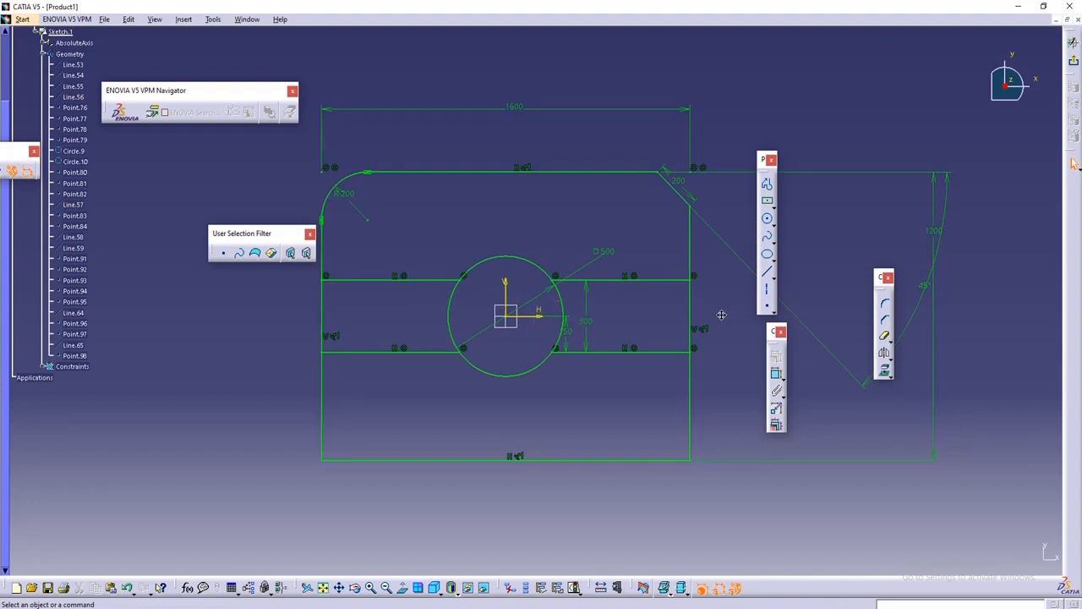
pyautogui.middleClick(712, 357)
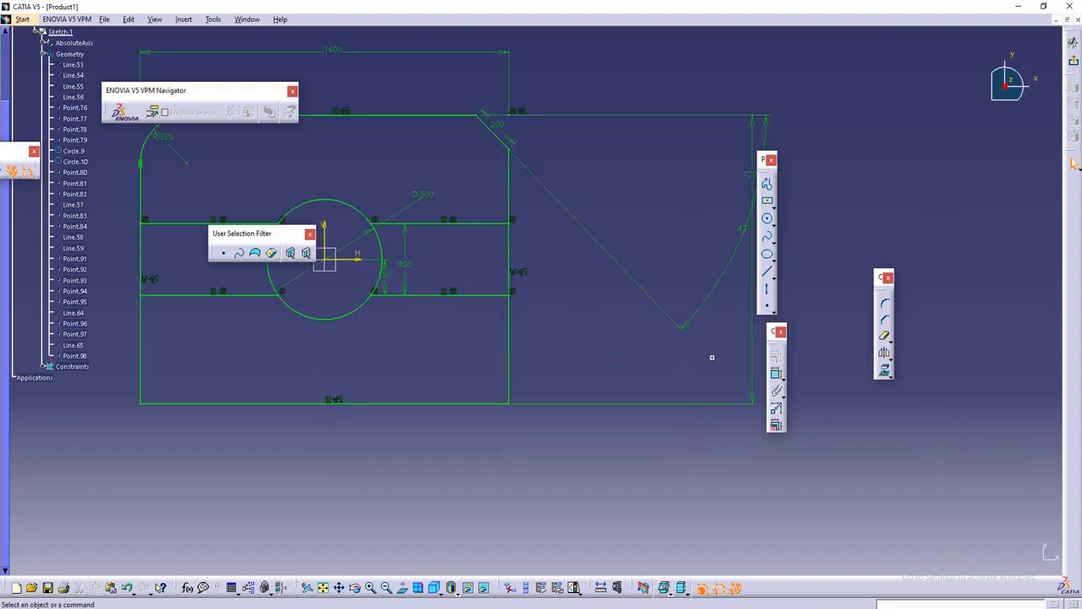
pyautogui.moveTo(577, 267)
pyautogui.mouseDown(button='middle')
pyautogui.moveTo(714, 347)
pyautogui.moveTo(774, 331)
pyautogui.mouseUp(button='middle')
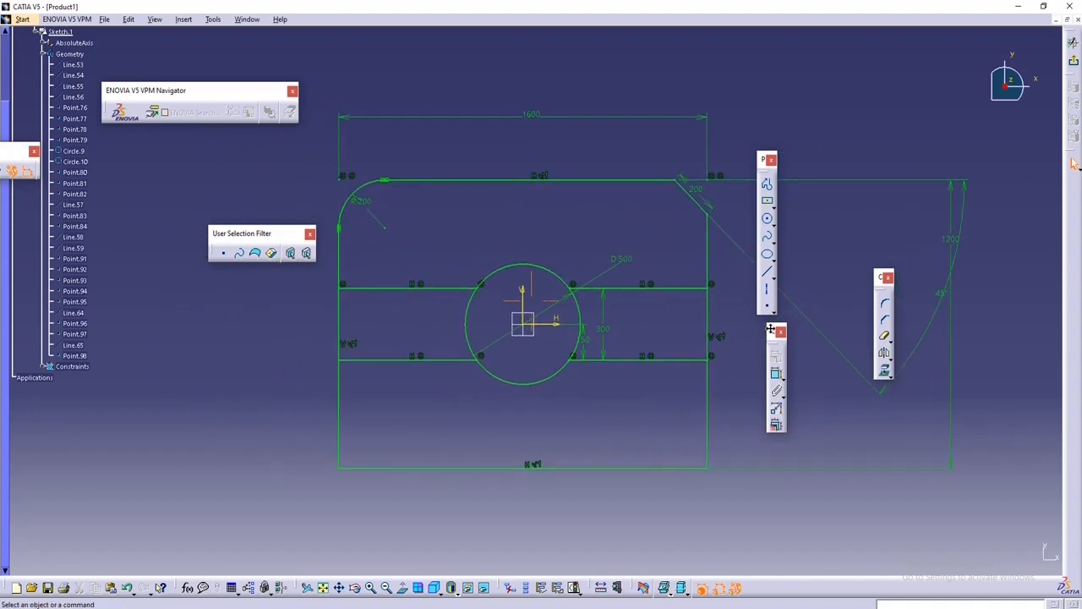
pyautogui.click(767, 218)
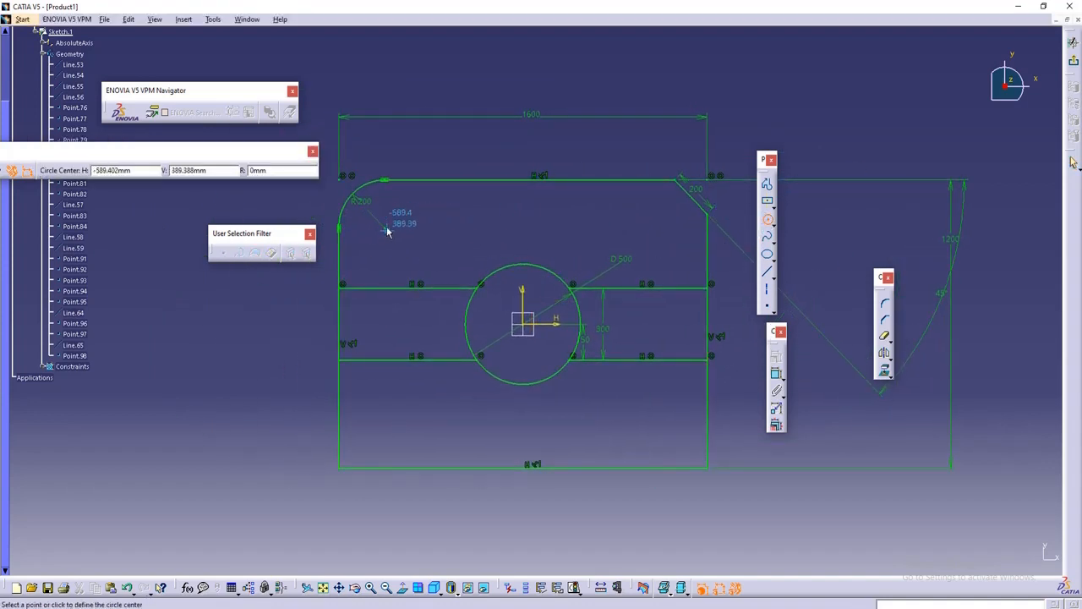
pyautogui.click(385, 228)
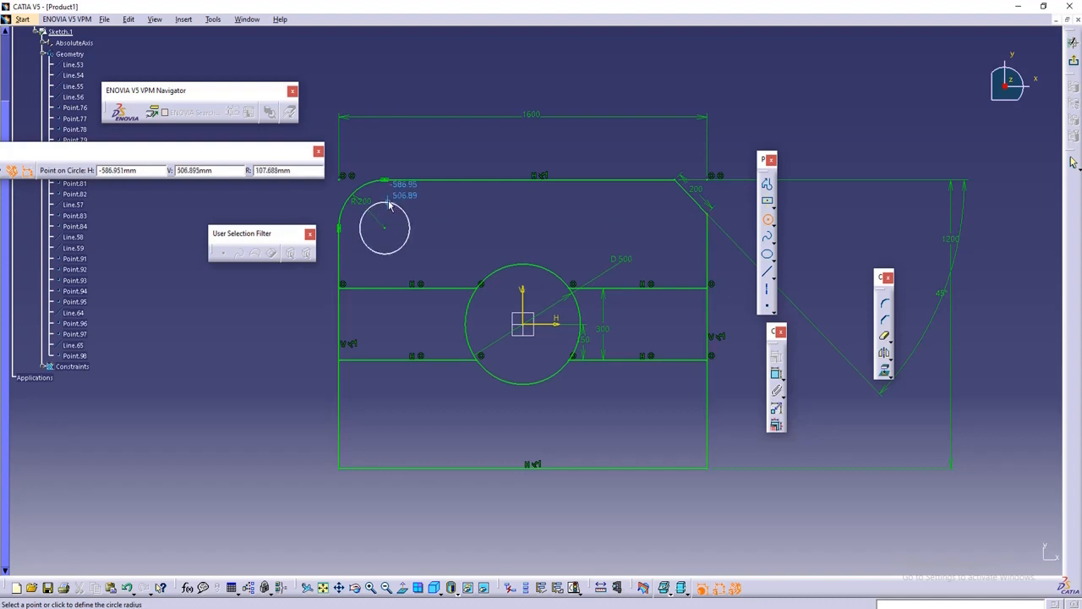
pyautogui.click(392, 204)
pyautogui.click(443, 224)
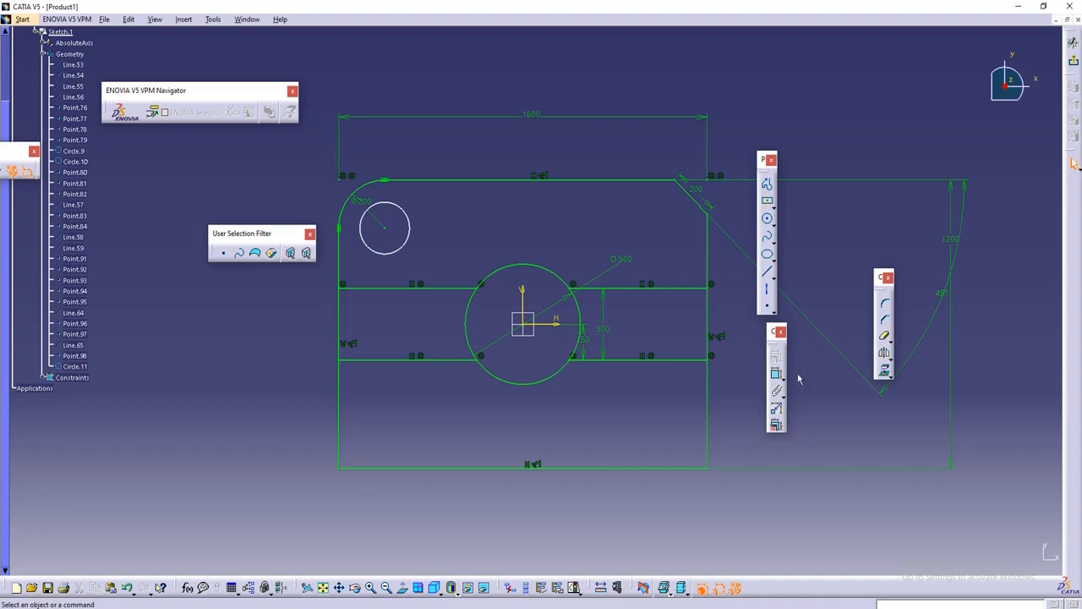
# Step: Dimension the circle inside the plate's upper rounded corner and set its diameter to 200 mm
pyautogui.click(392, 205)
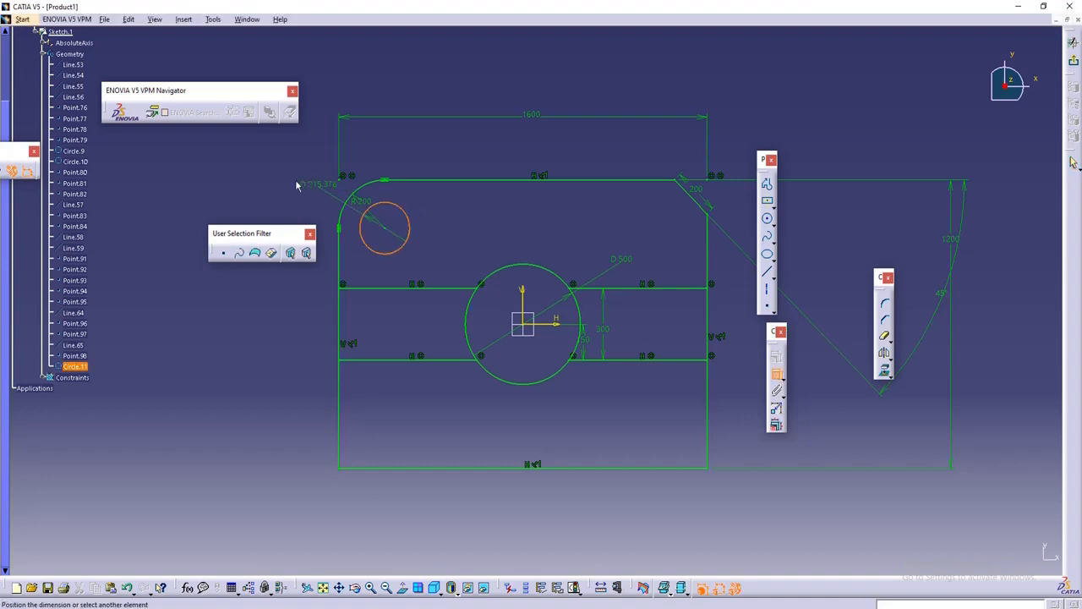
pyautogui.click(283, 177)
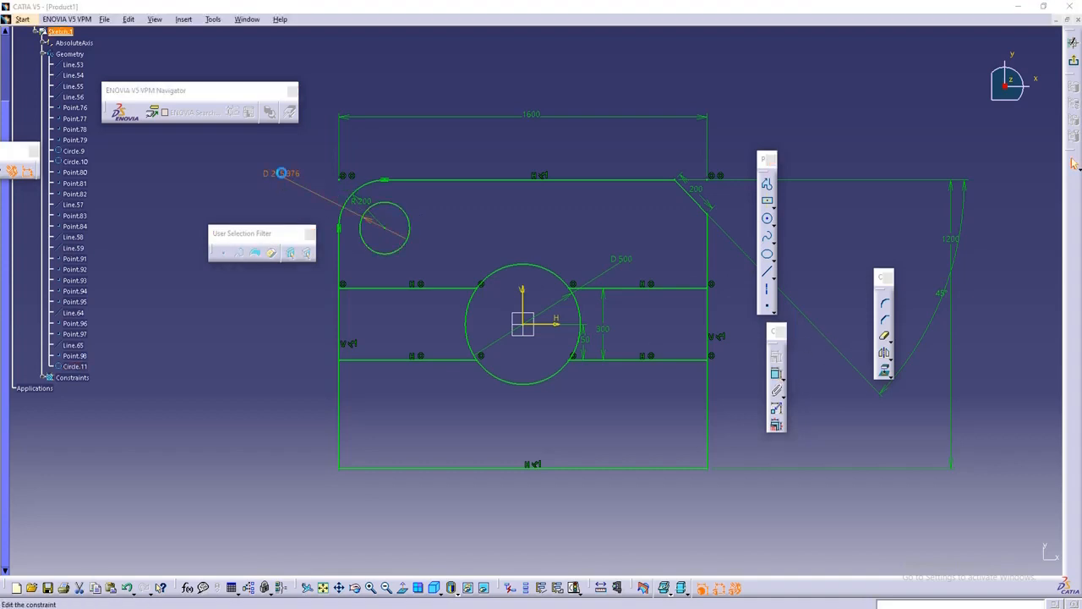
pyautogui.doubleClick(282, 177)
pyautogui.write('200')
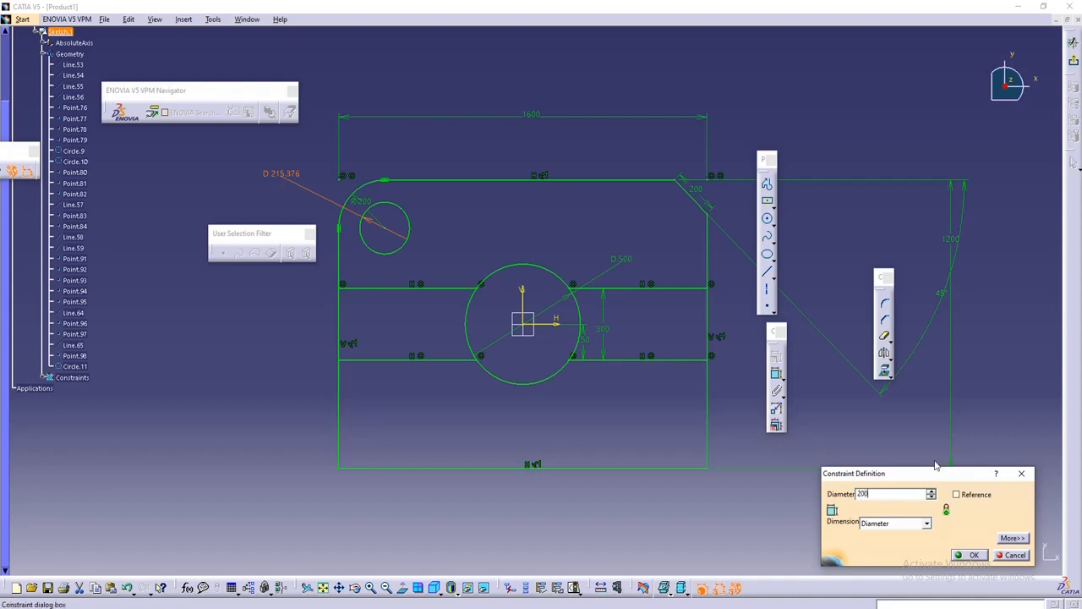
pyautogui.click(970, 555)
pyautogui.click(640, 490)
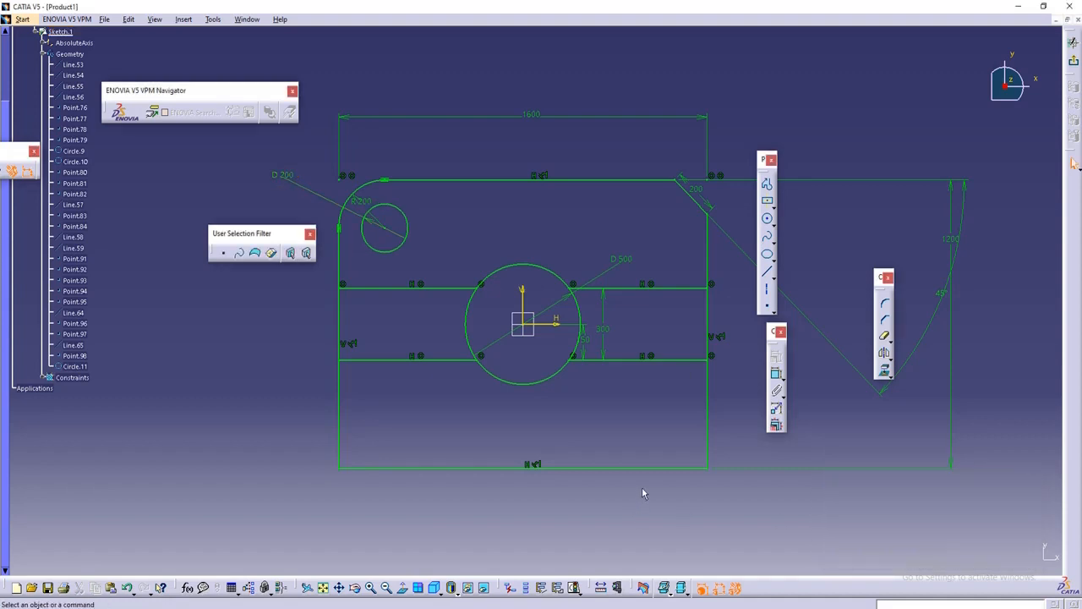
# Step: Sketch a circle of about 198 mm radius centred on the sketch origin, inside the 500 mm circle
pyautogui.moveTo(640, 488); pyautogui.dragTo(631, 490, button='middle')
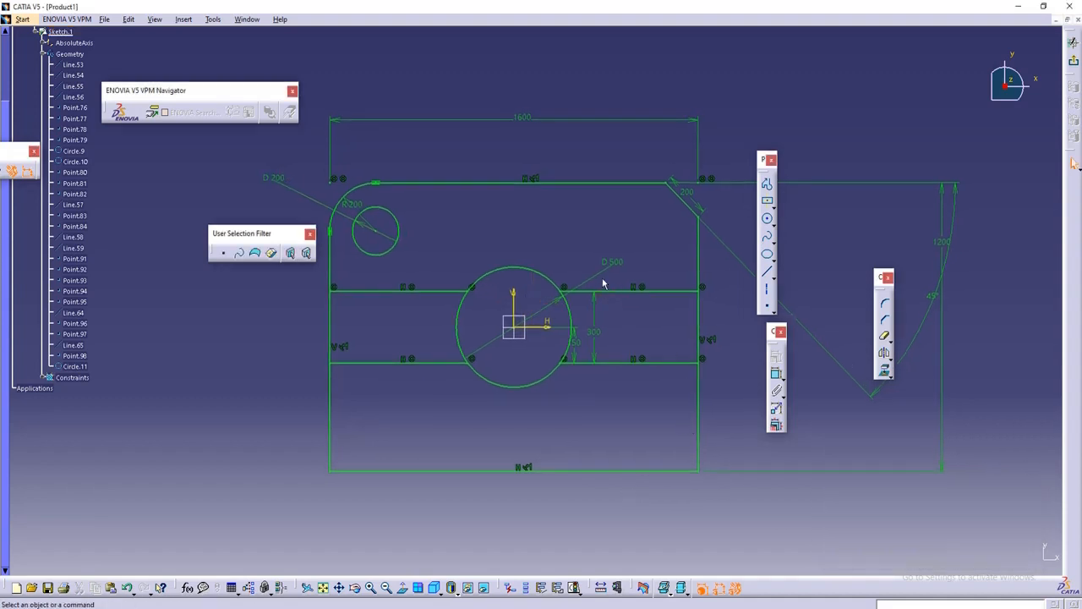
pyautogui.moveTo(603, 284); pyautogui.dragTo(623, 270, button='middle')
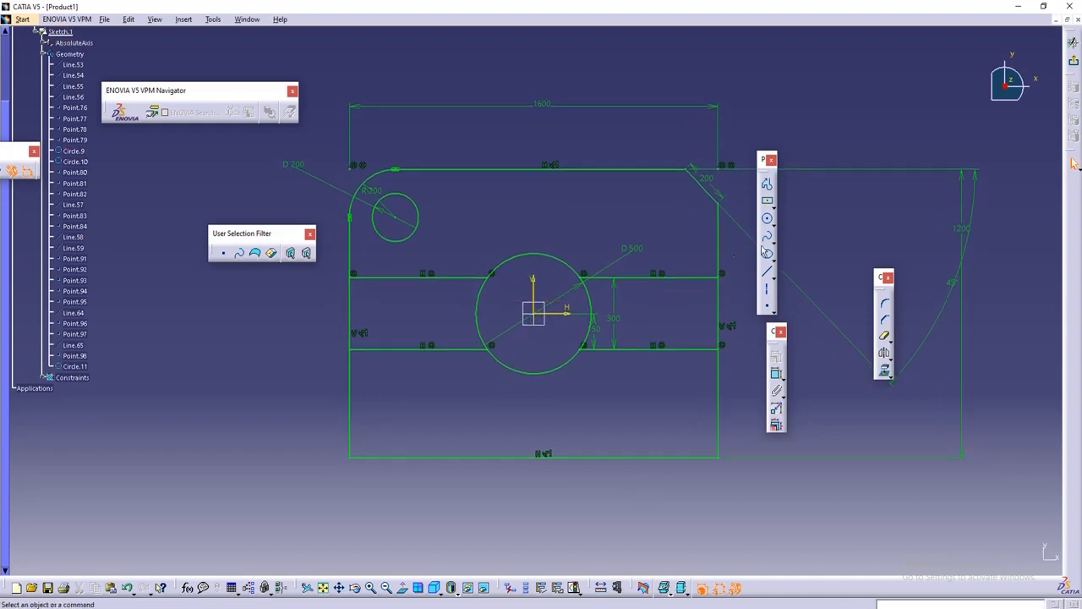
pyautogui.click(767, 218)
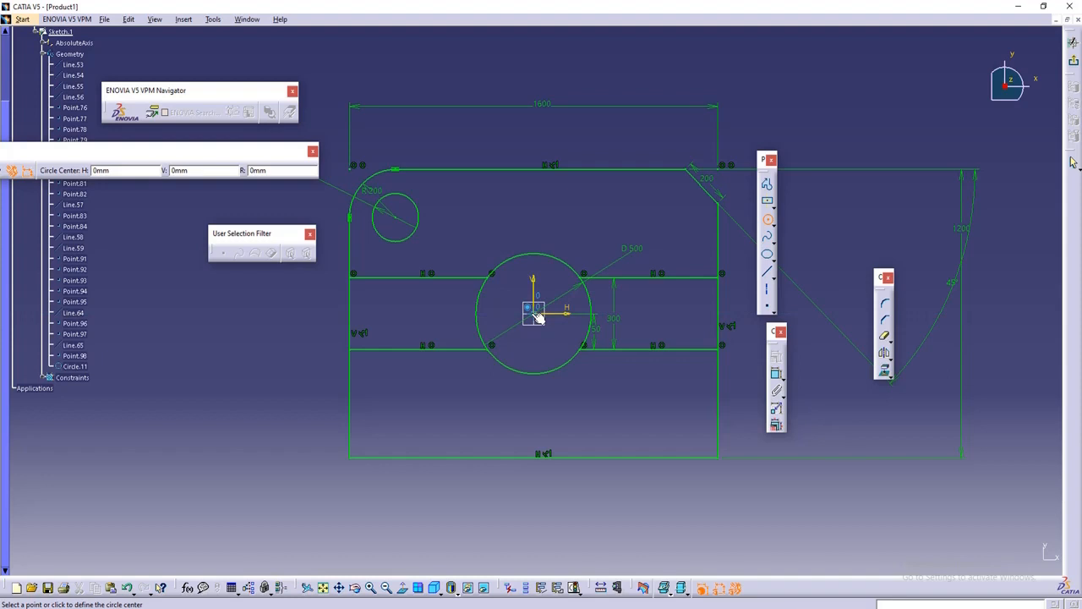
pyautogui.click(538, 318)
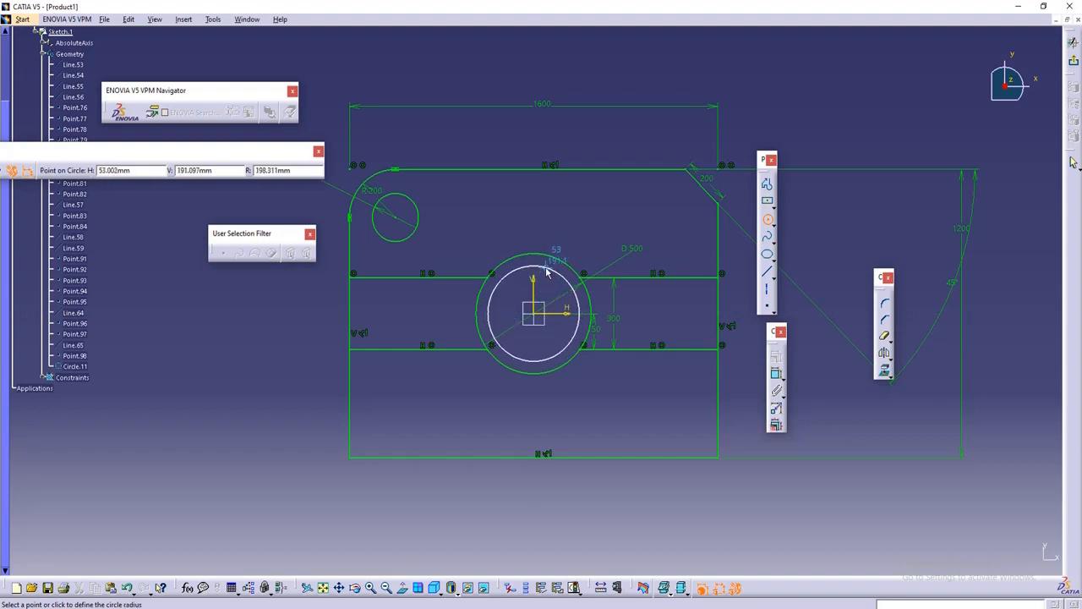
pyautogui.click(546, 273)
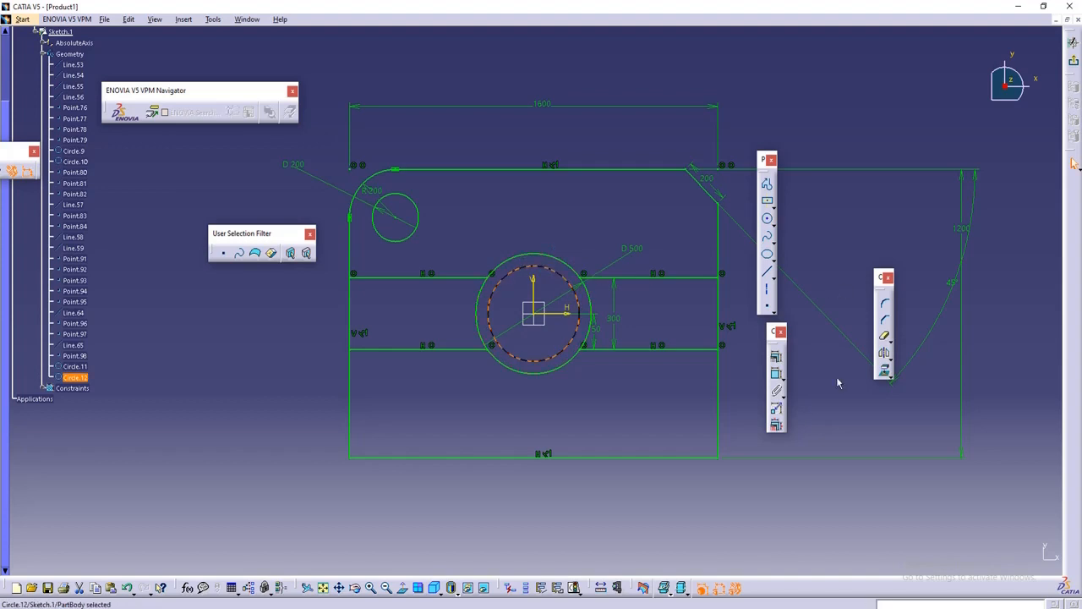
pyautogui.click(844, 509)
# Step: Dimension the inner central circle and set its diameter to 400 mm
pyautogui.click(777, 374)
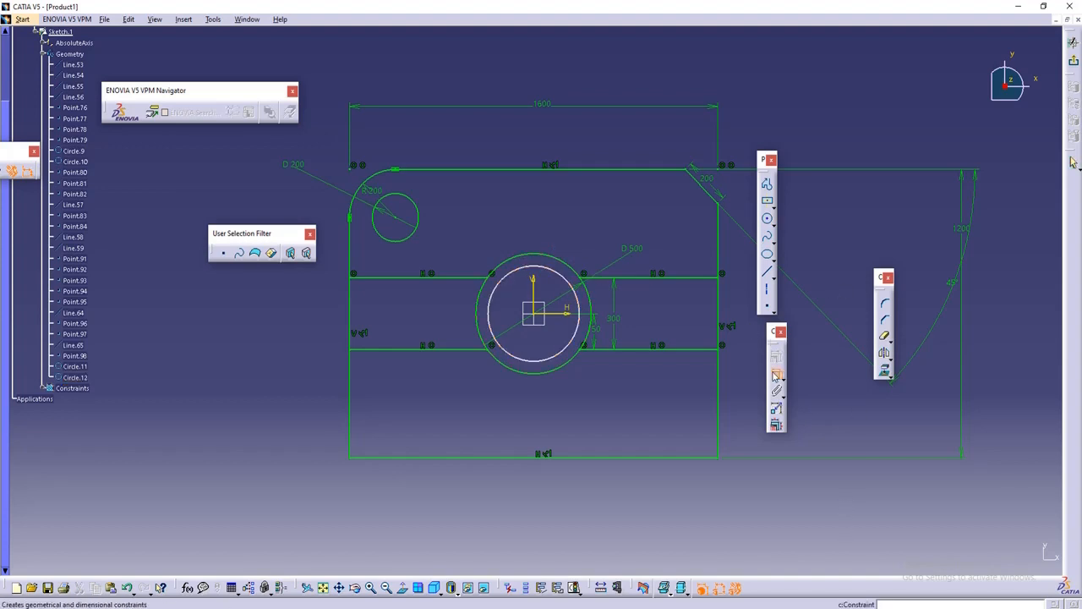
pyautogui.click(560, 267)
pyautogui.click(596, 208)
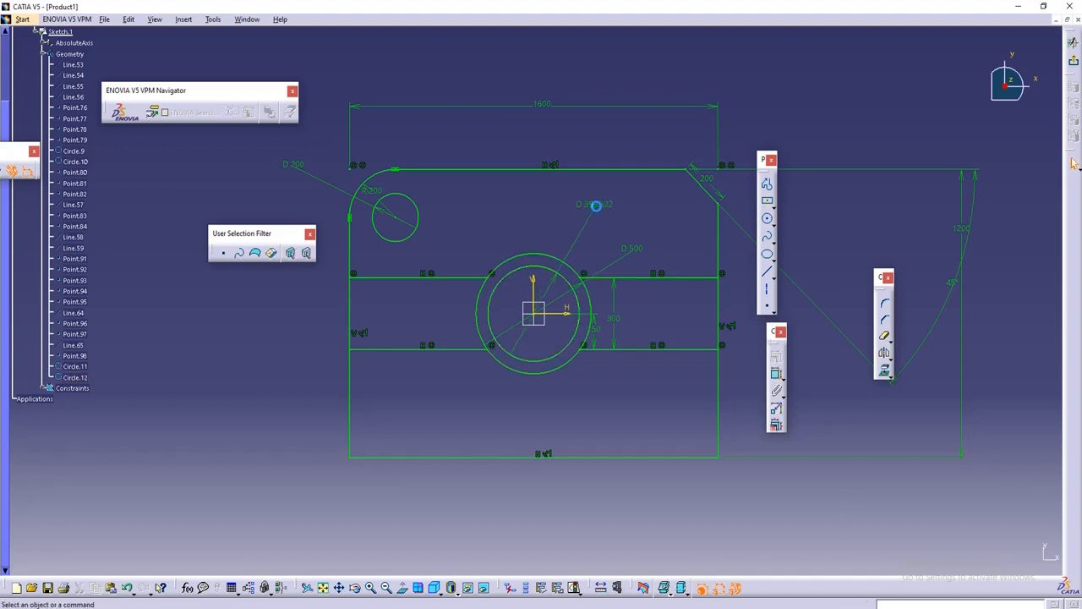
pyautogui.doubleClick(607, 207)
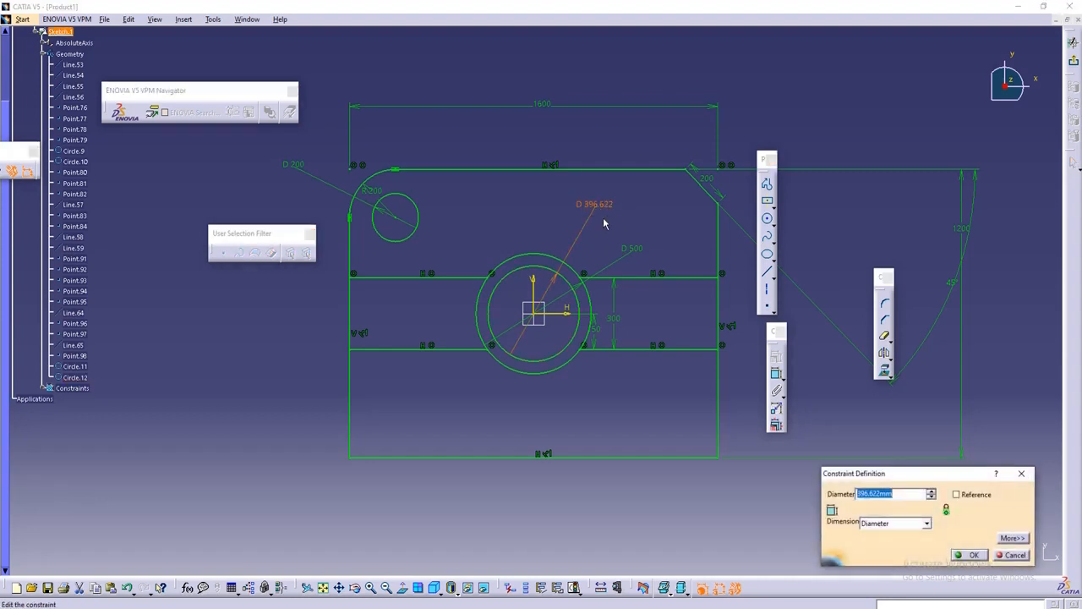
pyautogui.write('400')
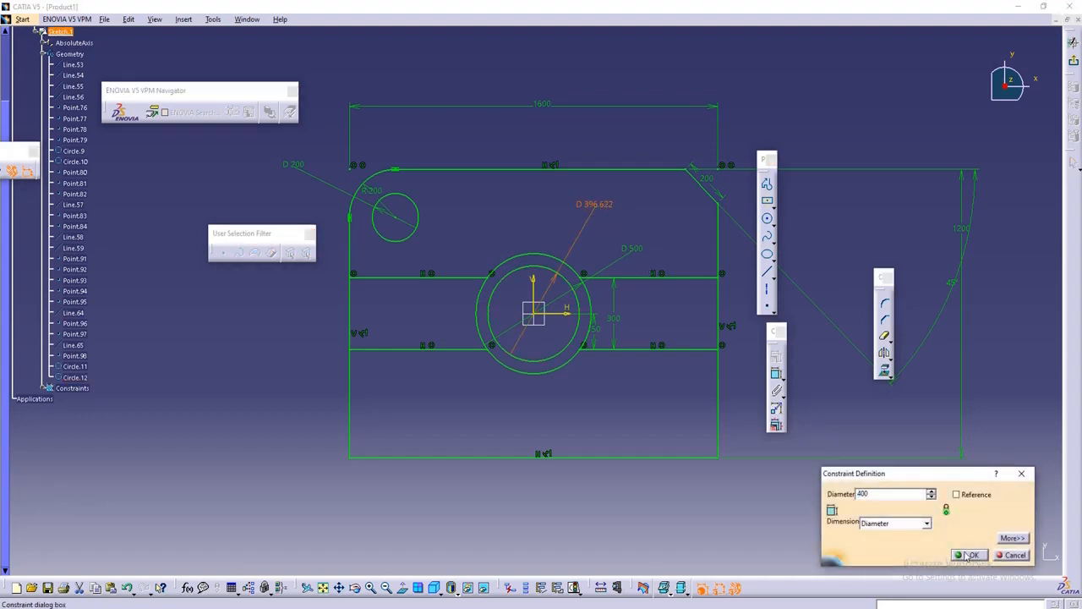
pyautogui.click(969, 555)
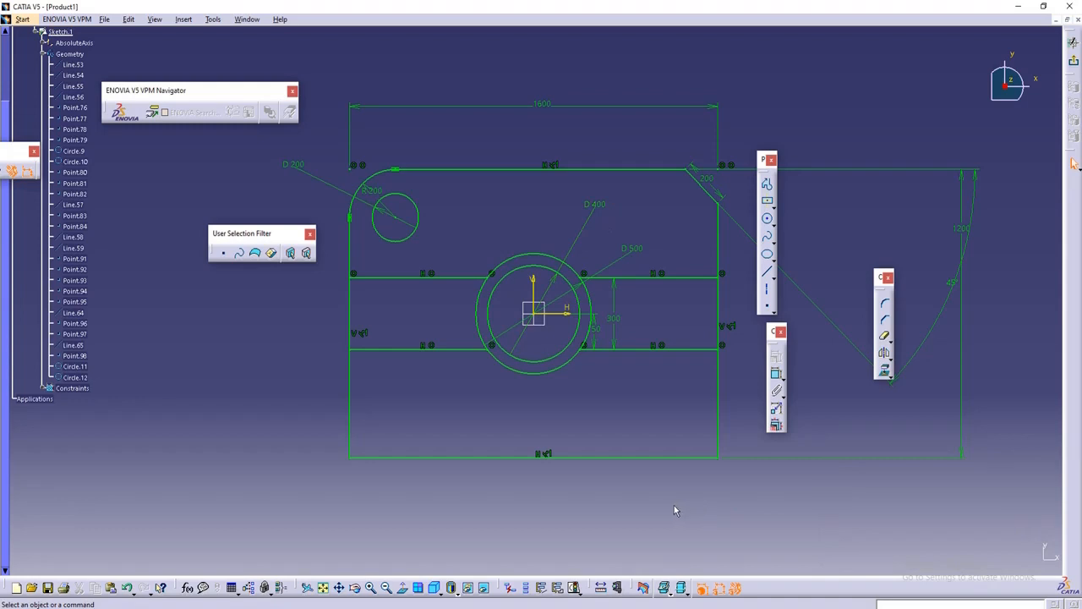
# Step: Round the plate's lower-left corner with a Corner between the left and bottom edges and set its radius to 200 mm
pyautogui.moveTo(673, 505); pyautogui.dragTo(667, 505, button='middle')
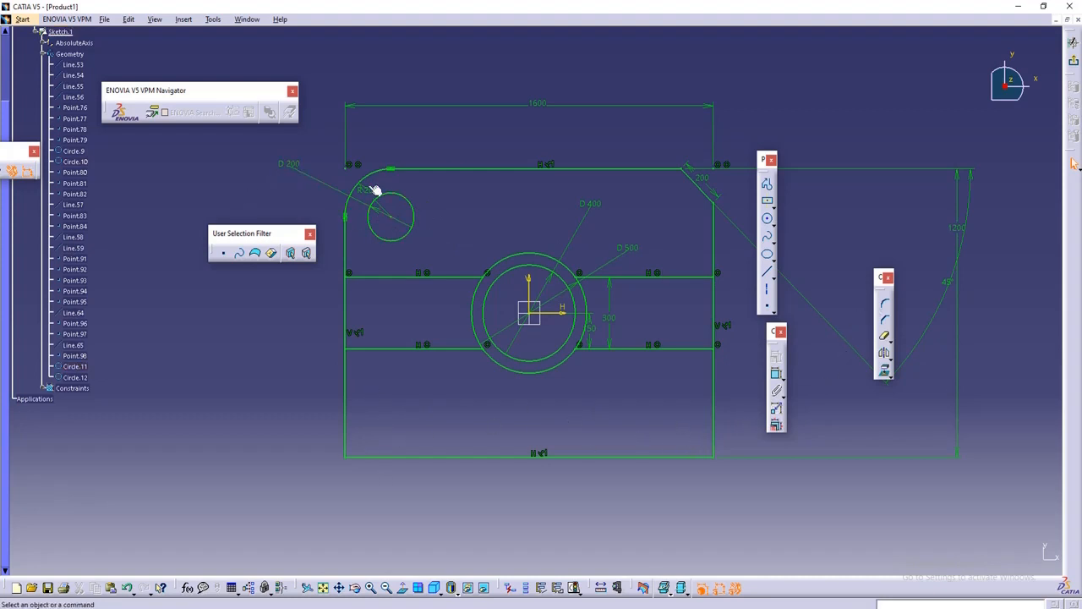
pyautogui.click(885, 303)
pyautogui.click(345, 440)
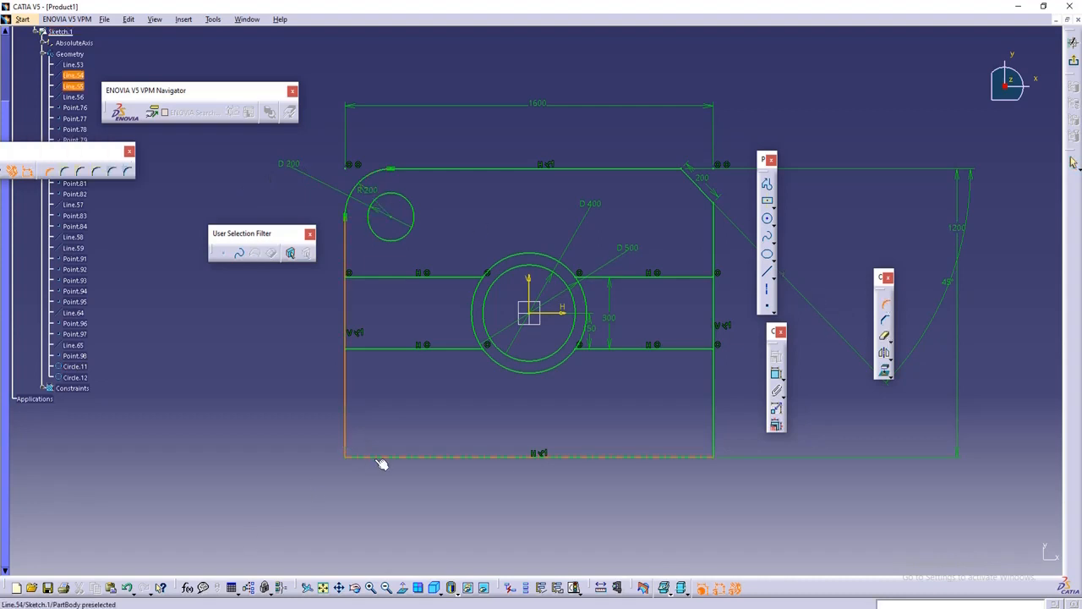
pyautogui.click(379, 457)
pyautogui.click(381, 434)
pyautogui.doubleClick(381, 434)
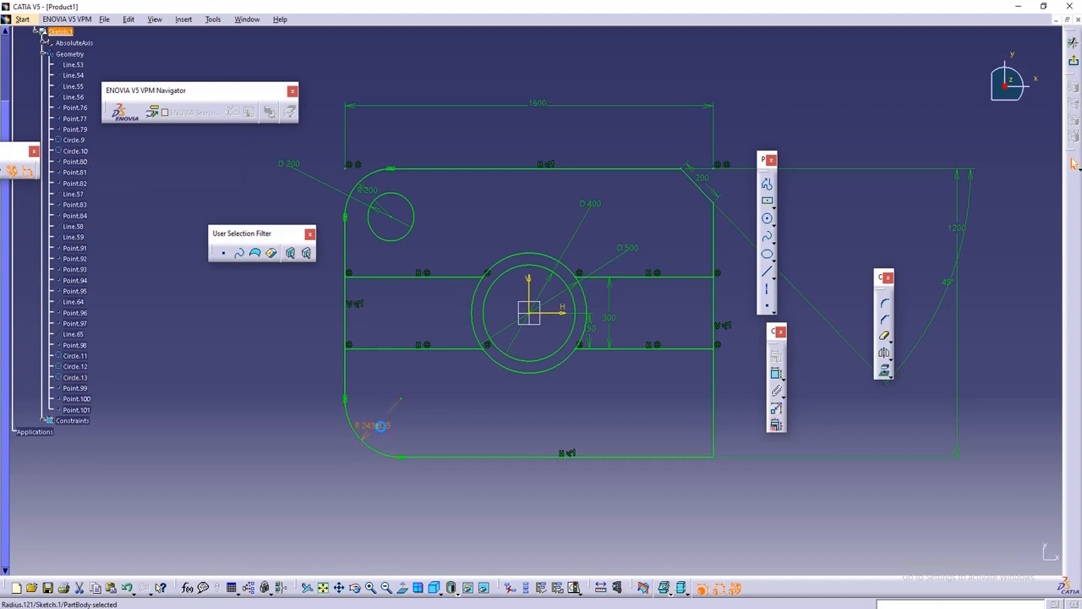
pyautogui.write('2')
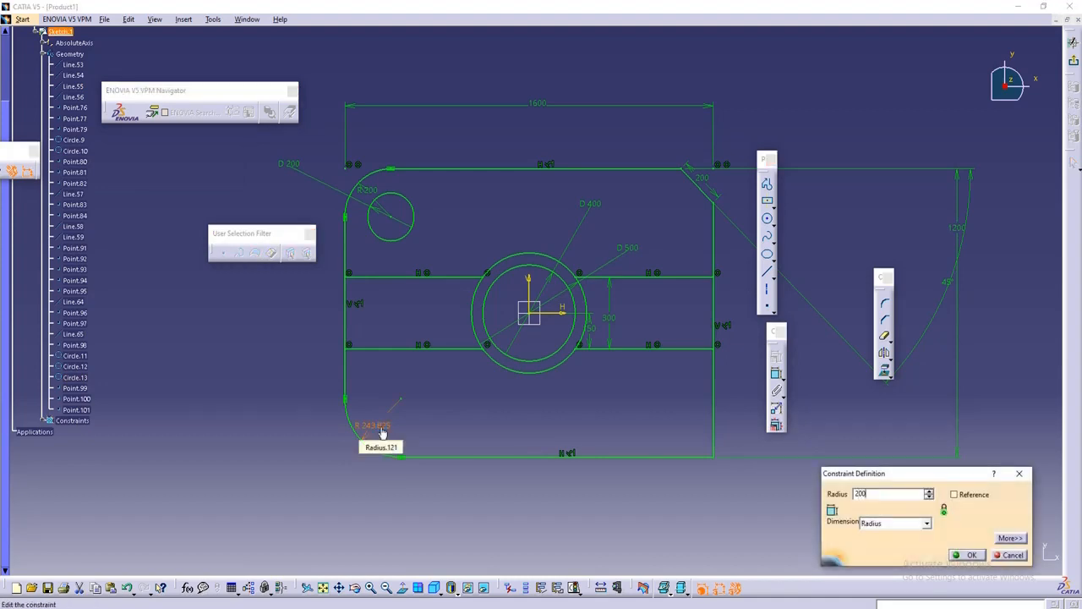
pyautogui.write('00')
pyautogui.press('Return')
pyautogui.click(545, 473)
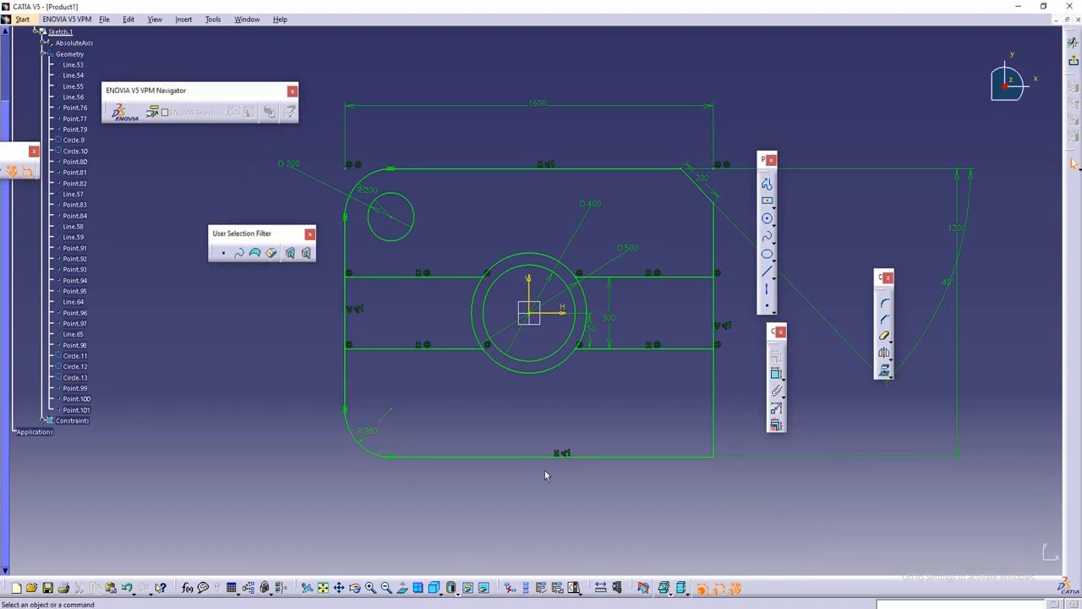
# Step: Sketch a circle of about 108 mm radius centred on the centre point of the lower-left rounded corner
pyautogui.click(767, 218)
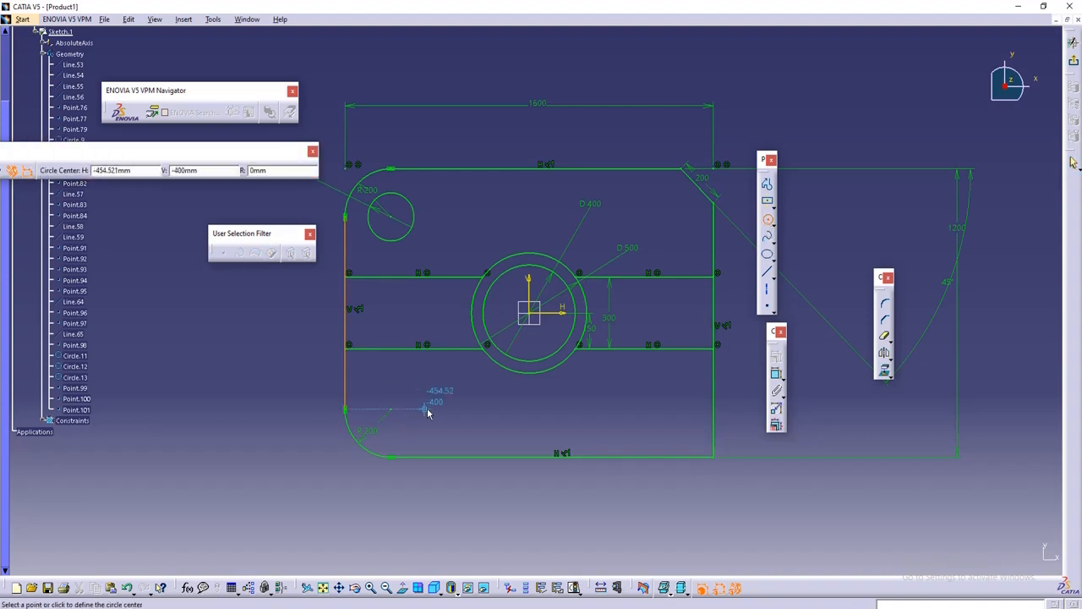
pyautogui.click(391, 410)
pyautogui.click(411, 394)
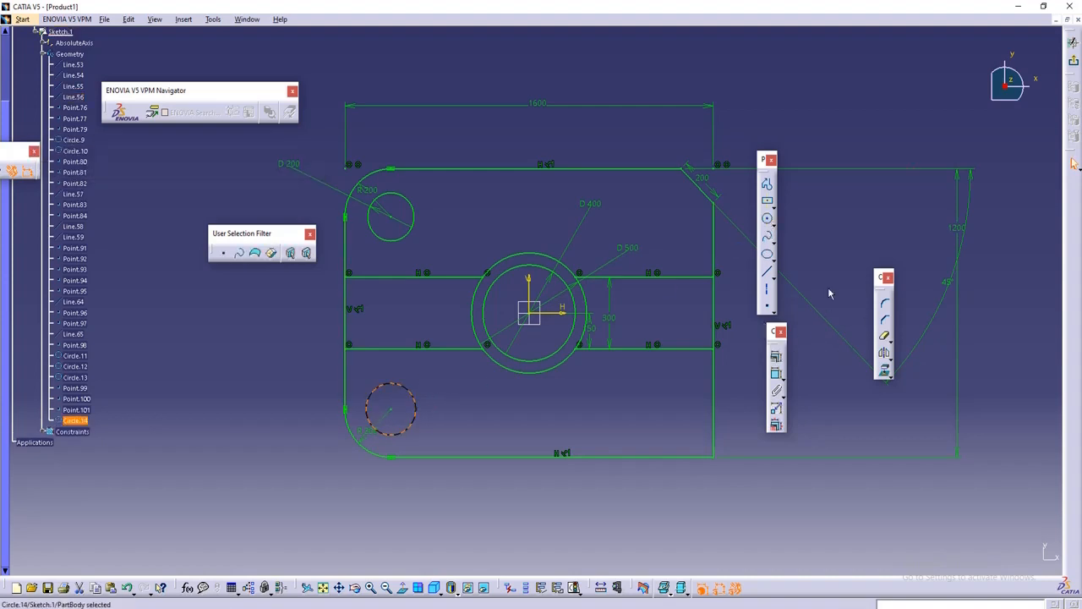
pyautogui.click(766, 218)
# Step: Dimension the circle in the lower-left corner and set its diameter to 200 mm
pyautogui.click(777, 373)
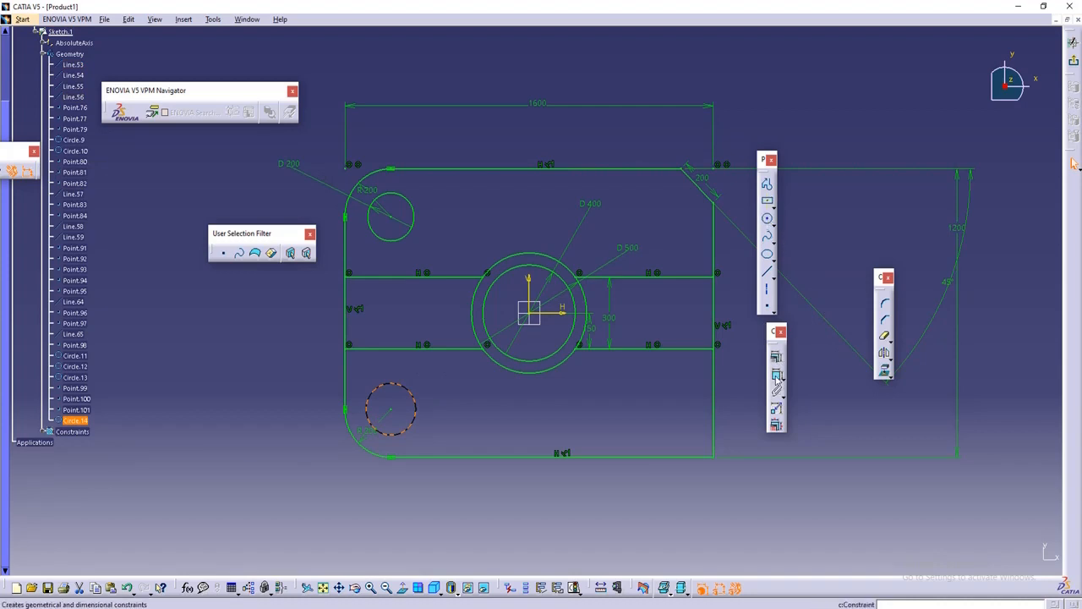
pyautogui.click(394, 434)
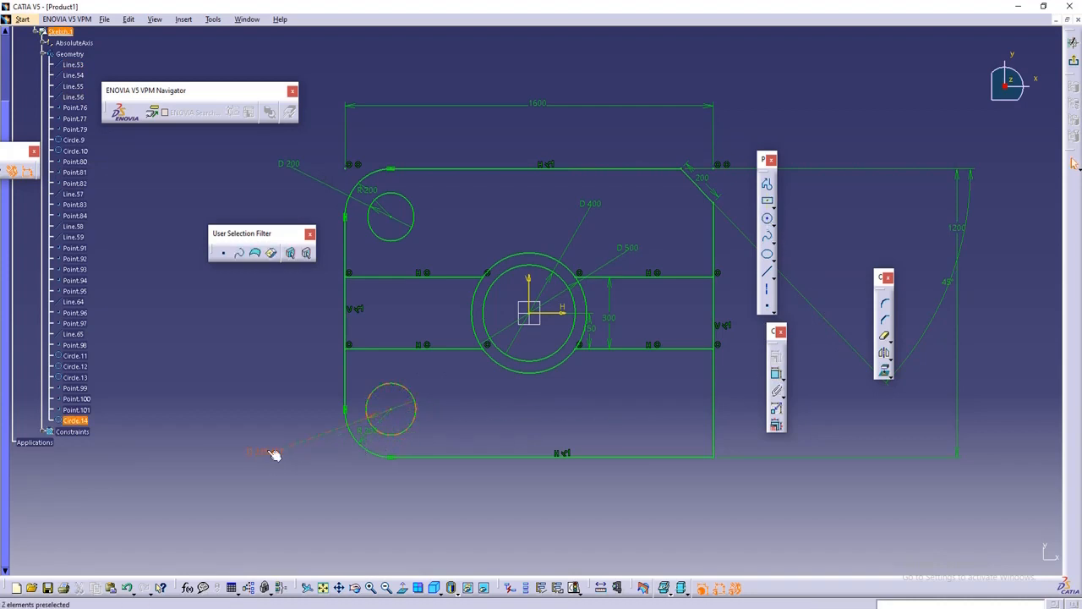
pyautogui.doubleClick(272, 451)
pyautogui.write('200')
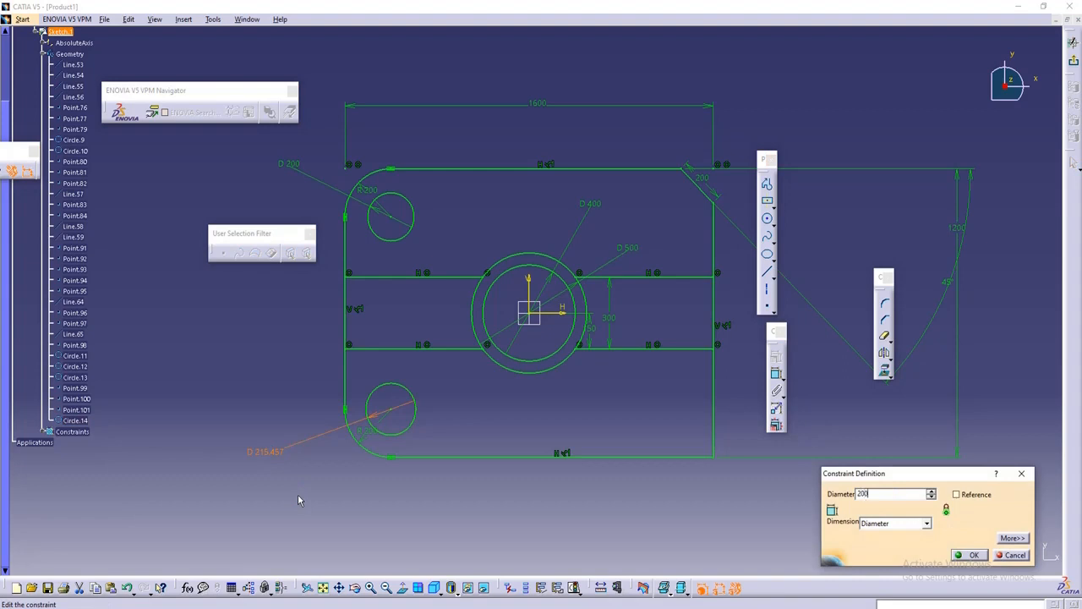
pyautogui.click(981, 555)
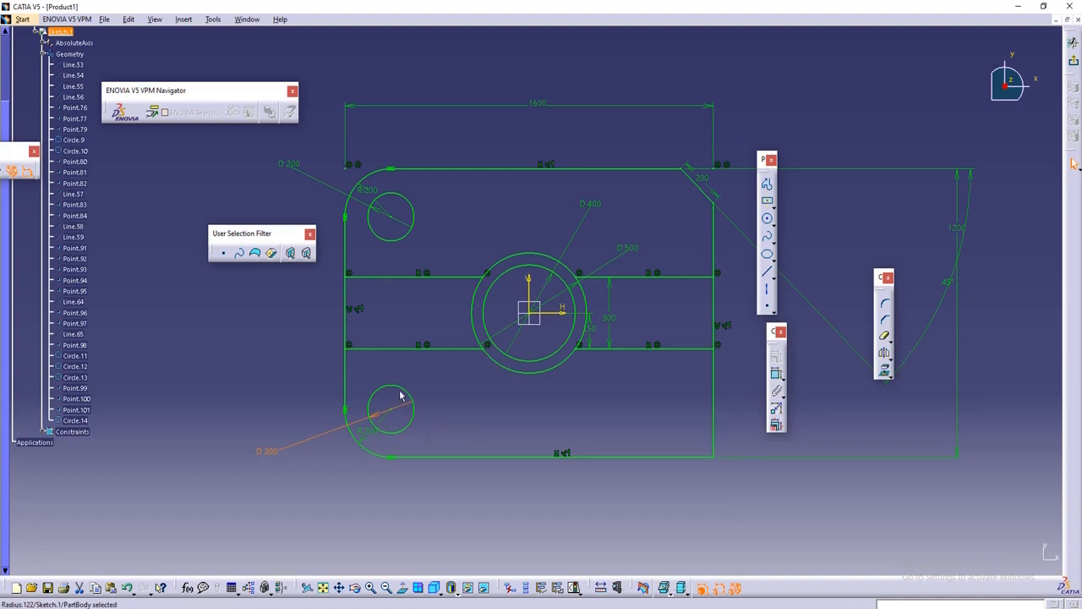
# Step: Sketch a slightly smaller off-centre circle that overlaps the 200 mm hole in the lower-left corner
pyautogui.moveTo(344, 432); pyautogui.dragTo(332, 399, button='middle')
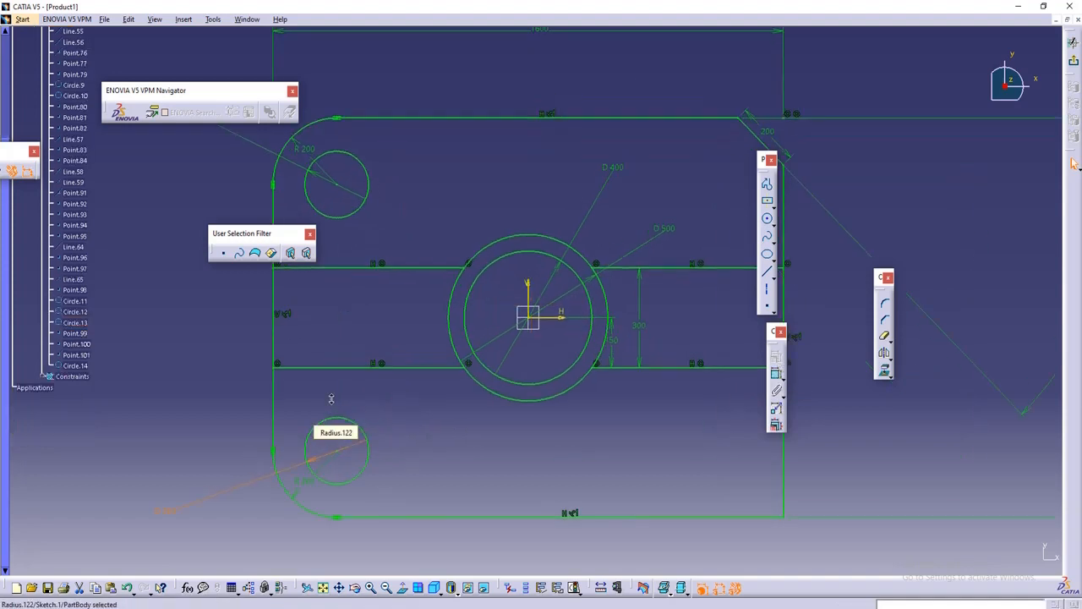
pyautogui.moveTo(428, 441); pyautogui.dragTo(509, 427, button='middle')
pyautogui.moveTo(321, 440); pyautogui.dragTo(316, 412, button='middle')
pyautogui.moveTo(471, 438); pyautogui.dragTo(472, 417, button='middle')
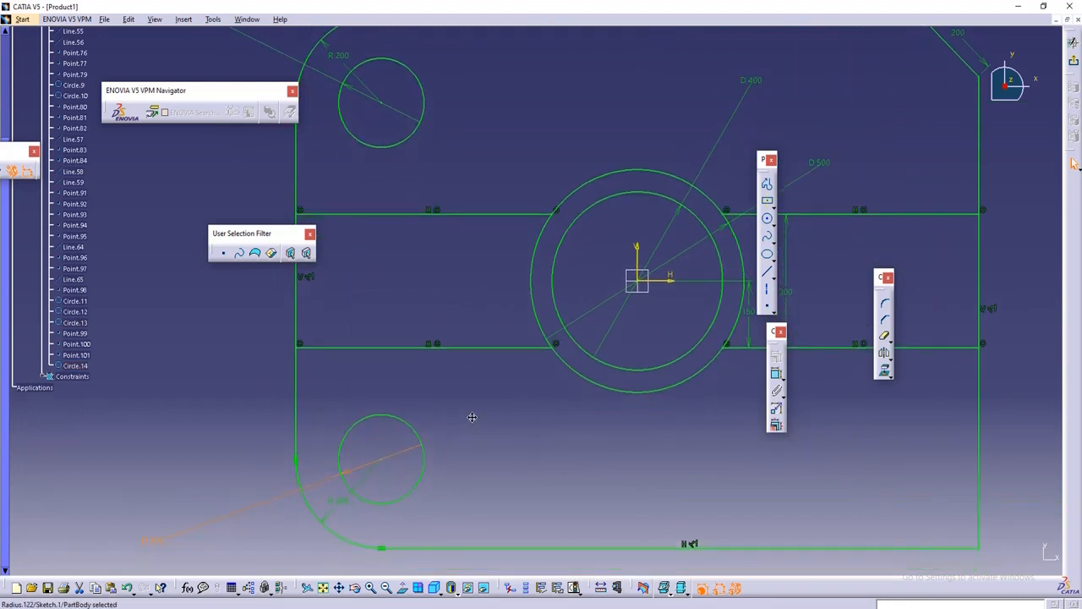
pyautogui.click(767, 218)
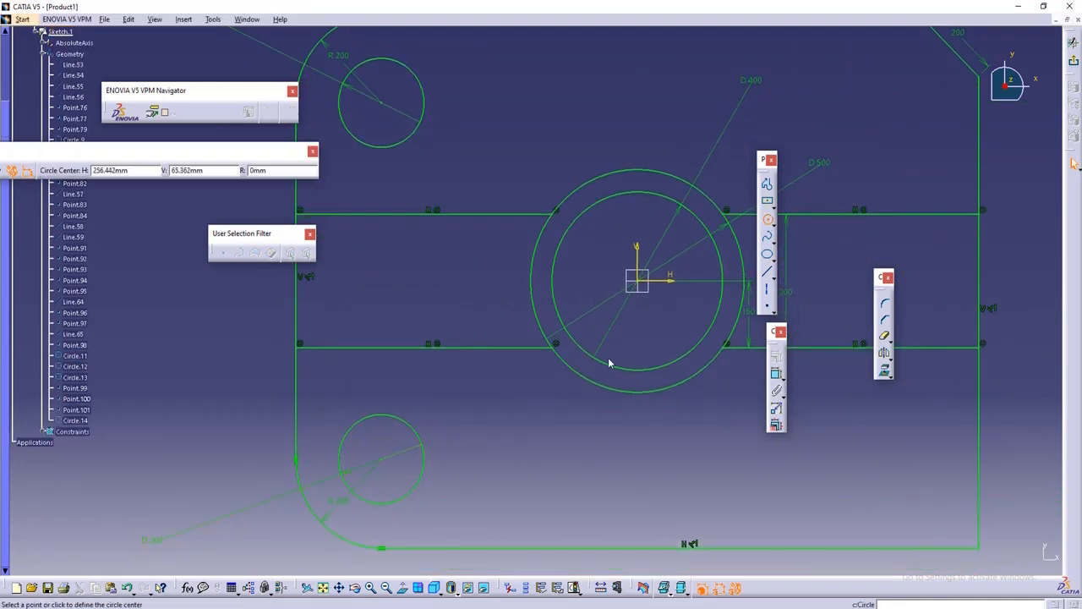
pyautogui.click(398, 464)
pyautogui.click(435, 452)
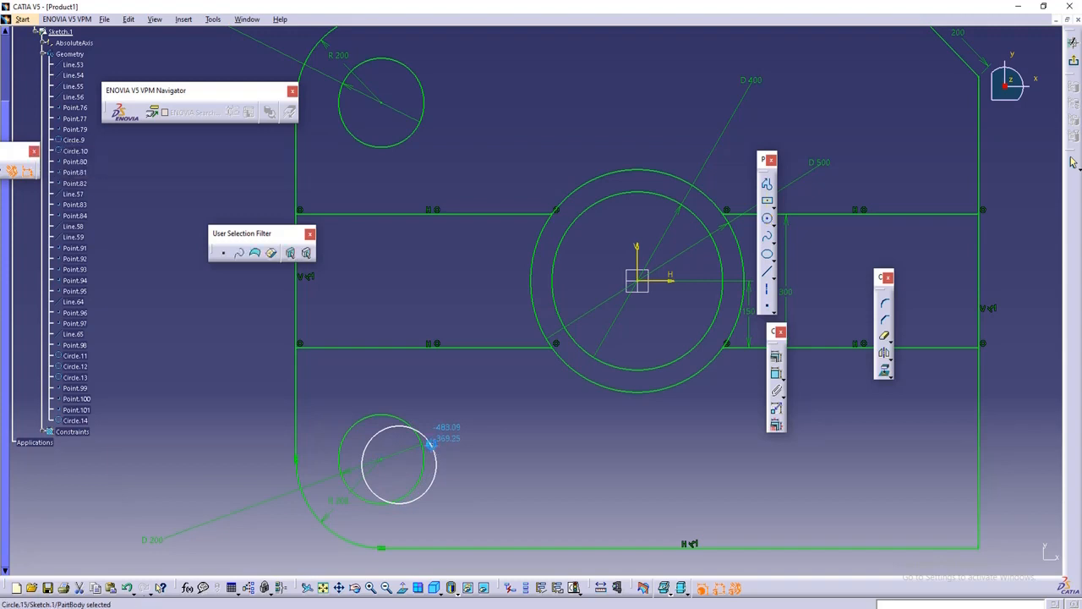
pyautogui.press('Escape')
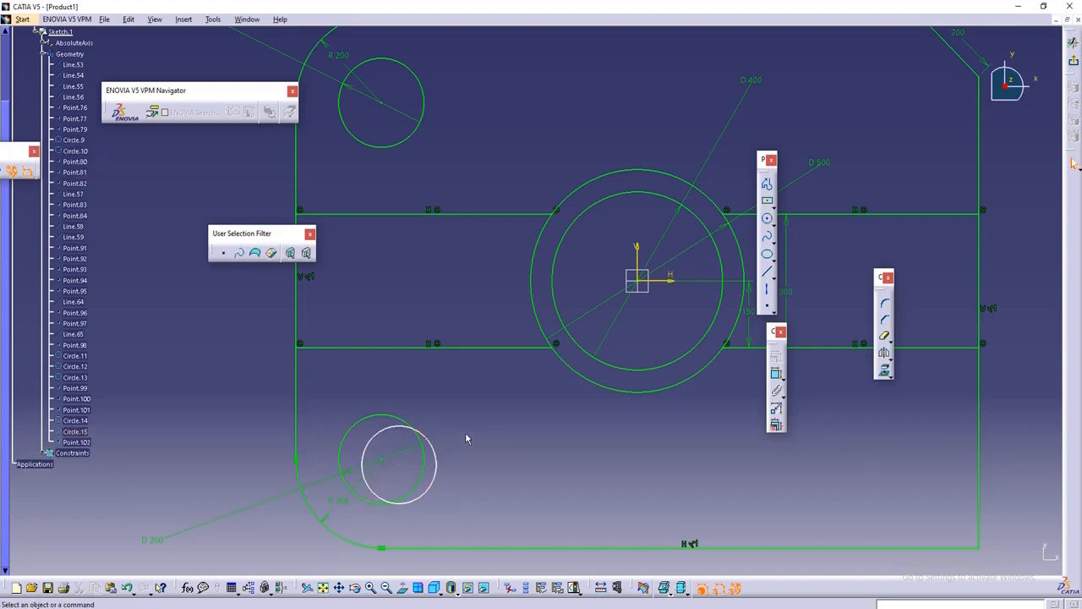
pyautogui.click(399, 421)
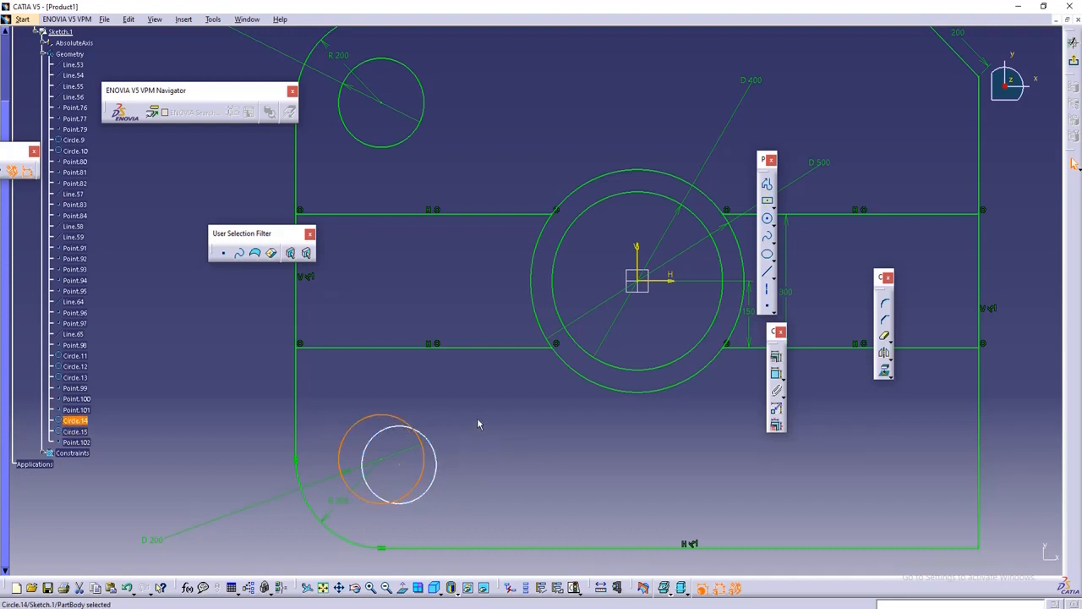
pyautogui.press('Escape')
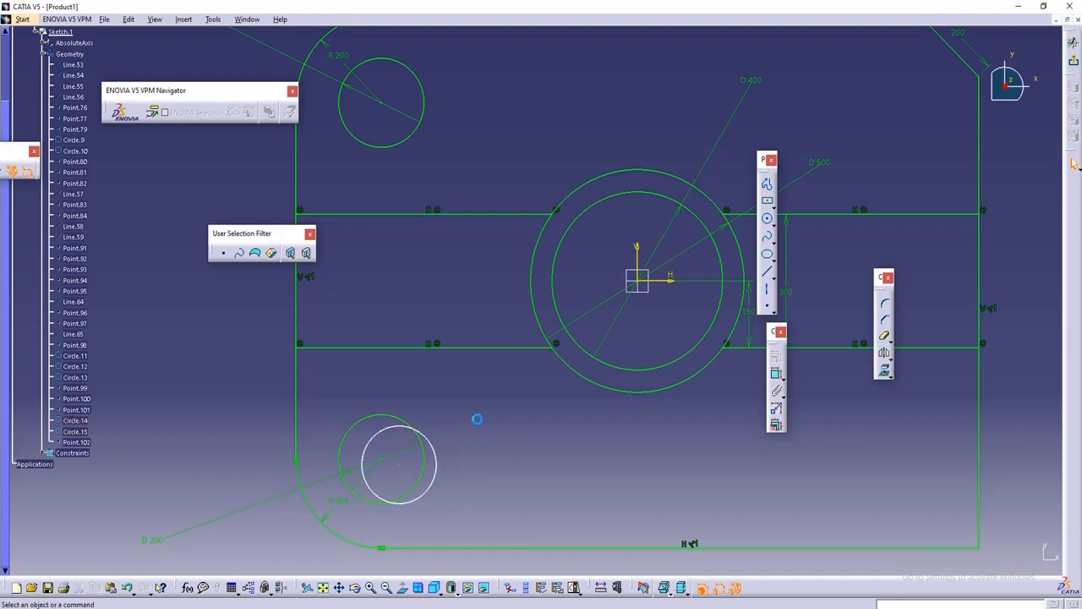
pyautogui.click(398, 422)
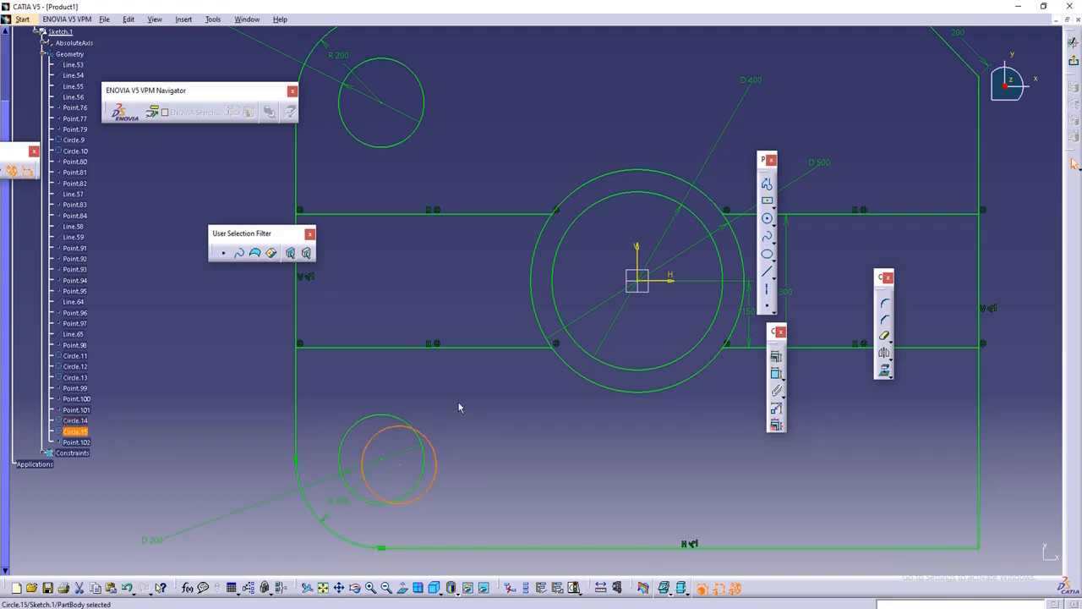
pyautogui.keyDown('ctrl'); pyautogui.click(379, 417); pyautogui.keyUp('ctrl')
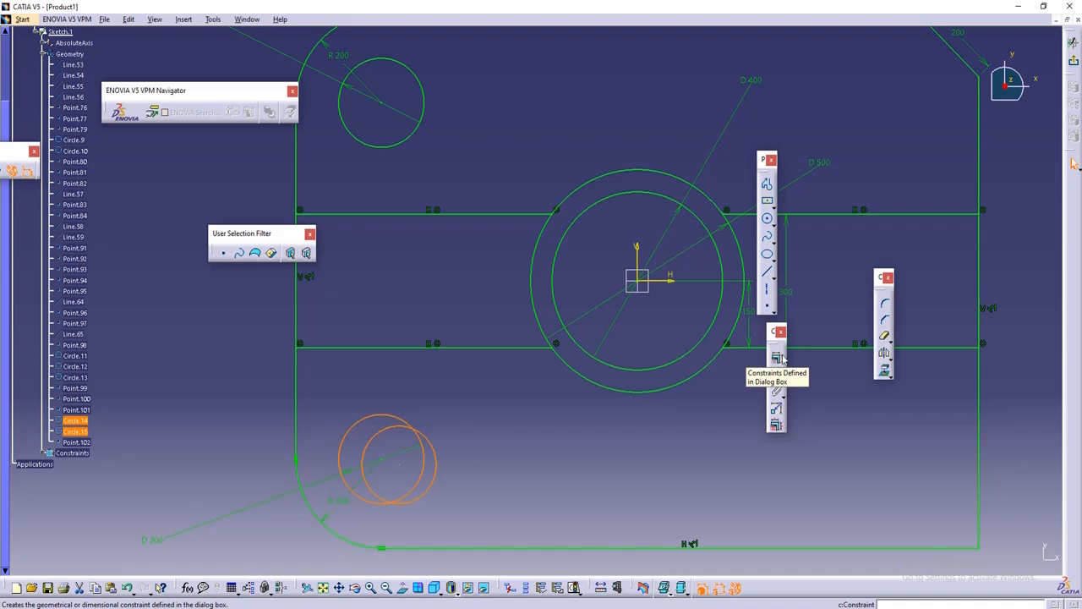
pyautogui.click(468, 415)
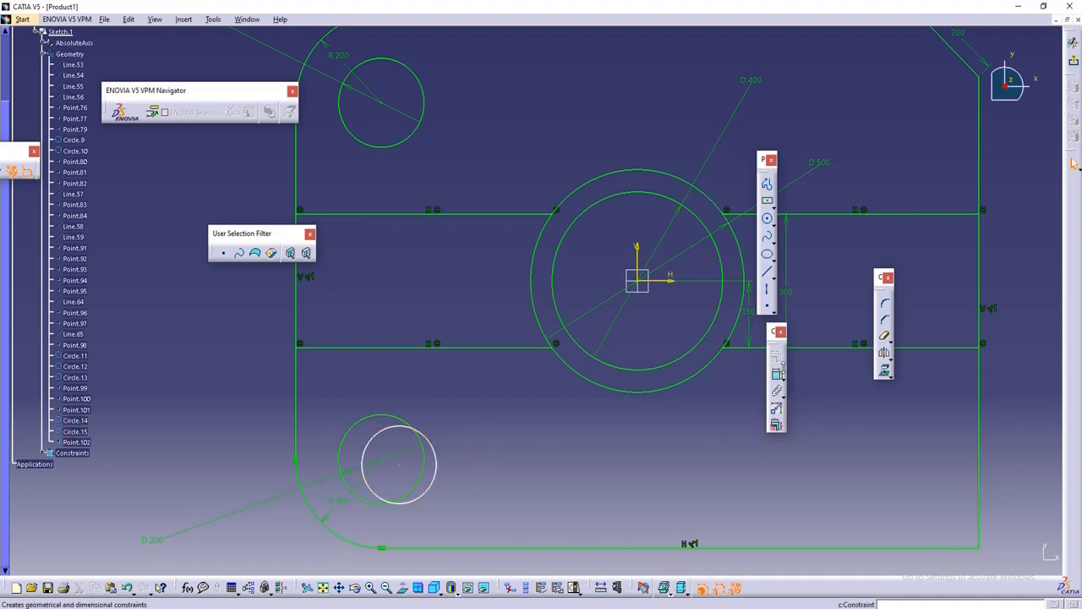
# Step: Try coincidence and concentricity constraints between the 200 mm hole and the smaller overlapping circle in the lower-left corner
pyautogui.click(392, 436)
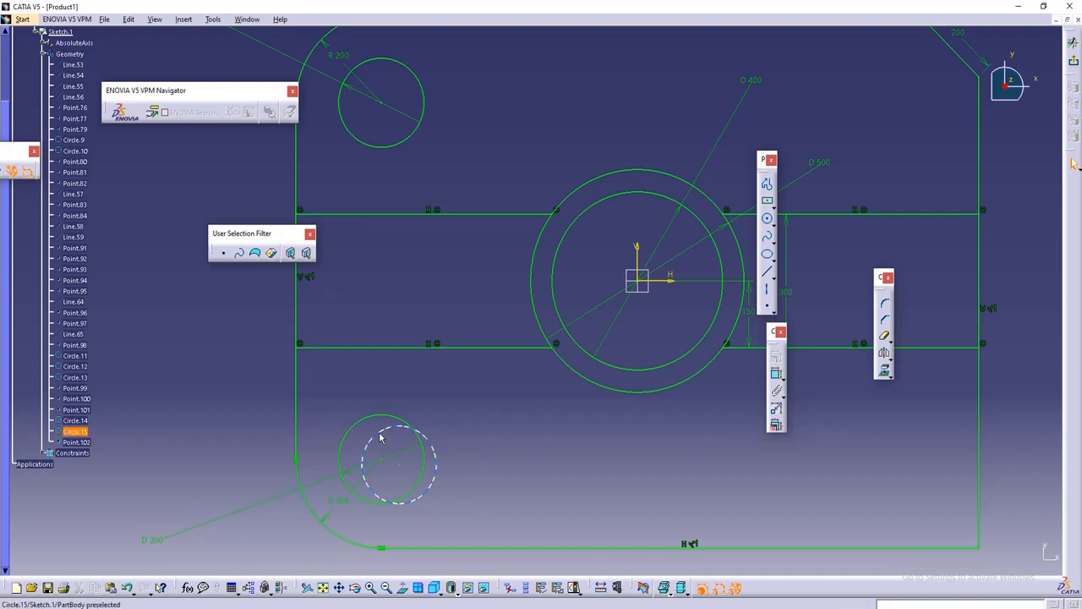
pyautogui.keyDown('ctrl'); pyautogui.click(379, 420); pyautogui.keyUp('ctrl')
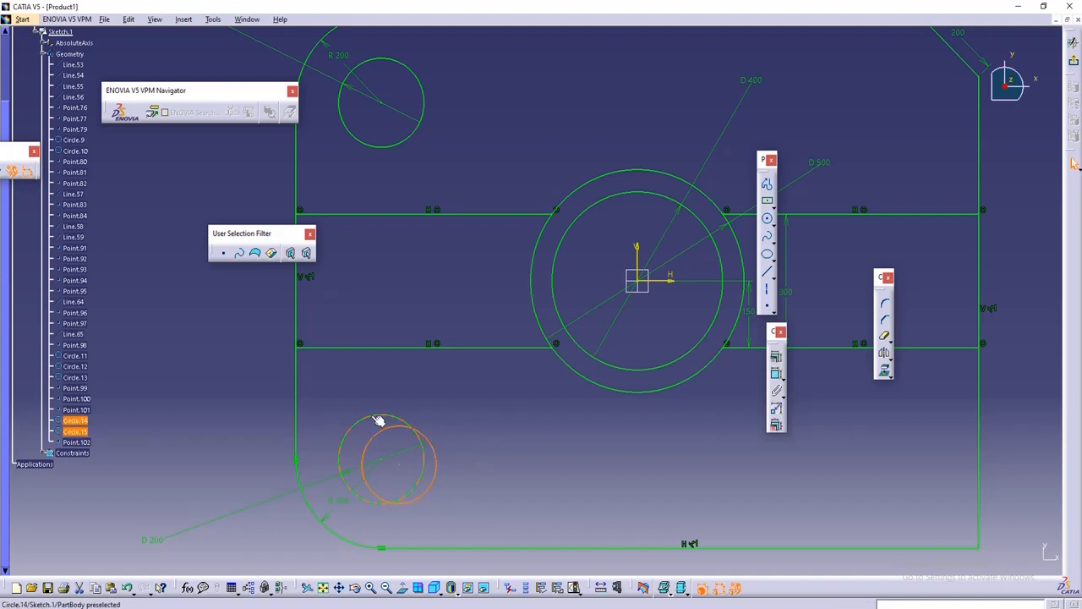
pyautogui.keyDown('ctrl'); pyautogui.click(379, 420); pyautogui.keyUp('ctrl')
pyautogui.keyDown('ctrl'); pyautogui.click(374, 421); pyautogui.keyUp('ctrl')
pyautogui.click(778, 357)
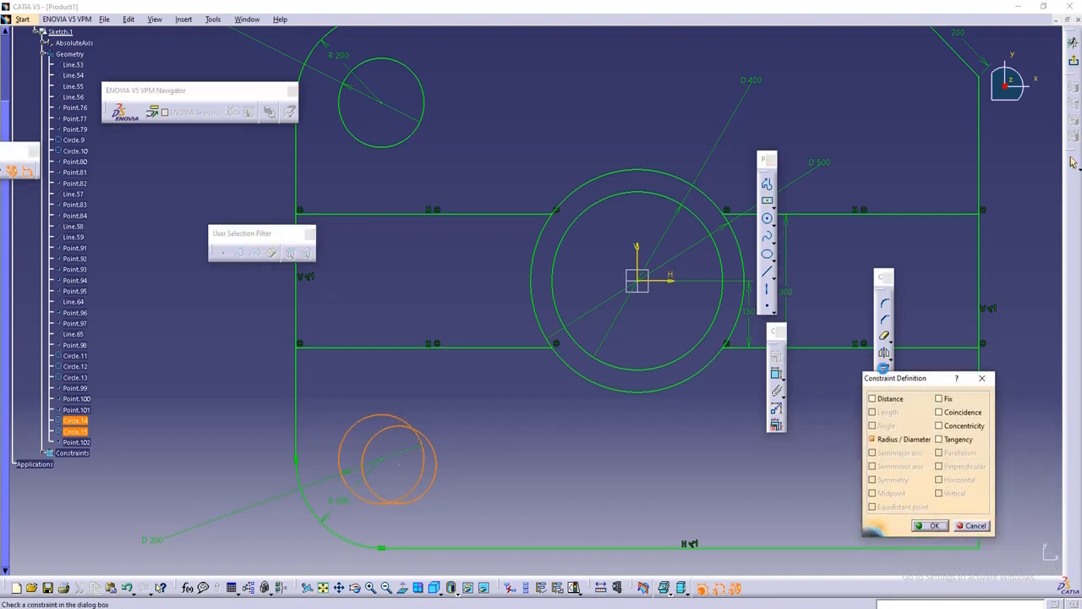
pyautogui.moveTo(902, 382); pyautogui.dragTo(674, 334)
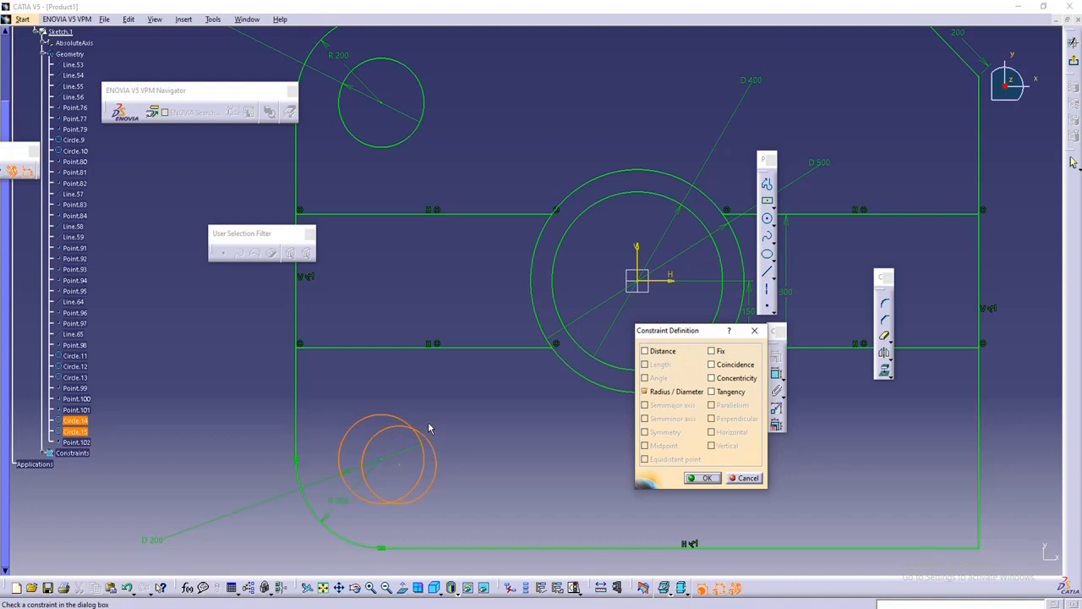
pyautogui.click(712, 364)
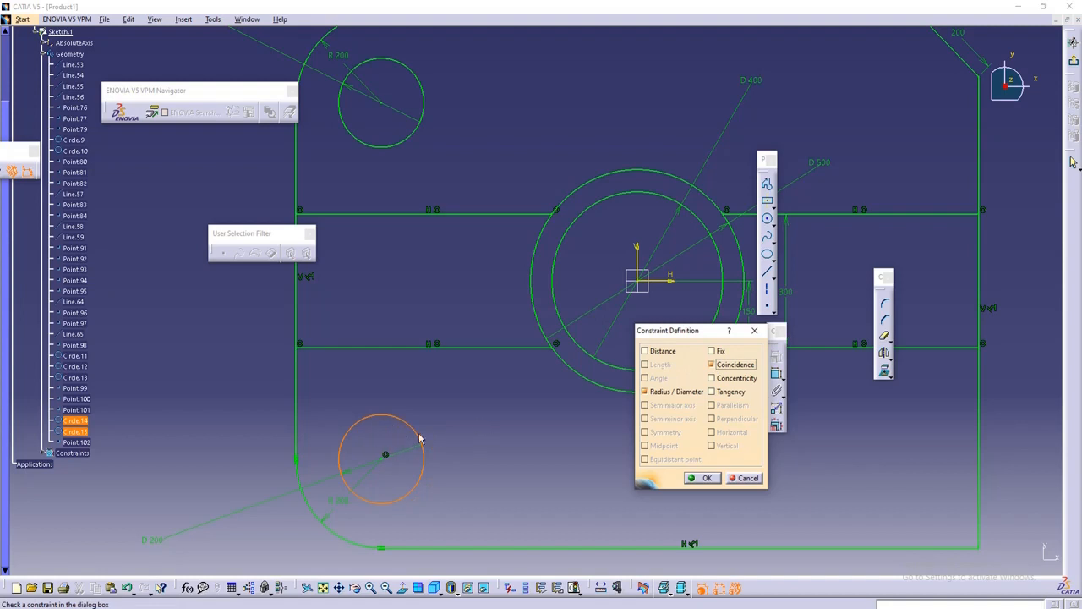
pyautogui.click(712, 379)
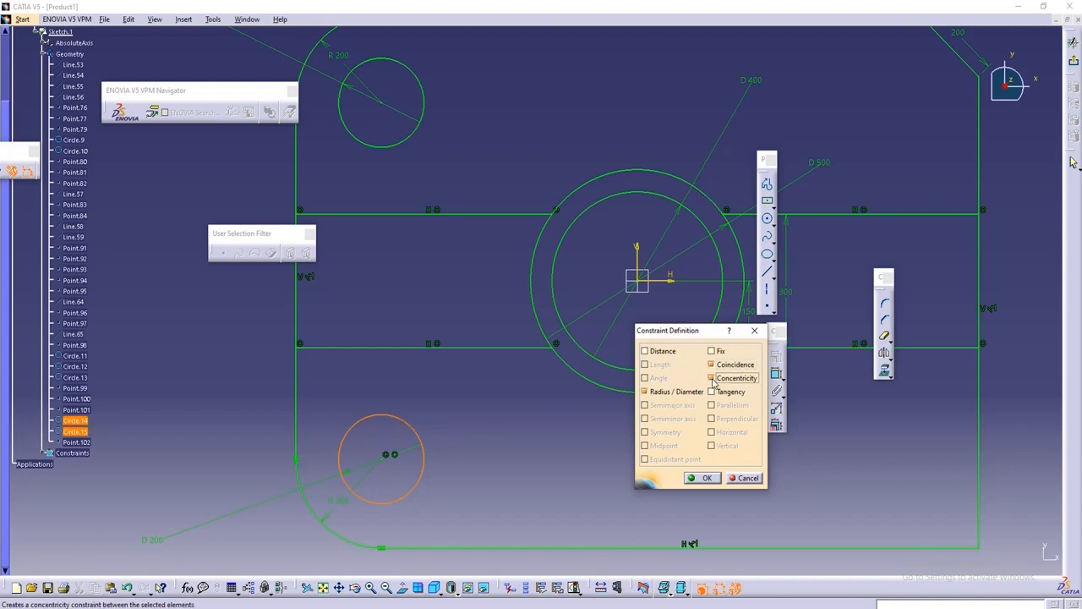
pyautogui.click(712, 366)
pyautogui.click(713, 378)
pyautogui.press('Return')
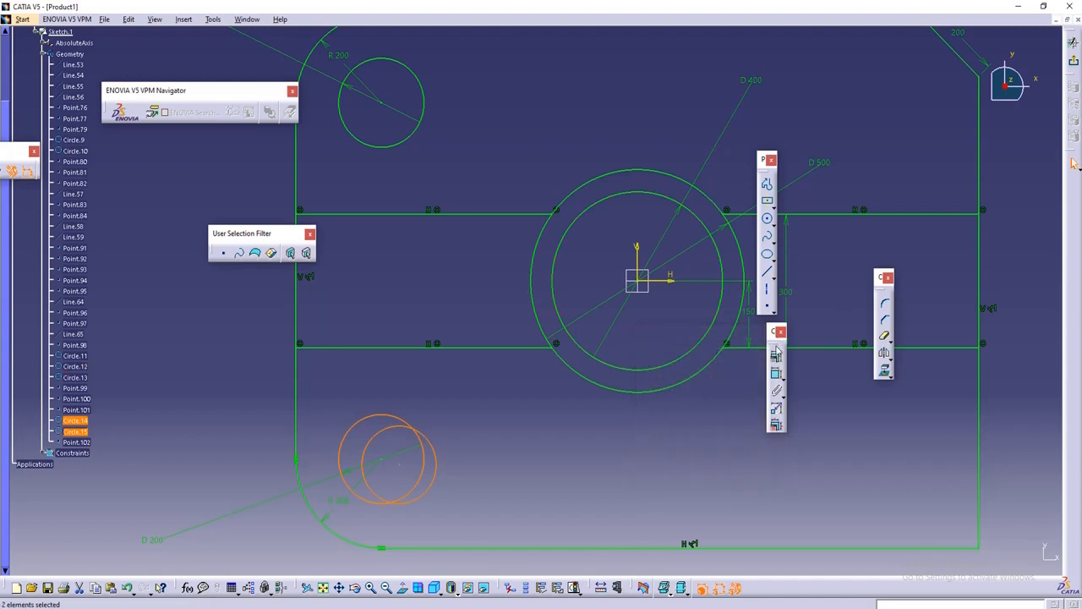
# Step: Make the smaller circle concentric with the 200 mm hole in the lower-left corner
pyautogui.click(776, 352)
pyautogui.click(736, 380)
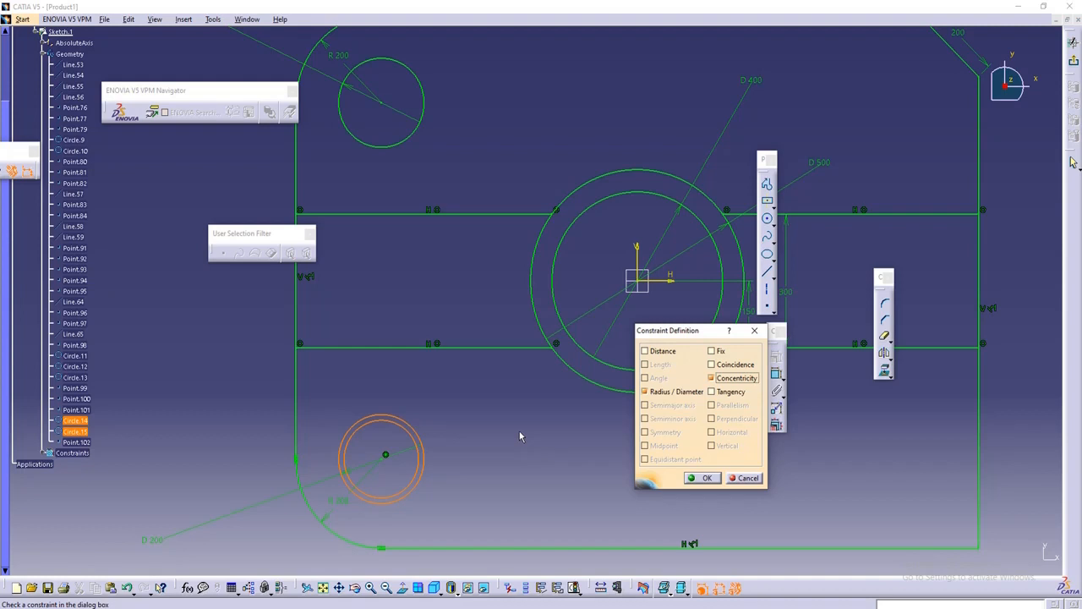
pyautogui.click(705, 479)
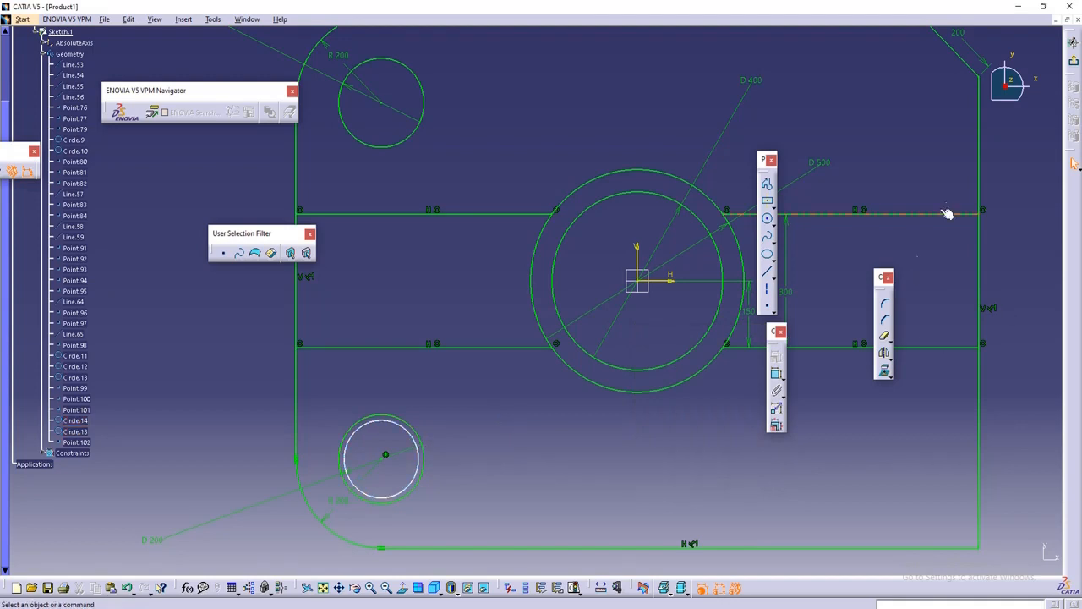
# Step: Dimension the diameter of the smaller circle inside the lower-left hole
pyautogui.click(776, 373)
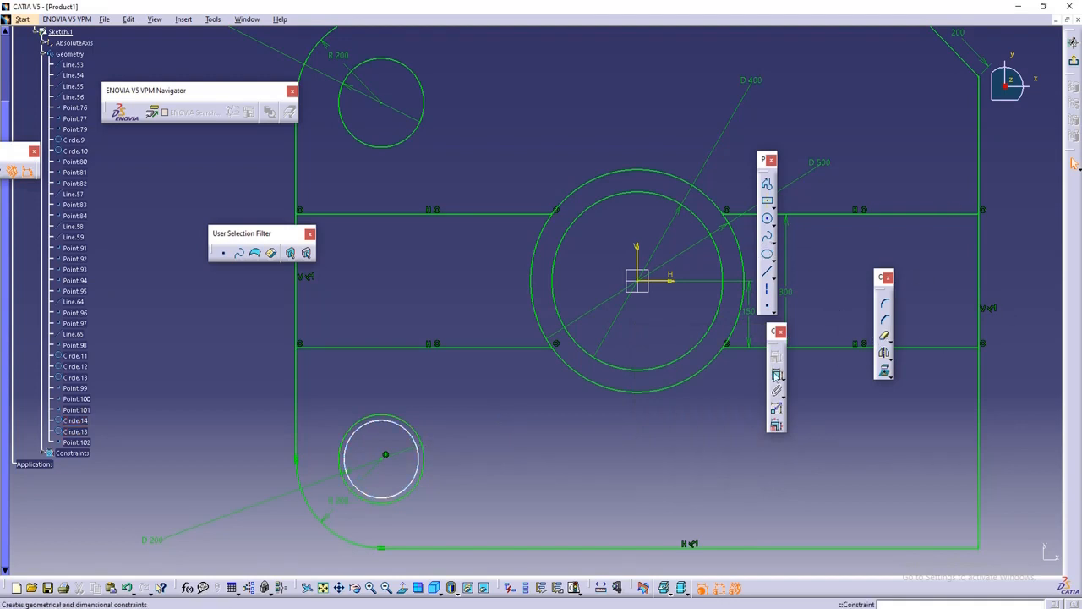
pyautogui.click(400, 427)
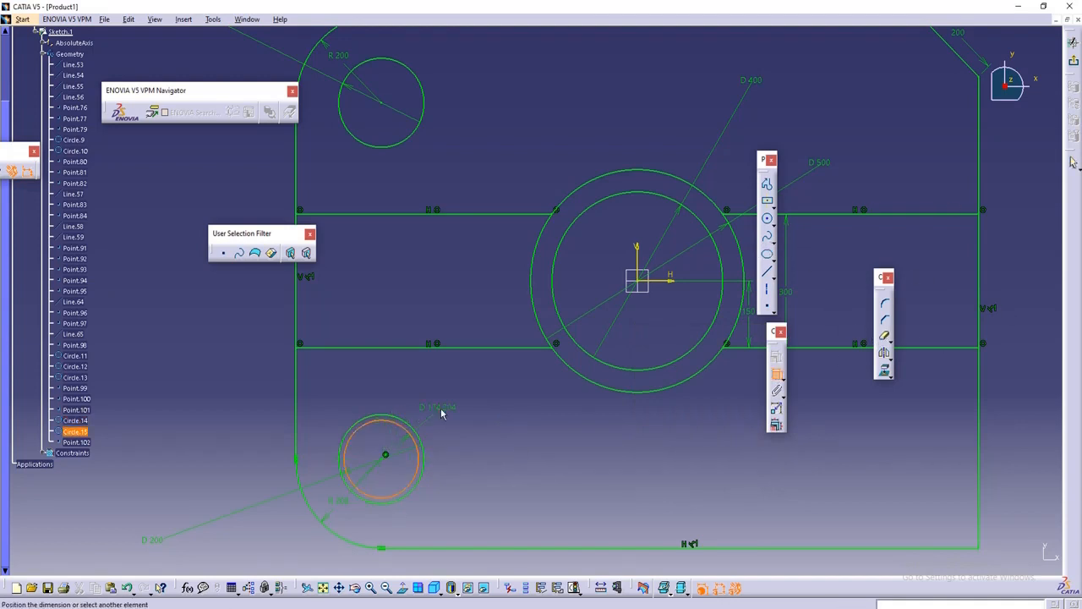
pyautogui.click(461, 404)
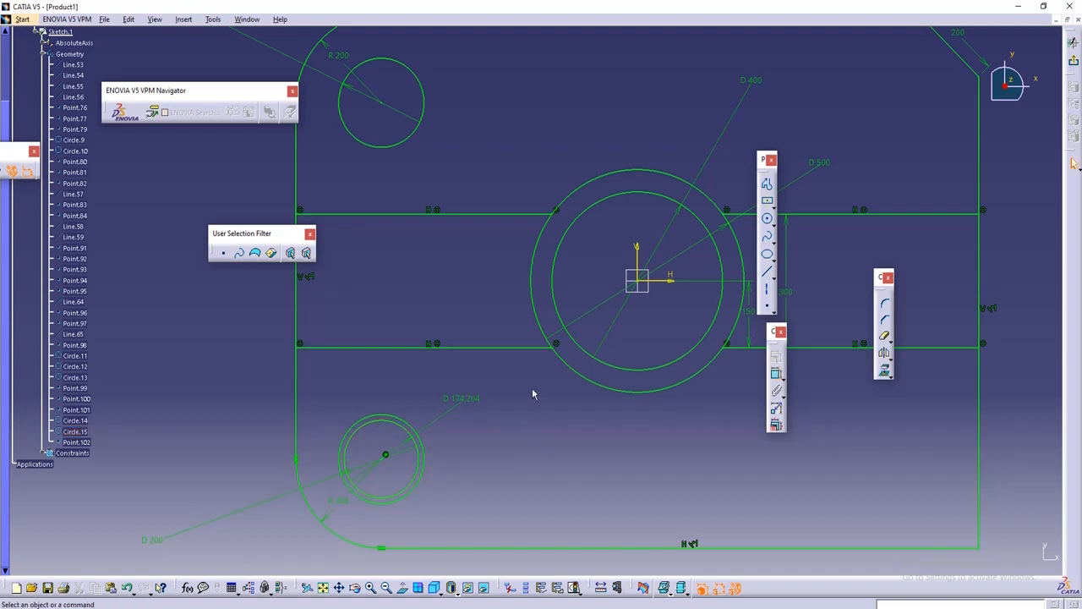
pyautogui.moveTo(532, 394)
pyautogui.keyDown('ctrl'); pyautogui.mouseDown(button='middle')
pyautogui.moveTo(534, 432)
pyautogui.moveTo(491, 421)
pyautogui.moveTo(445, 434)
pyautogui.mouseUp(button='middle'); pyautogui.keyUp('ctrl')
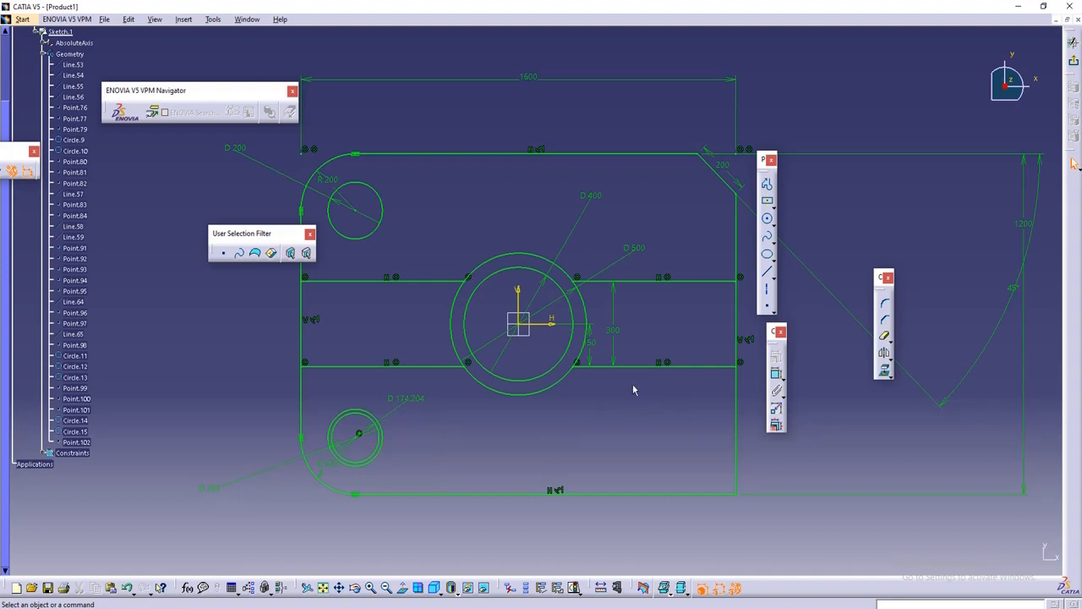
pyautogui.click(860, 333)
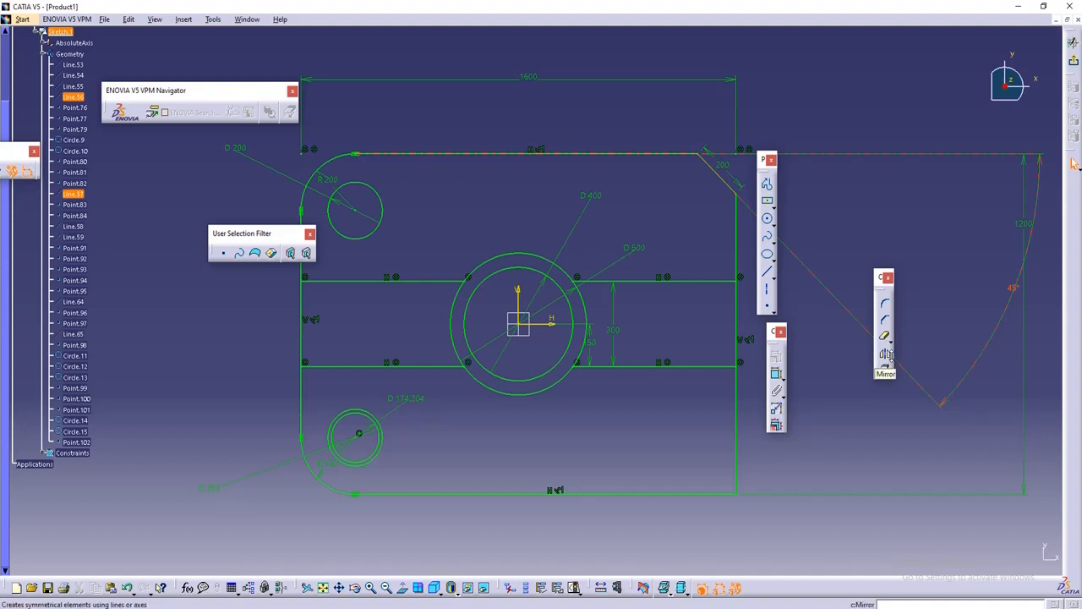
pyautogui.click(892, 359)
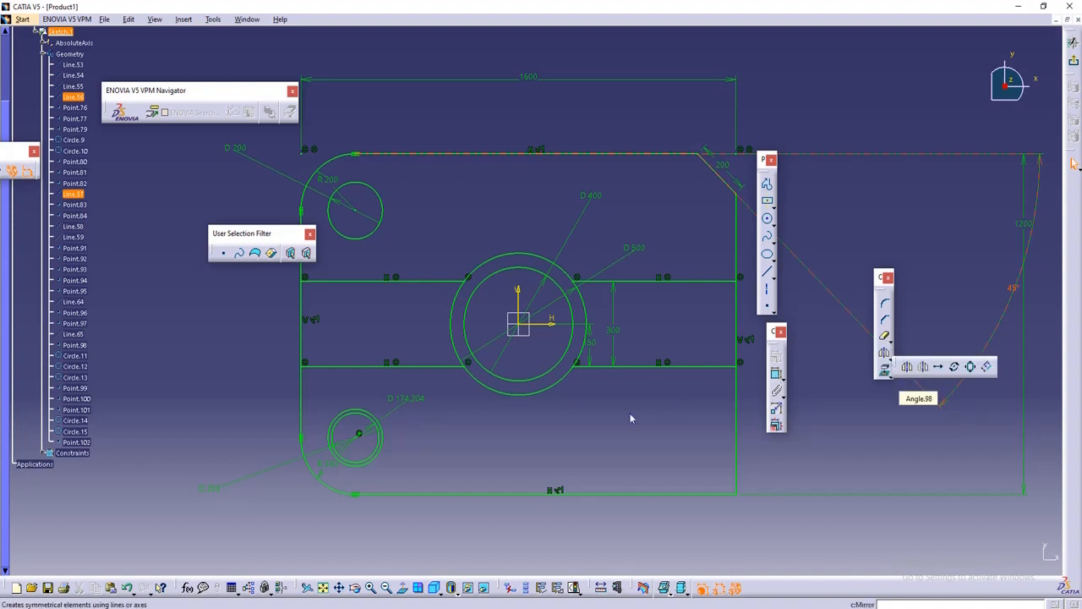
pyautogui.click(535, 414)
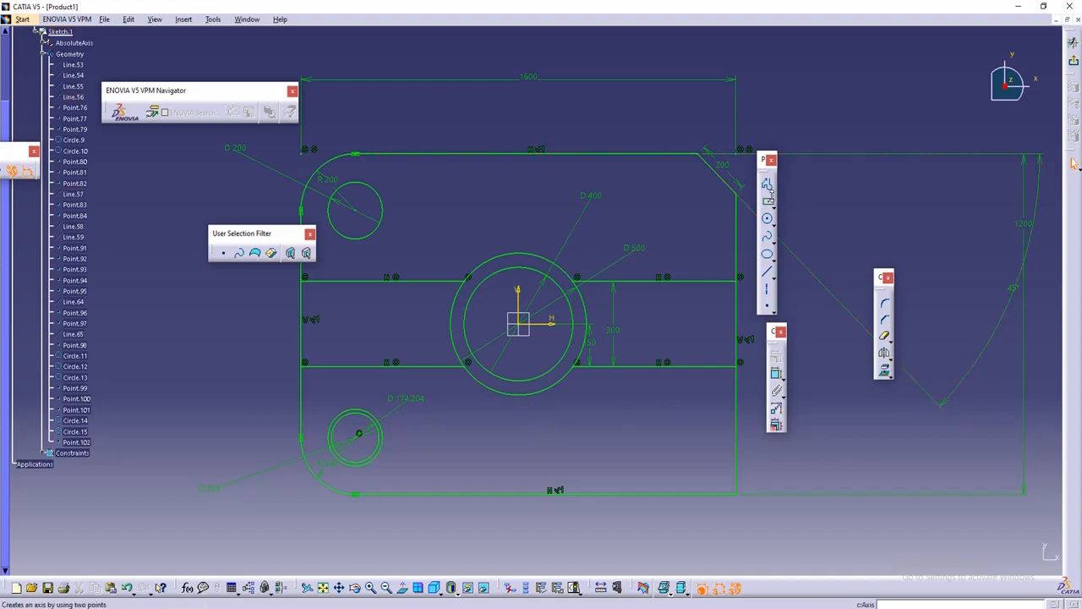
# Step: Sketch a circle about 137 mm in diameter on the horizontal axis between the left slot lines and dimension its diameter
pyautogui.click(766, 218)
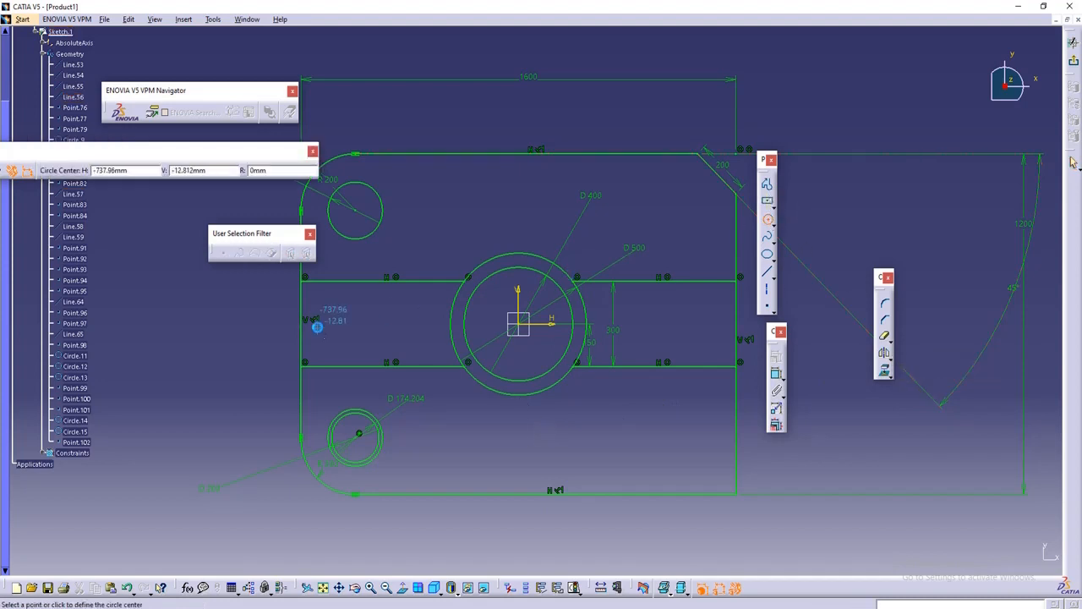
pyautogui.click(363, 321)
pyautogui.click(380, 321)
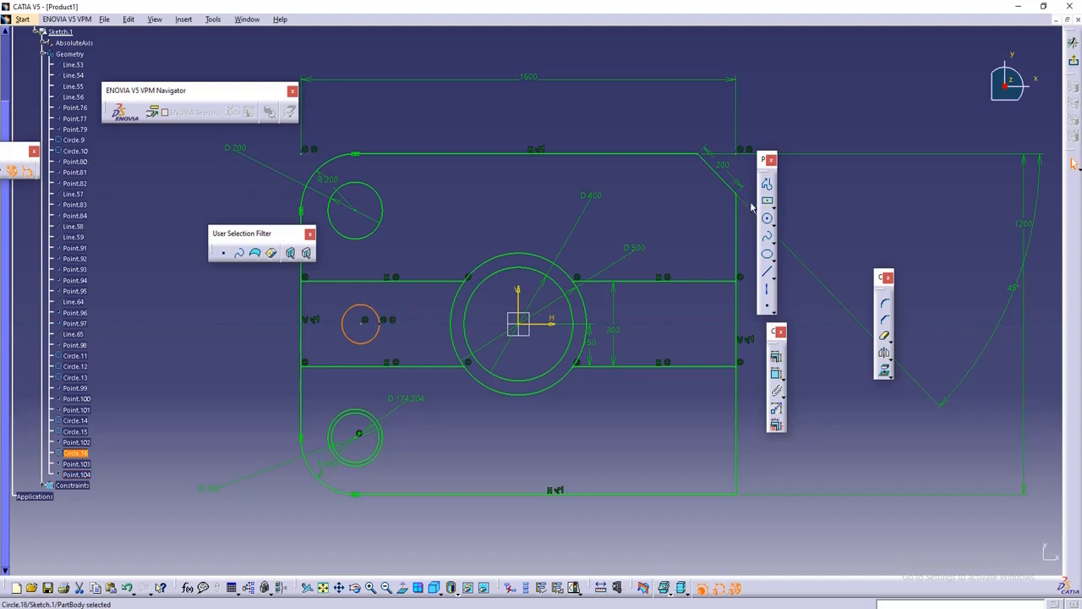
pyautogui.click(776, 373)
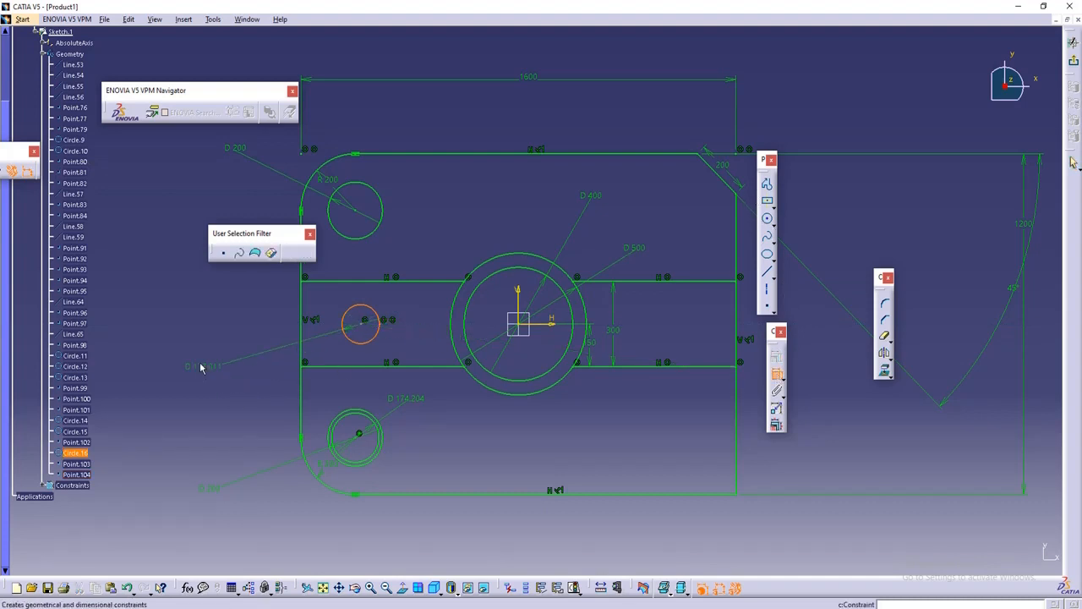
pyautogui.click(200, 355)
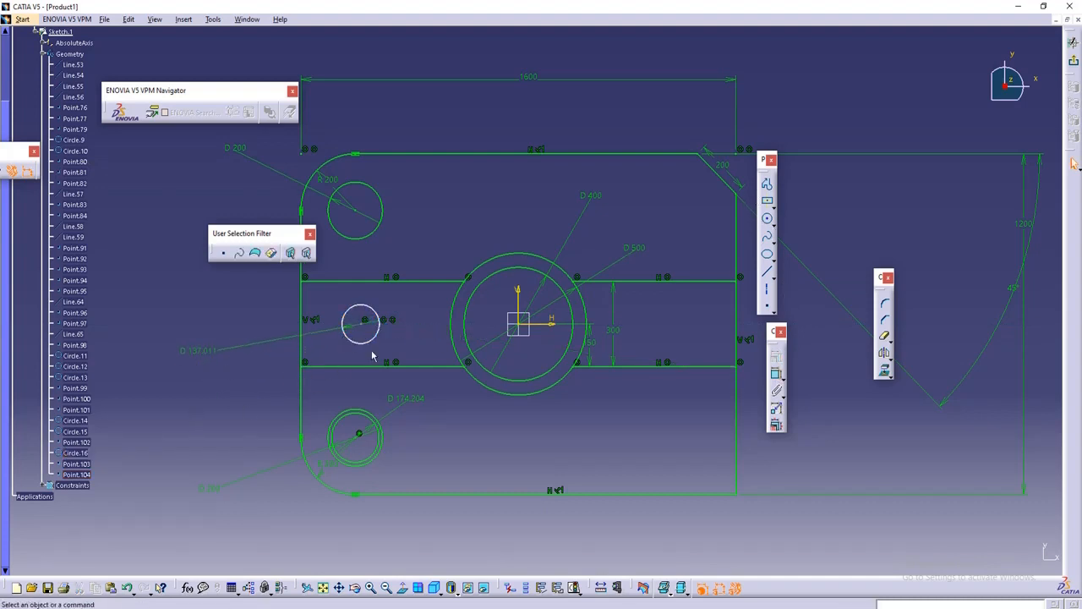
# Step: Dimension the horizontal distance from the left slot circle's centre to the vertical axis
pyautogui.click(776, 373)
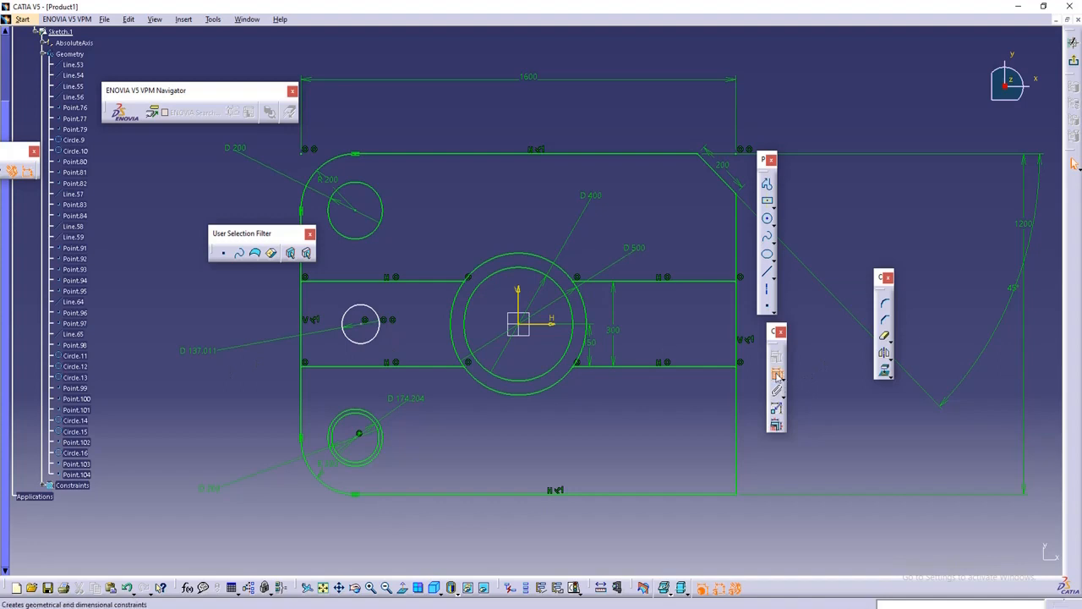
pyautogui.click(363, 321)
pyautogui.click(361, 365)
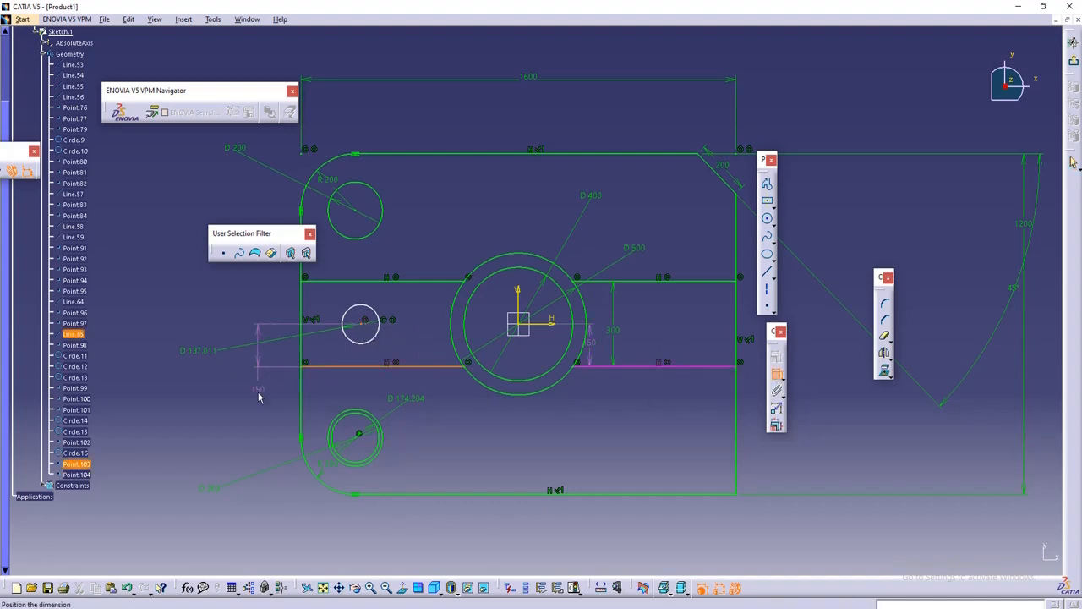
pyautogui.hotkey('ctrl', 'z')
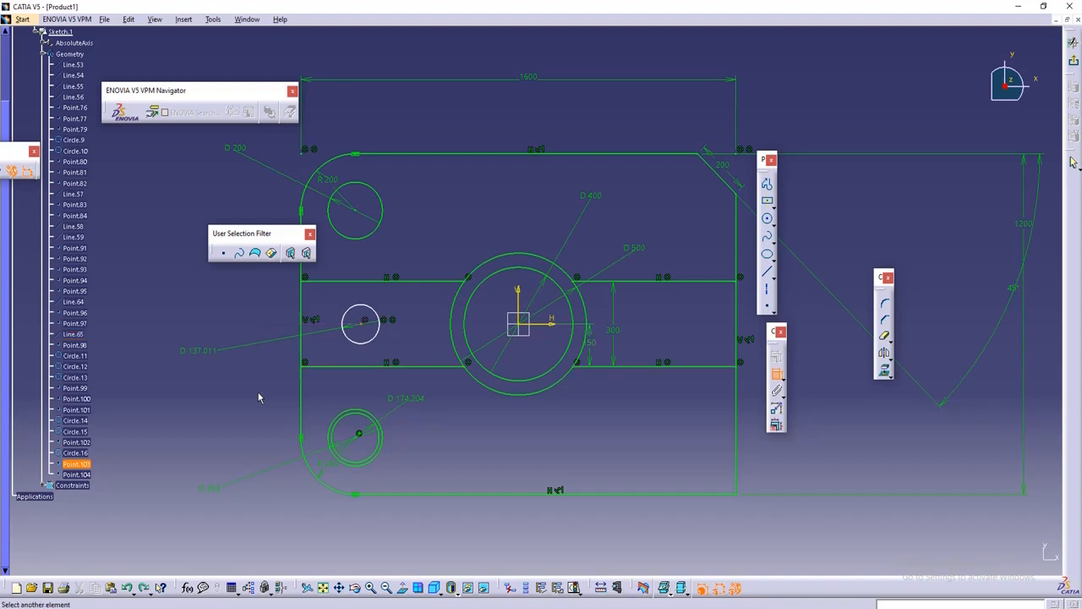
pyautogui.click(520, 304)
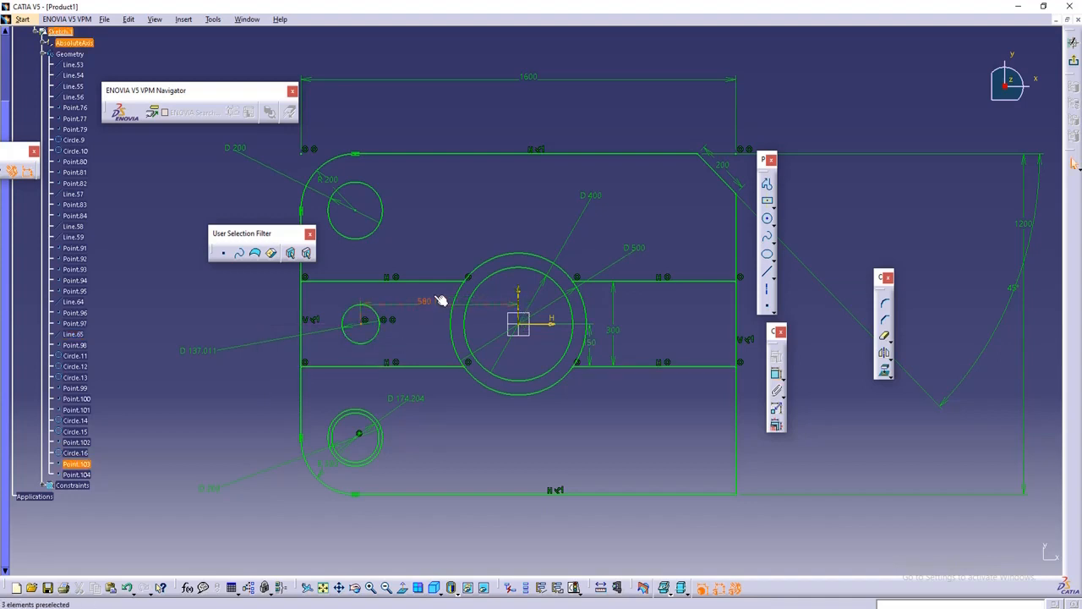
# Step: Set the distance between the left slot circle's centre and the vertical axis to 500 mm
pyautogui.doubleClick(438, 305)
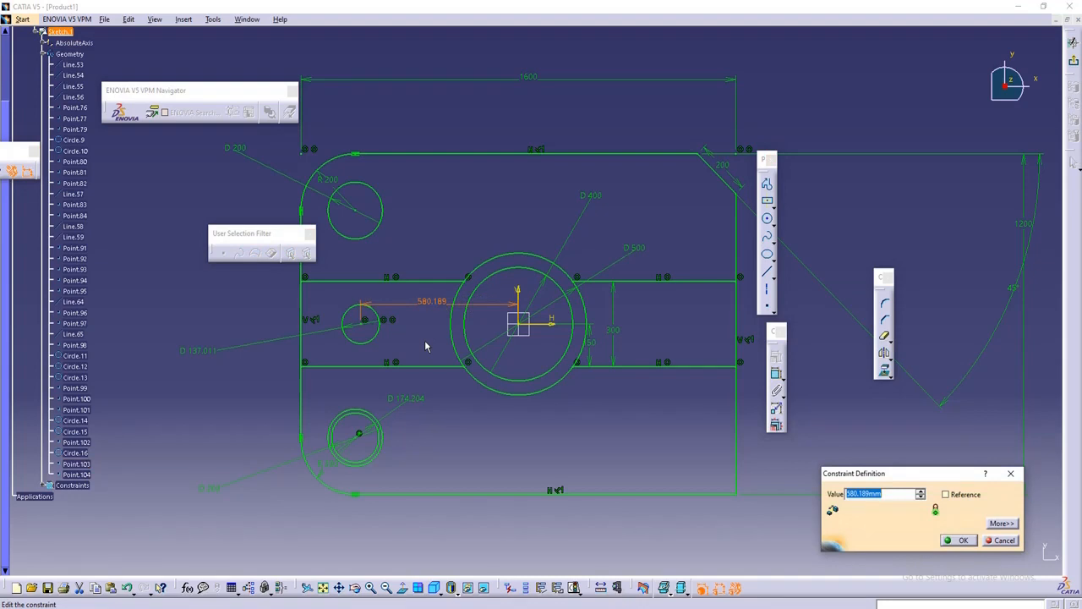
pyautogui.write('500')
pyautogui.press('Return')
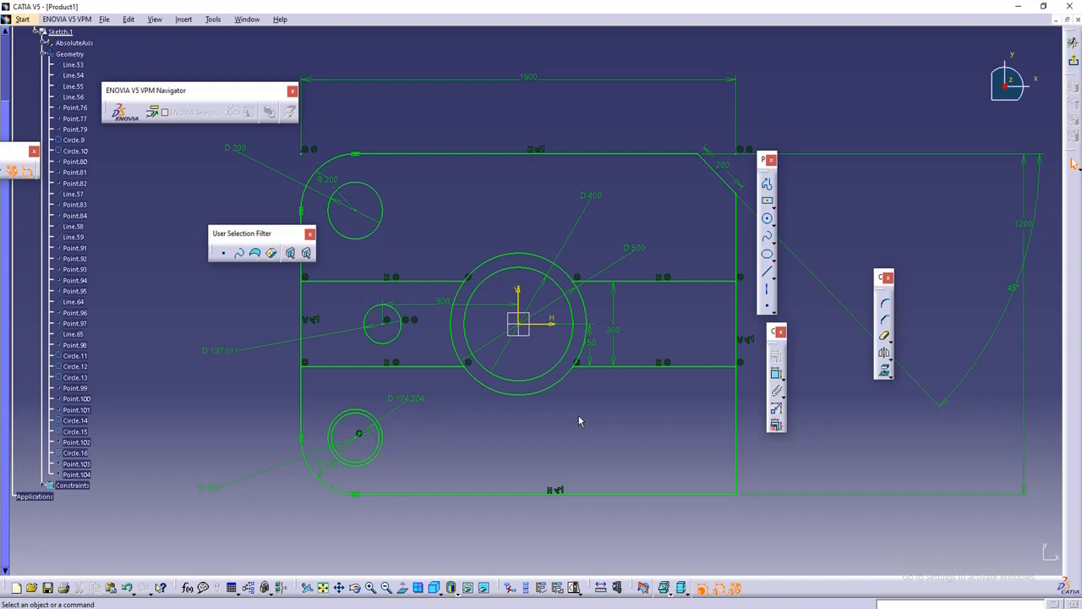
# Step: Mirror the small circle in the left slot about the vertical axis to create a copy in the right slot
pyautogui.click(885, 356)
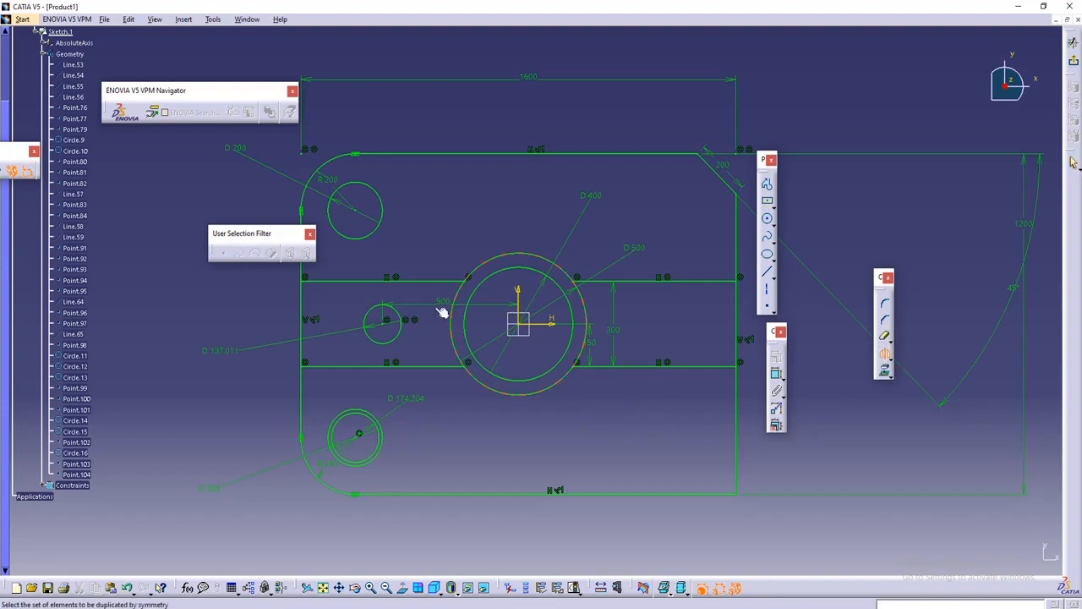
pyautogui.click(387, 314)
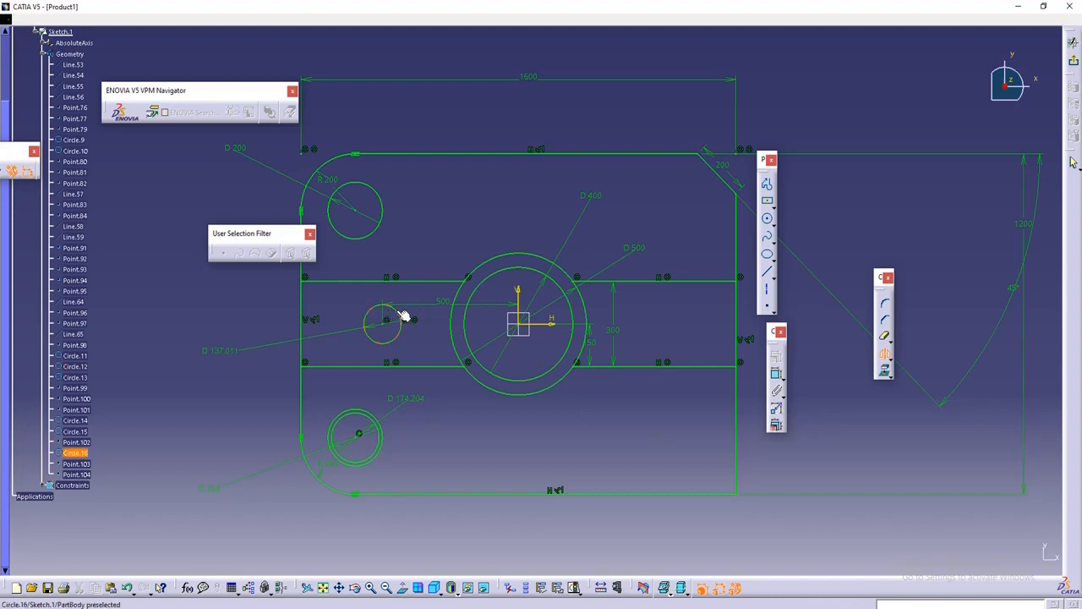
pyautogui.click(520, 295)
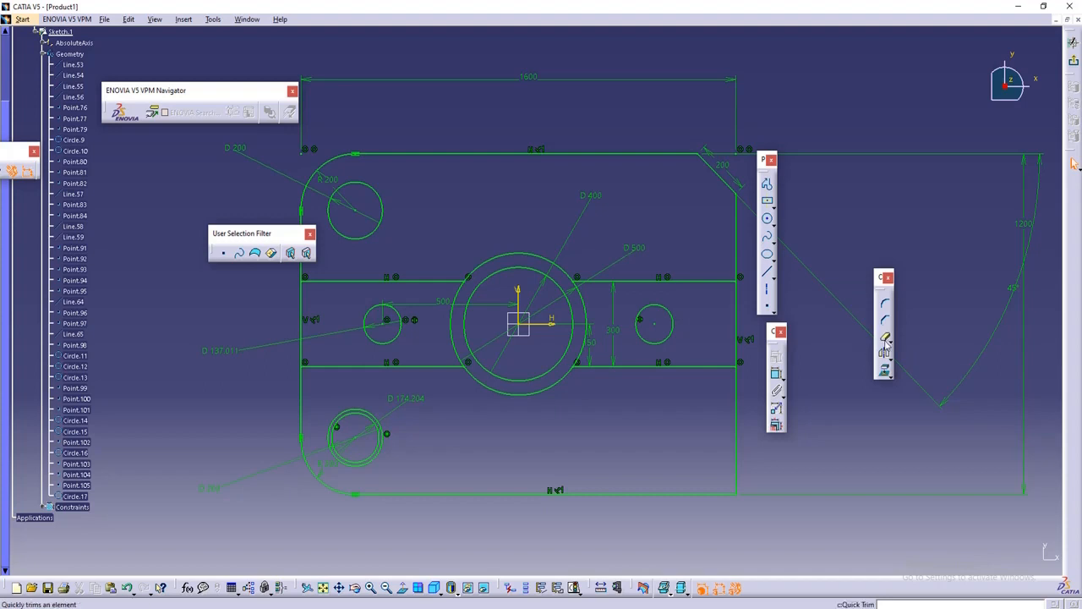
# Step: Undo the mirrored circle and the last change to the slot circle's distance from the vertical axis
pyautogui.click(892, 360)
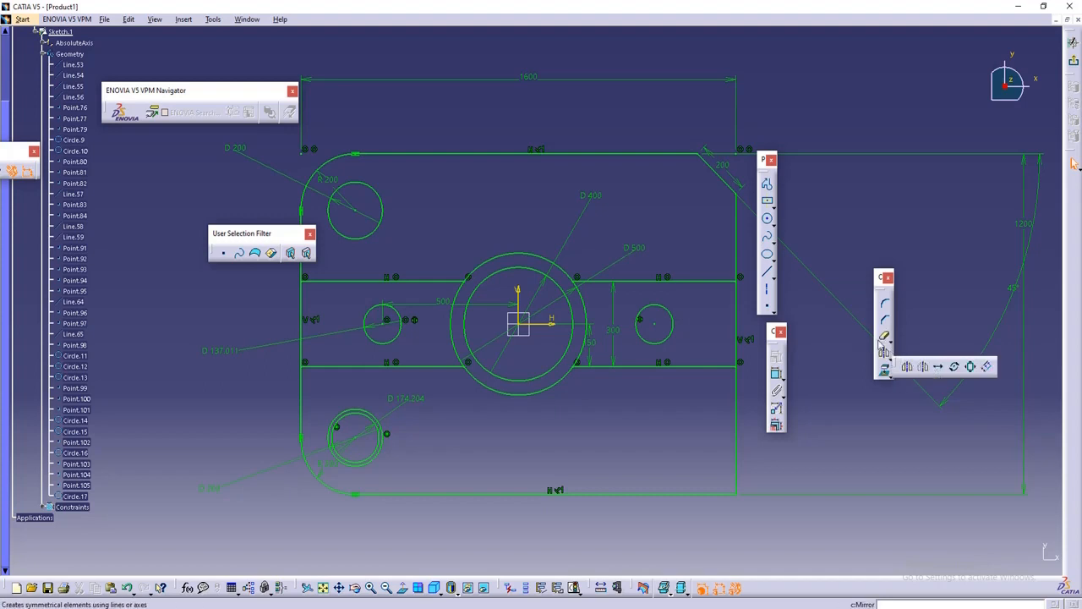
pyautogui.hotkey('ctrl', 'z')
pyautogui.hotkey('ctrl', 'z')
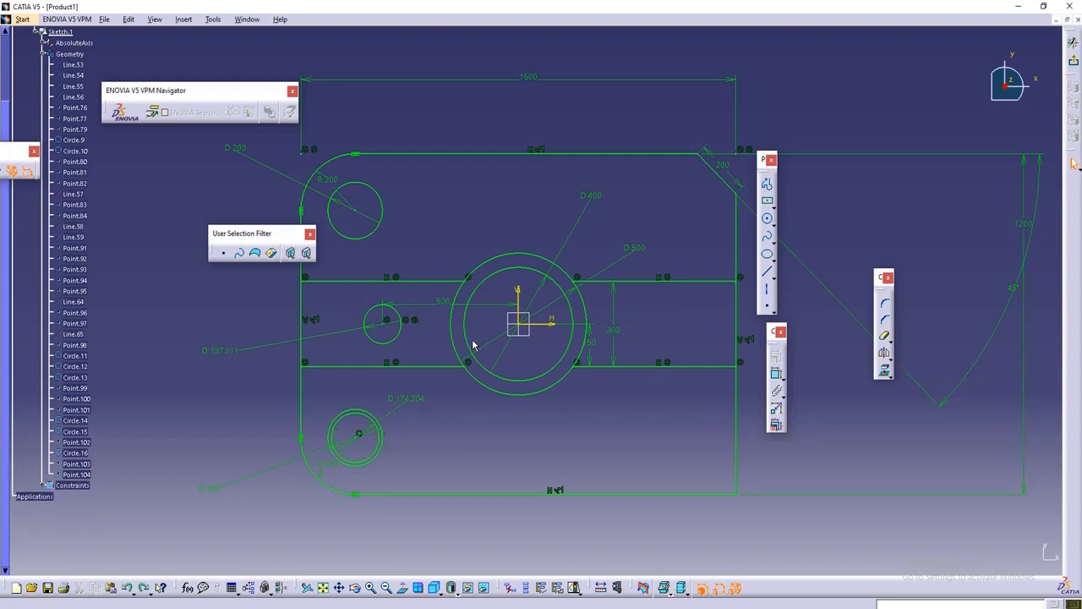
# Step: Flip the small circle from the left slot to the right slot with the Symmetry operation about the vertical axis
pyautogui.click(890, 359)
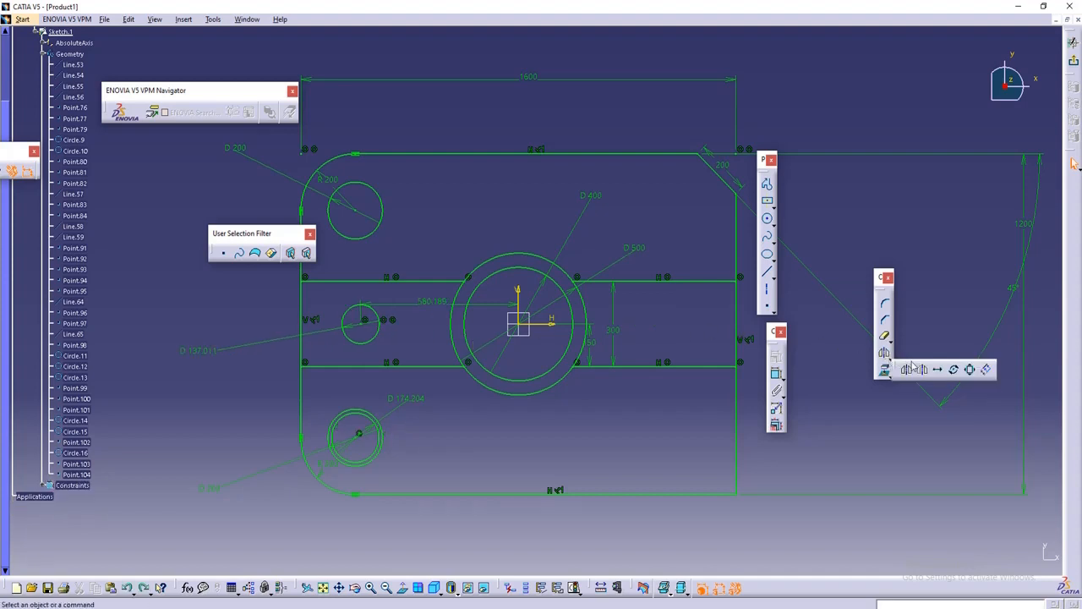
pyautogui.click(923, 368)
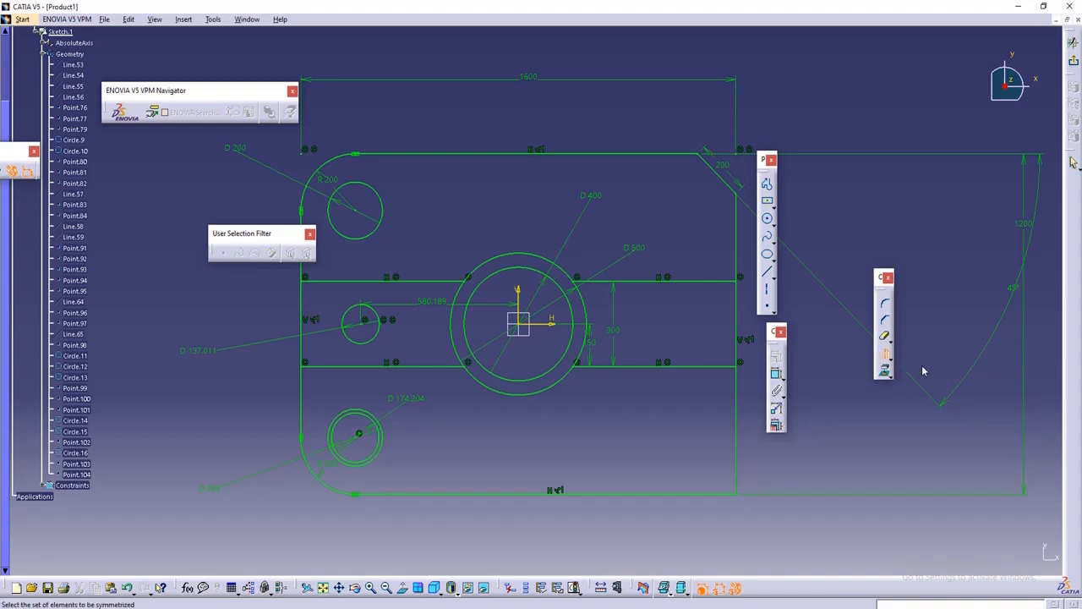
pyautogui.click(378, 311)
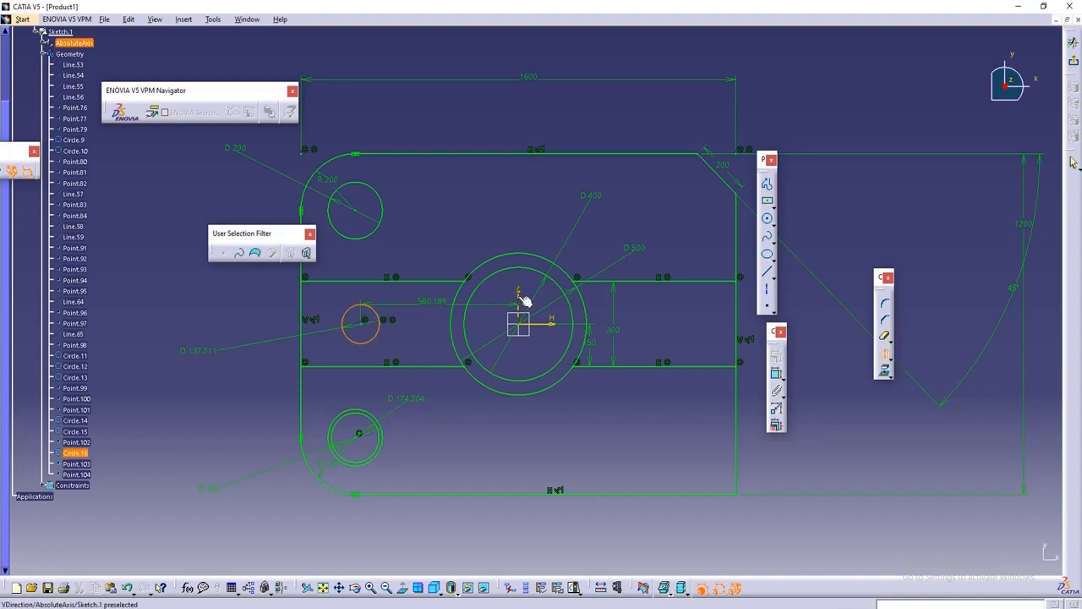
pyautogui.click(519, 298)
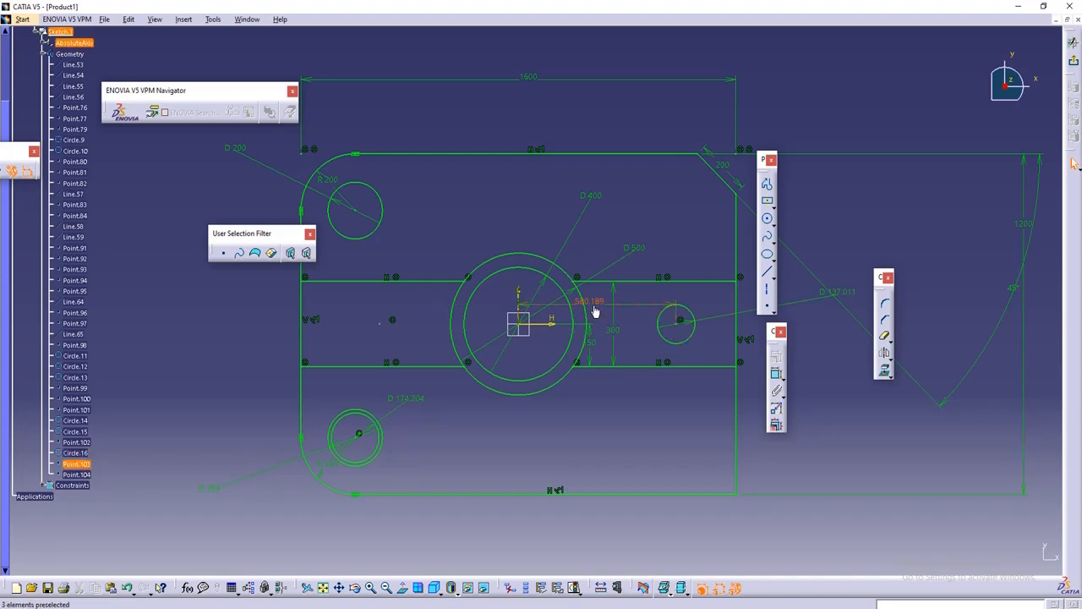
# Step: Undo the Symmetry flip of the small slot circle
pyautogui.hotkey('ctrl', 'z')
# Step: Try a single translated duplicate of the left slot circle in the plate's lower middle area, and undo it
pyautogui.click(890, 359)
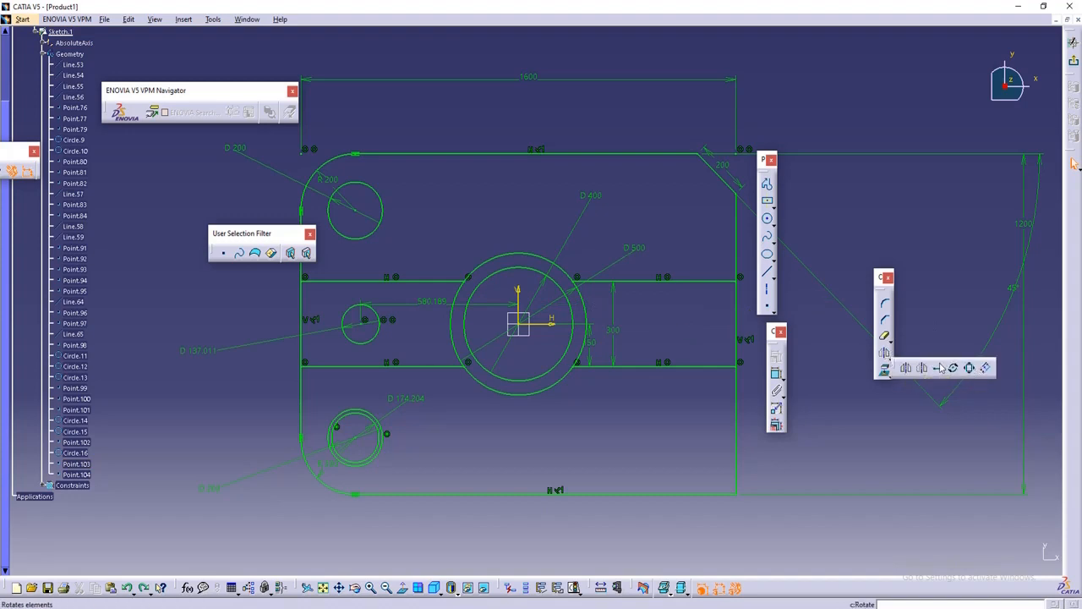
pyautogui.click(937, 367)
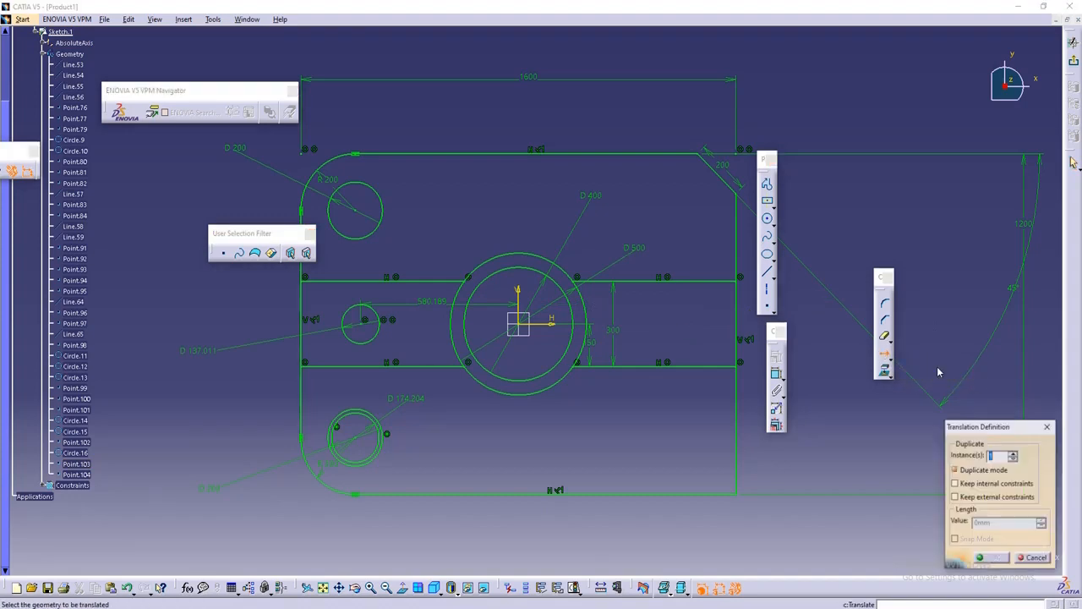
pyautogui.click(378, 313)
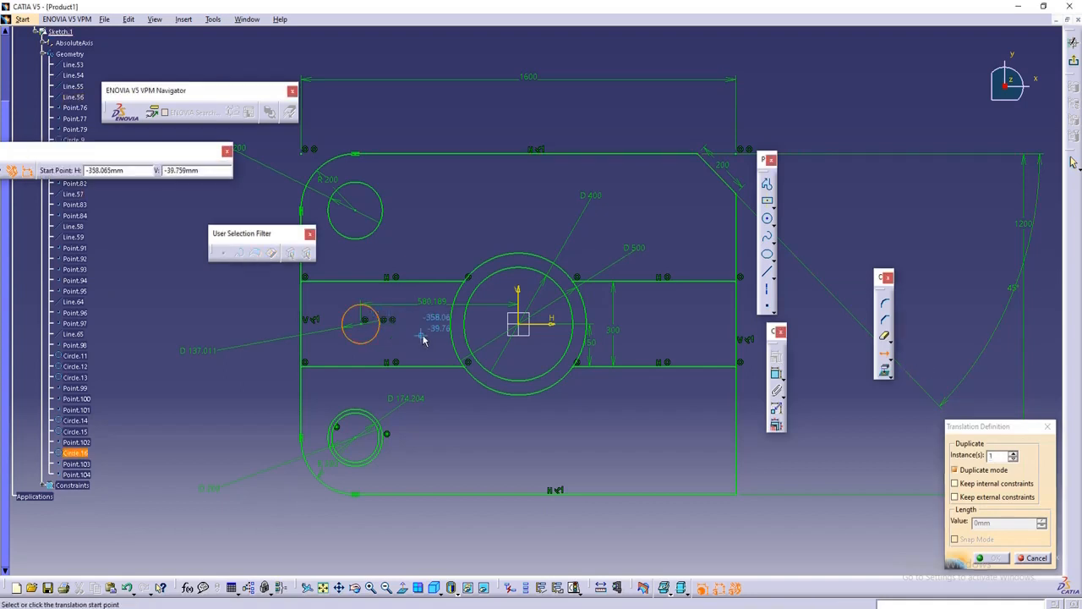
pyautogui.click(389, 322)
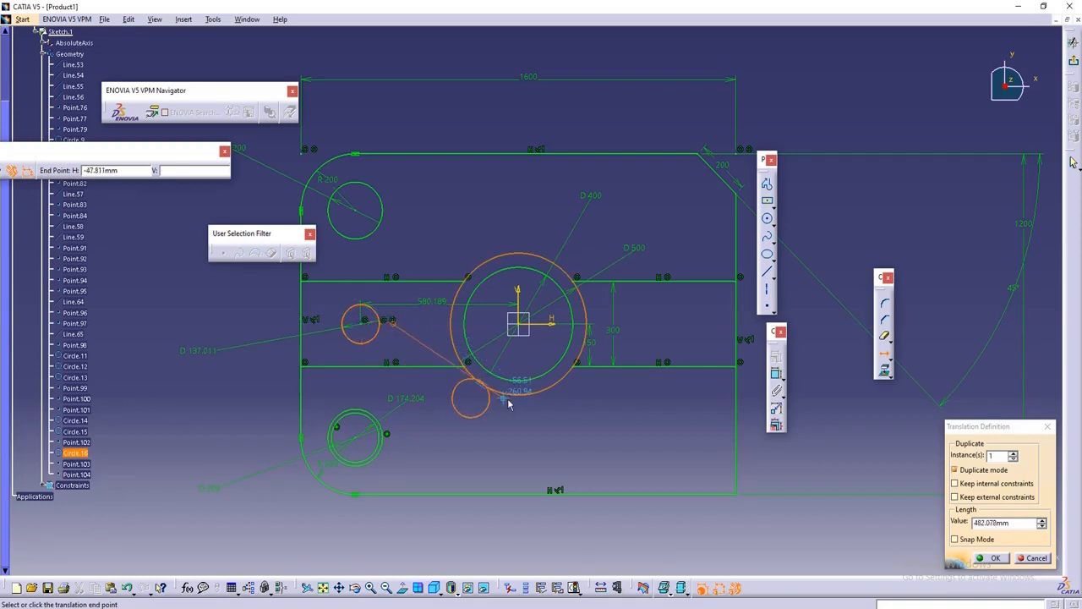
pyautogui.click(590, 464)
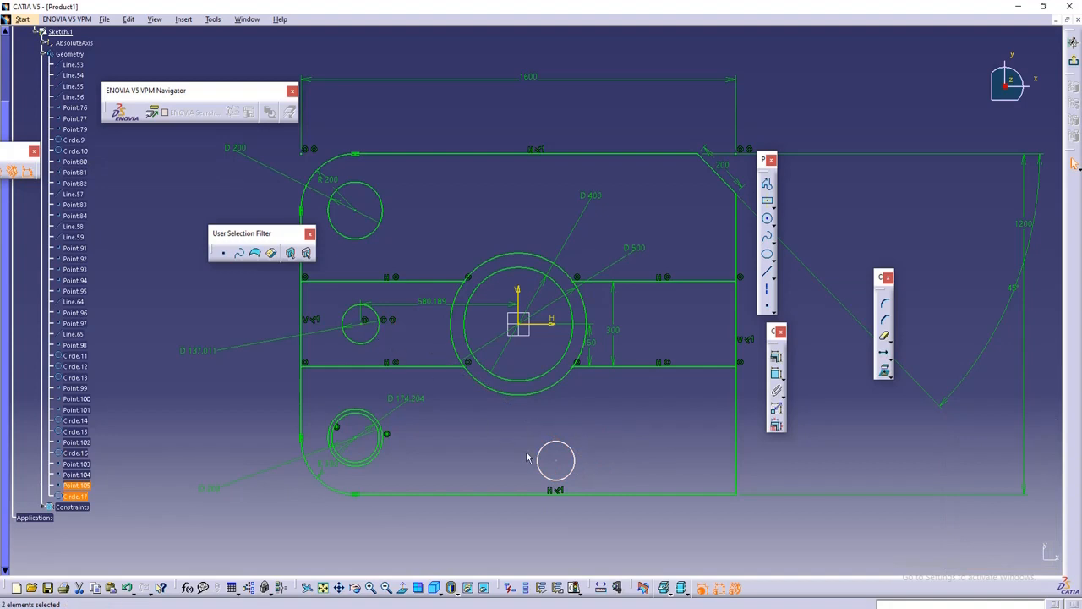
pyautogui.hotkey('ctrl', 'z')
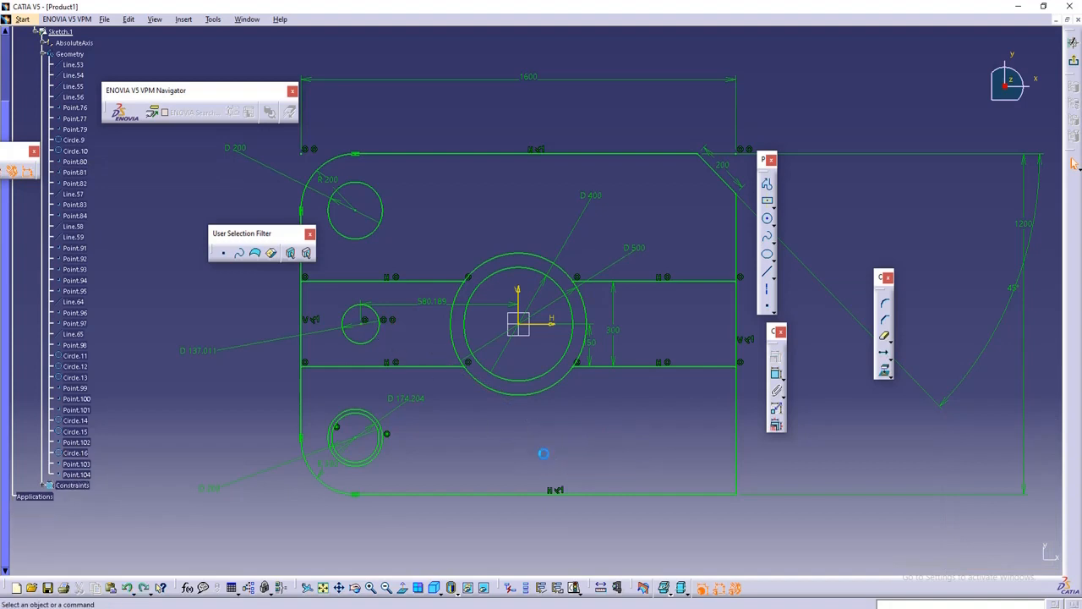
# Step: Offset the circle near the plate's upper-left corner inward by about 18 mm to create one concentric circle
pyautogui.click(889, 357)
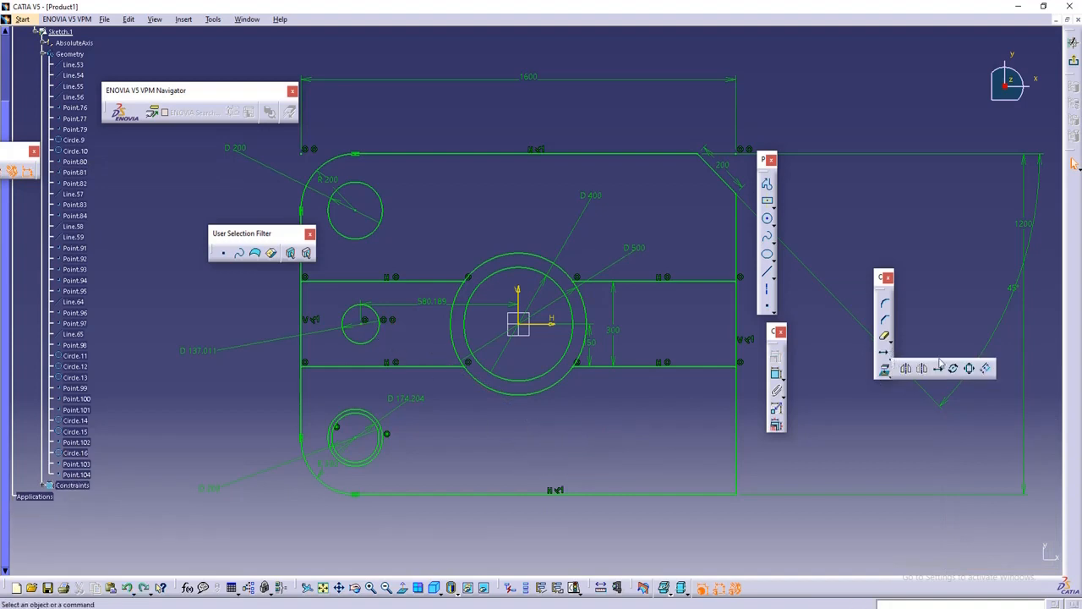
pyautogui.click(987, 369)
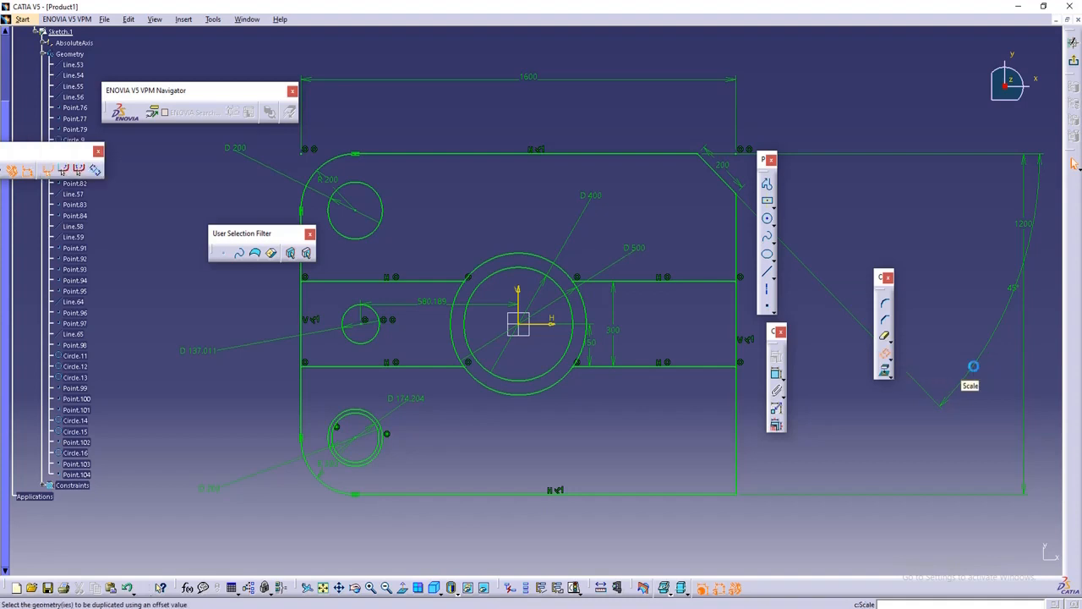
pyautogui.click(377, 195)
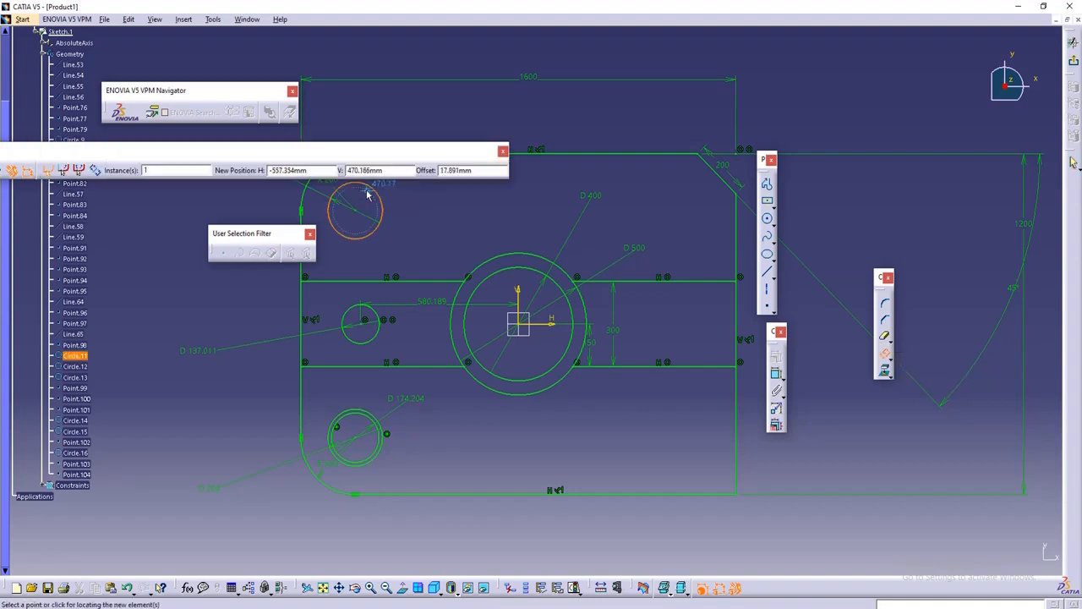
pyautogui.click(367, 194)
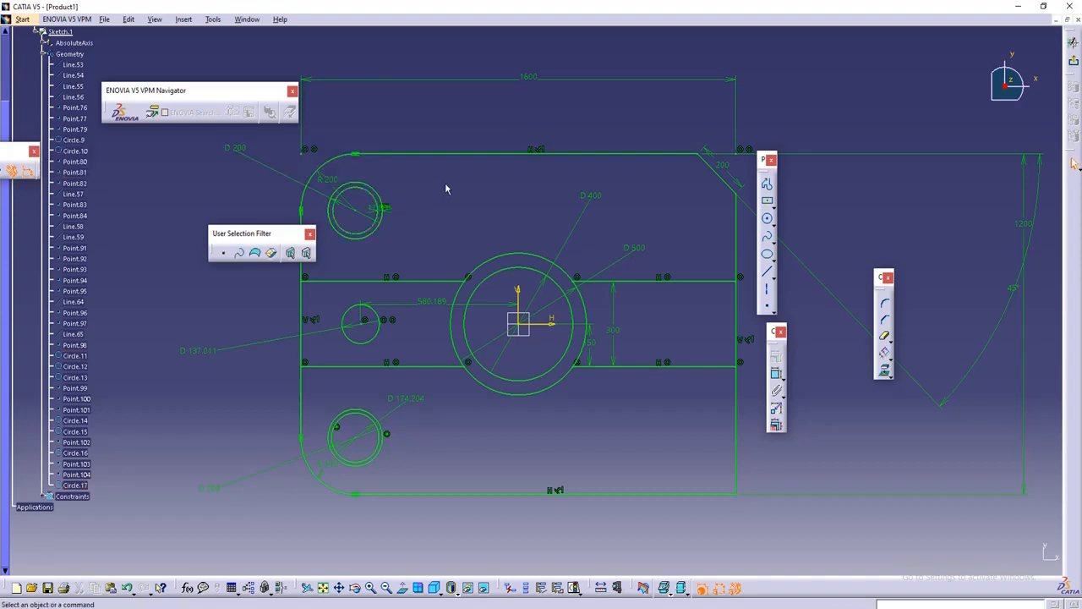
# Step: Set the offset between the two concentric circles near the plate's upper-left corner to 15 mm
pyautogui.moveTo(347, 203)
pyautogui.mouseDown(button='middle')
pyautogui.moveTo(340, 126)
pyautogui.moveTo(437, 219)
pyautogui.moveTo(429, 117)
pyautogui.mouseUp(button='middle')
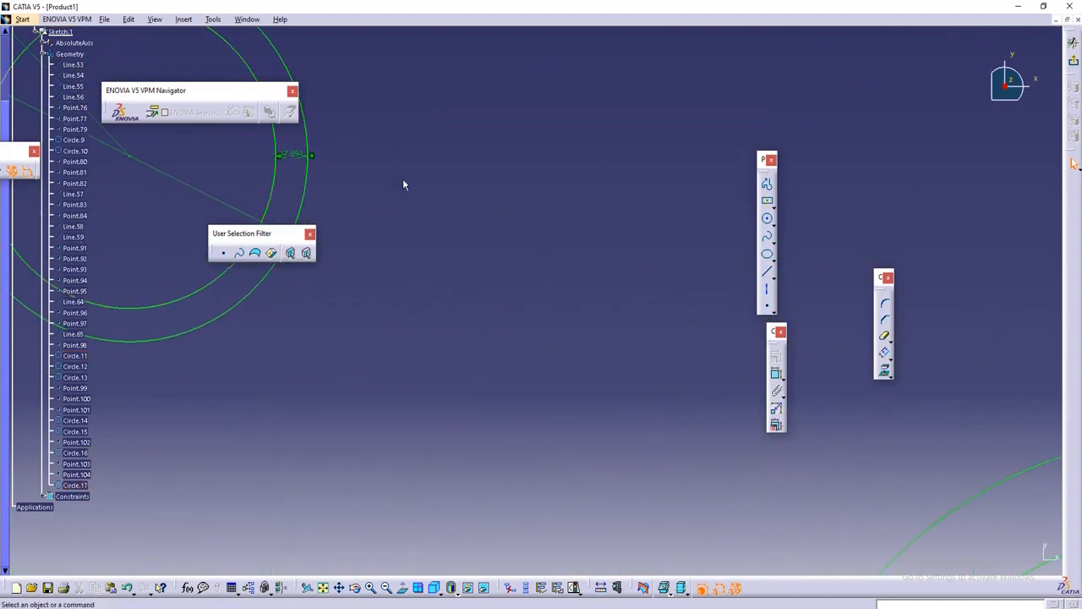
pyautogui.moveTo(403, 185); pyautogui.dragTo(599, 326, button='middle')
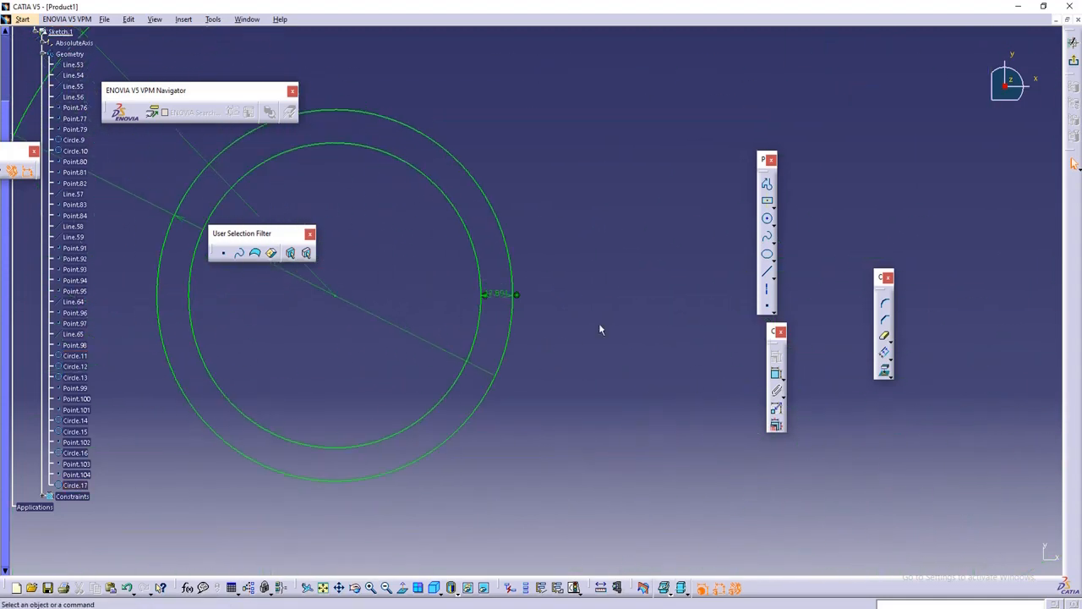
pyautogui.doubleClick(508, 294)
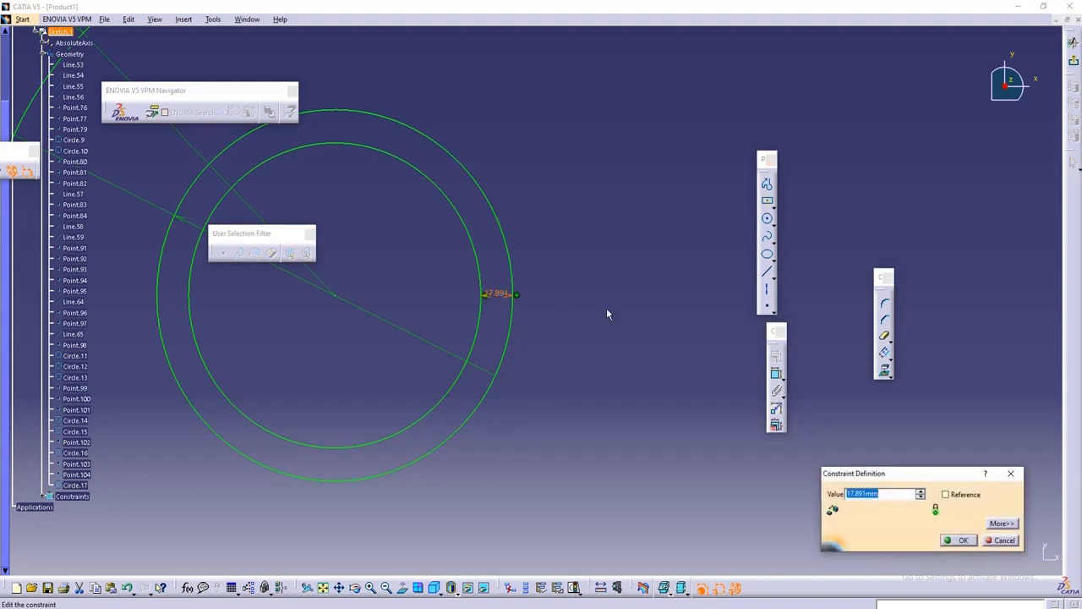
pyautogui.write('15')
pyautogui.press('Return')
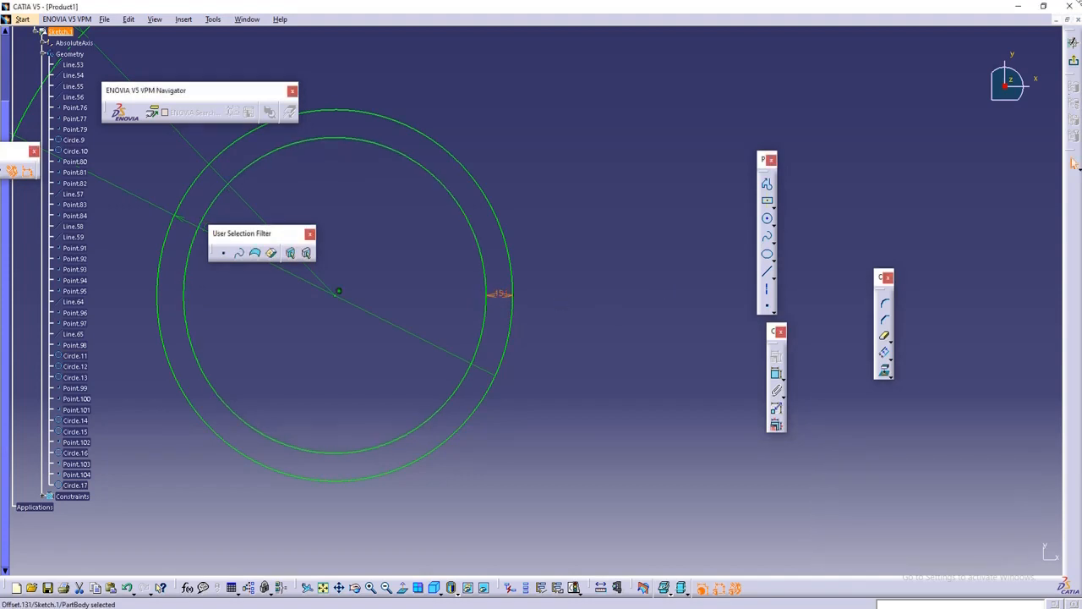
pyautogui.click(580, 138)
pyautogui.moveTo(592, 127)
pyautogui.keyDown('ctrl'); pyautogui.mouseDown(button='middle')
pyautogui.moveTo(590, 308)
pyautogui.moveTo(510, 251)
pyautogui.moveTo(464, 245)
pyautogui.mouseUp(button='middle'); pyautogui.keyUp('ctrl')
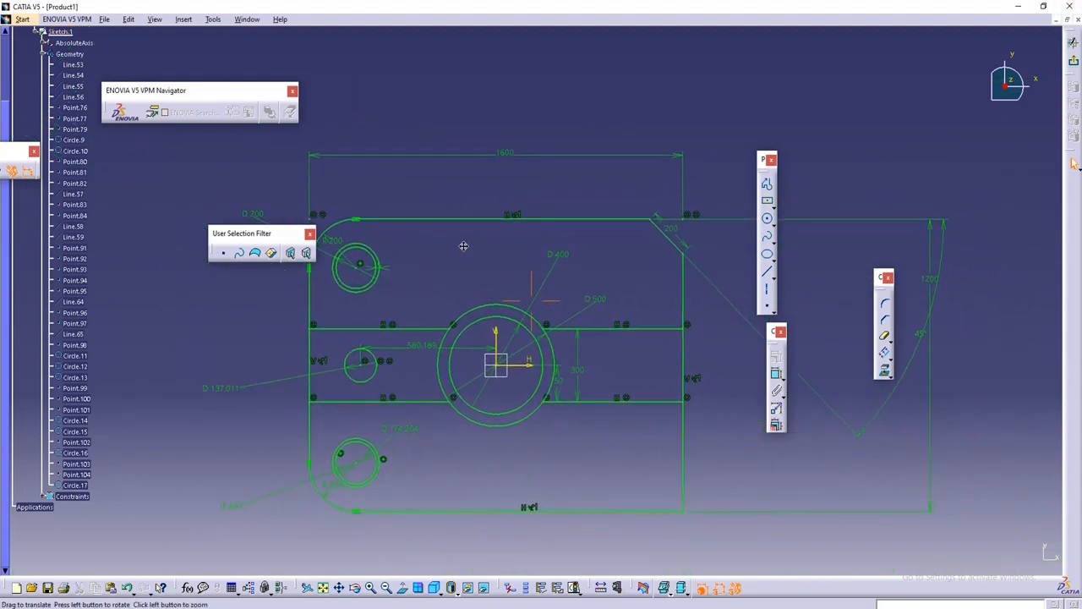
pyautogui.moveTo(573, 191)
pyautogui.keyDown('ctrl'); pyautogui.mouseDown(button='middle')
pyautogui.moveTo(575, 205)
pyautogui.moveTo(618, 209)
pyautogui.mouseUp(button='middle'); pyautogui.keyUp('ctrl')
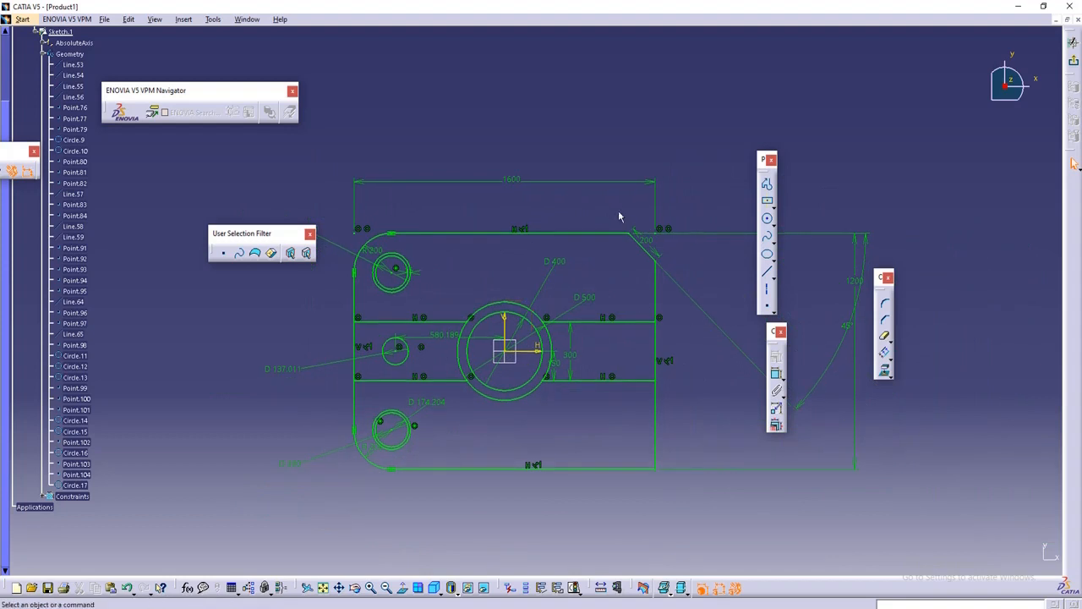
pyautogui.scroll(-1, 559, 412)
pyautogui.moveTo(559, 412)
pyautogui.keyDown('ctrl'); pyautogui.mouseDown(button='middle')
pyautogui.moveTo(563, 403)
pyautogui.moveTo(597, 416)
pyautogui.mouseUp(button='middle'); pyautogui.keyUp('ctrl')
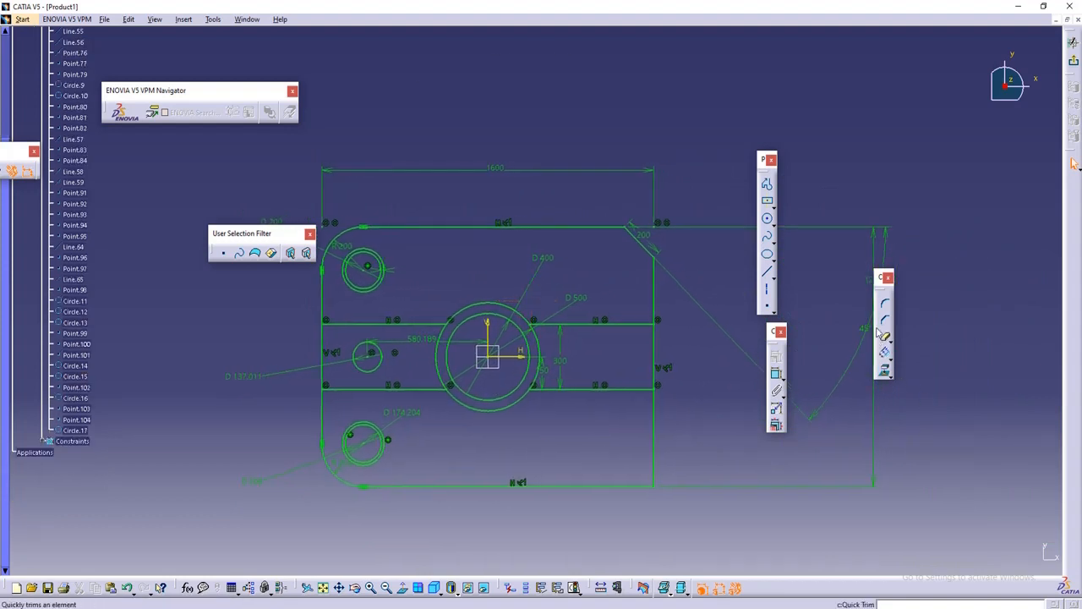
pyautogui.click(888, 356)
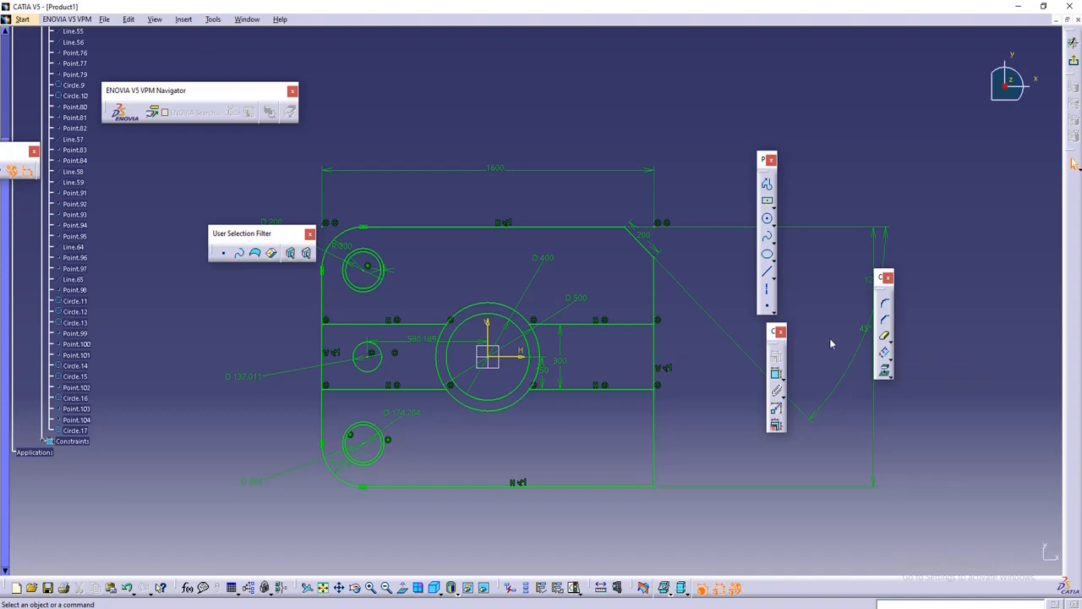
pyautogui.click(890, 379)
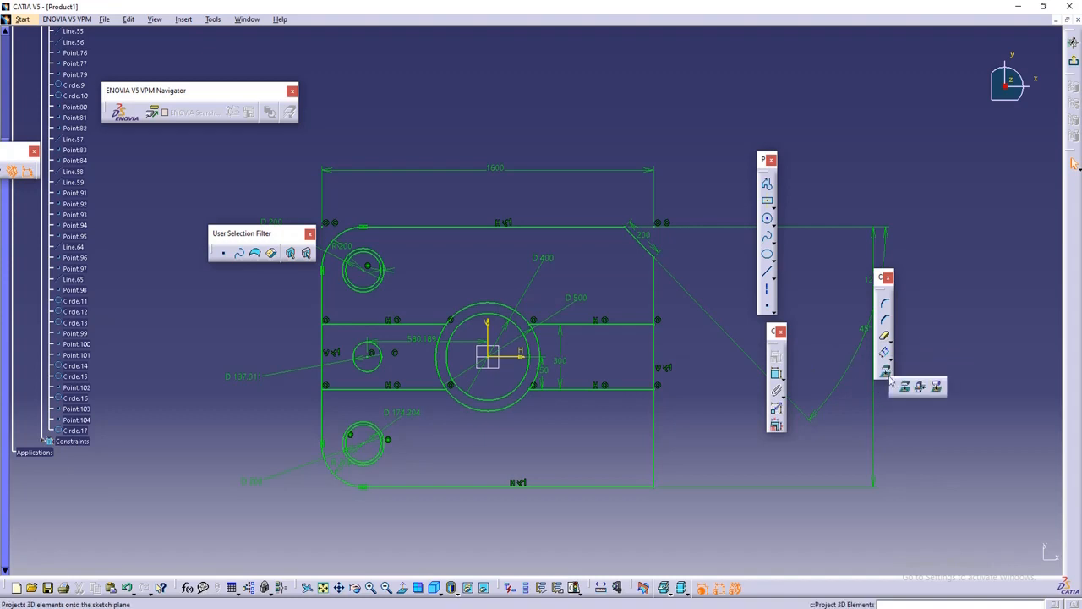
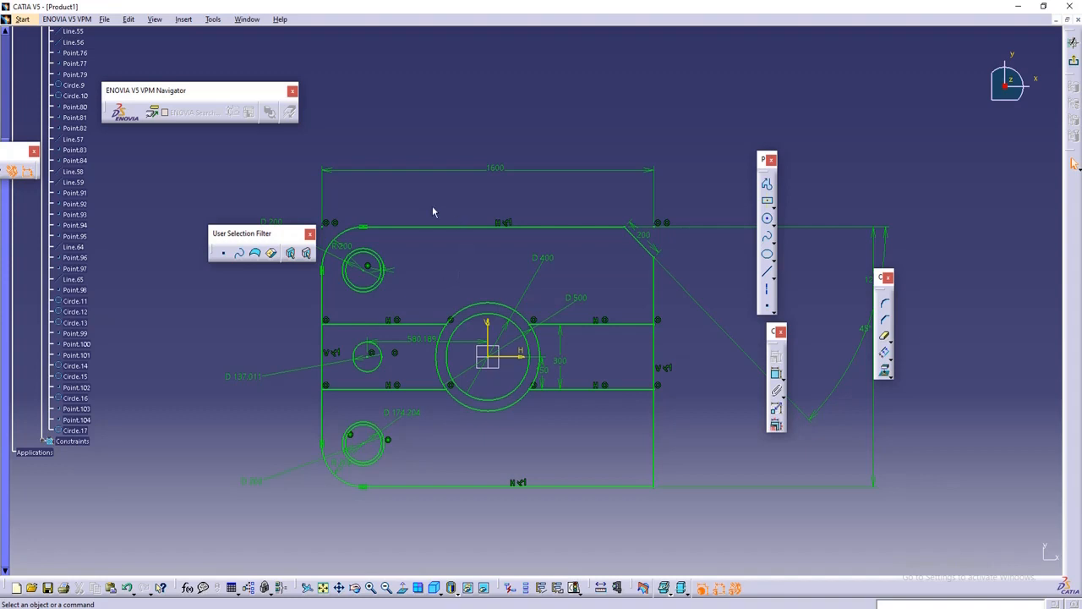
pyautogui.moveTo(606, 256); pyautogui.dragTo(611, 274, button='middle')
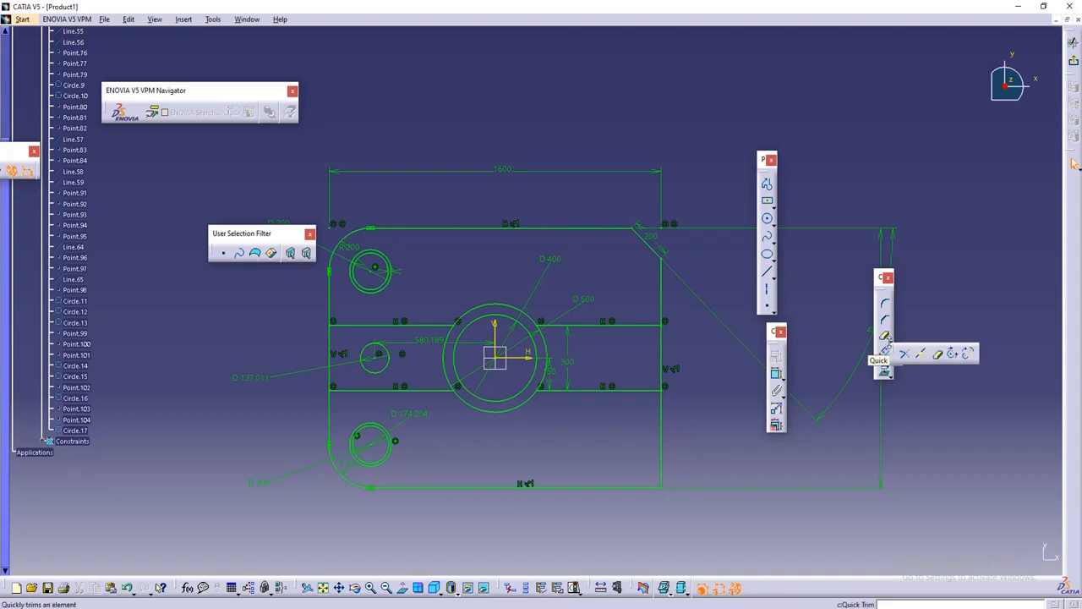
# Step: Mirror the small circle in the left slot about the vertical axis to place a copy in the right slot
pyautogui.click(892, 359)
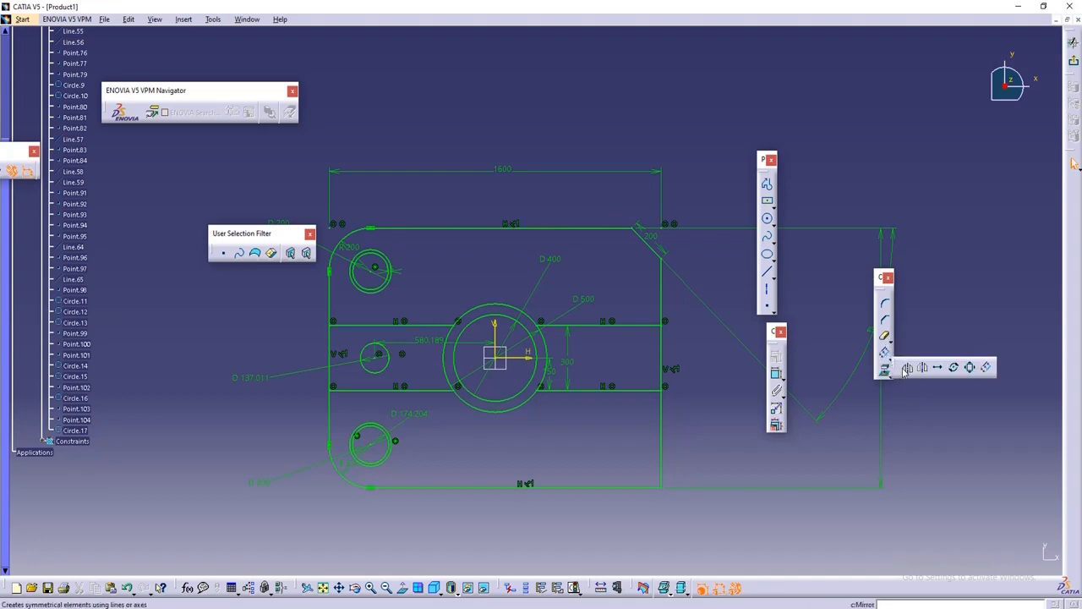
pyautogui.click(901, 366)
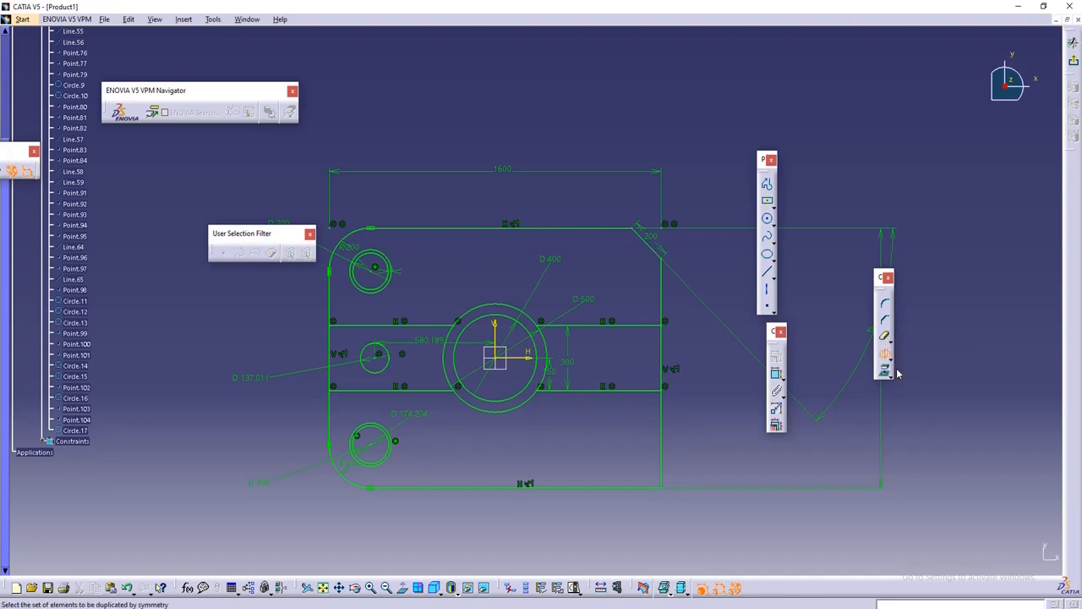
pyautogui.click(382, 370)
pyautogui.click(495, 335)
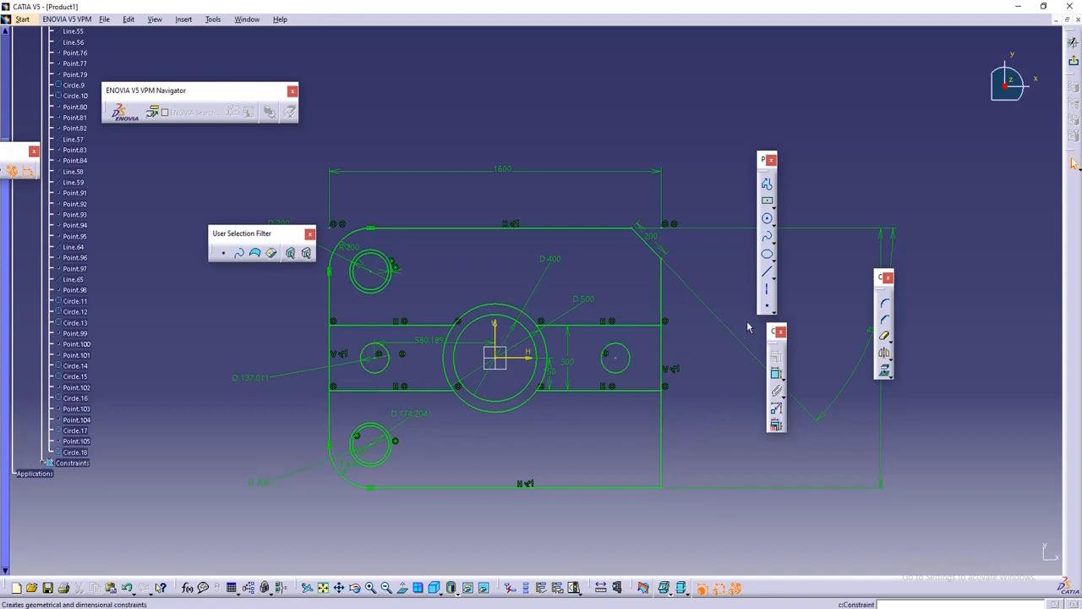
# Step: Draw a closed, long horizontal rectangle with the Profile tool below the central circles, extending past the plate's right edge
pyautogui.click(767, 183)
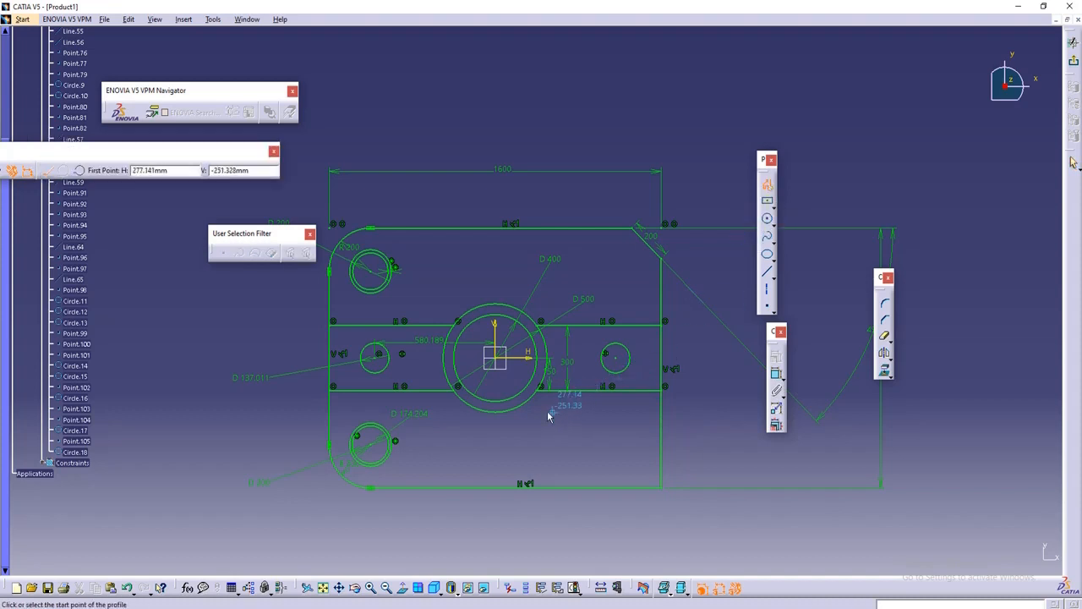
pyautogui.click(454, 435)
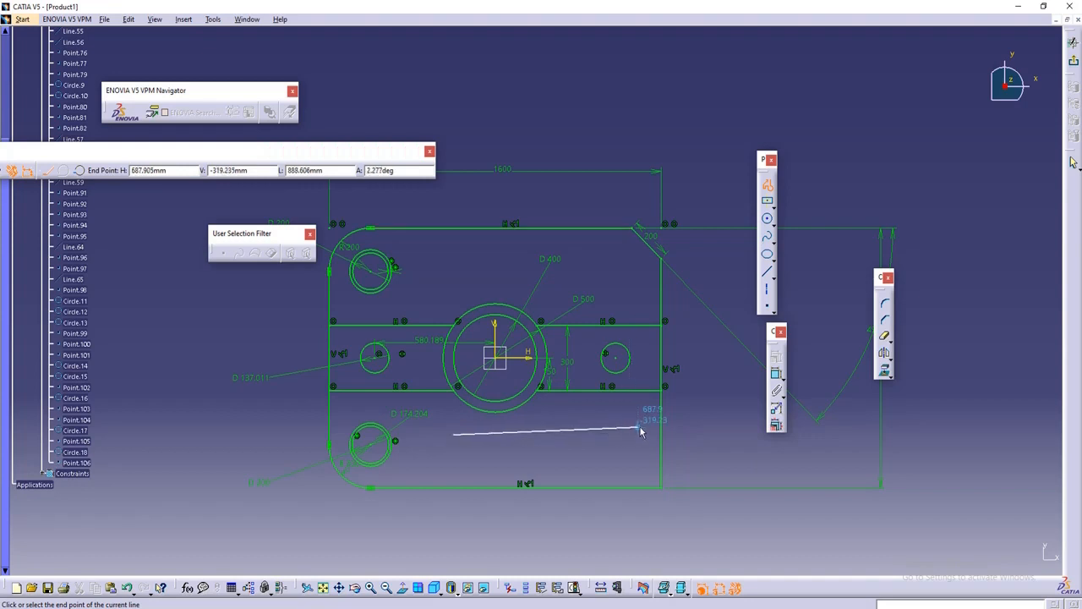
pyautogui.click(717, 434)
pyautogui.click(717, 467)
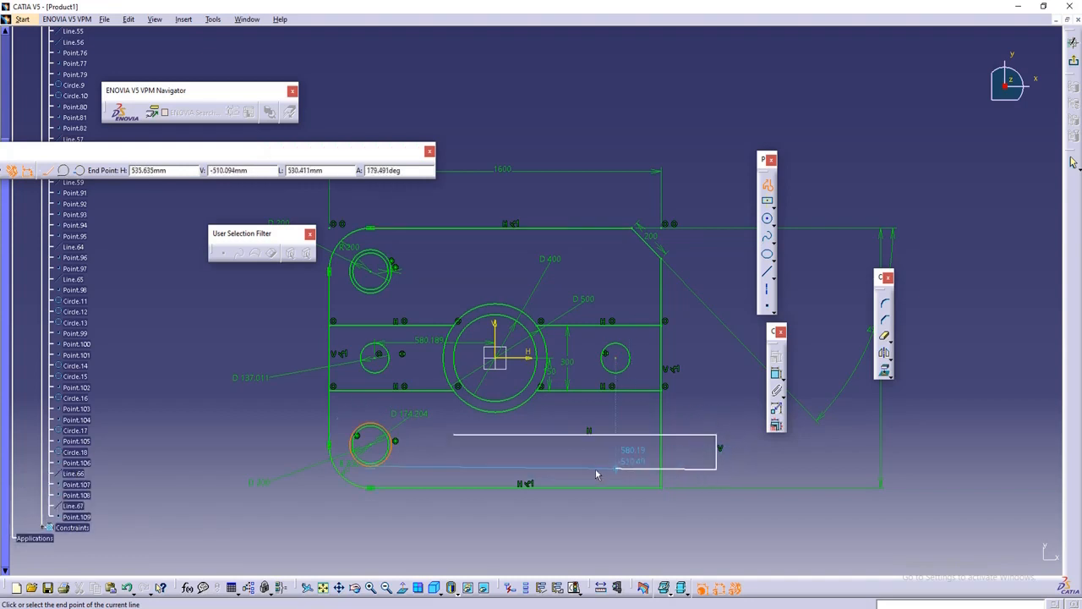
pyautogui.click(452, 474)
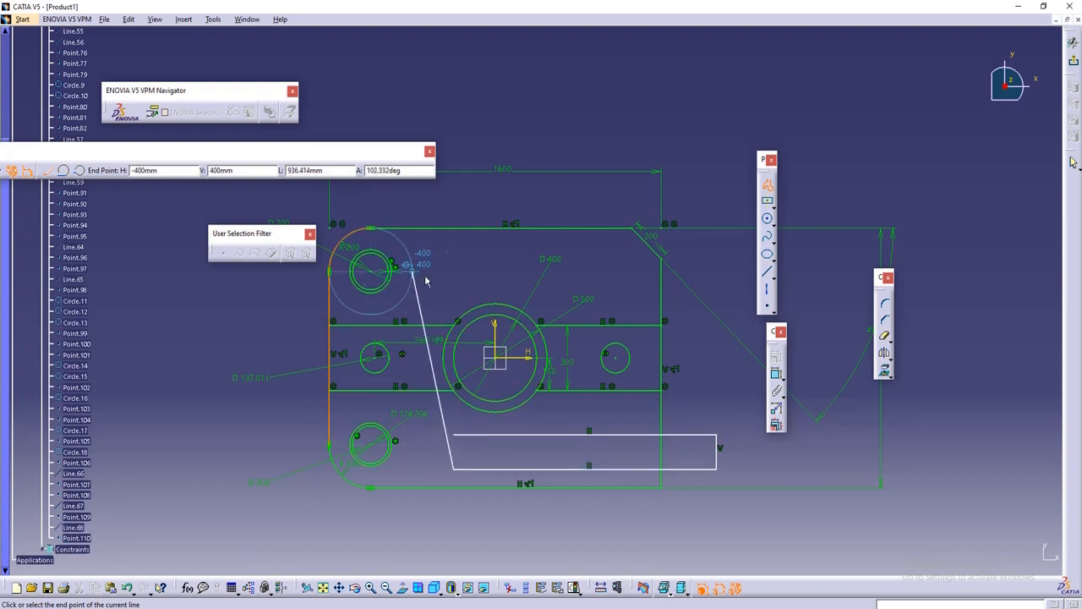
pyautogui.scroll(-10, 454, 408)
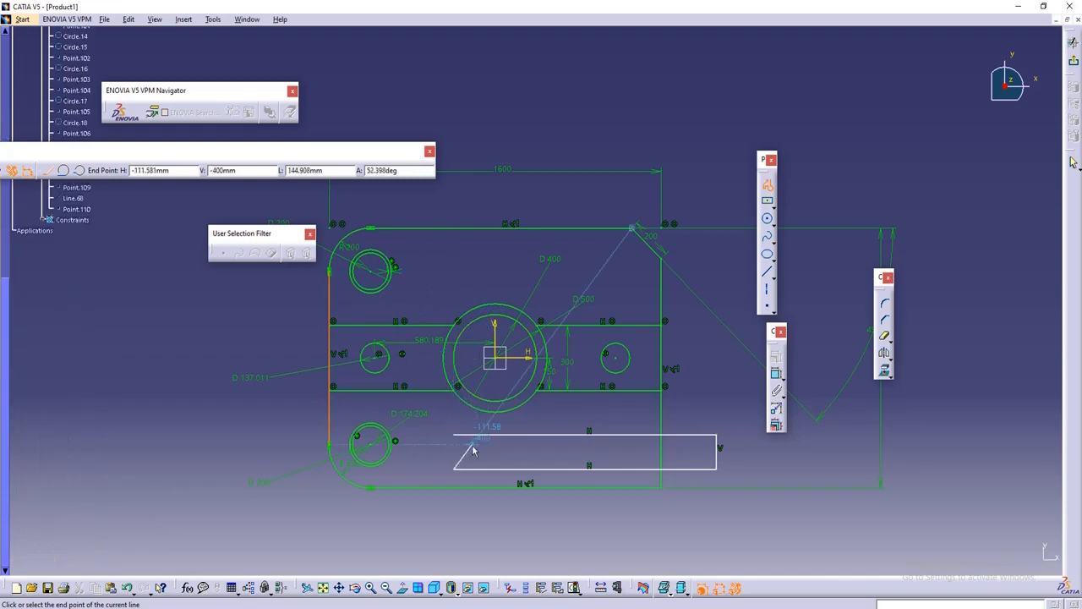
pyautogui.keyDown('ctrl'); pyautogui.moveTo(437, 459); pyautogui.dragTo(439, 378, button='middle'); pyautogui.keyUp('ctrl')
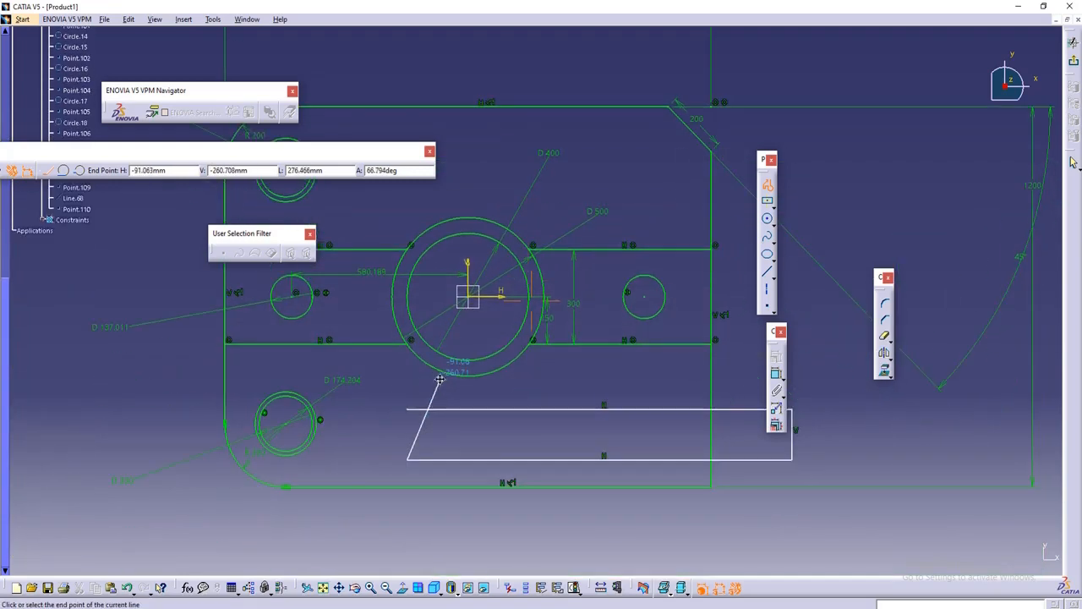
pyautogui.click(410, 411)
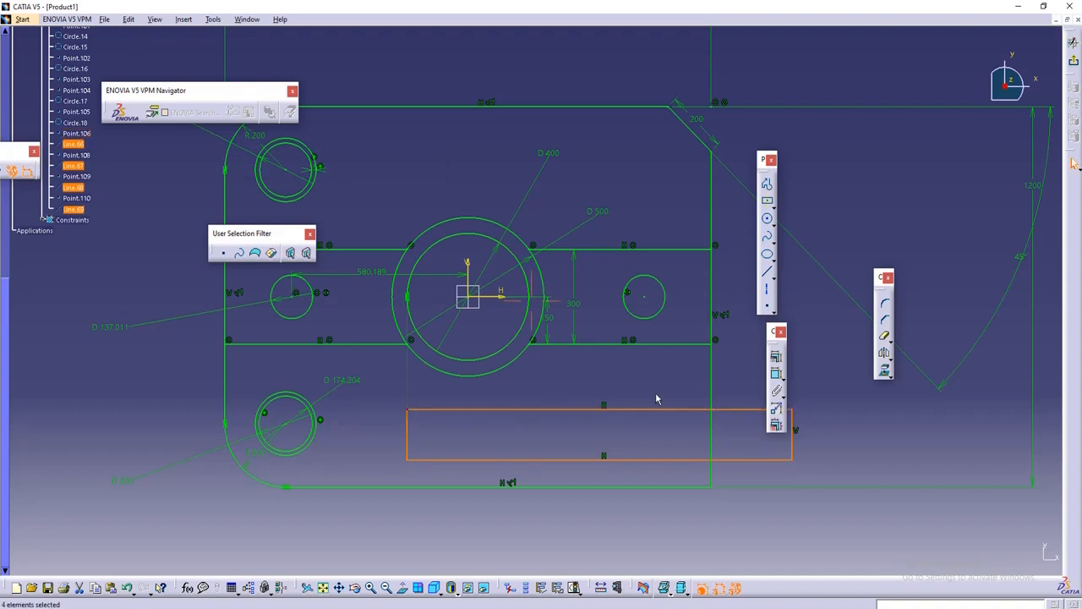
# Step: Quick-trim the section of the plate's right edge that lies inside the long rectangle
pyautogui.keyDown('ctrl'); pyautogui.moveTo(657, 399); pyautogui.dragTo(662, 415, button='middle'); pyautogui.keyUp('ctrl')
pyautogui.scroll(1, 662, 415)
pyautogui.click(686, 500)
pyautogui.moveTo(720, 499); pyautogui.dragTo(662, 498, button='middle')
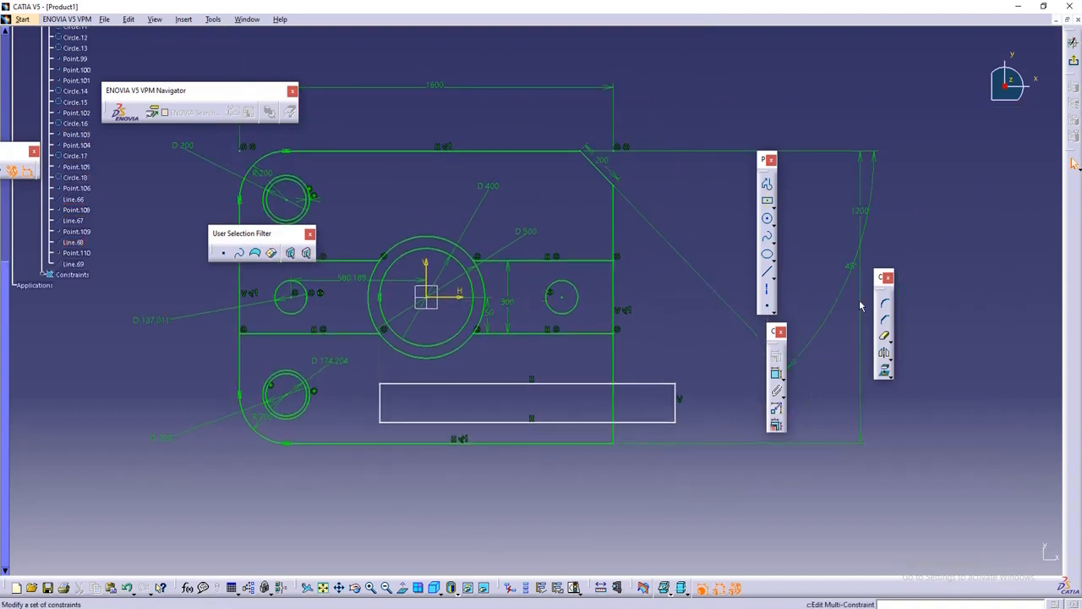
pyautogui.click(885, 336)
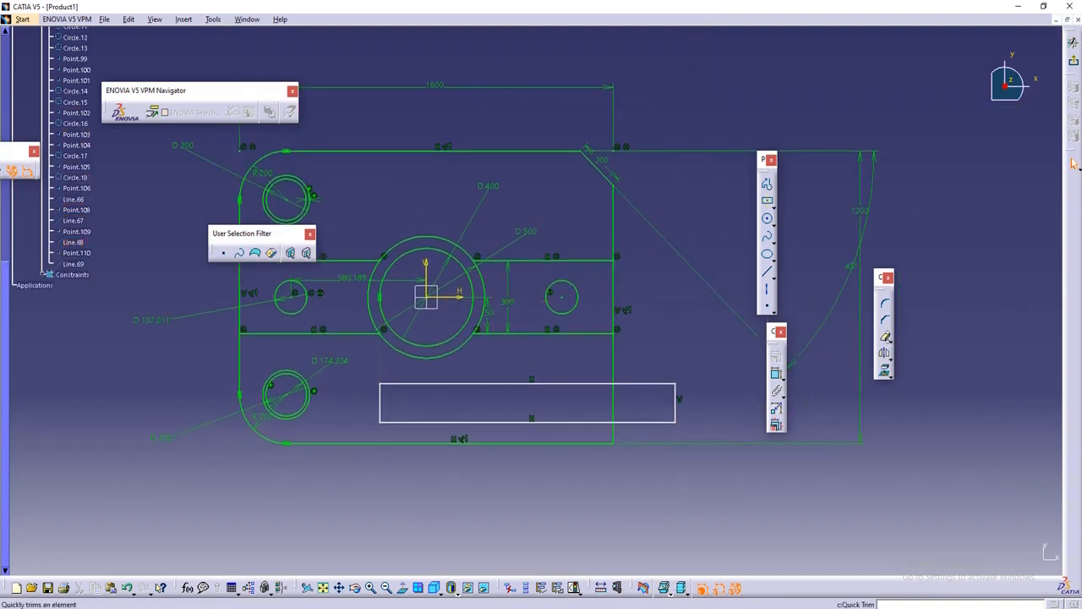
pyautogui.click(618, 408)
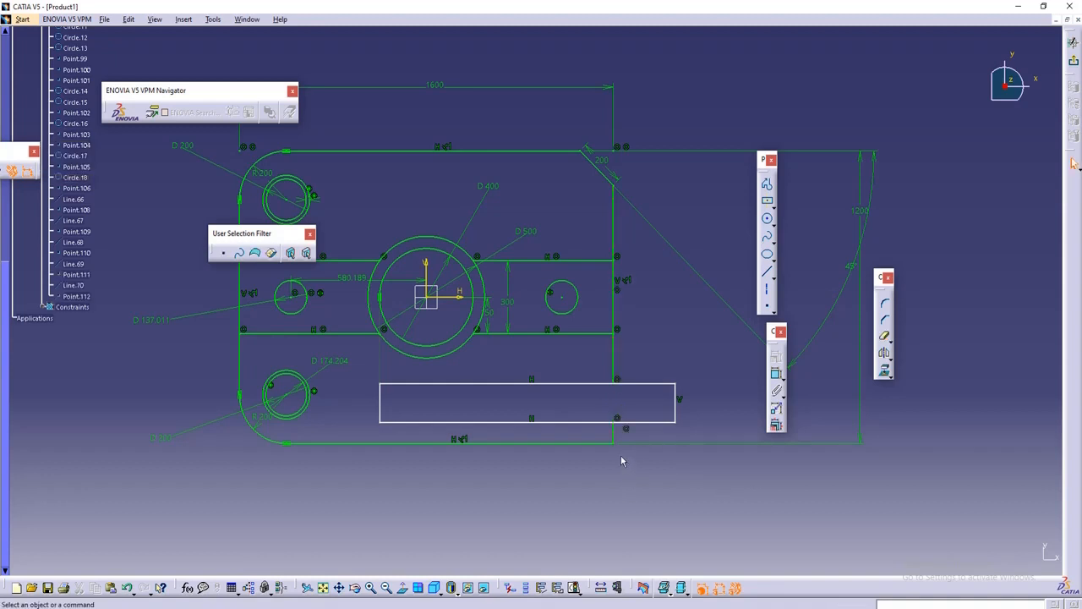
# Step: Dimension the height of the long horizontal rectangle and set it to 170 mm
pyautogui.click(776, 373)
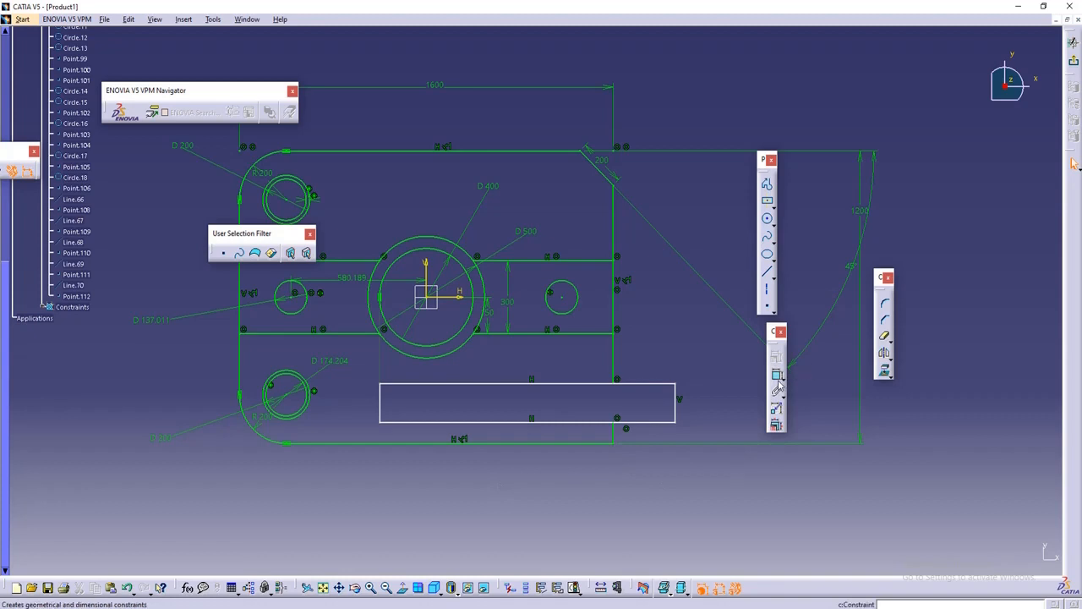
pyautogui.click(676, 396)
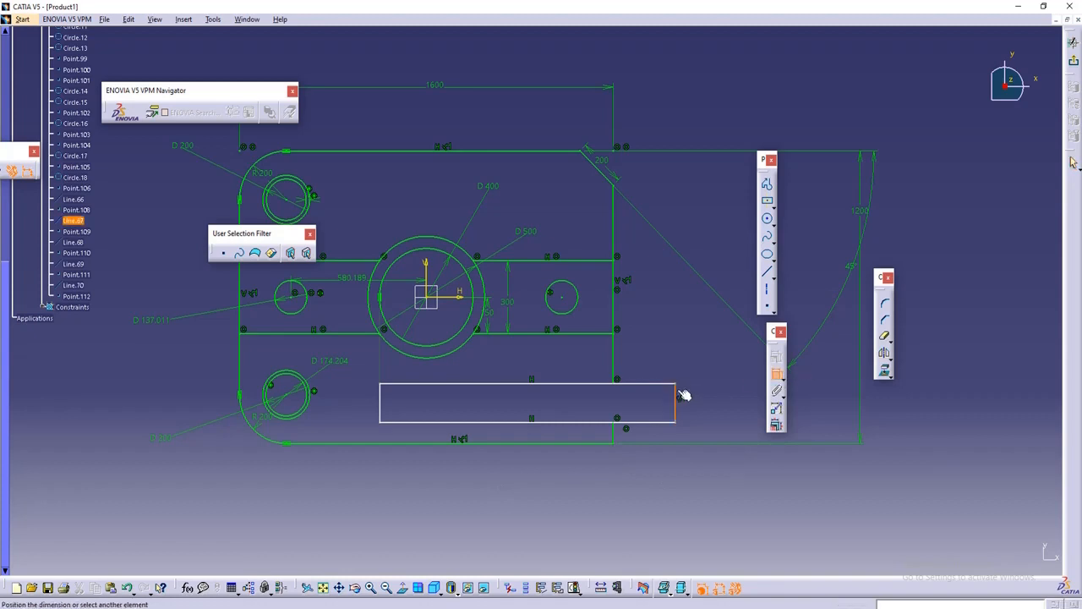
pyautogui.click(713, 362)
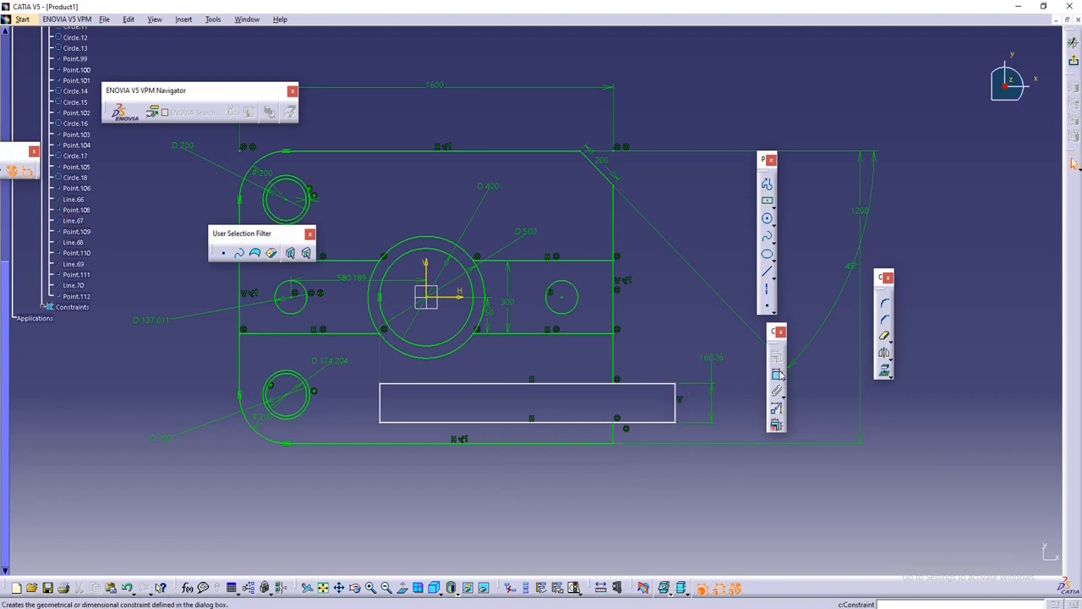
pyautogui.doubleClick(717, 356)
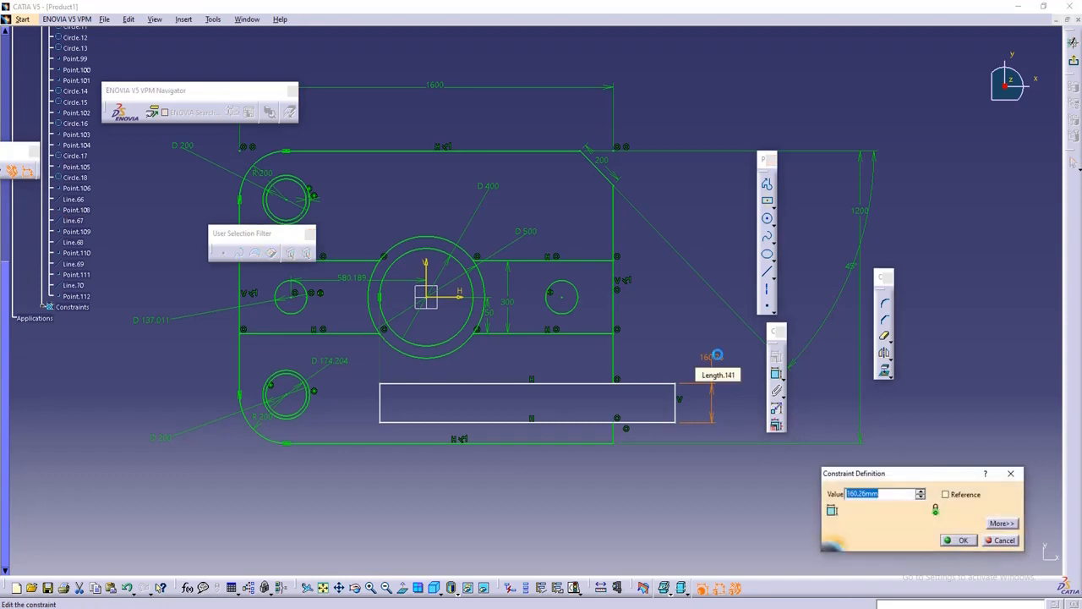
pyautogui.write('170')
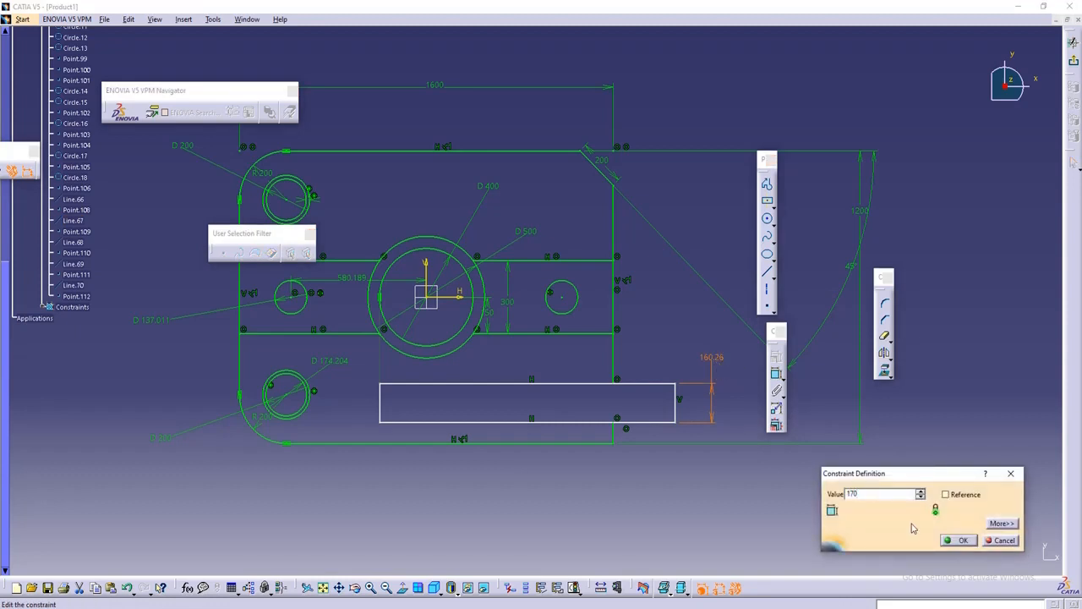
pyautogui.click(956, 540)
# Step: Dimension the length of the long rectangle along its lower edge and set it to 1200 mm
pyautogui.click(776, 373)
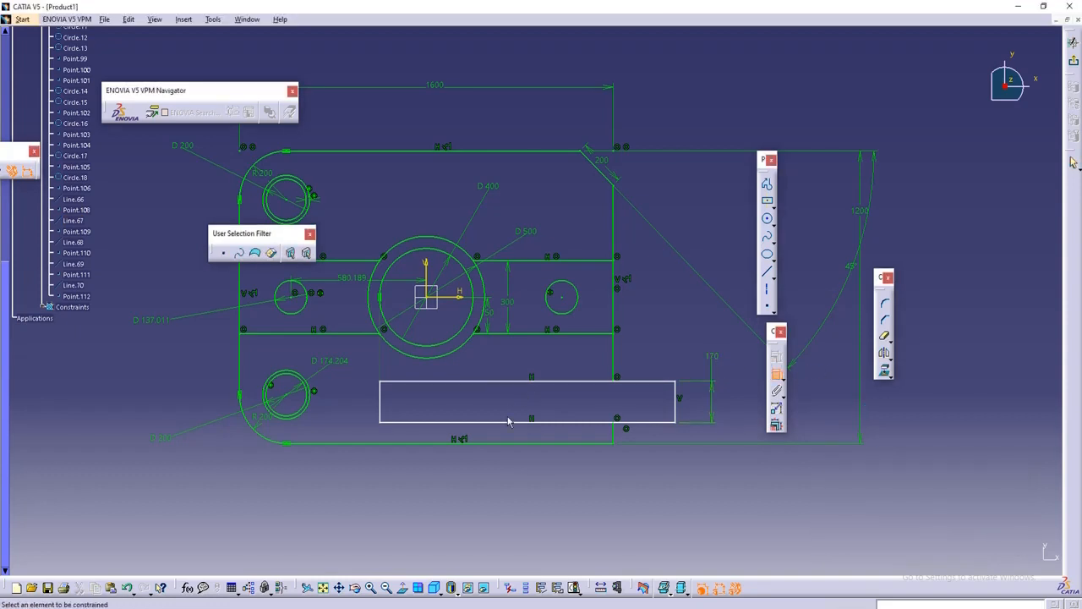
pyautogui.click(510, 421)
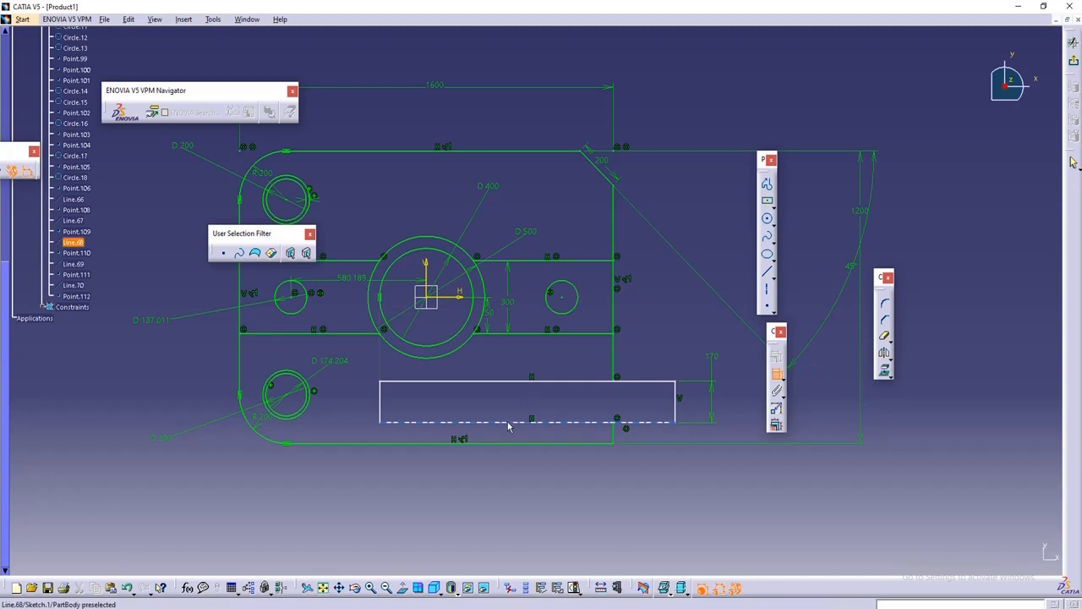
pyautogui.doubleClick(514, 493)
pyautogui.write('12')
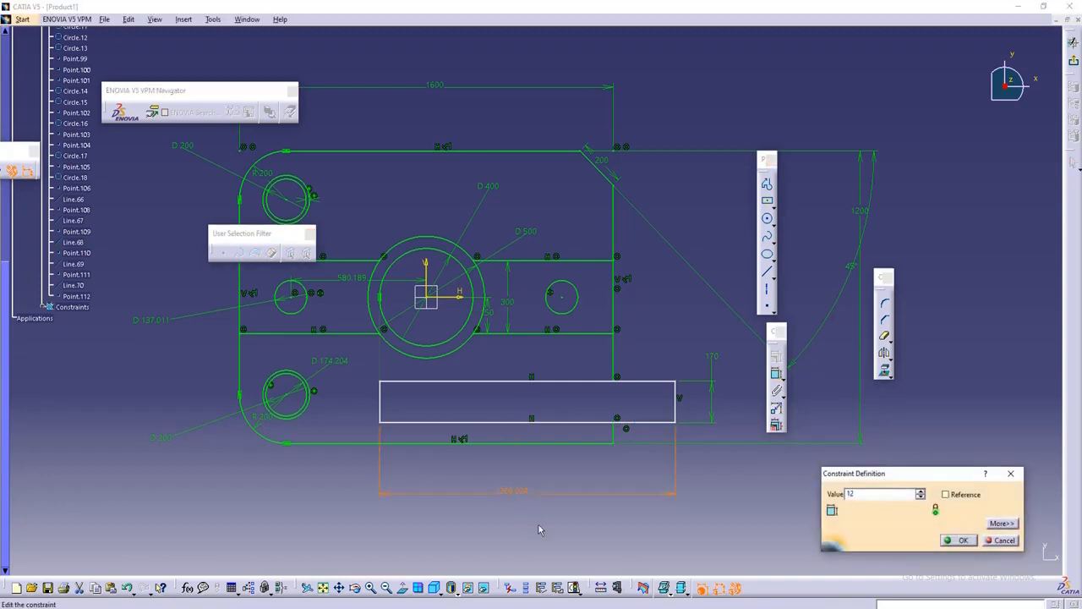
pyautogui.write('00')
pyautogui.click(959, 539)
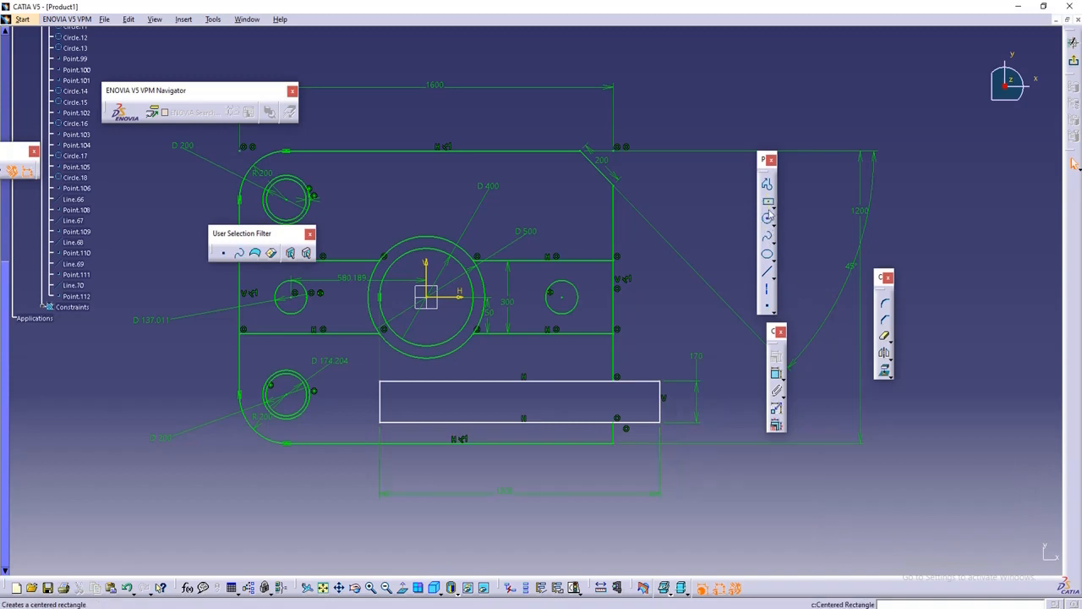
# Step: Dimension the vertical distance from the sketch's horizontal axis to the long rectangle's upper edge
pyautogui.click(775, 377)
pyautogui.click(776, 377)
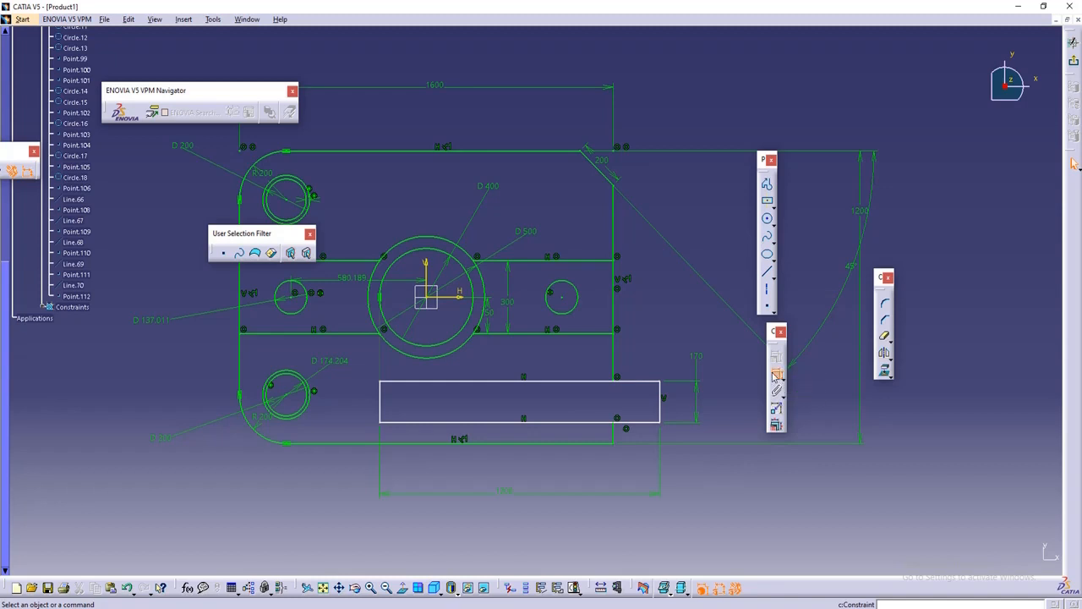
pyautogui.click(411, 384)
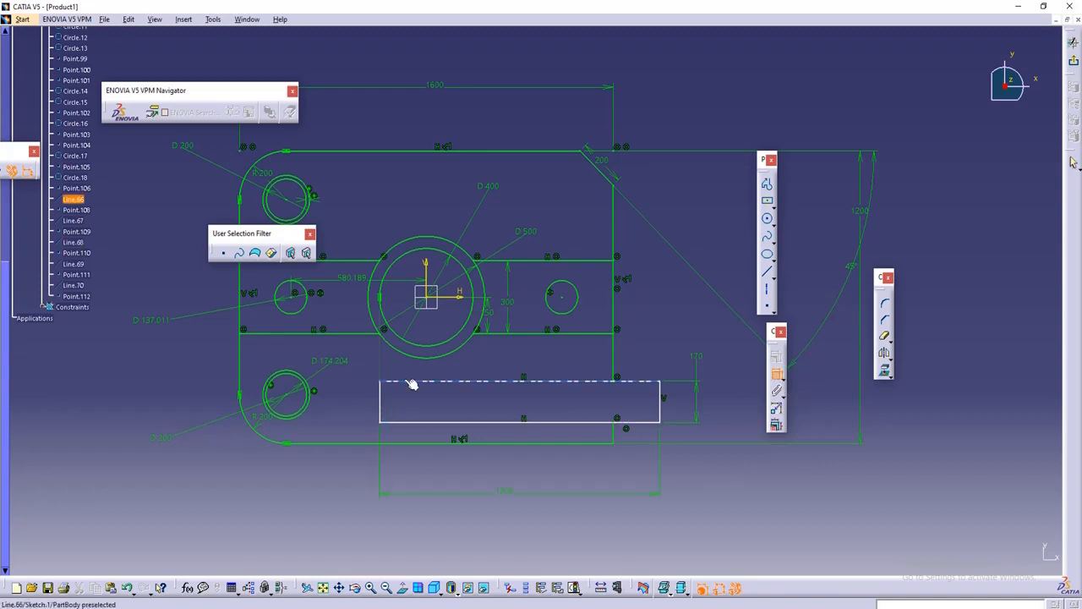
pyautogui.click(429, 278)
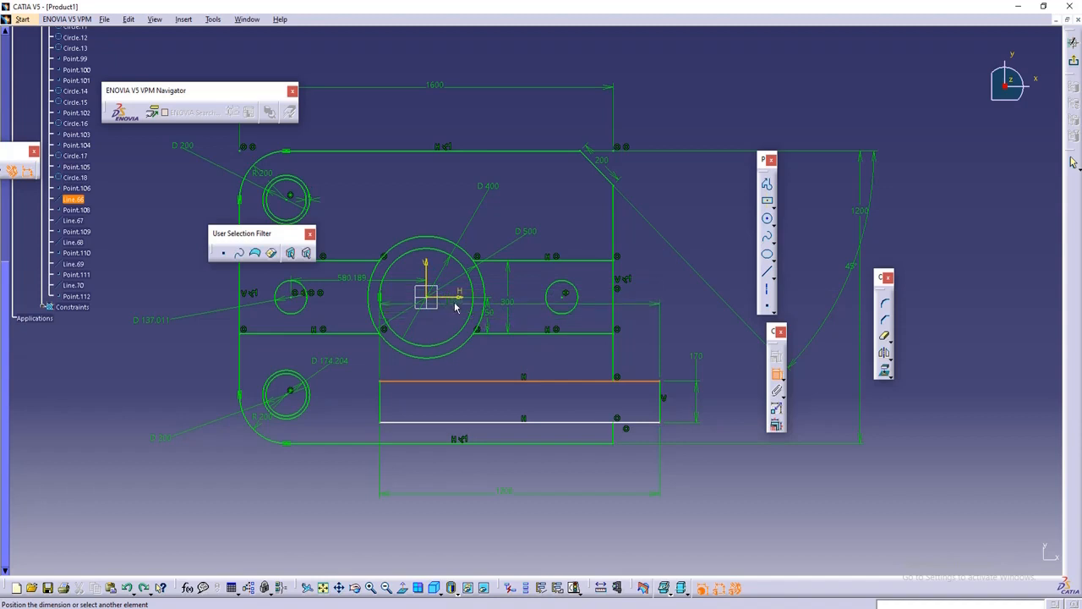
pyautogui.click(486, 351)
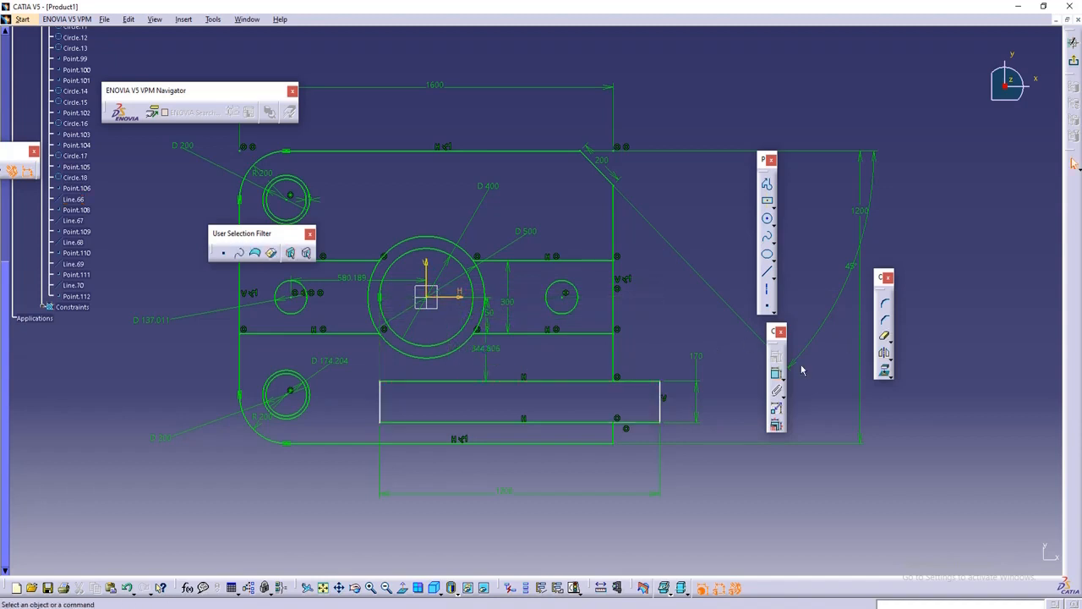
# Step: Dimension the horizontal distance from the sketch's vertical axis to the long rectangle's right edge
pyautogui.click(776, 373)
pyautogui.click(659, 401)
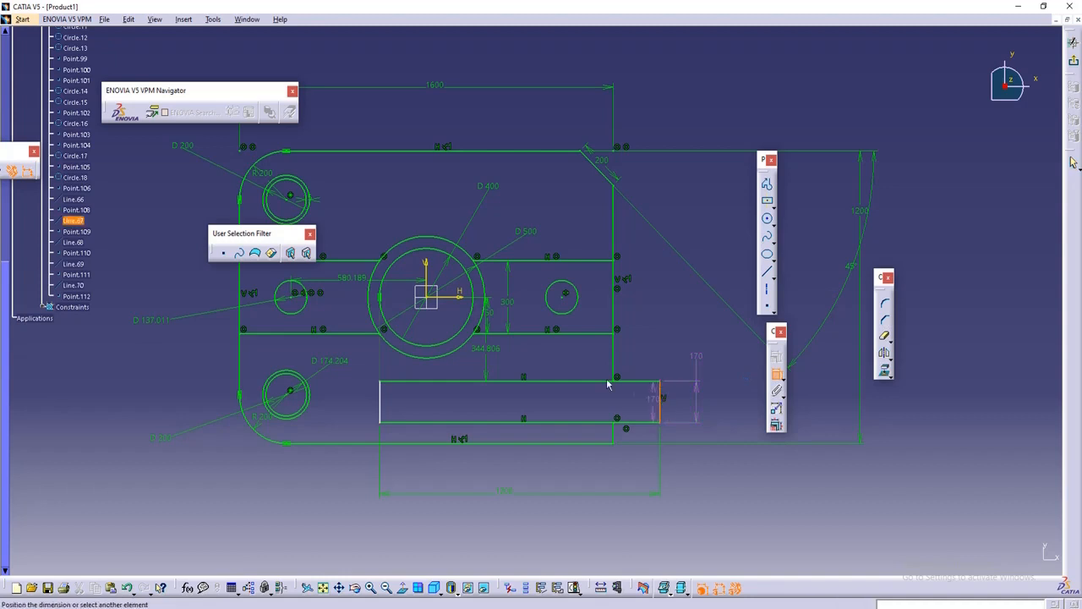
pyautogui.click(429, 271)
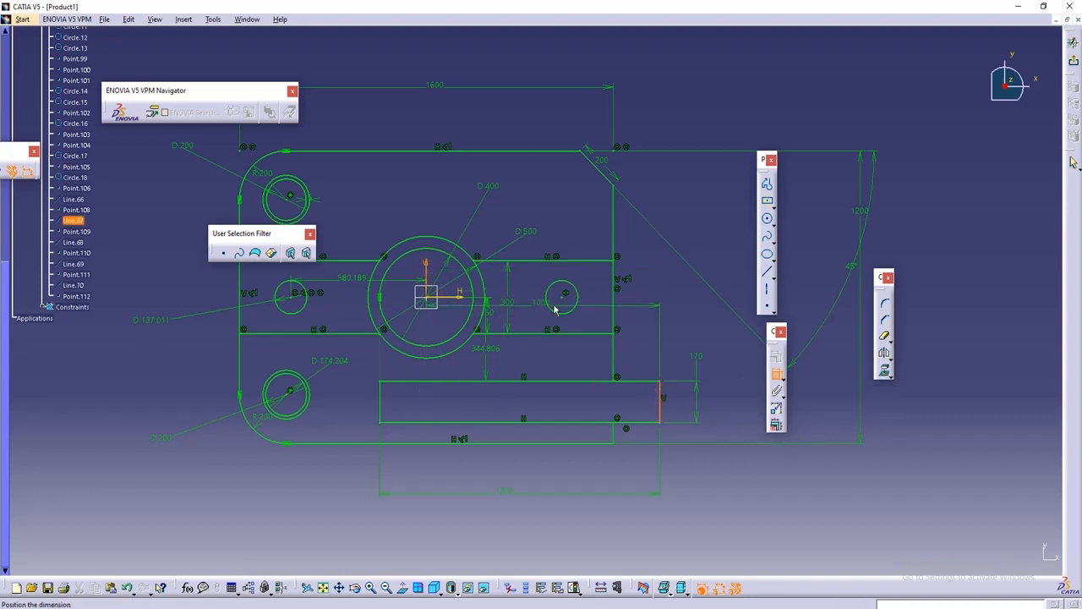
pyautogui.click(642, 237)
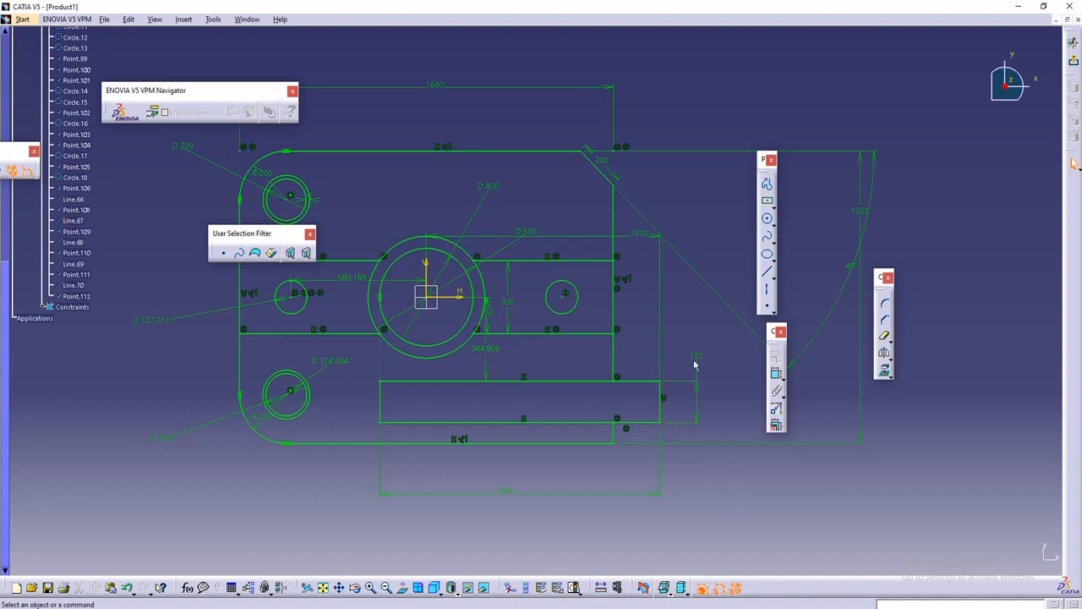
# Step: Draw a horizontal elongated hole with a radius of about 84 mm above the central circles, near the plate's upper edge
pyautogui.moveTo(699, 367); pyautogui.dragTo(739, 380, button='middle')
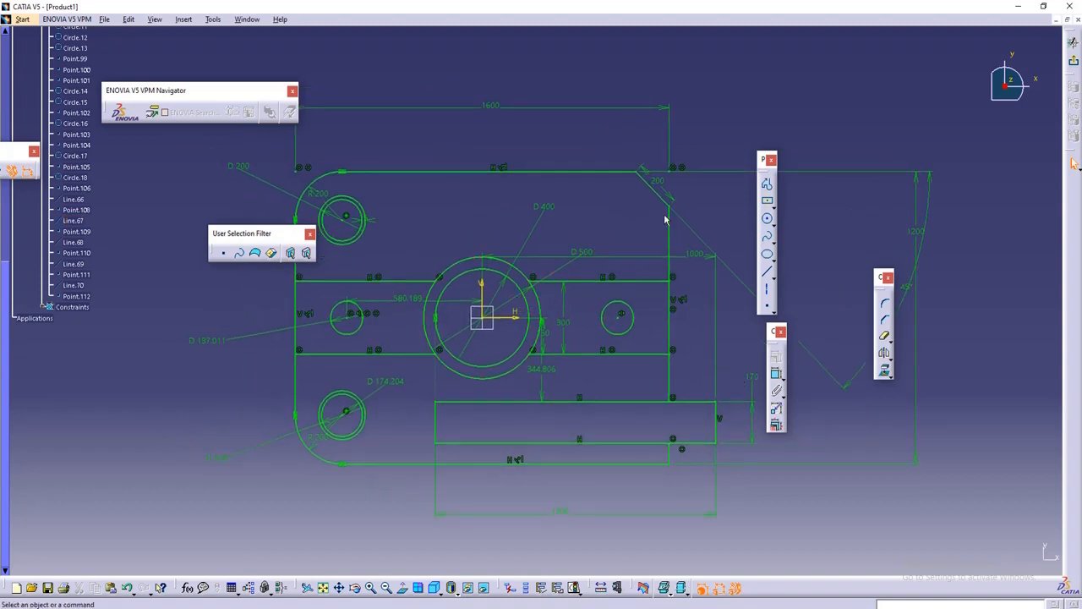
pyautogui.moveTo(630, 219)
pyautogui.mouseDown(button='middle')
pyautogui.moveTo(648, 228)
pyautogui.moveTo(617, 268)
pyautogui.mouseUp(button='middle')
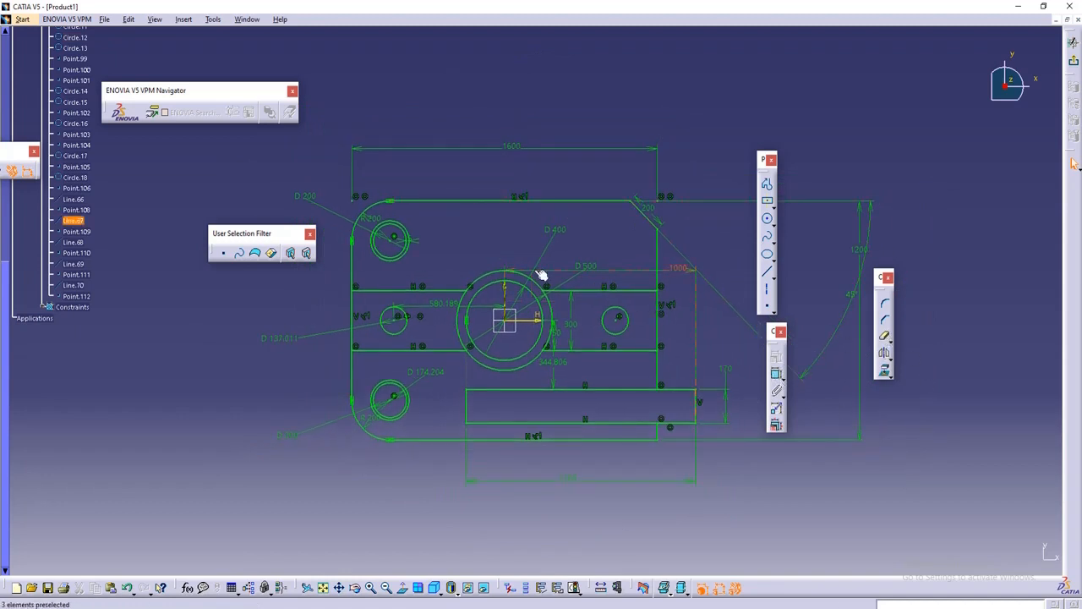
pyautogui.moveTo(464, 225); pyautogui.dragTo(445, 239, button='middle')
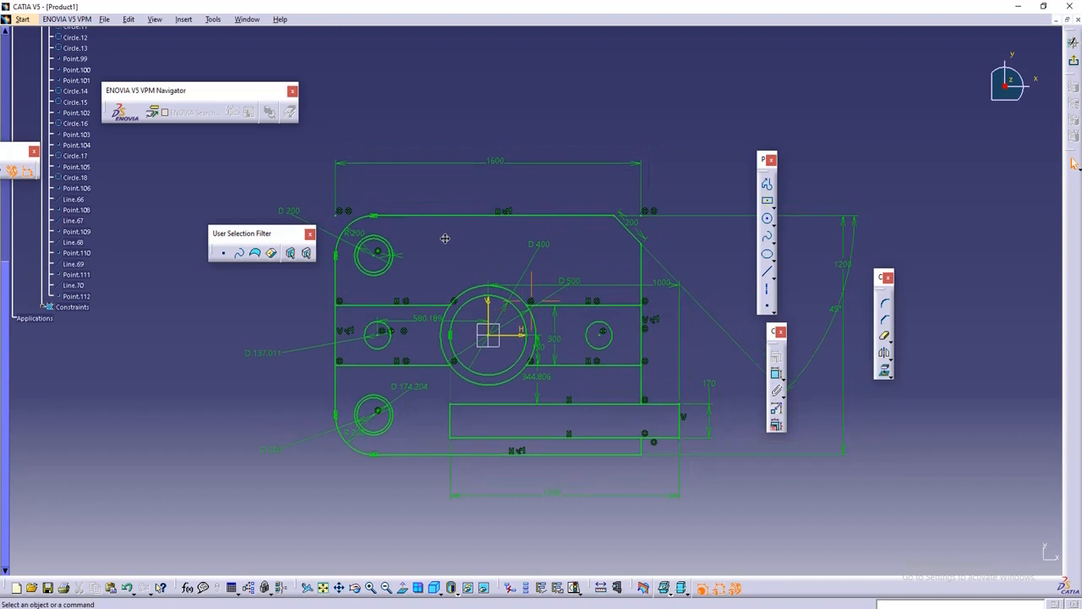
pyautogui.click(771, 204)
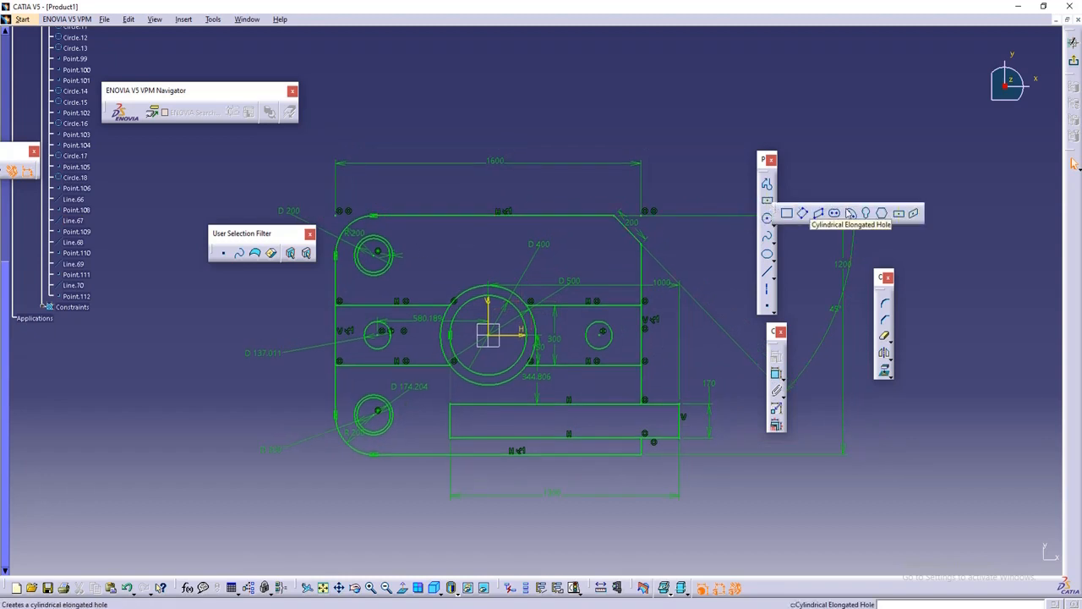
pyautogui.click(835, 213)
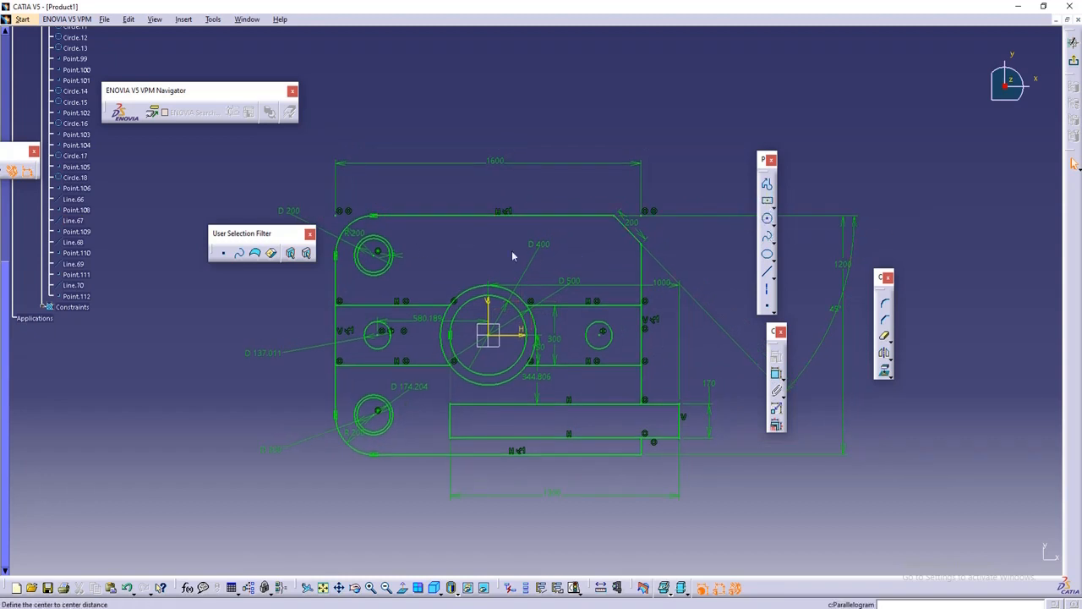
pyautogui.click(444, 243)
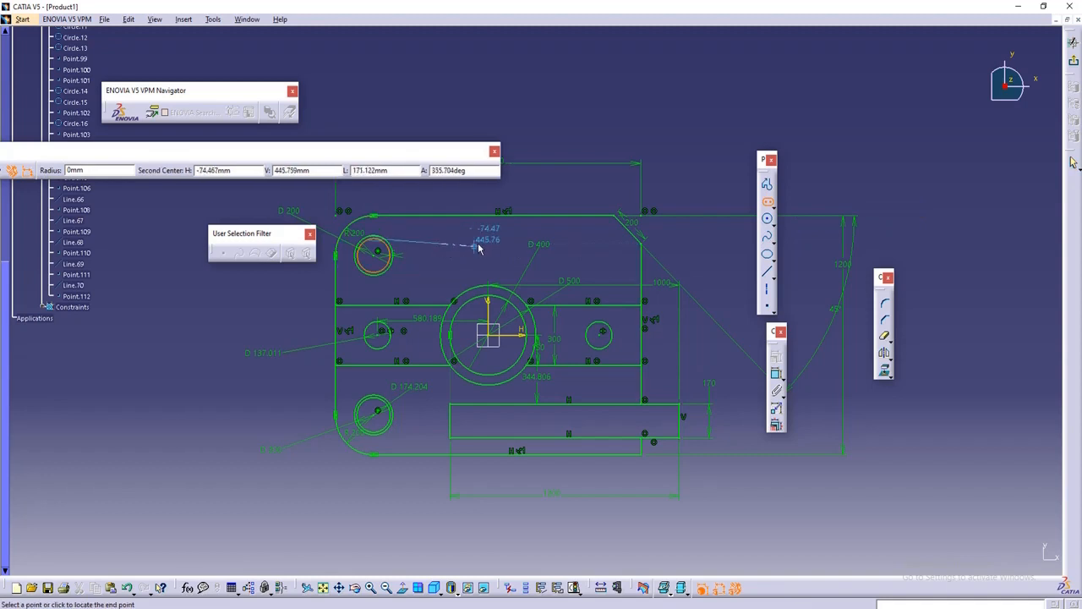
pyautogui.click(585, 244)
pyautogui.click(589, 228)
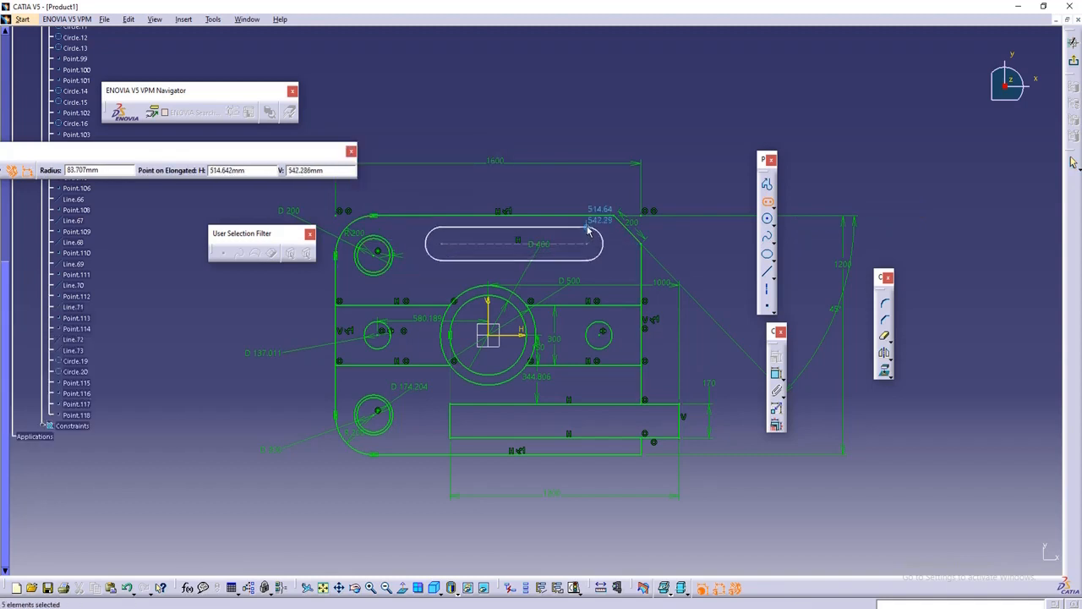
# Step: Dimension the vertical distance from the sketch's horizontal axis to the elongated hole's lower edge
pyautogui.moveTo(690, 152); pyautogui.dragTo(675, 162, button='middle')
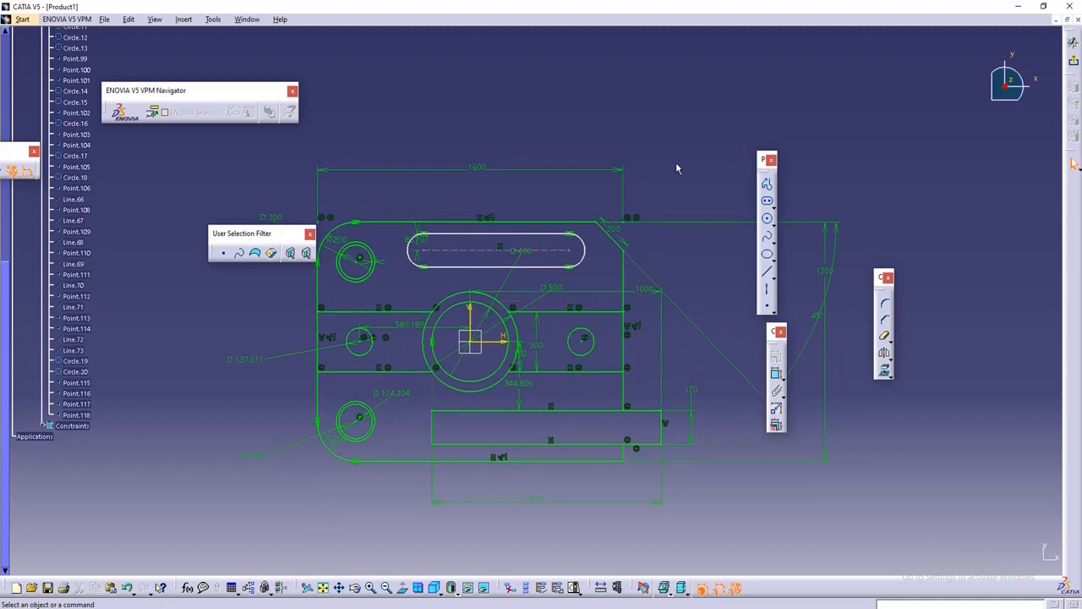
pyautogui.click(776, 373)
pyautogui.click(536, 266)
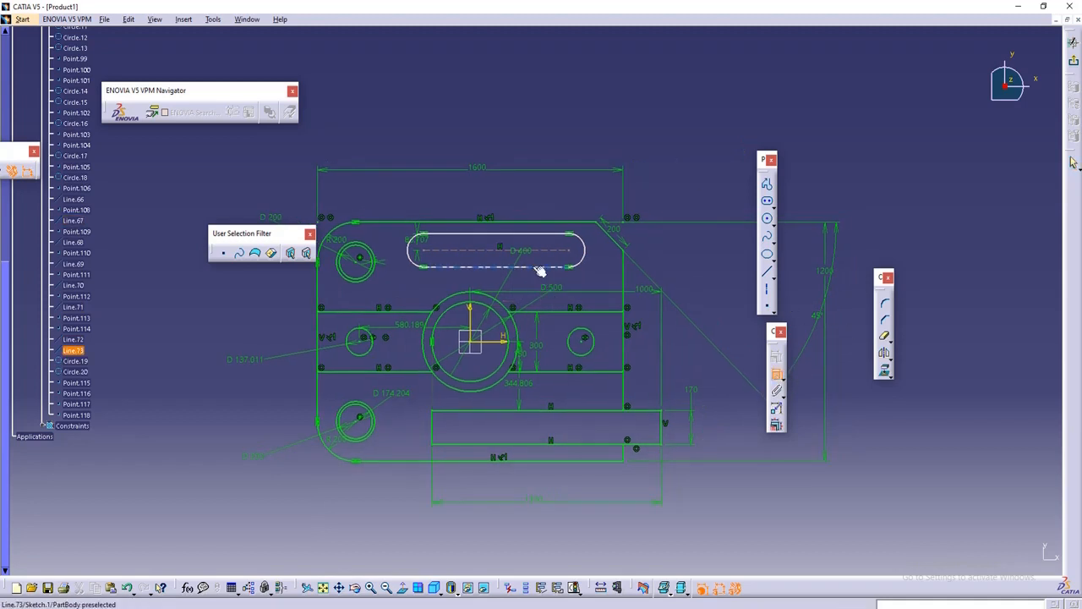
pyautogui.click(500, 343)
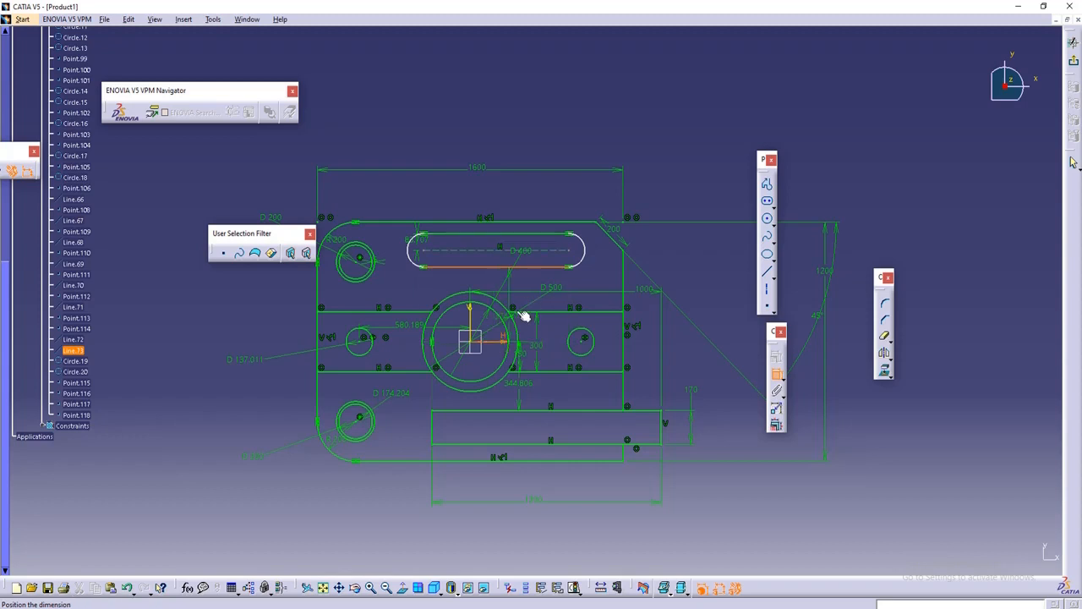
pyautogui.click(599, 266)
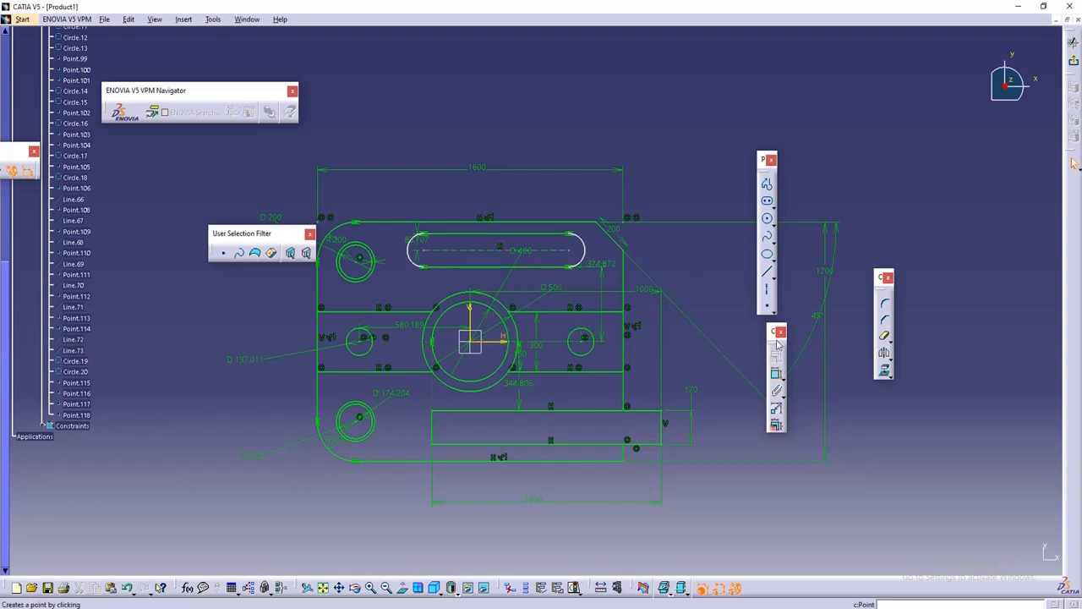
# Step: Dimension the distances from the sketch's vertical axis to the right and left end arcs of the elongated hole
pyautogui.click(776, 377)
pyautogui.click(592, 251)
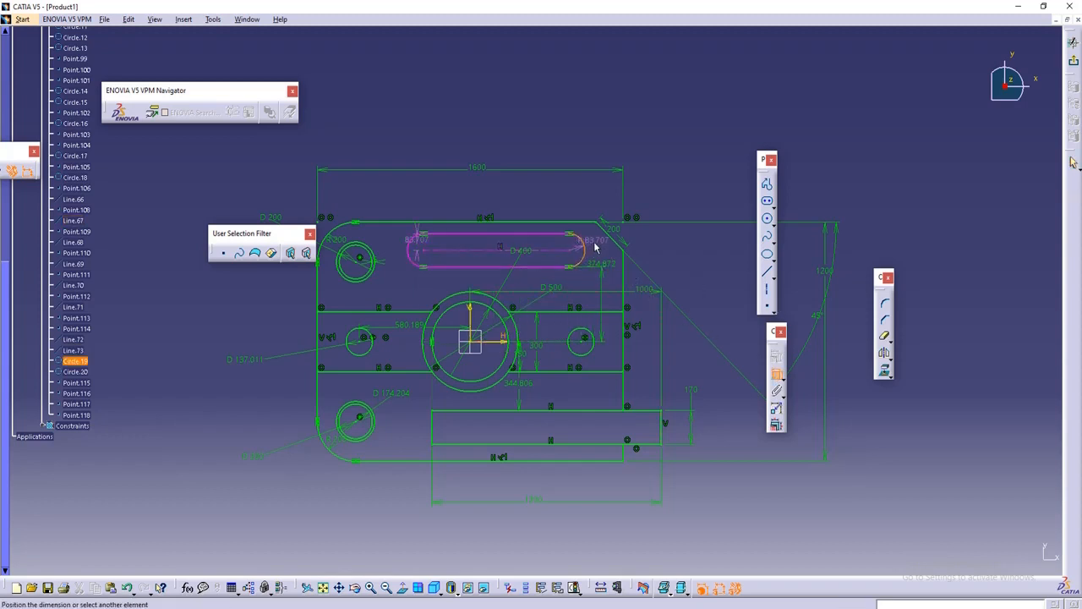
pyautogui.click(473, 315)
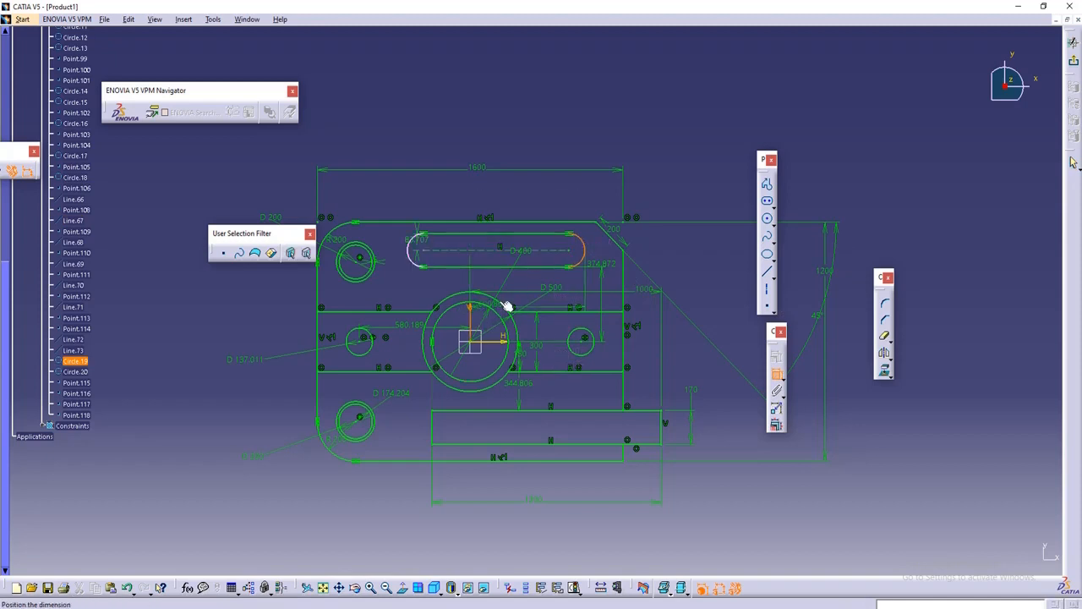
pyautogui.click(512, 279)
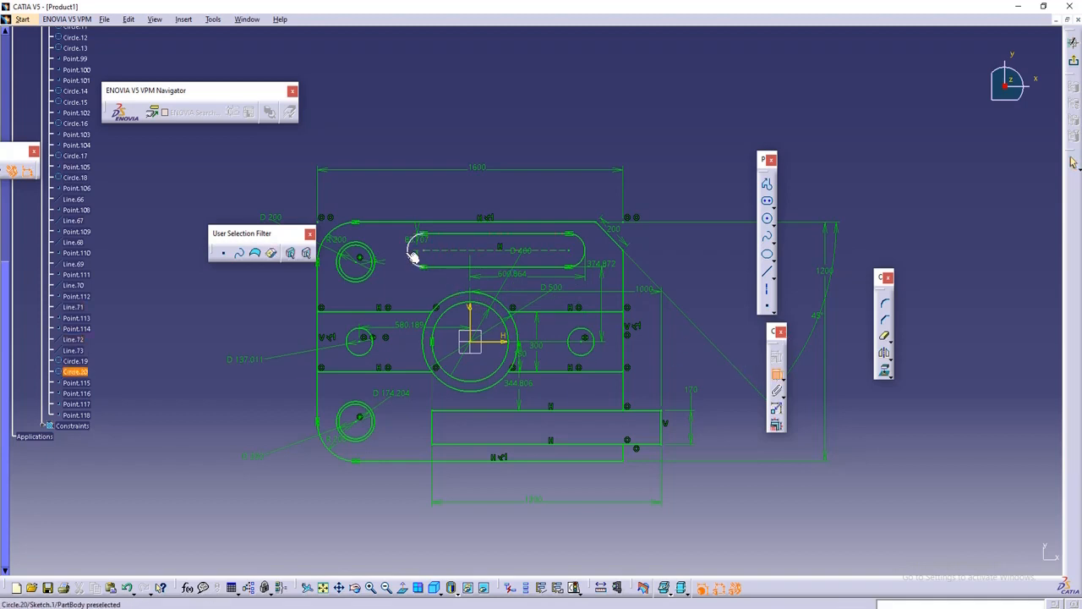
pyautogui.click(416, 251)
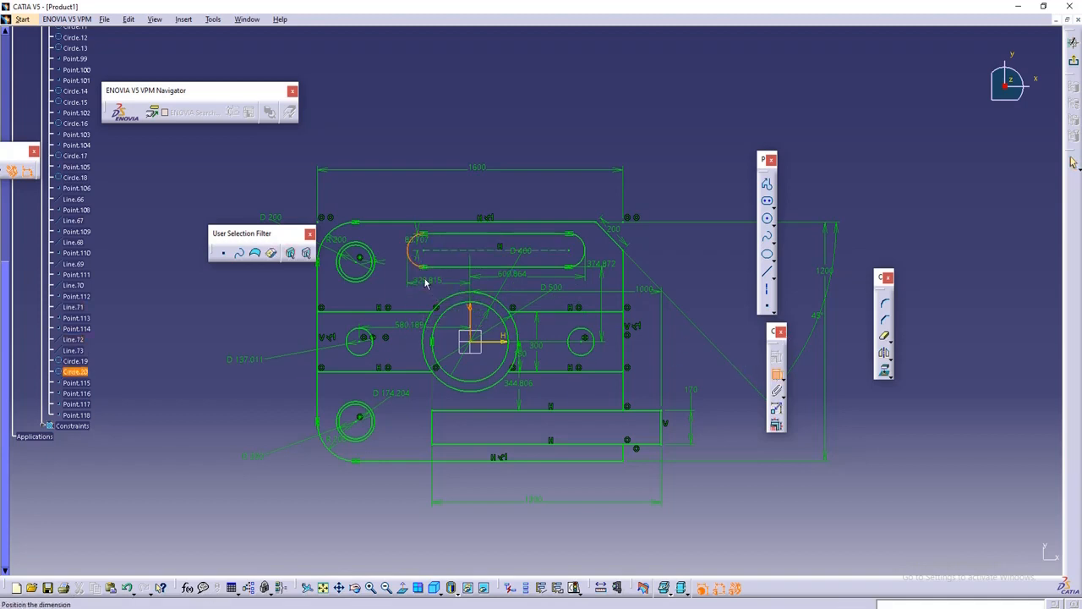
pyautogui.click(428, 282)
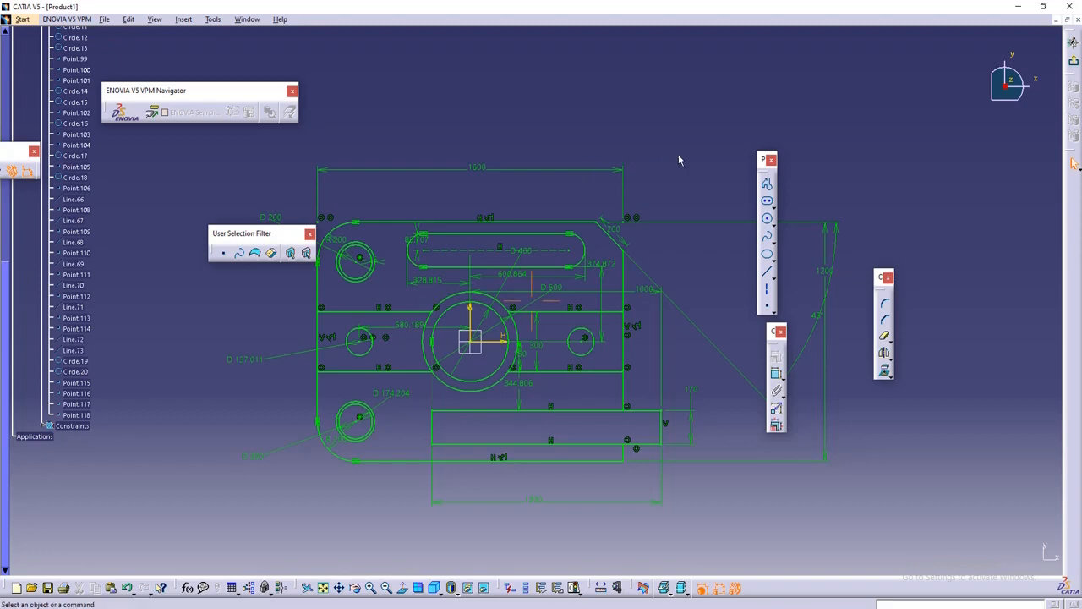
# Step: Move the floating User Selection Filter toolbar clear of the plate sketch and its dimensions
pyautogui.moveTo(677, 155); pyautogui.dragTo(683, 181, button='middle')
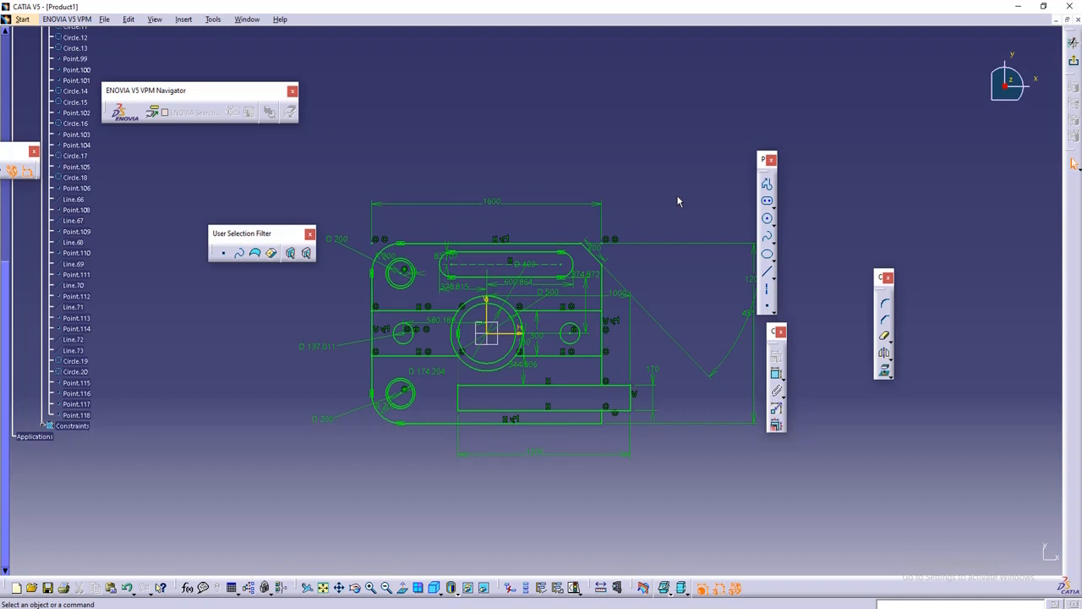
pyautogui.moveTo(649, 208)
pyautogui.mouseDown(button='middle')
pyautogui.moveTo(647, 186)
pyautogui.moveTo(663, 188)
pyautogui.mouseUp(button='middle')
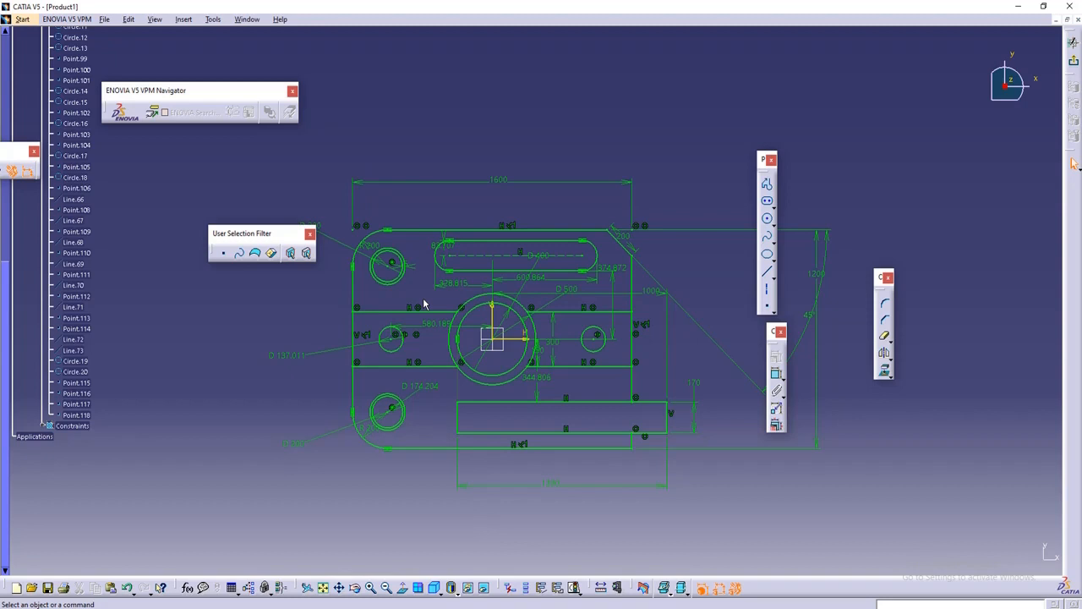
pyautogui.moveTo(293, 230)
pyautogui.mouseDown()
pyautogui.moveTo(252, 216)
pyautogui.moveTo(219, 180)
pyautogui.mouseUp()
pyautogui.moveTo(522, 223); pyautogui.dragTo(520, 215, button='middle')
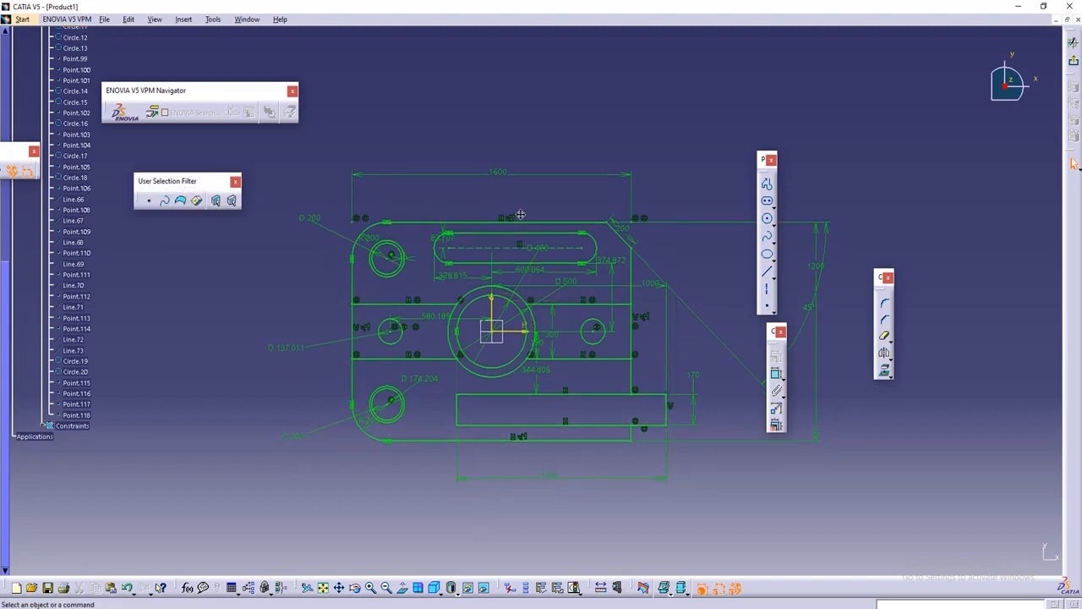
# Step: Move the floating Profile toolbar clear of the plate sketch and its dimensions
pyautogui.moveTo(763, 159); pyautogui.dragTo(924, 126)
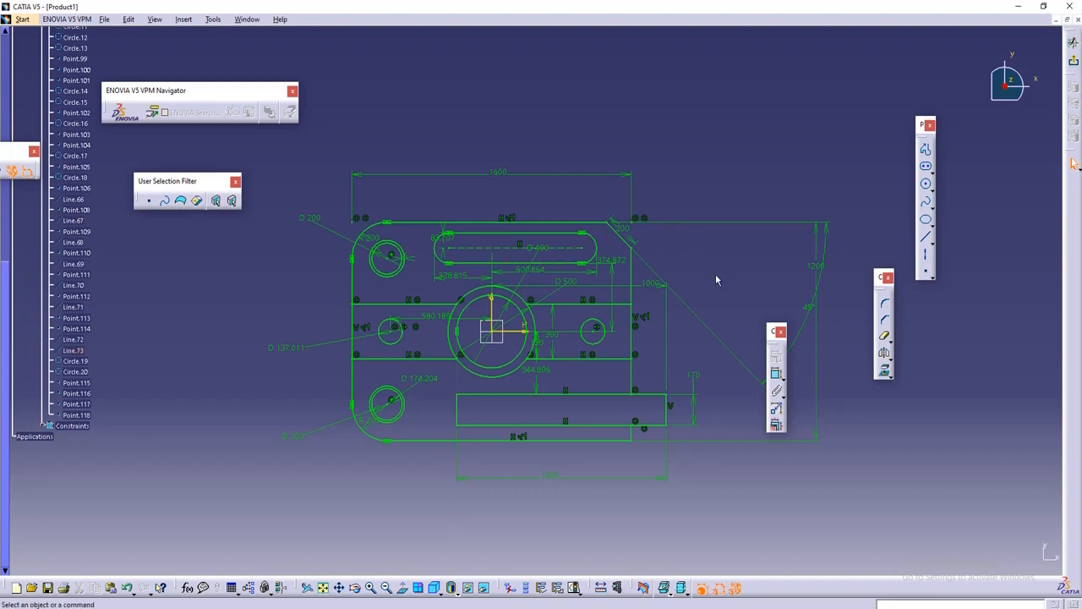
pyautogui.moveTo(701, 257); pyautogui.dragTo(696, 247, button='middle')
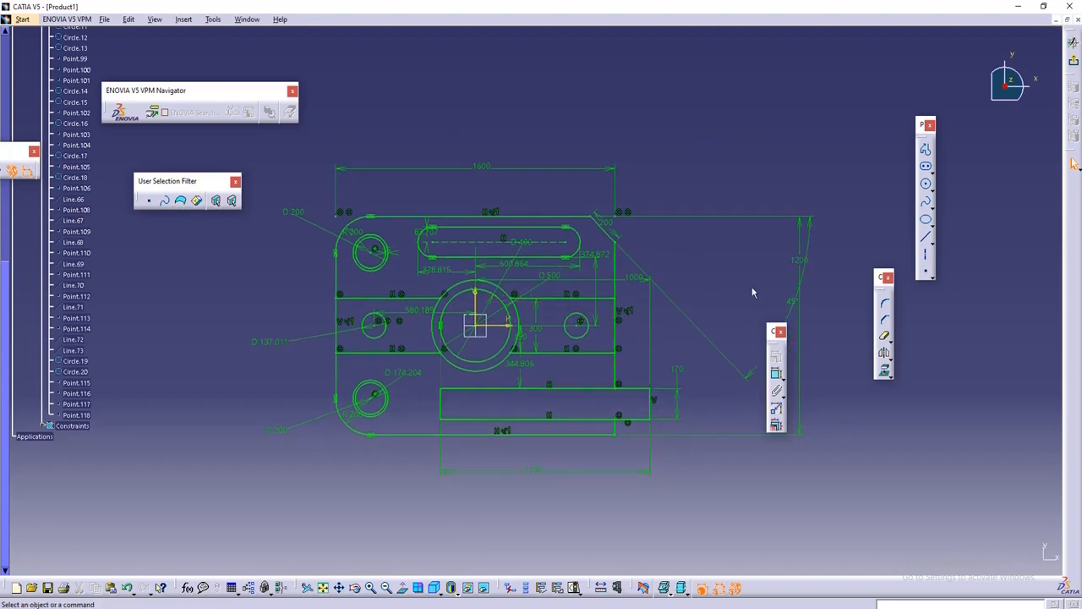
pyautogui.moveTo(703, 254)
pyautogui.mouseDown(button='middle')
pyautogui.moveTo(704, 243)
pyautogui.moveTo(725, 243)
pyautogui.mouseUp(button='middle')
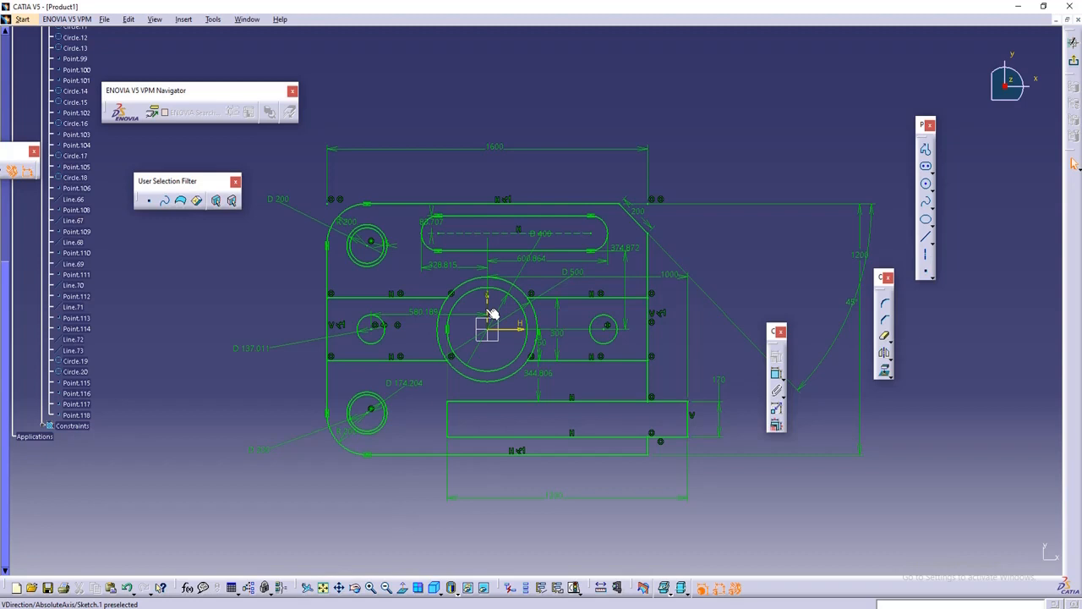
pyautogui.moveTo(708, 145); pyautogui.dragTo(688, 156, button='middle')
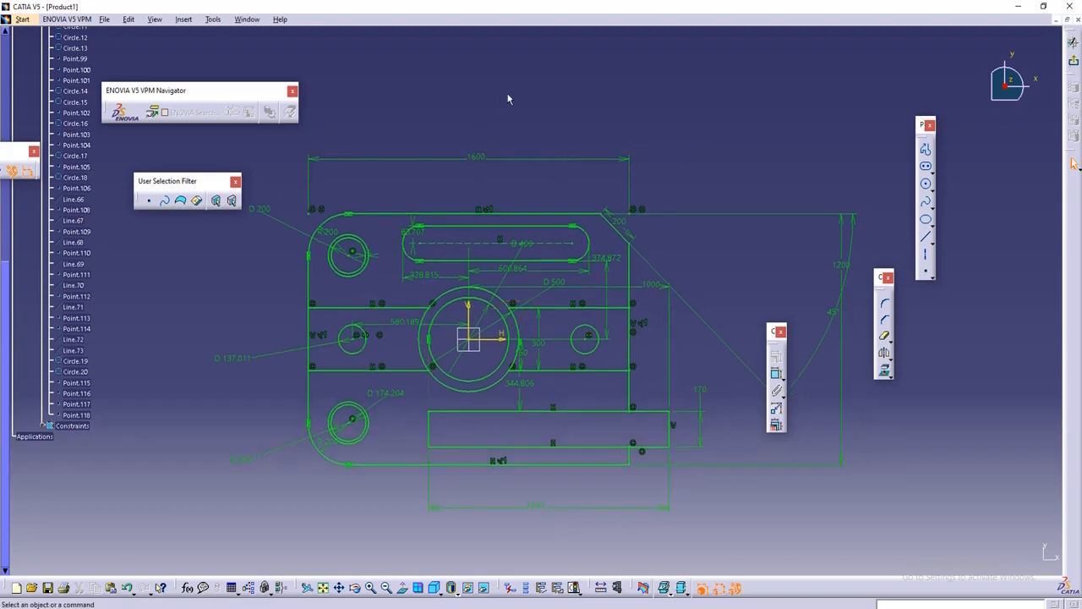
# Step: Look through the points, lines and circles listed under the sketch's Geometry branch, and collapse that branch
pyautogui.scroll(1, 508, 99)
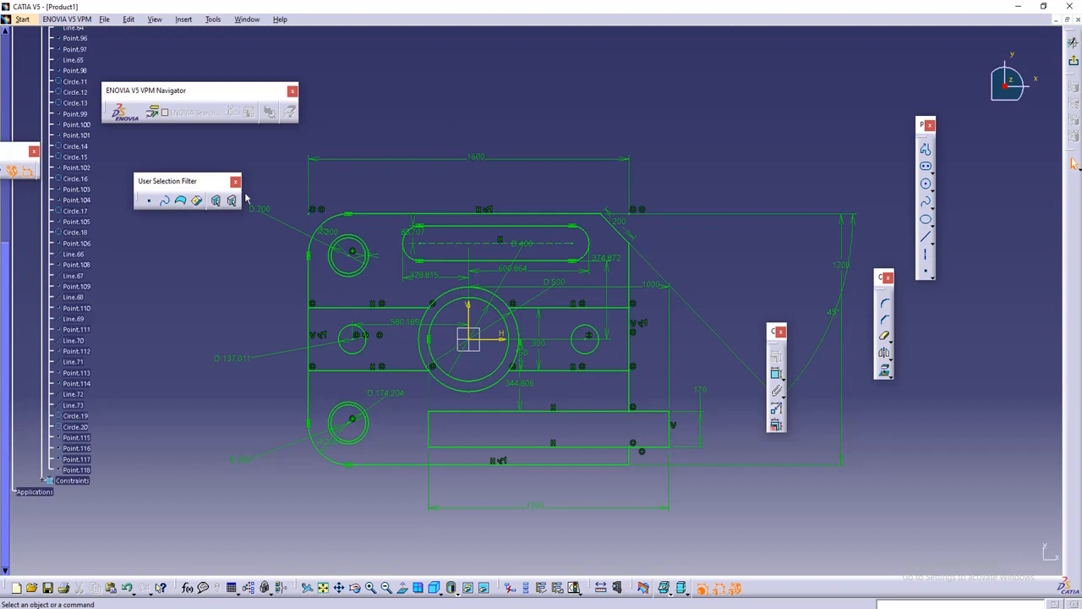
pyautogui.scroll(8, 74, 226)
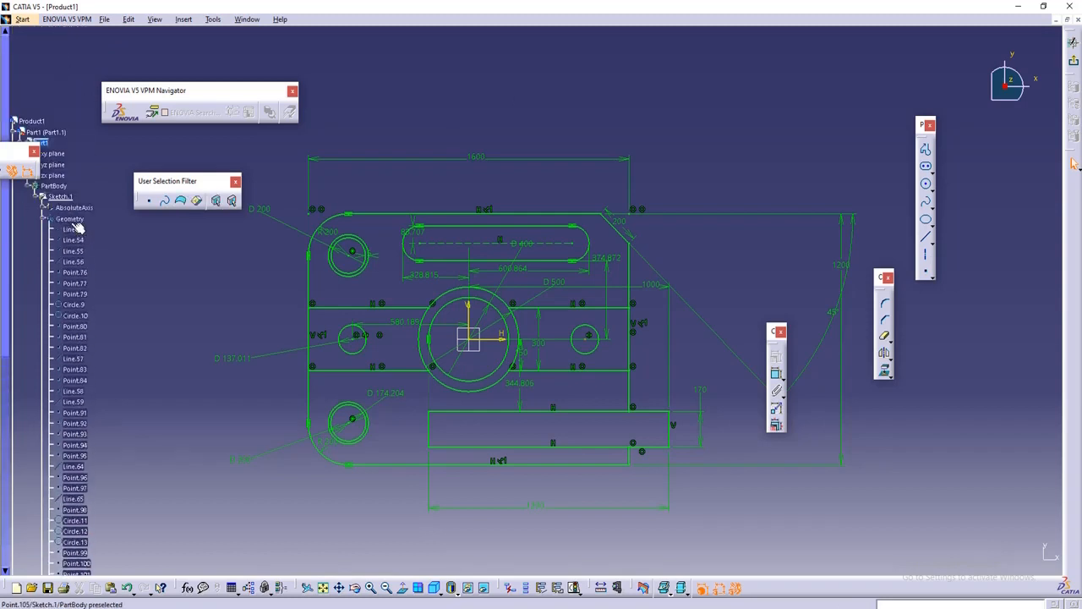
pyautogui.scroll(-1, 78, 227)
pyautogui.scroll(1, 77, 220)
pyautogui.scroll(-1, 74, 216)
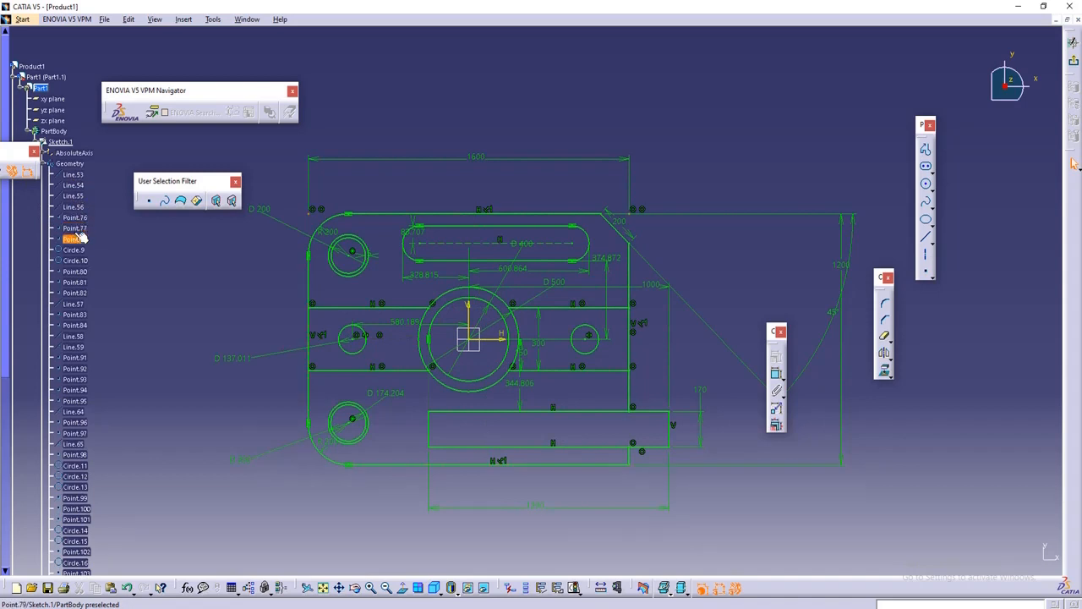
pyautogui.scroll(-3, 85, 287)
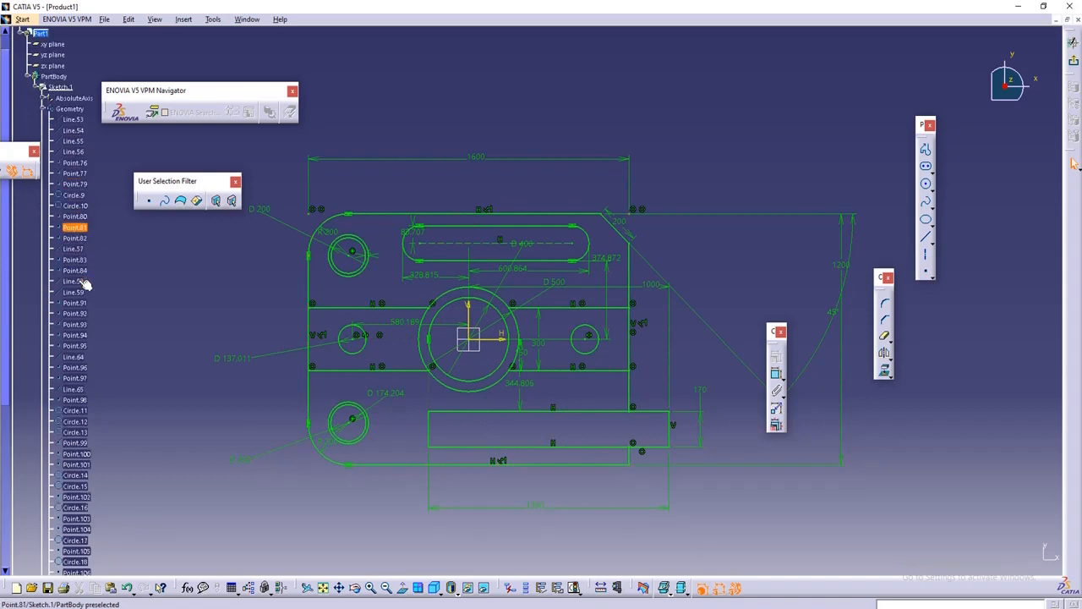
pyautogui.scroll(-5, 84, 286)
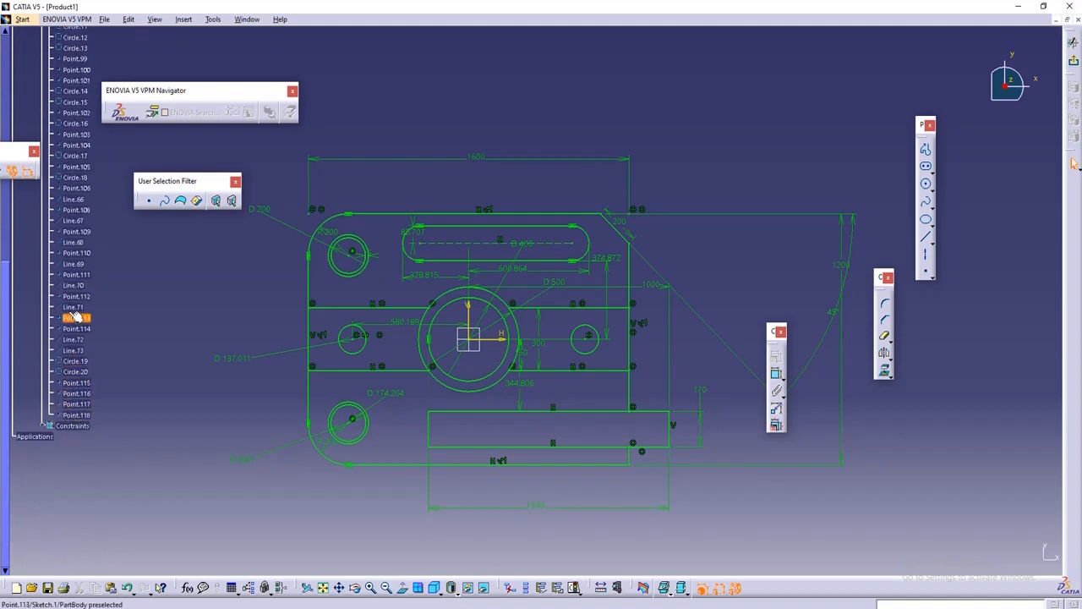
pyautogui.scroll(3, 479, 249)
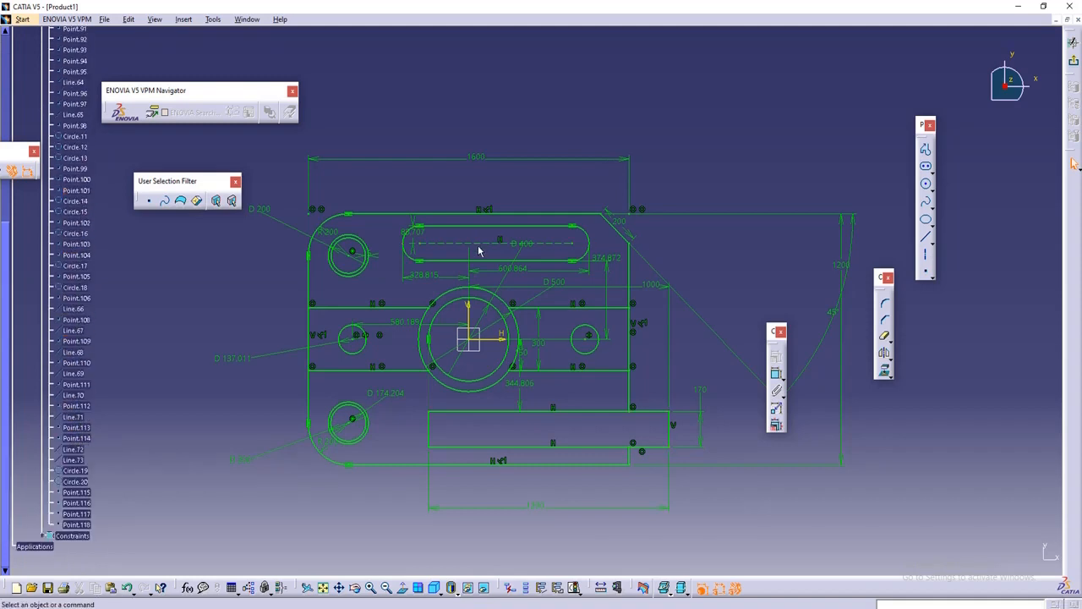
pyautogui.scroll(4, 478, 248)
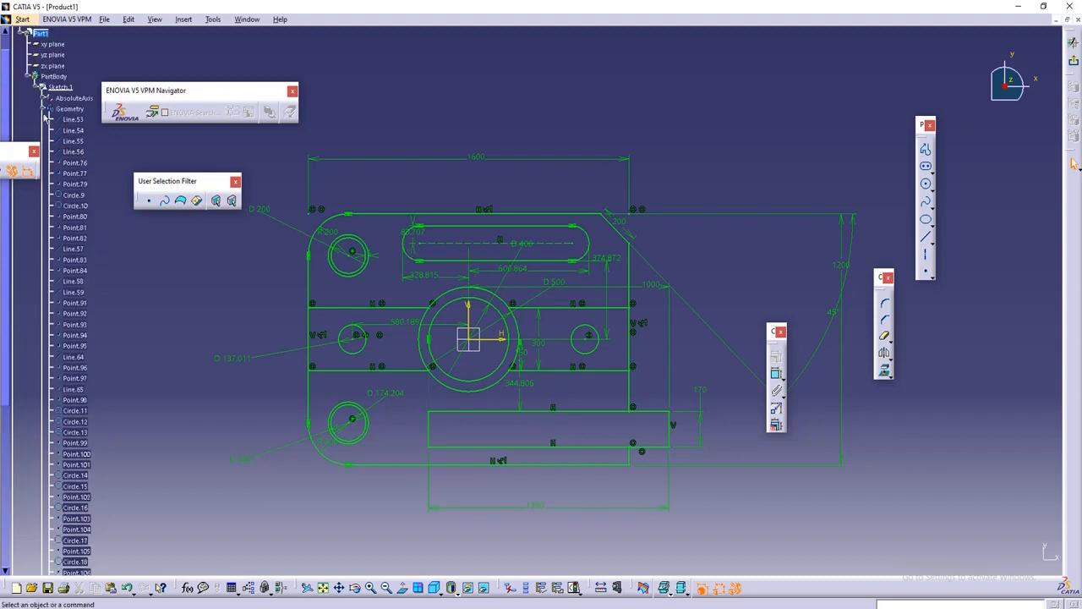
pyautogui.click(43, 110)
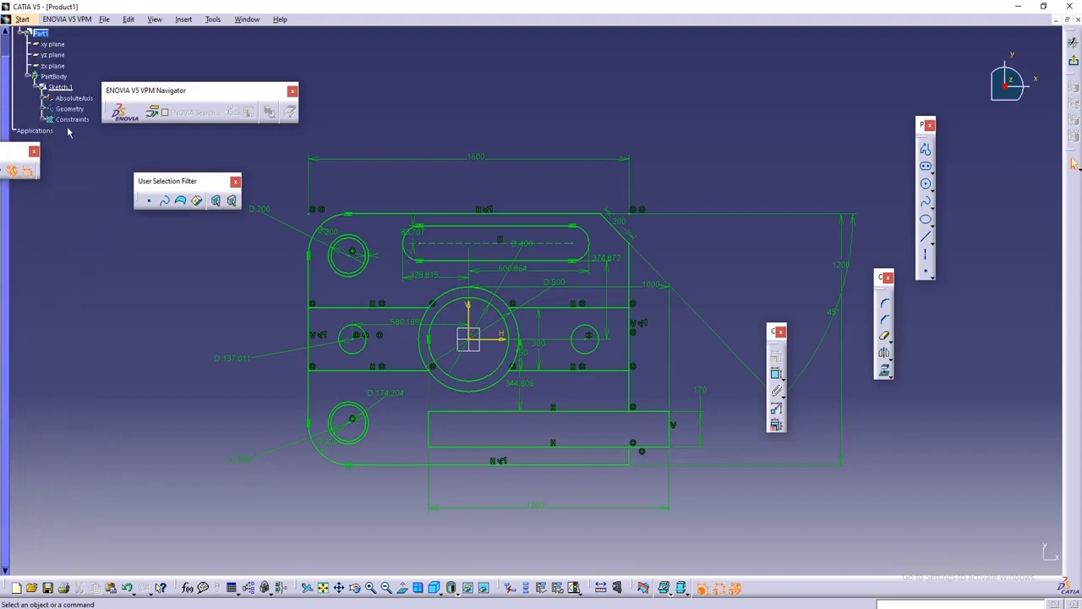
# Step: Expand the sketch's Constraints branch, review the listed constraints, and collapse it again
pyautogui.click(42, 119)
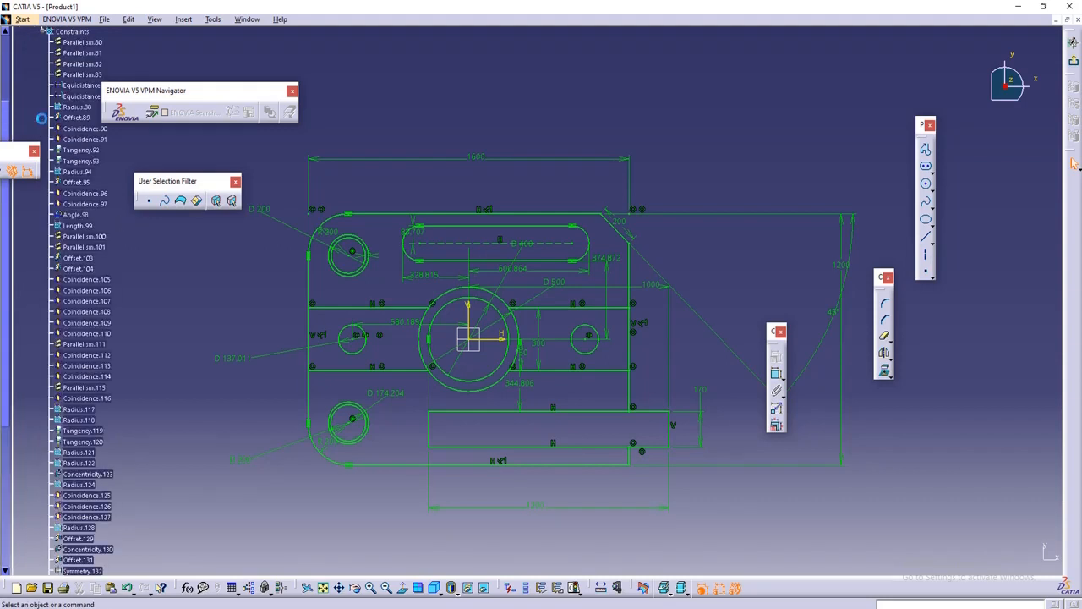
pyautogui.scroll(-2, 95, 223)
pyautogui.scroll(5, 96, 223)
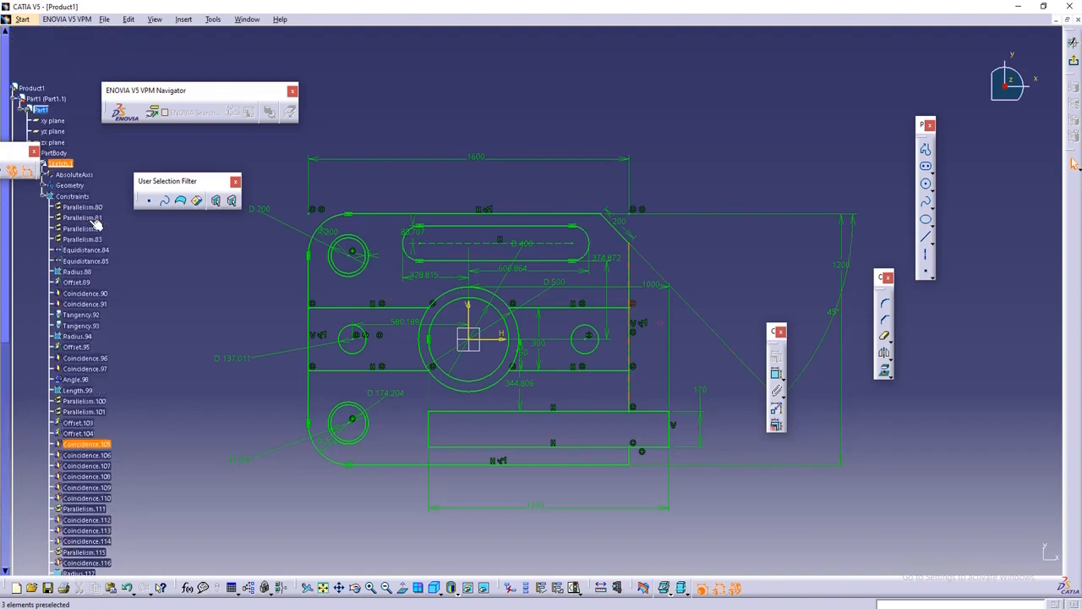
pyautogui.scroll(-1, 80, 211)
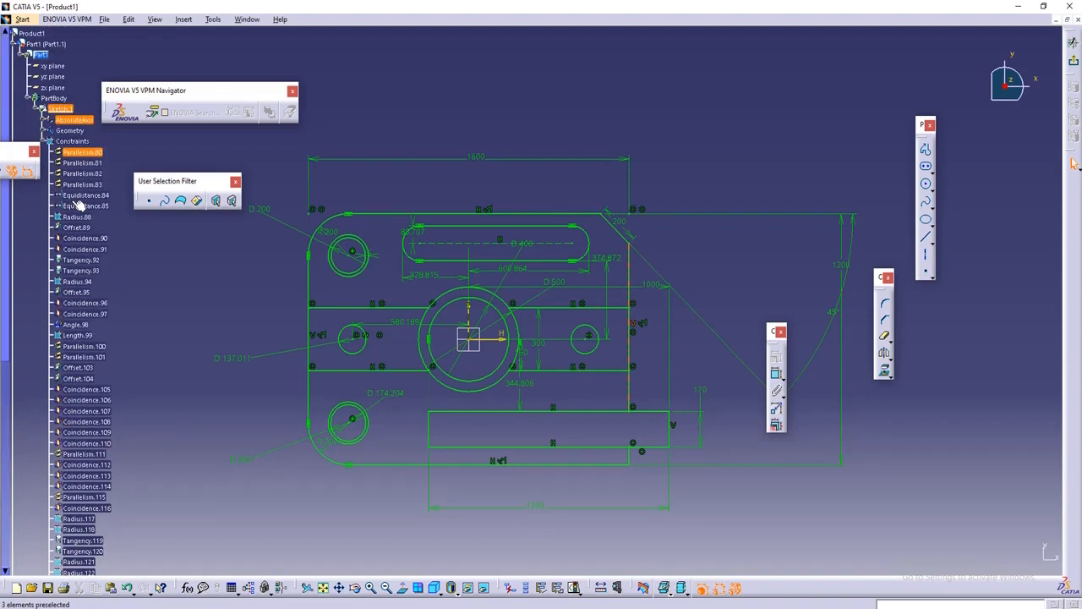
pyautogui.click(43, 142)
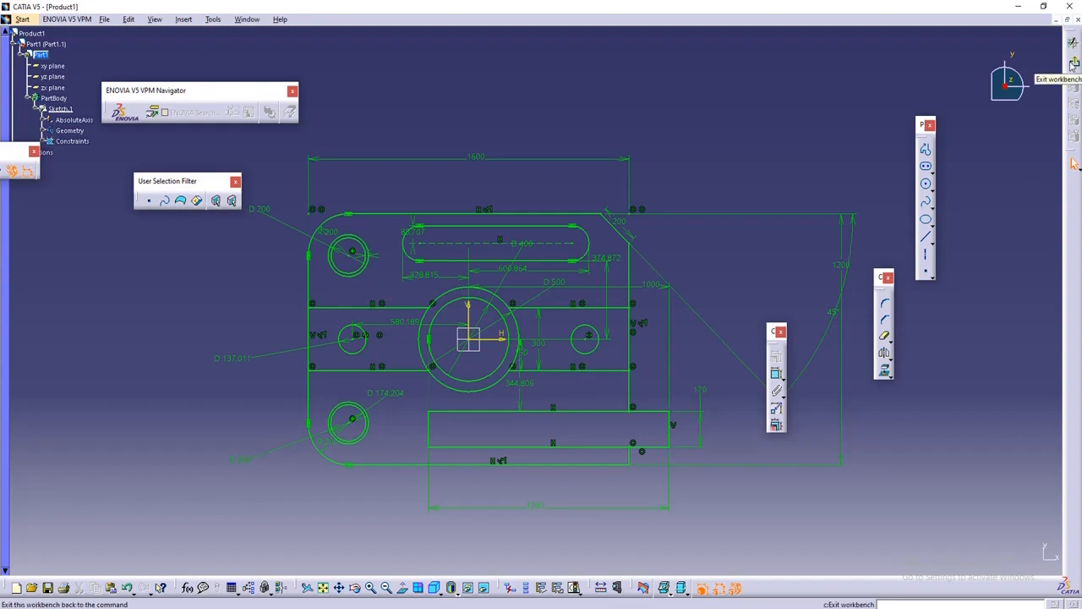
# Step: Exit the sketch and view the plate profile in 3D from an oblique angle
pyautogui.click(1074, 64)
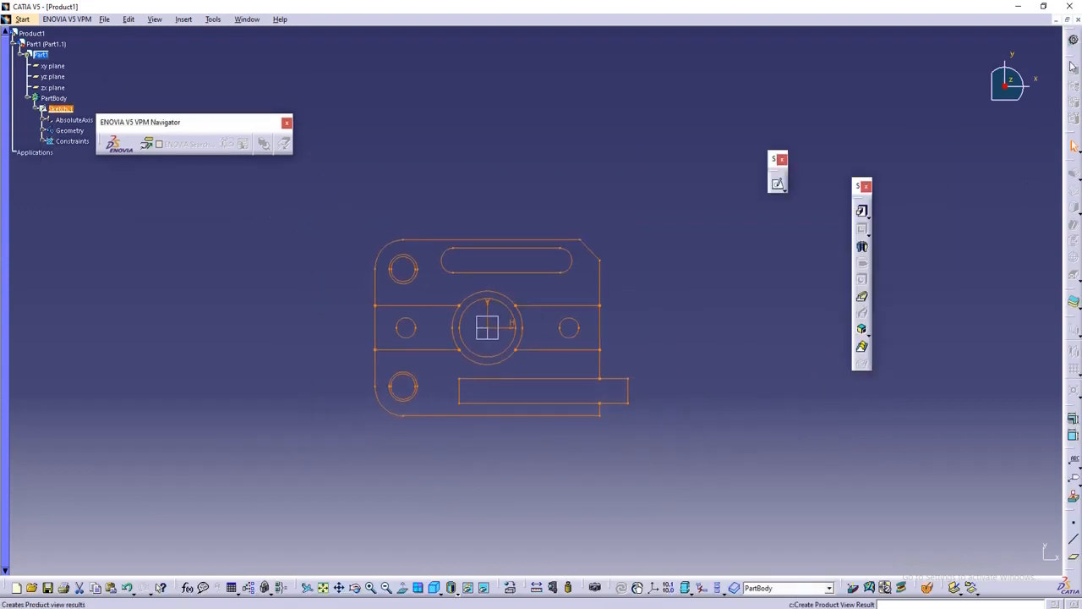
pyautogui.click(770, 257)
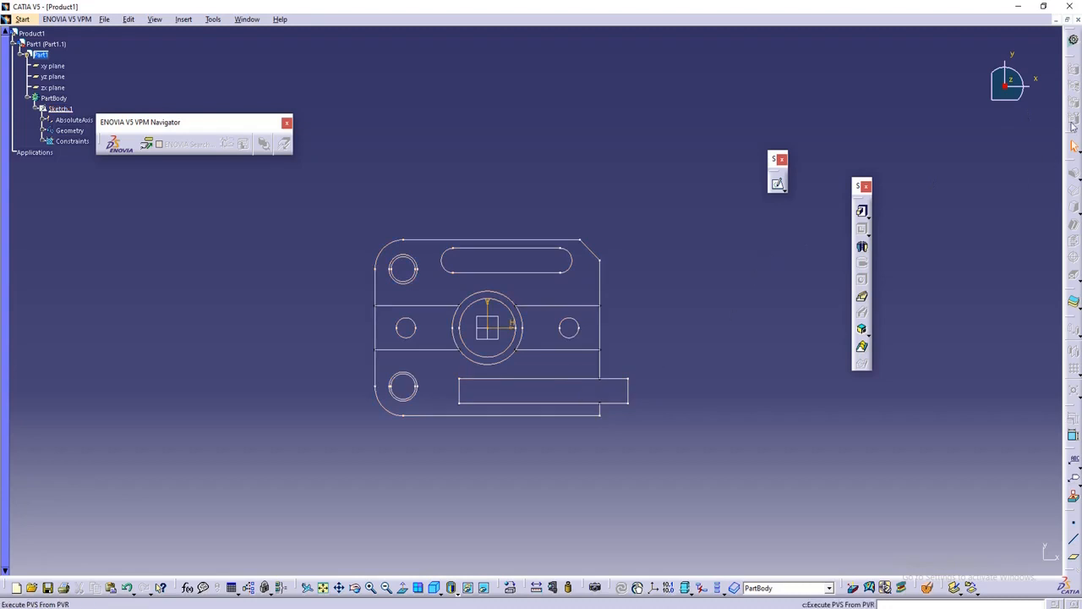
pyautogui.moveTo(765, 313); pyautogui.dragTo(764, 106, button='middle')
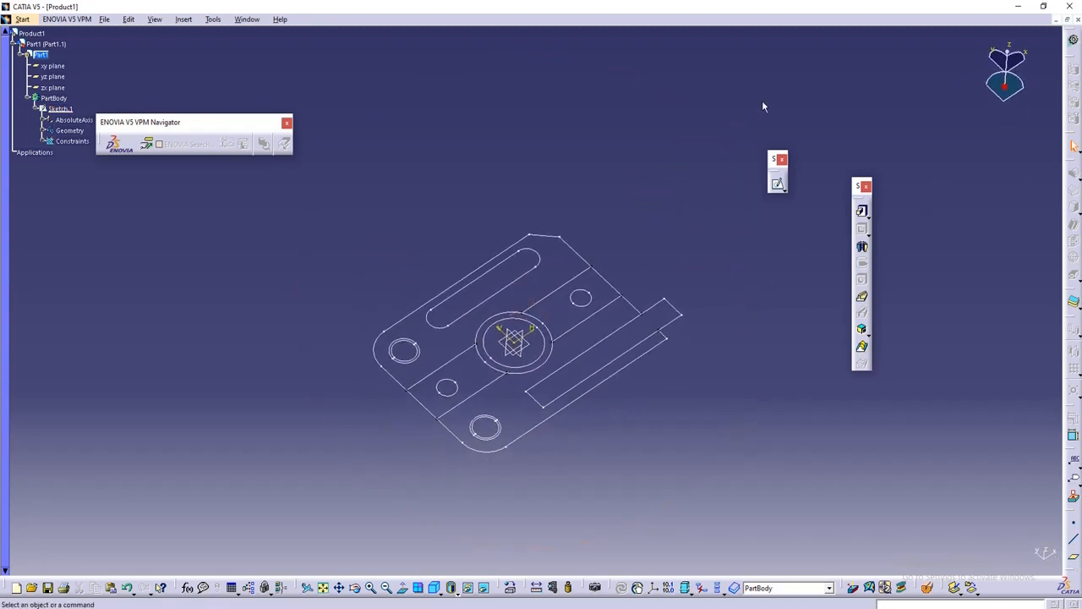
pyautogui.moveTo(589, 437); pyautogui.dragTo(524, 311, button='middle')
pyautogui.moveTo(643, 414); pyautogui.dragTo(430, 415, button='middle')
pyautogui.moveTo(648, 383)
pyautogui.mouseDown(button='middle')
pyautogui.moveTo(647, 316)
pyautogui.moveTo(647, 415)
pyautogui.mouseUp(button='middle')
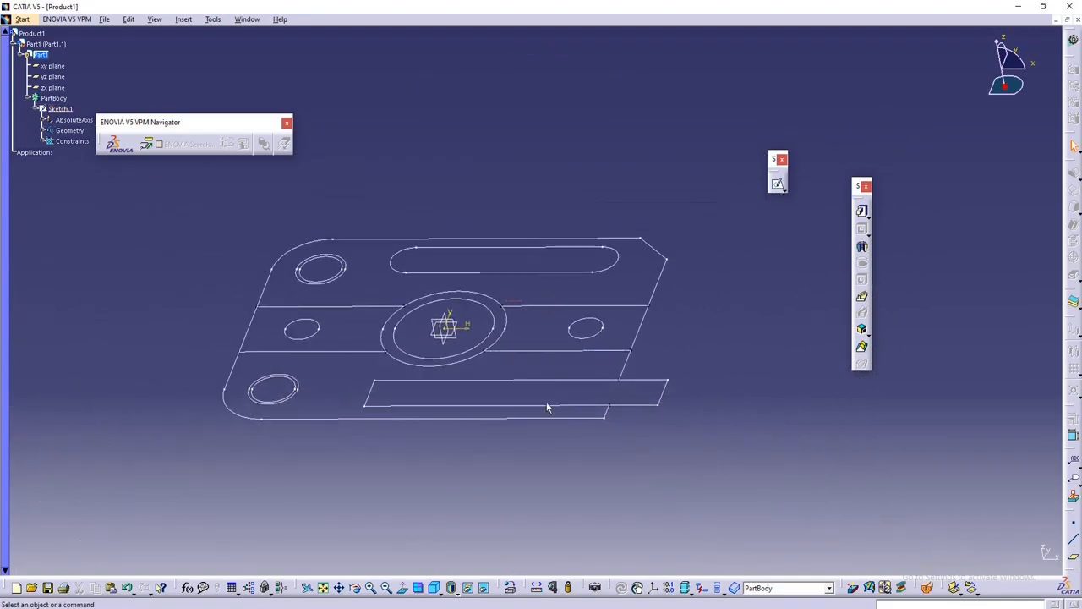
pyautogui.moveTo(549, 407); pyautogui.dragTo(570, 411, button='middle')
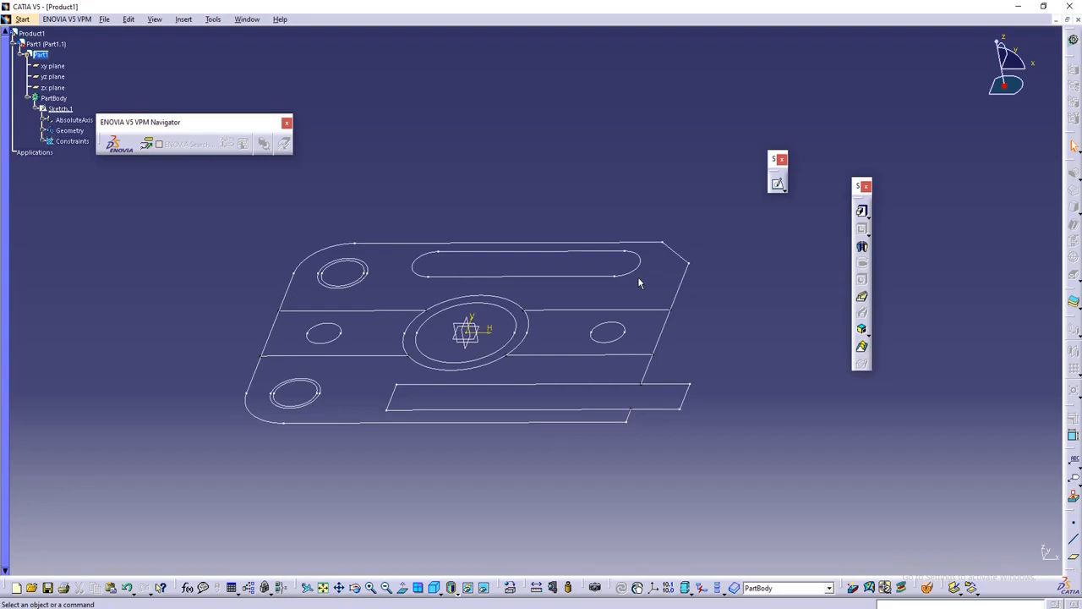
# Step: Try to create a pad from the complete plate sketch, accepting its use despite the open profiles
pyautogui.click(861, 211)
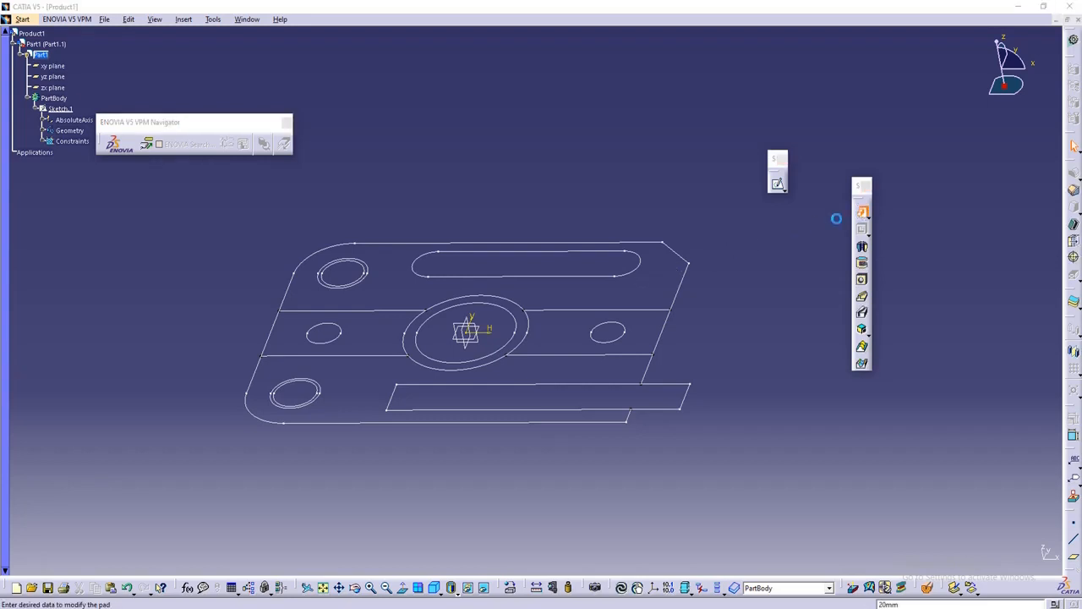
pyautogui.click(672, 314)
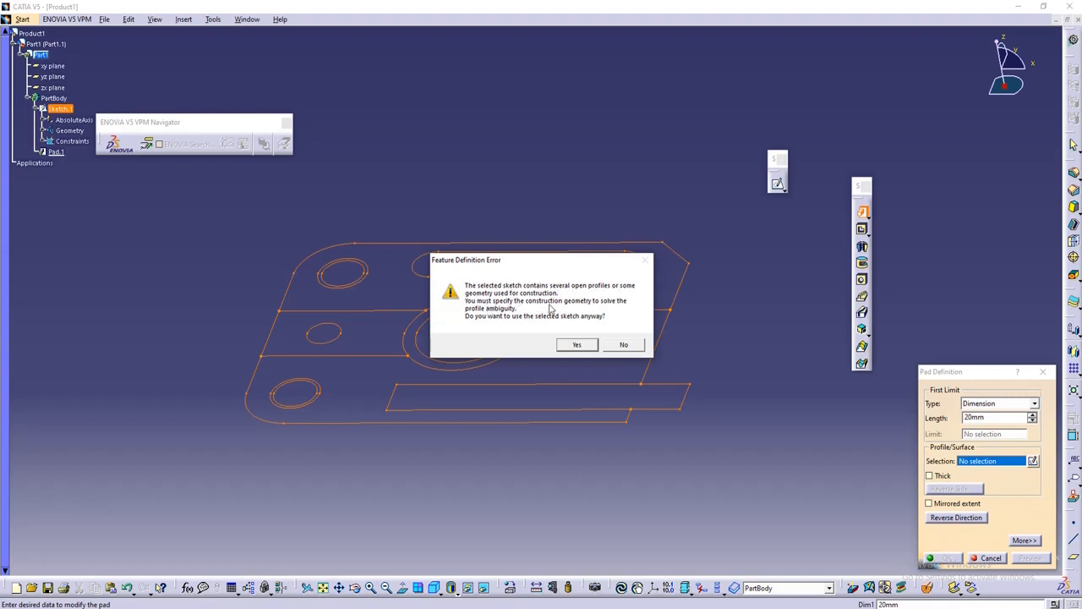
pyautogui.click(583, 347)
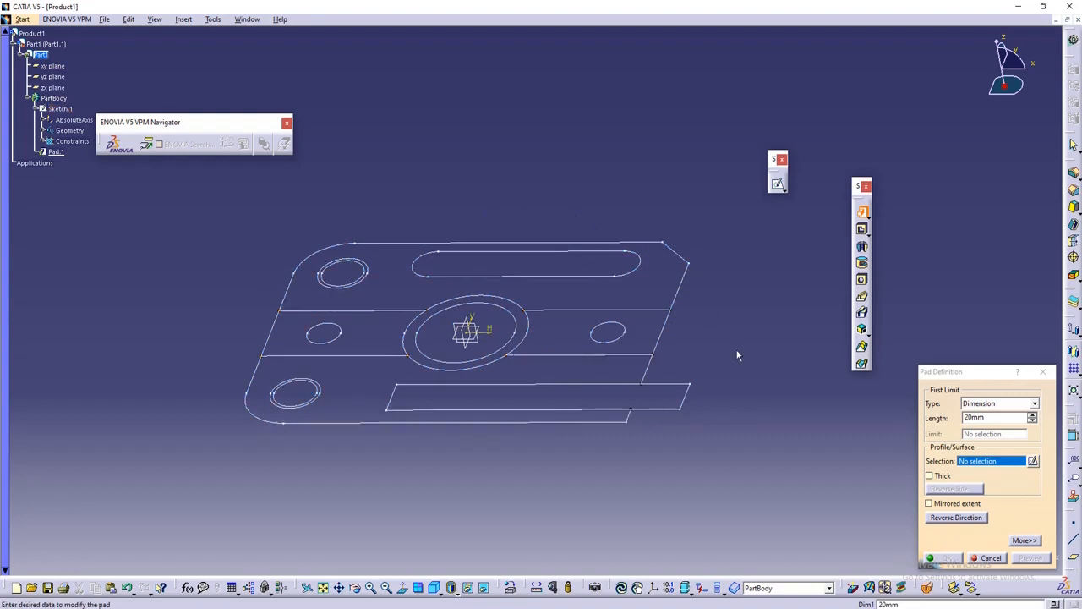
pyautogui.click(989, 558)
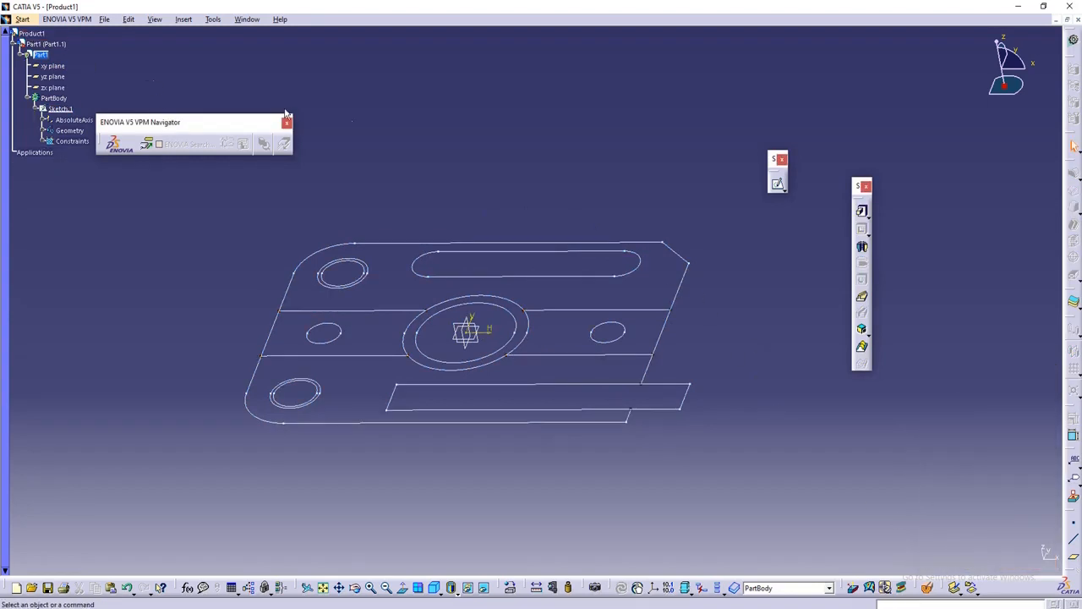
pyautogui.click(32, 20)
pyautogui.click(106, 21)
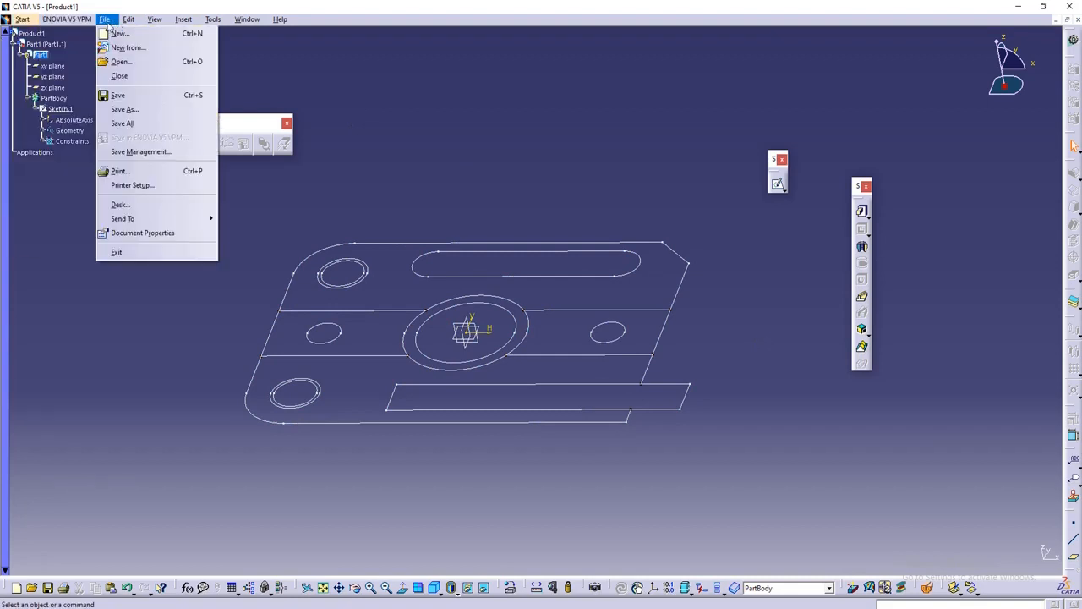
pyautogui.click(478, 153)
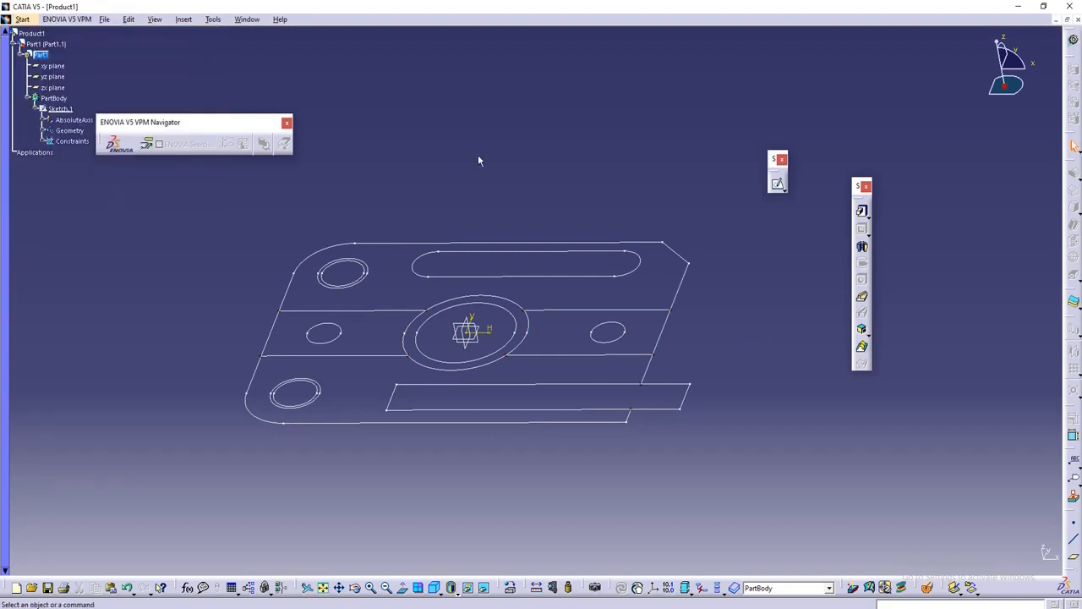
# Step: Create a new Part document, keeping the proposed part name and hybrid design enabled
pyautogui.click(105, 19)
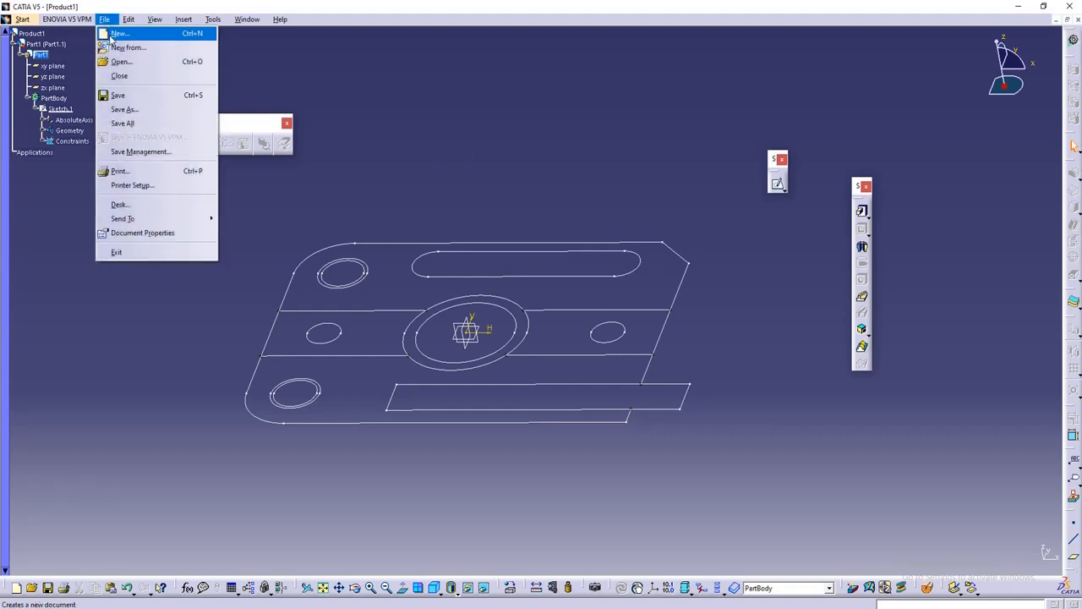
pyautogui.click(127, 34)
pyautogui.moveTo(953, 448); pyautogui.dragTo(596, 178)
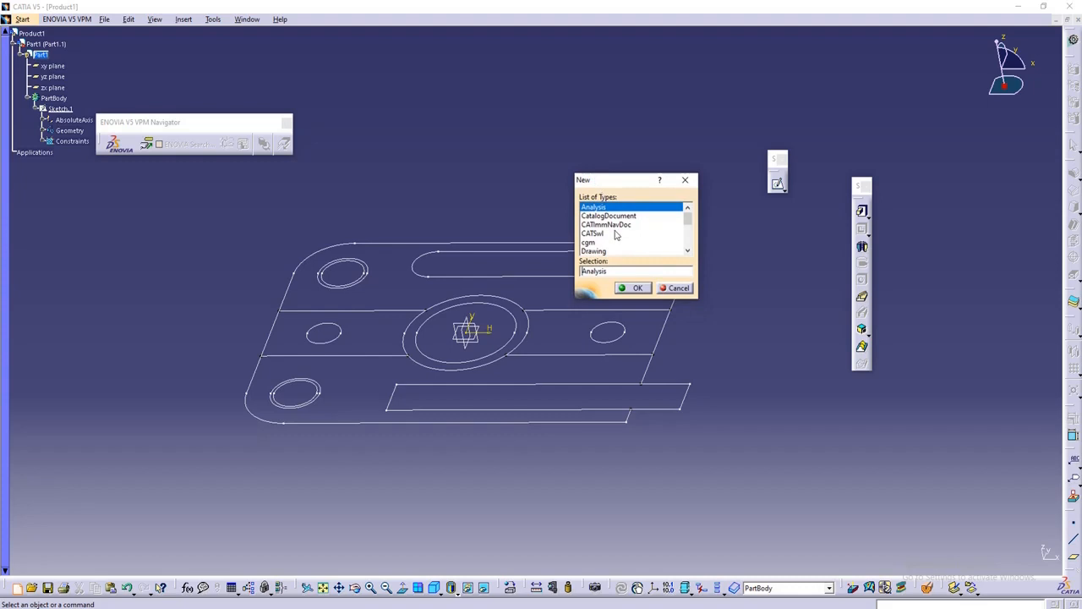
pyautogui.scroll(-2, 615, 235)
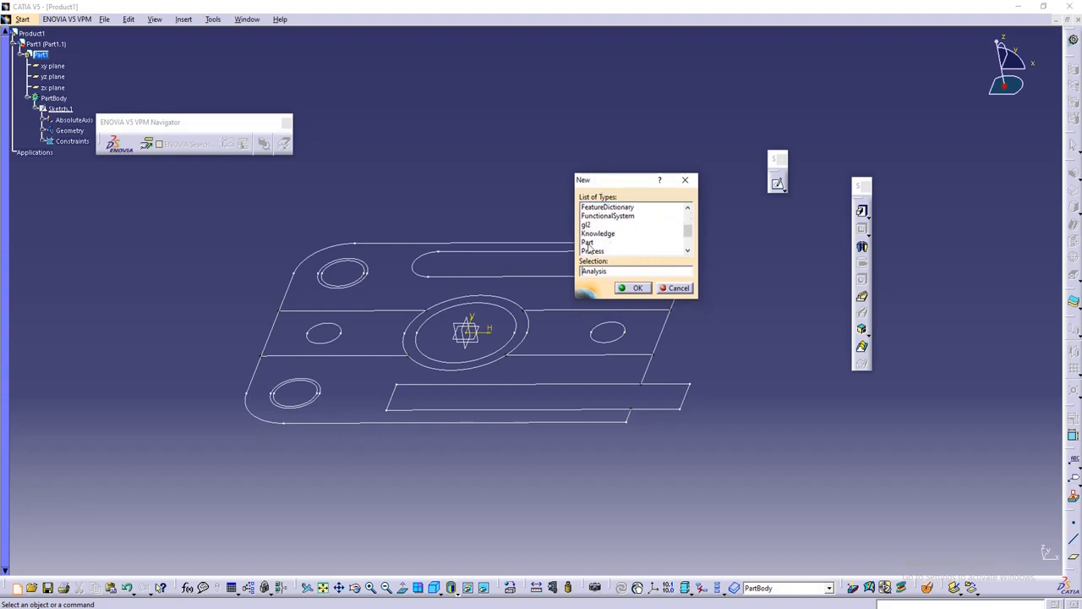
pyautogui.click(590, 244)
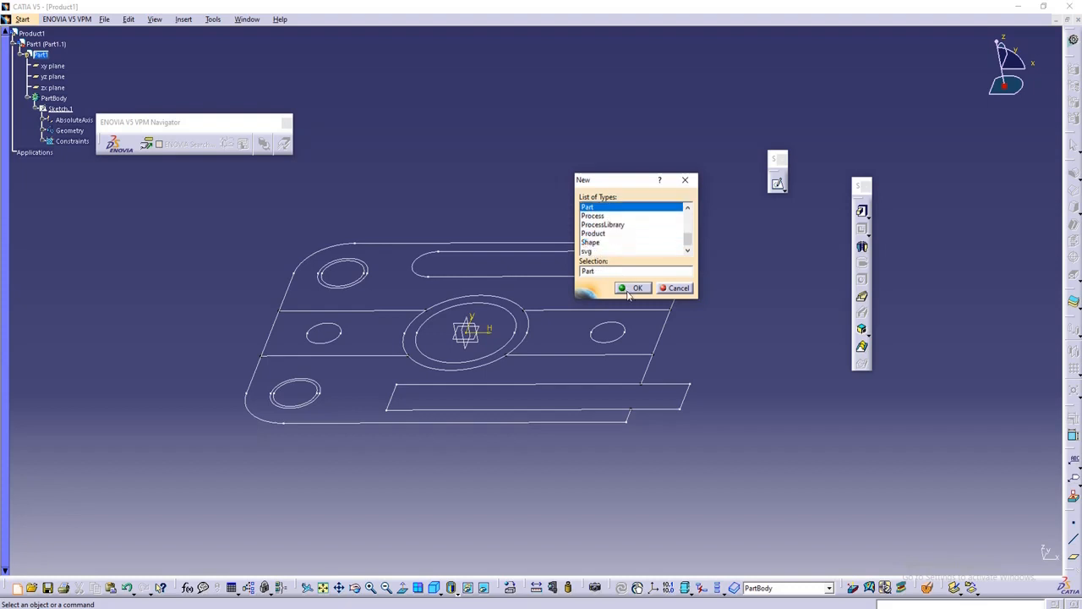
pyautogui.click(633, 288)
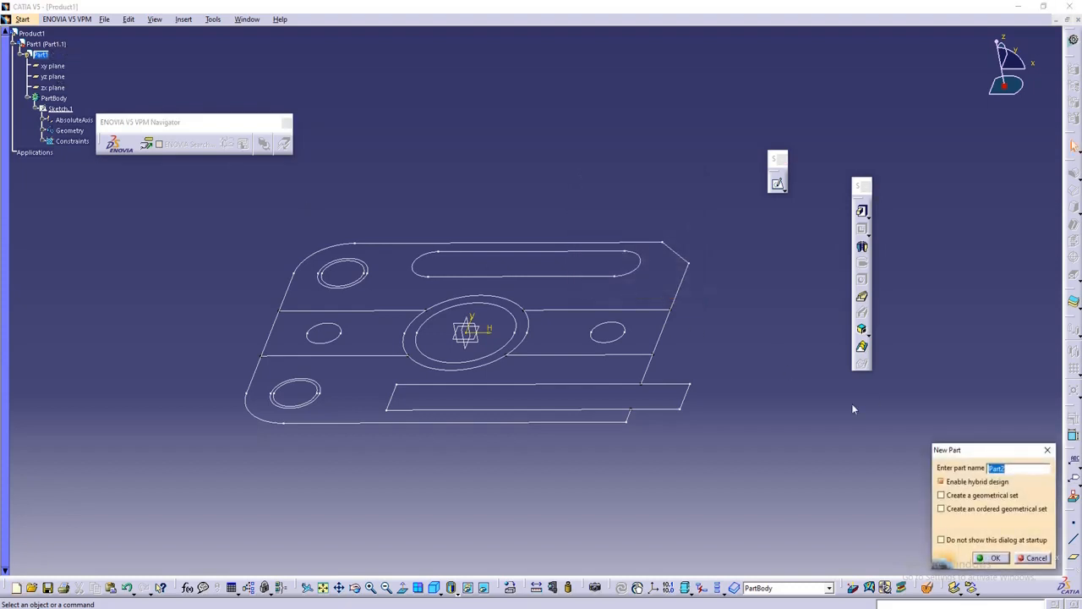
pyautogui.click(996, 558)
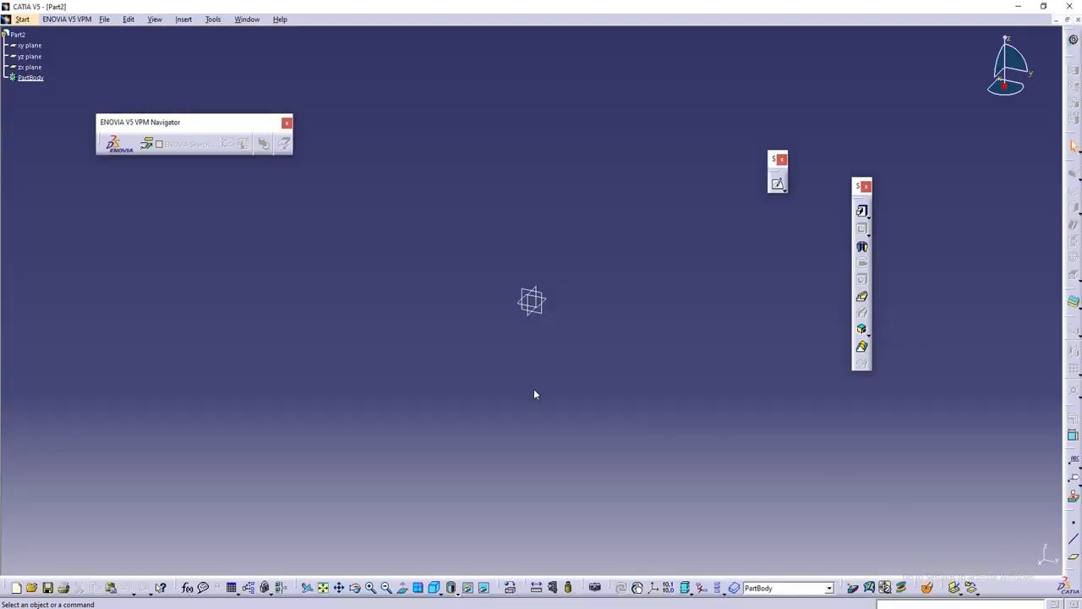
# Step: Restore the document windows, offset the new part's window below the Product1 window, and bring Product1 to the front
pyautogui.click(1067, 20)
pyautogui.moveTo(666, 36); pyautogui.dragTo(780, 236)
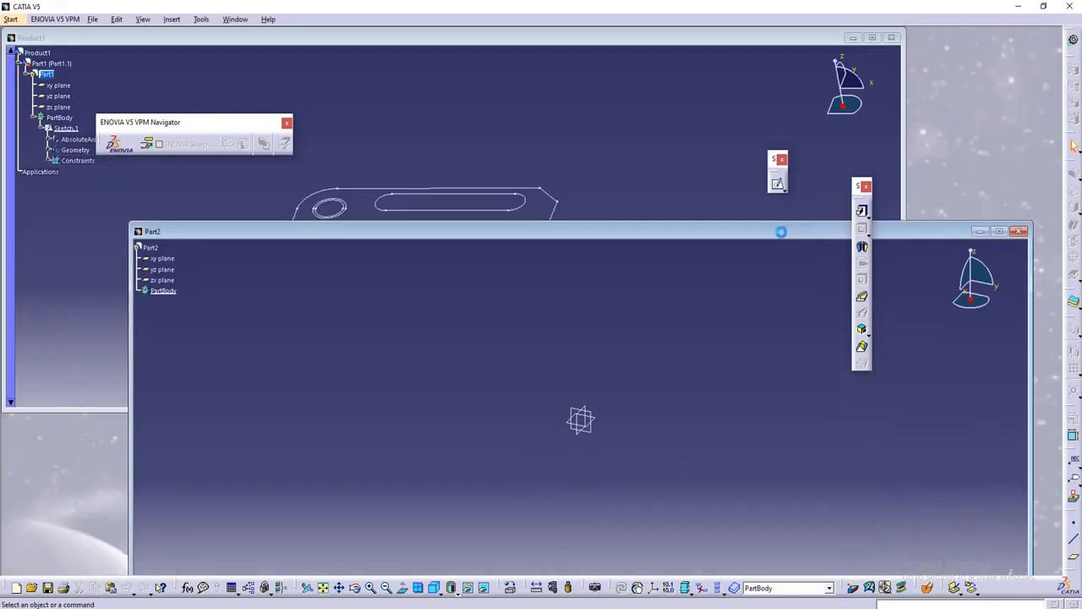
pyautogui.moveTo(213, 35)
pyautogui.mouseDown()
pyautogui.moveTo(234, 48)
pyautogui.moveTo(210, 34)
pyautogui.mouseUp()
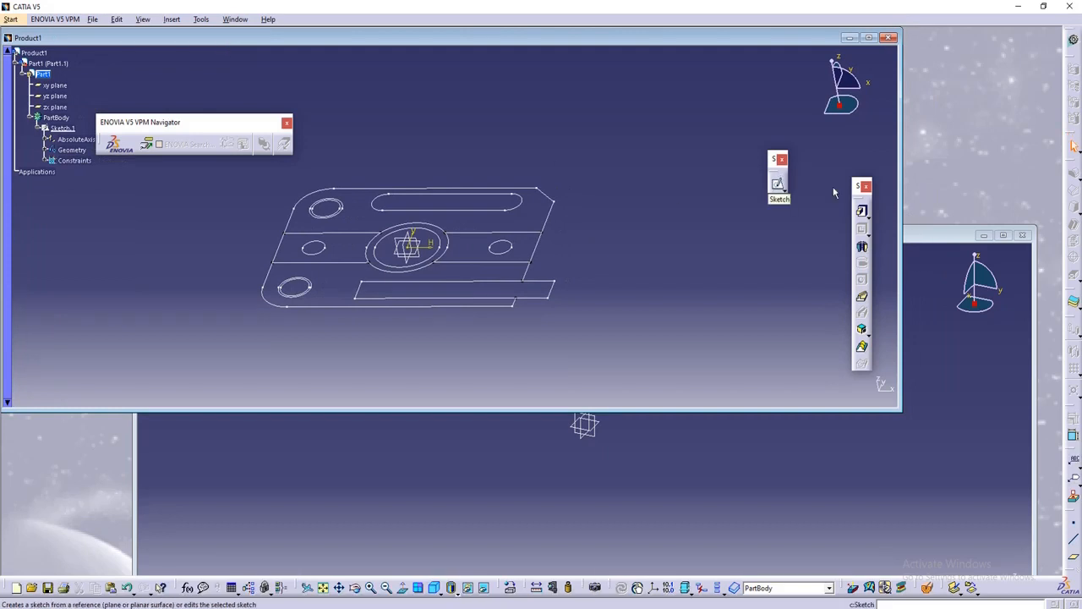
# Step: Bring the Part2 window to the front, maximize it, and open a new sketch on the yz plane
pyautogui.click(936, 246)
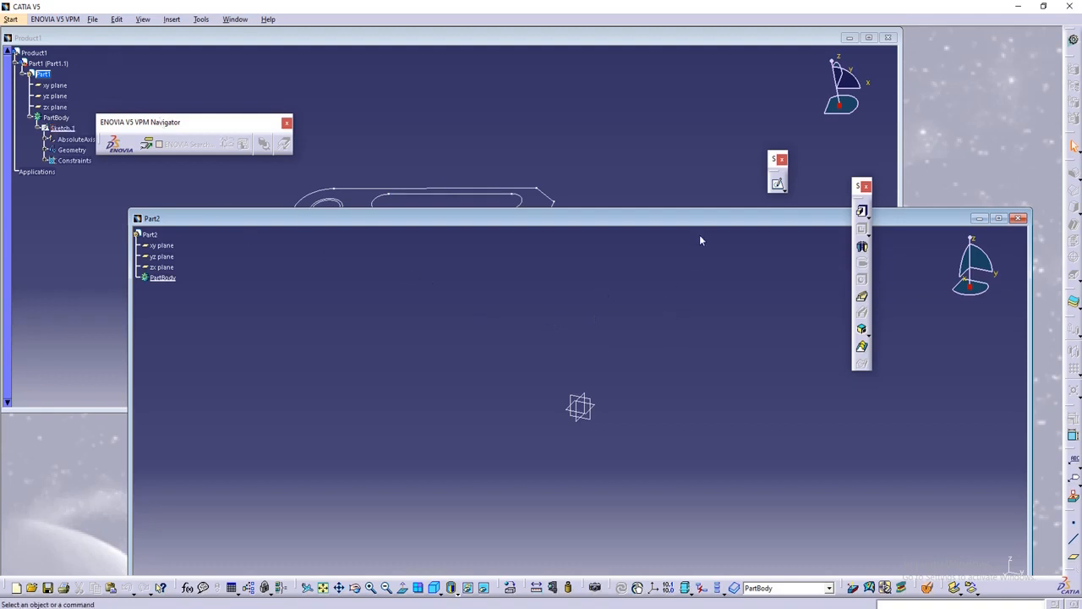
pyautogui.doubleClick(616, 219)
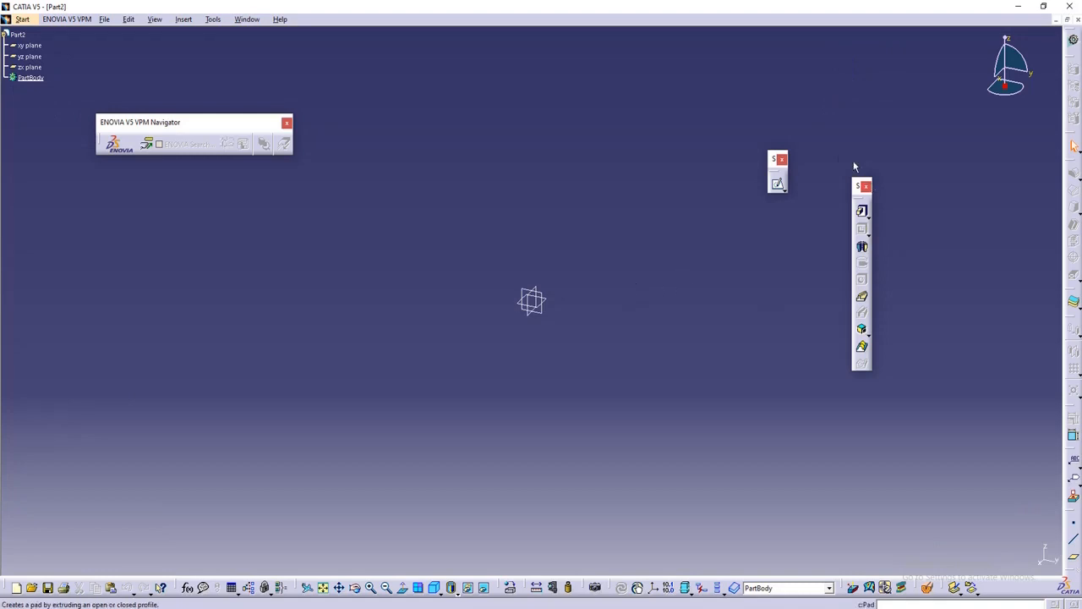
pyautogui.click(778, 185)
pyautogui.click(546, 307)
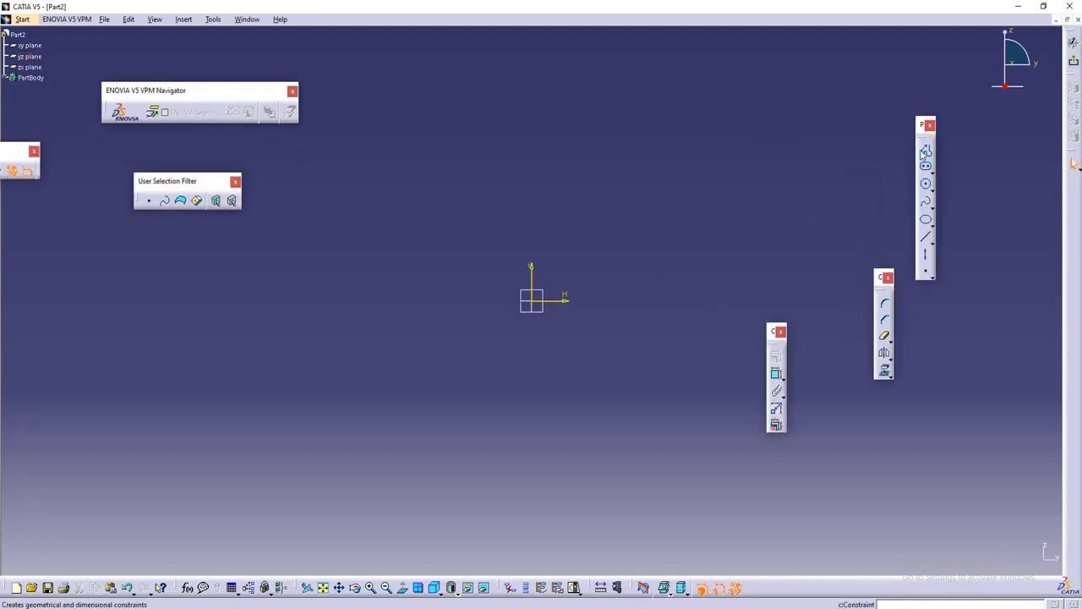
# Step: Sketch a circle about 92 mm in diameter centred on the origin, dimension its diameter, and exit the sketch
pyautogui.click(928, 184)
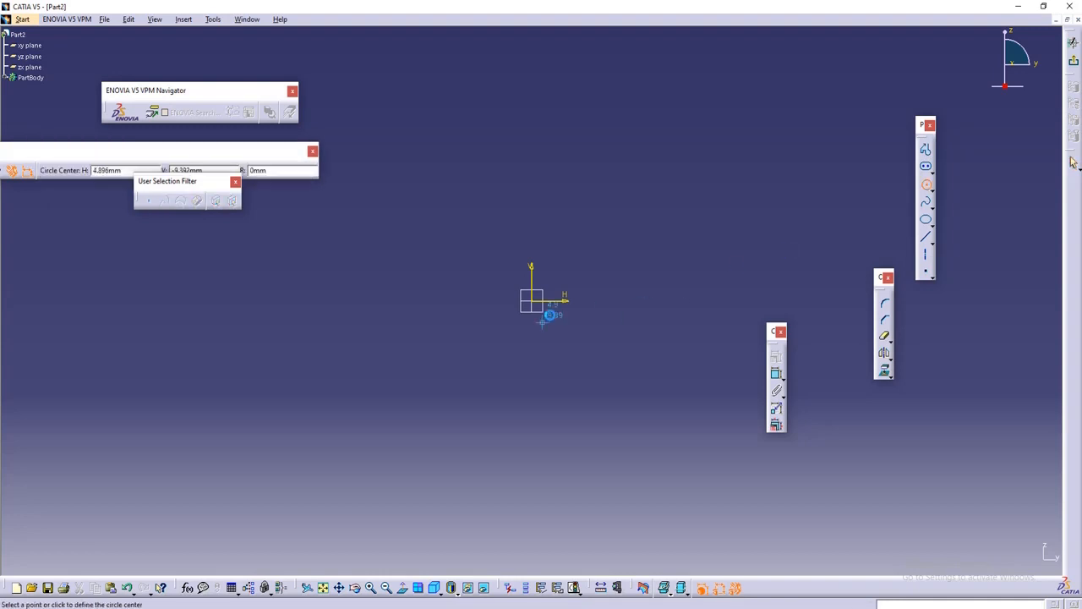
pyautogui.click(532, 298)
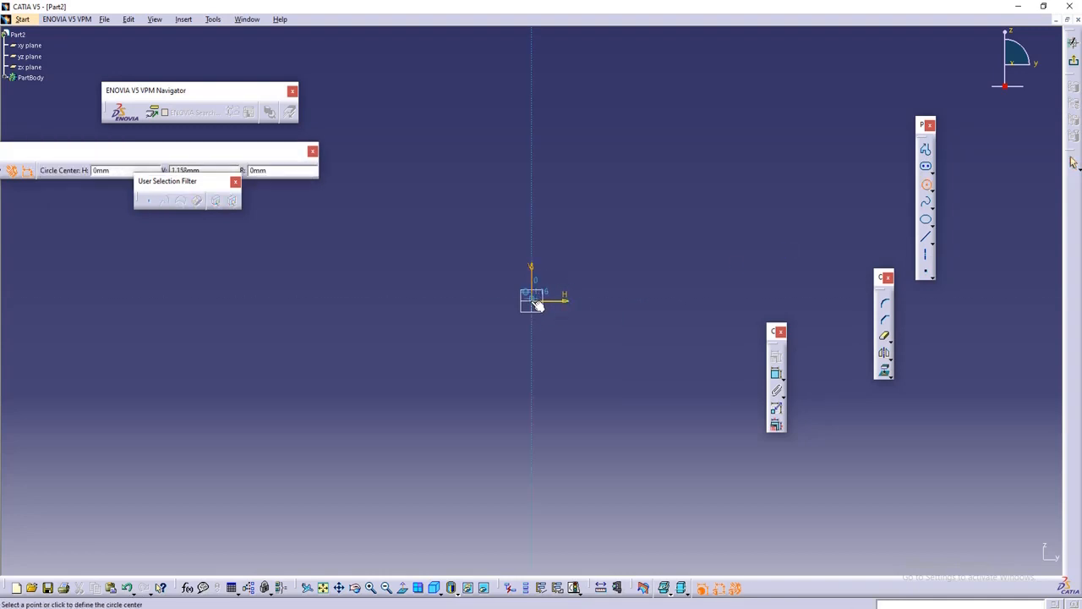
pyautogui.click(616, 237)
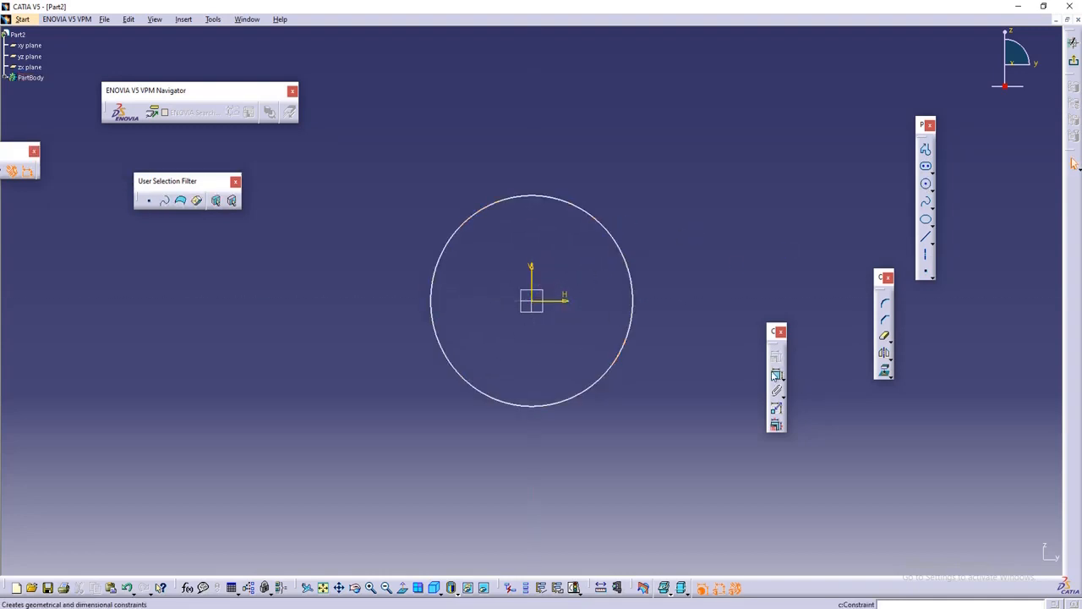
pyautogui.click(776, 373)
pyautogui.click(627, 259)
pyautogui.click(721, 214)
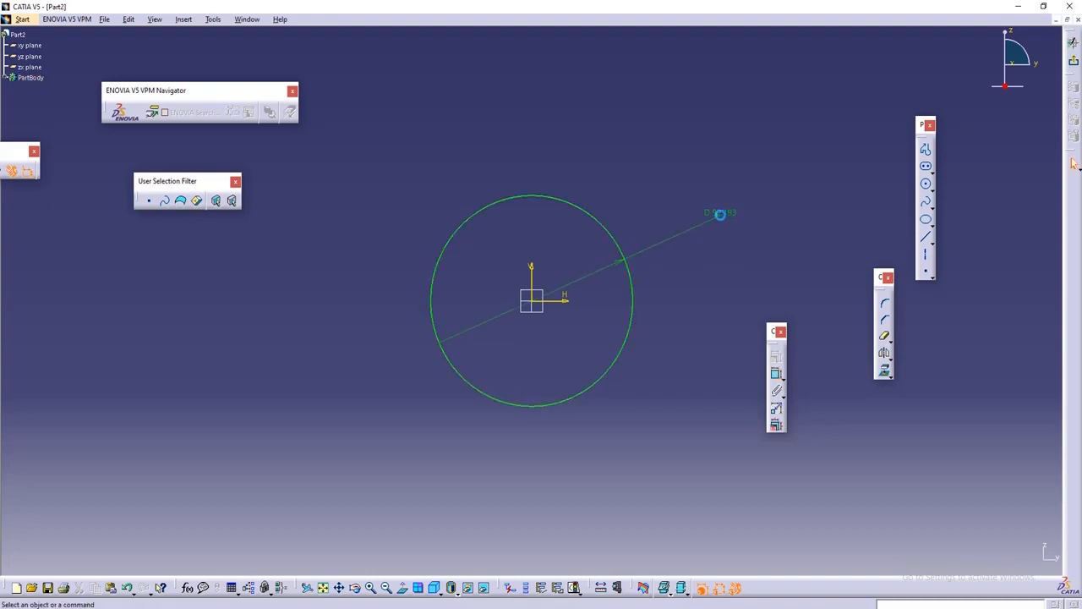
pyautogui.click(1074, 64)
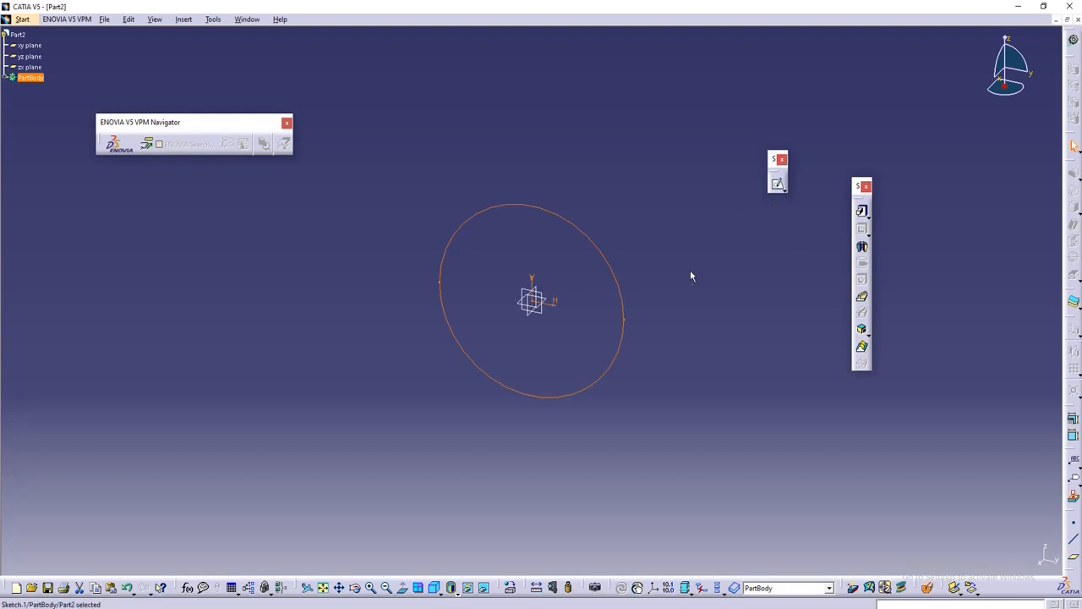
# Step: Reopen the circle's sketch, draw a short separate sloping line outside the circle, and exit the sketch
pyautogui.rightClick(607, 259)
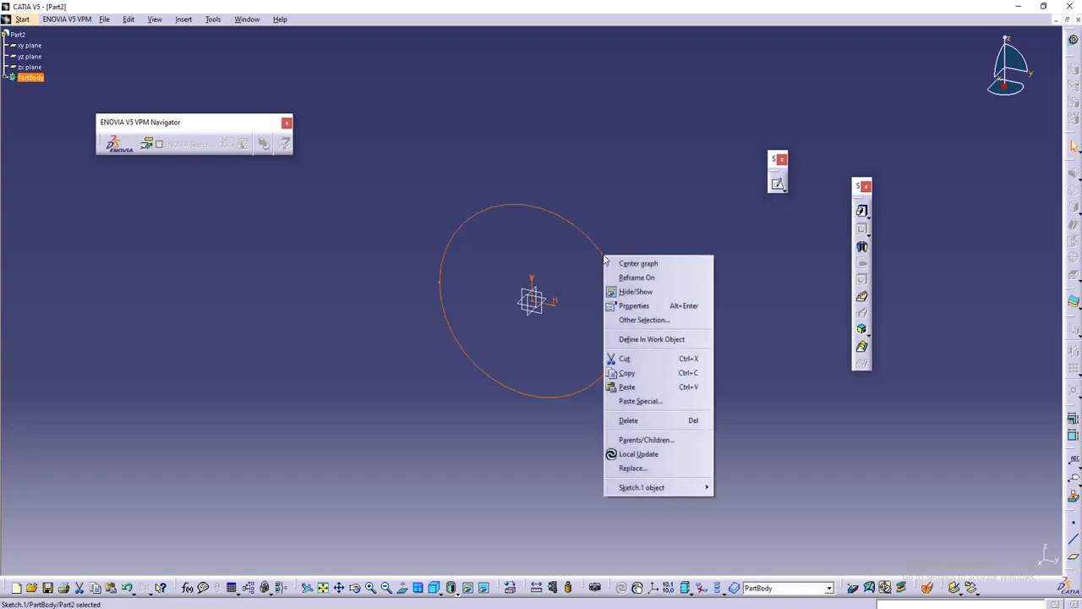
pyautogui.click(601, 251)
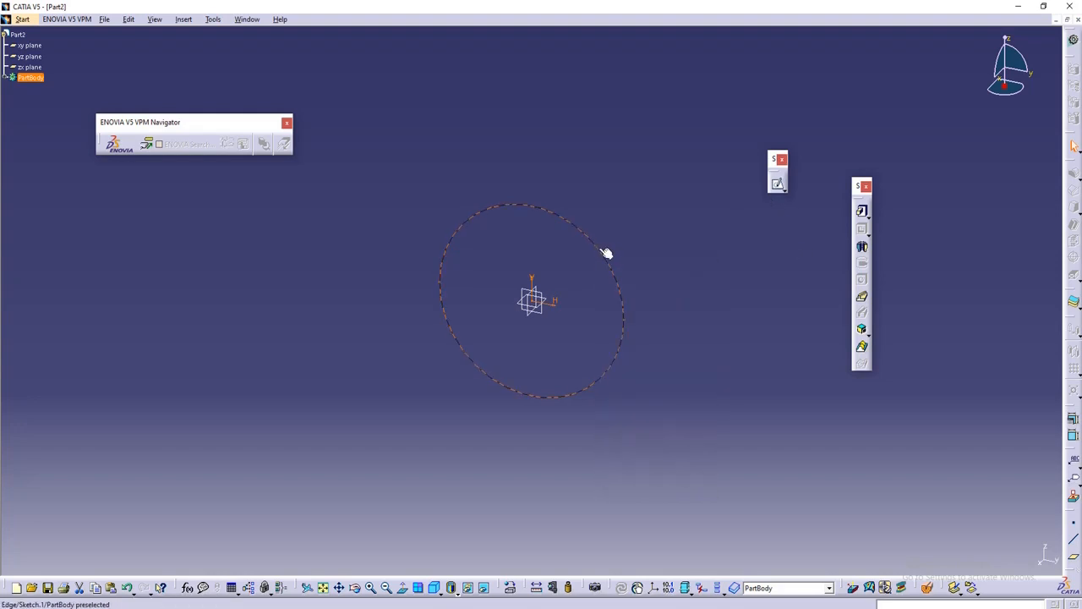
pyautogui.doubleClick(598, 248)
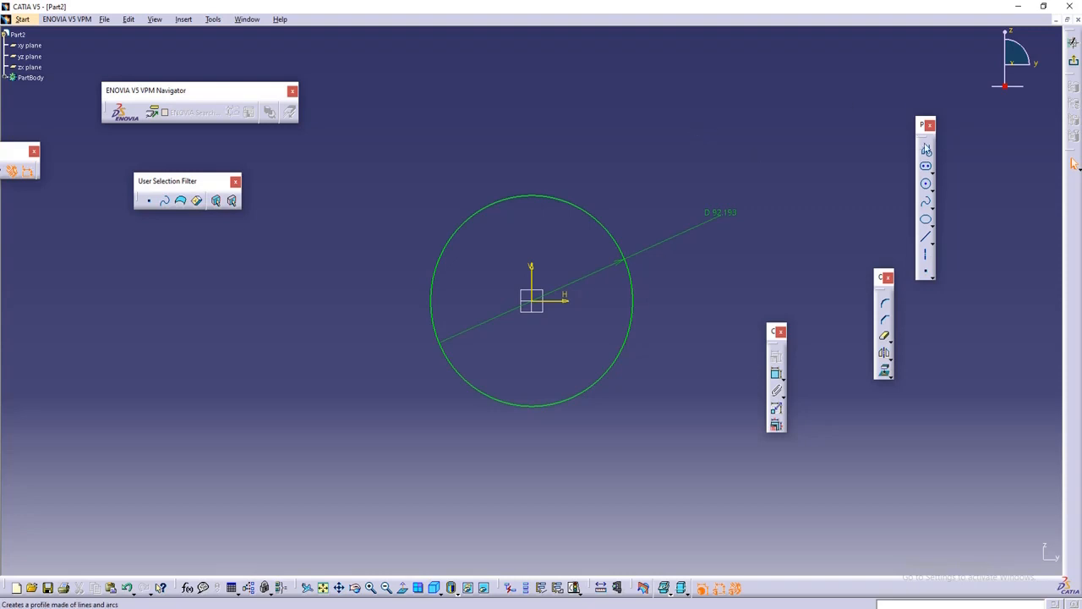
pyautogui.click(926, 149)
pyautogui.click(588, 127)
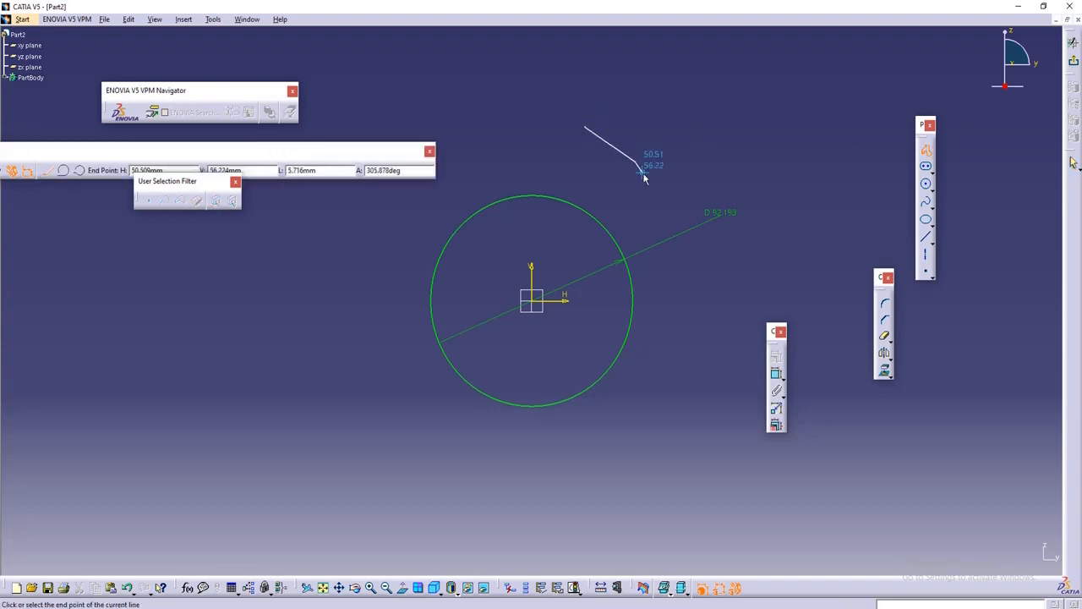
pyautogui.rightClick(643, 175)
pyautogui.click(616, 176)
pyautogui.press('Escape')
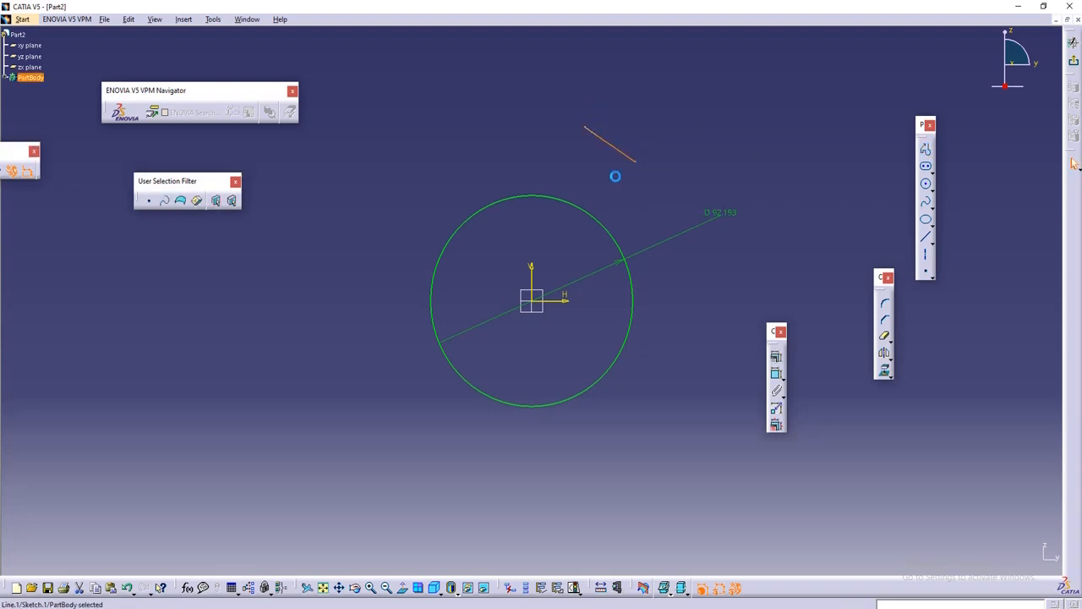
pyautogui.click(792, 89)
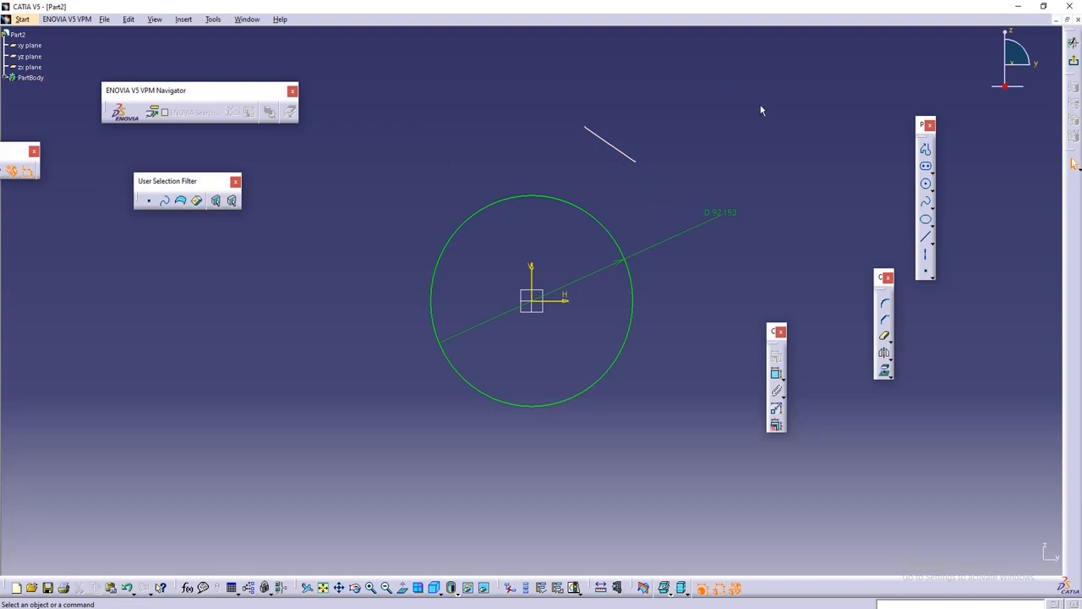
pyautogui.click(1073, 61)
# Step: Try to pad the sketch containing the circle and the open line, decline using it anyway, and cancel the pad
pyautogui.click(862, 211)
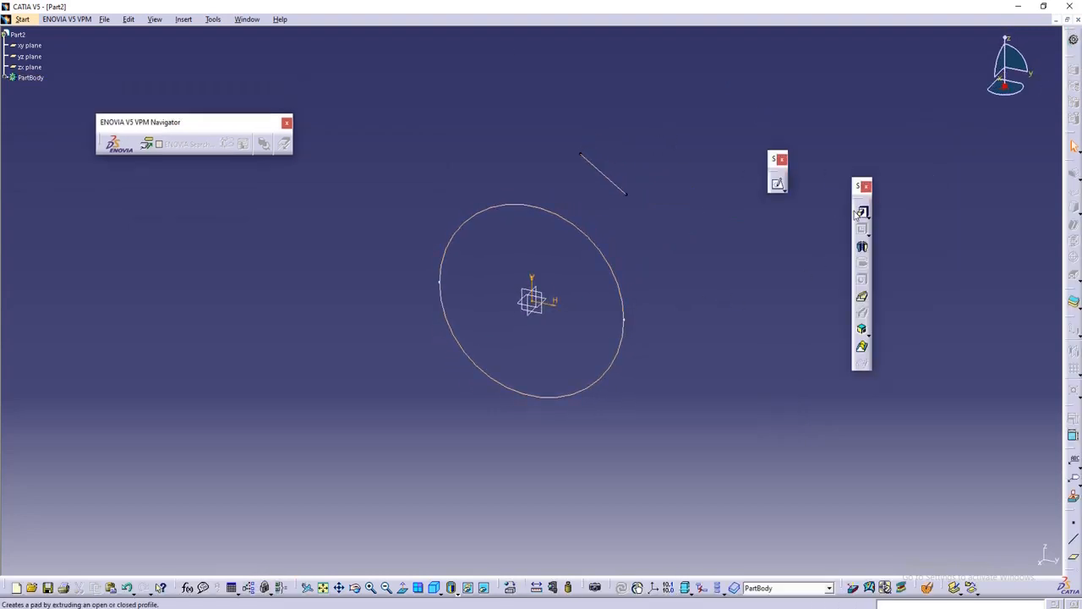
pyautogui.click(607, 256)
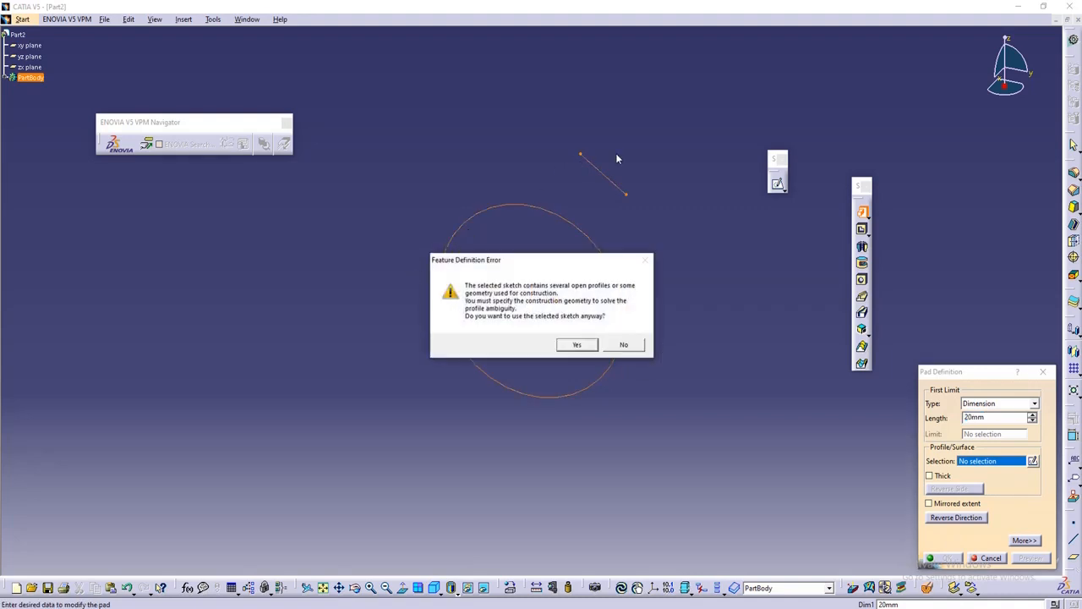
pyautogui.click(636, 347)
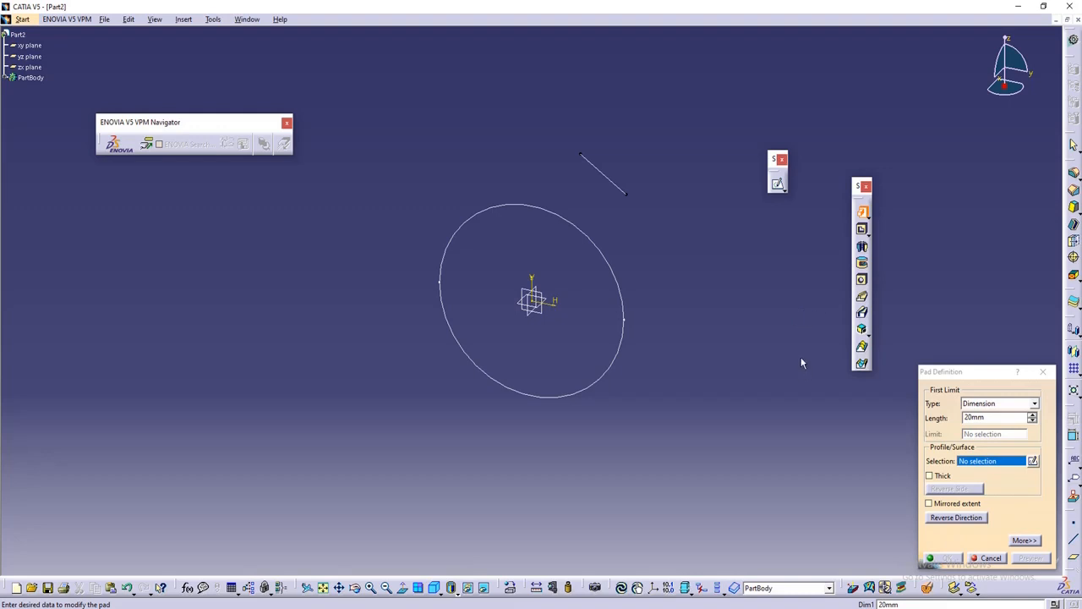
pyautogui.click(989, 559)
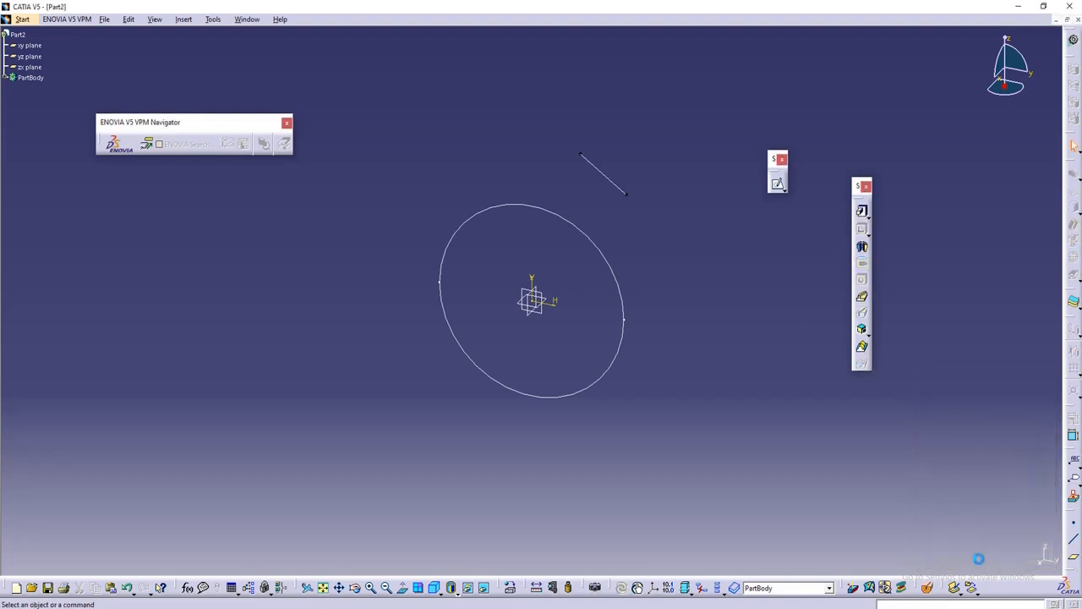
# Step: Reopen the sketch, delete the open line outside the circle, and exit the sketch
pyautogui.doubleClick(622, 279)
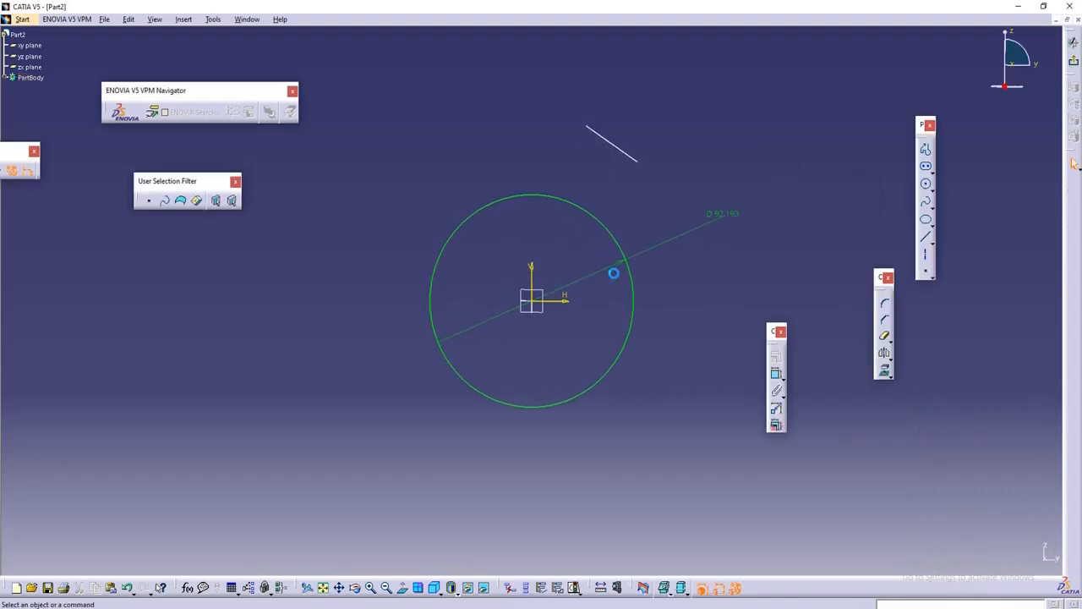
pyautogui.click(620, 152)
pyautogui.press('Delete')
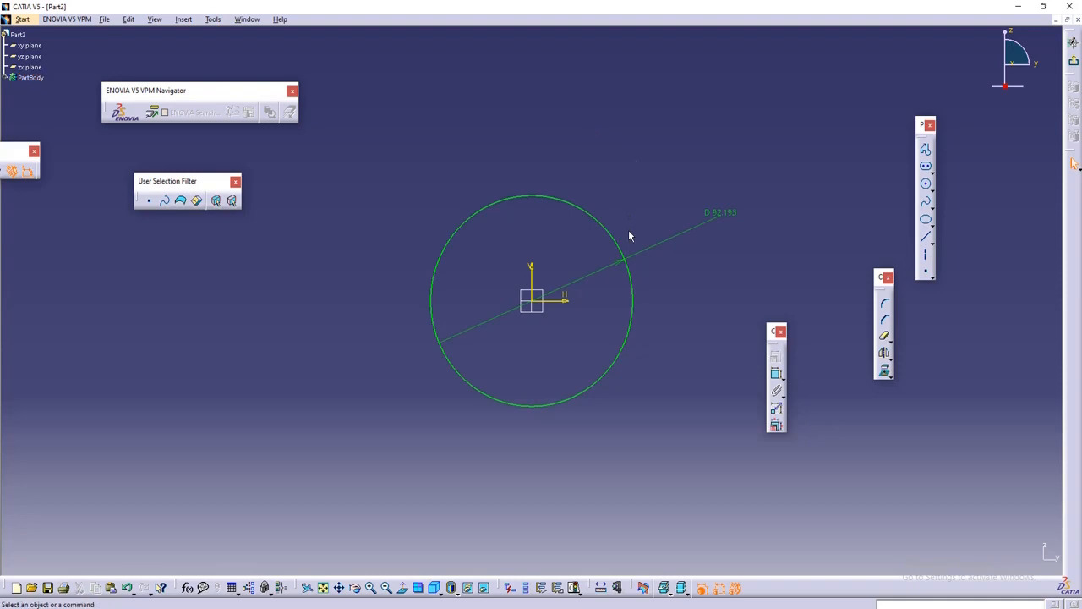
pyautogui.click(1071, 62)
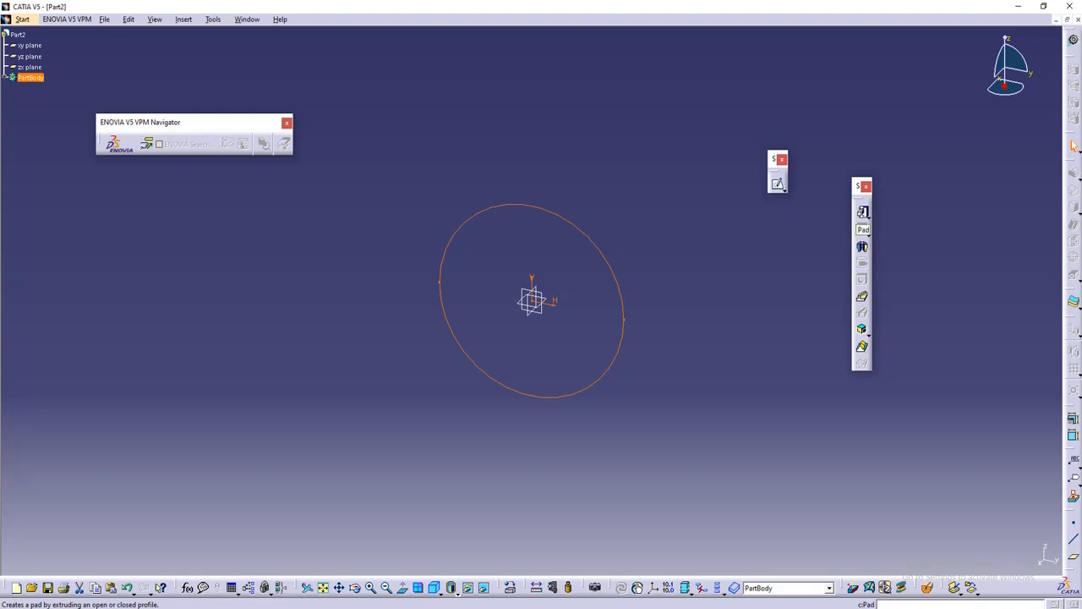
# Step: Pad the circle sketch to a length of 71 mm, previewing the solid cylinder before creating it
pyautogui.click(862, 211)
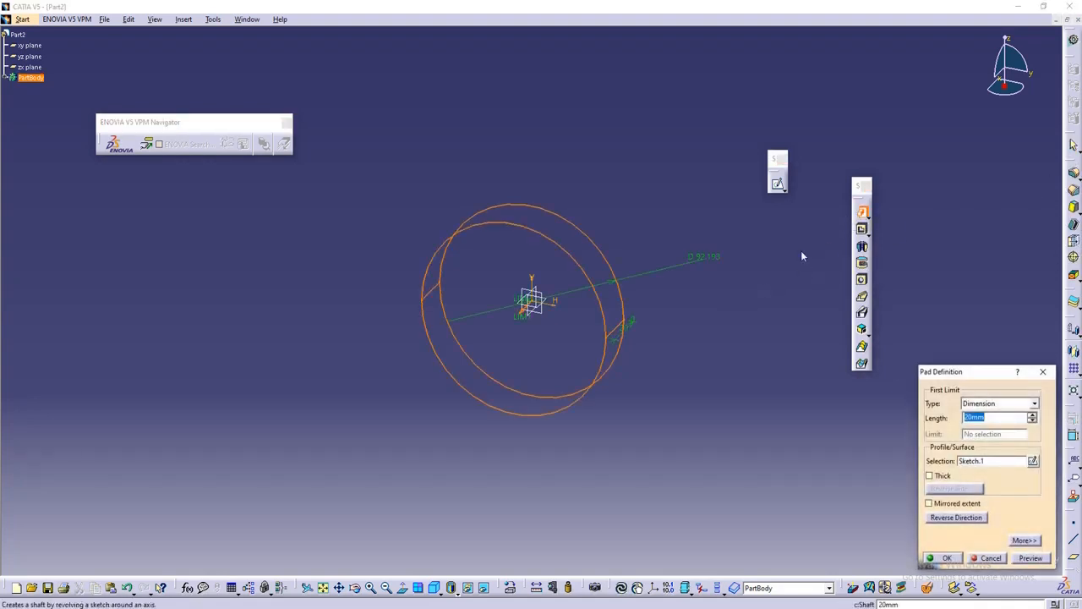
pyautogui.moveTo(802, 254); pyautogui.dragTo(728, 326, button='middle')
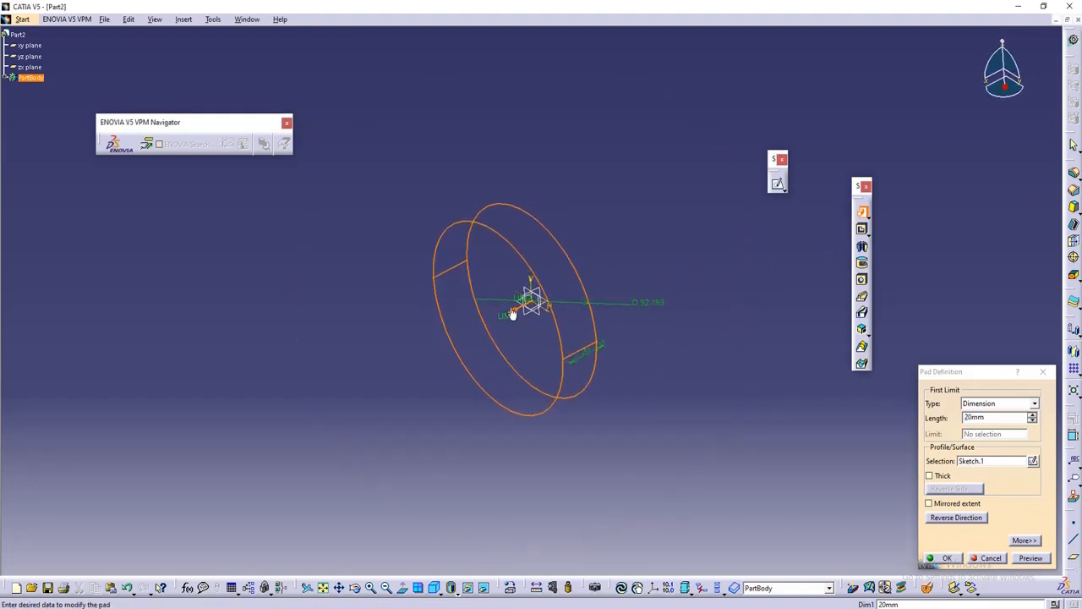
pyautogui.moveTo(504, 321); pyautogui.dragTo(416, 351)
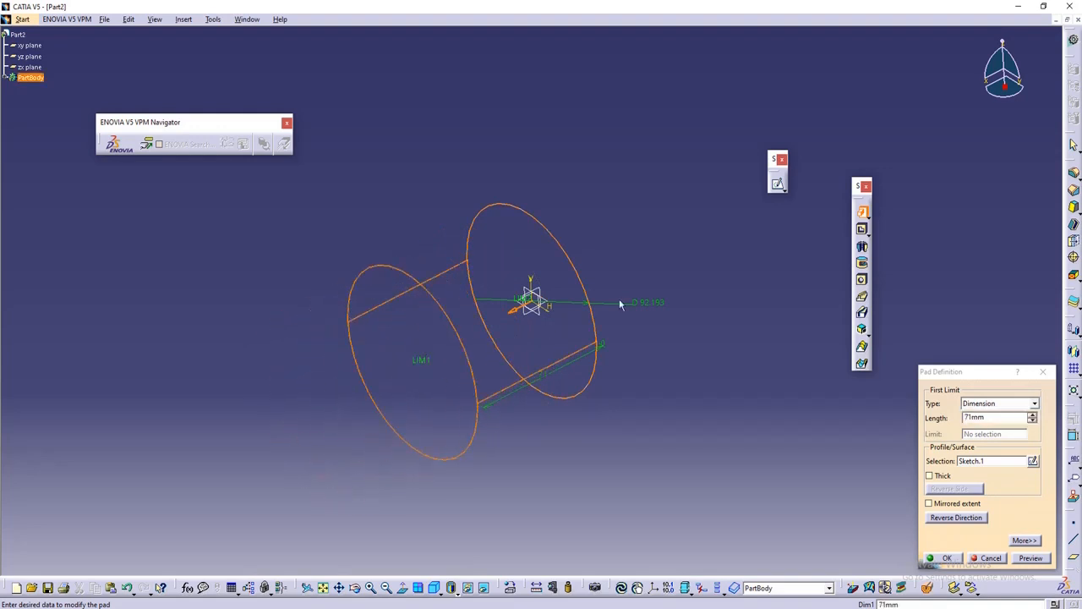
pyautogui.moveTo(619, 300); pyautogui.dragTo(612, 249, button='middle')
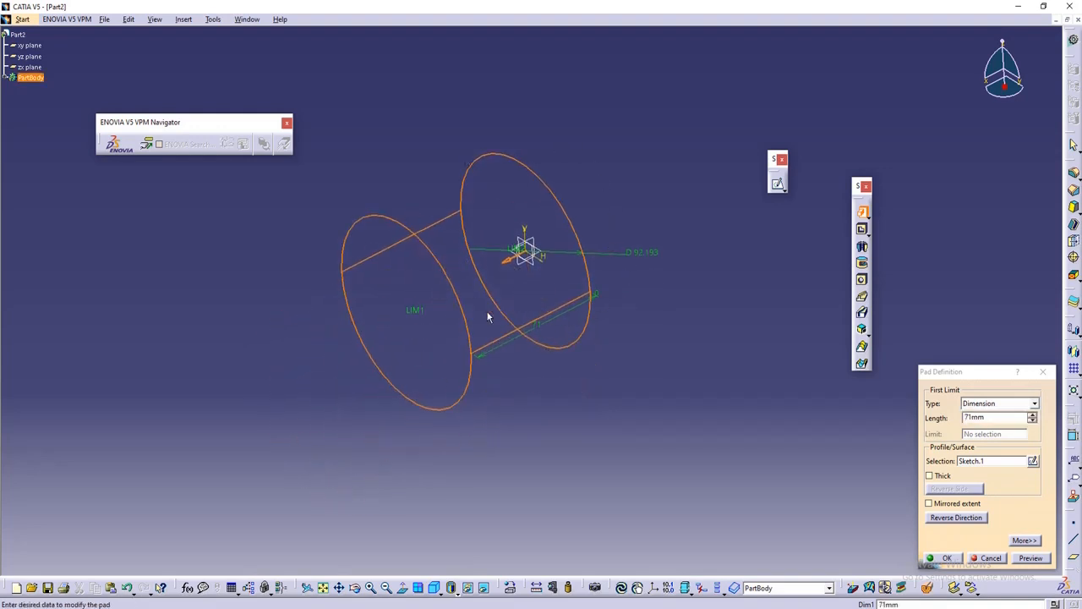
pyautogui.moveTo(994, 378); pyautogui.dragTo(767, 247)
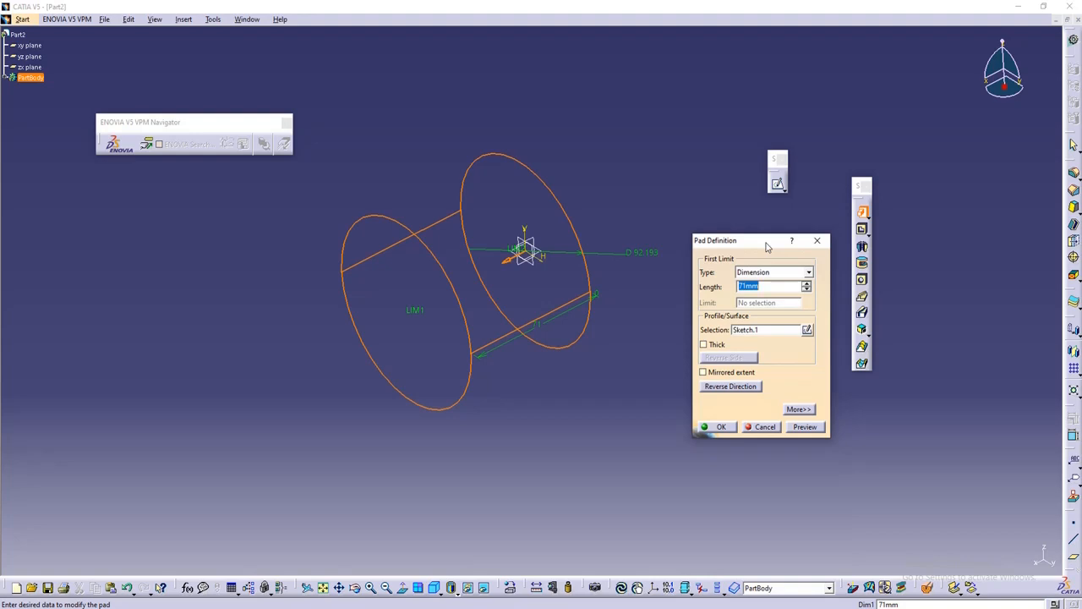
pyautogui.click(808, 428)
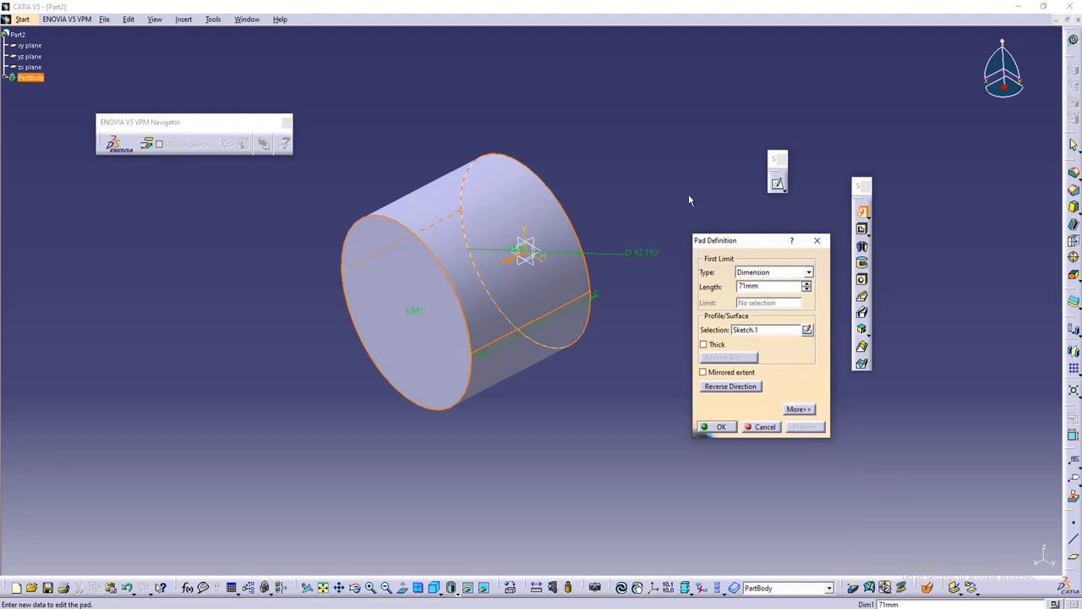
pyautogui.moveTo(689, 194); pyautogui.dragTo(608, 484, button='middle')
pyautogui.click(729, 426)
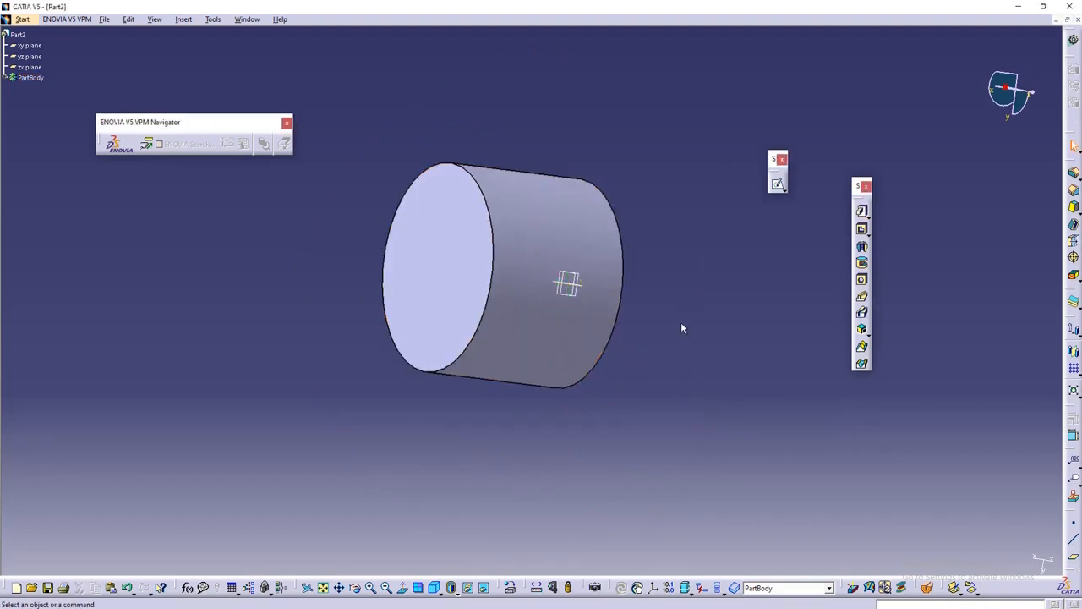
# Step: Open a new sketch on the cylinder's flat end face opposite the original sketch plane
pyautogui.moveTo(584, 316); pyautogui.dragTo(503, 339, button='middle')
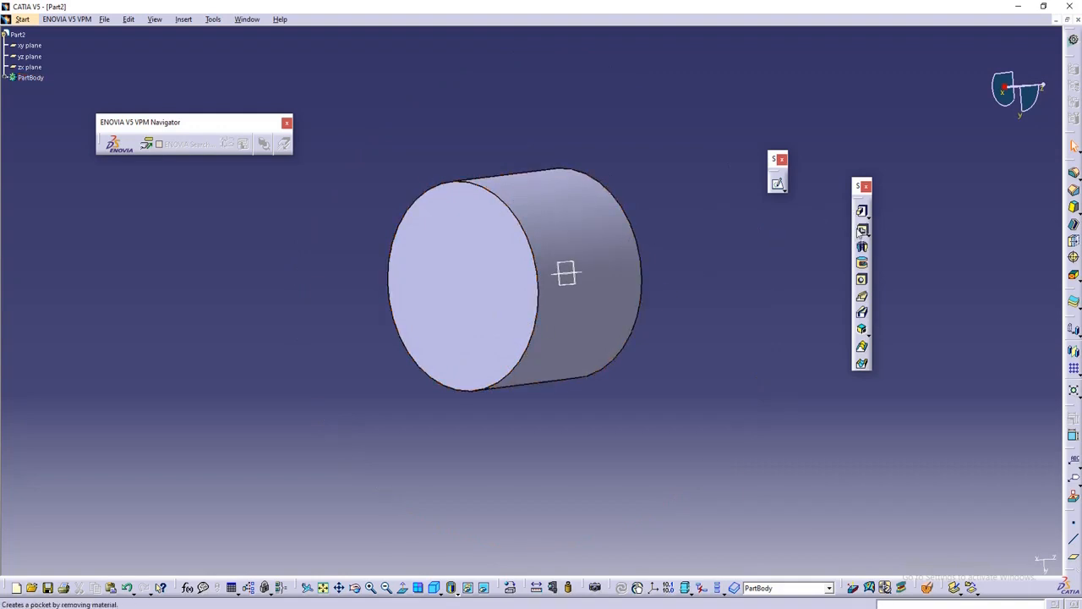
pyautogui.click(431, 230)
pyautogui.click(777, 184)
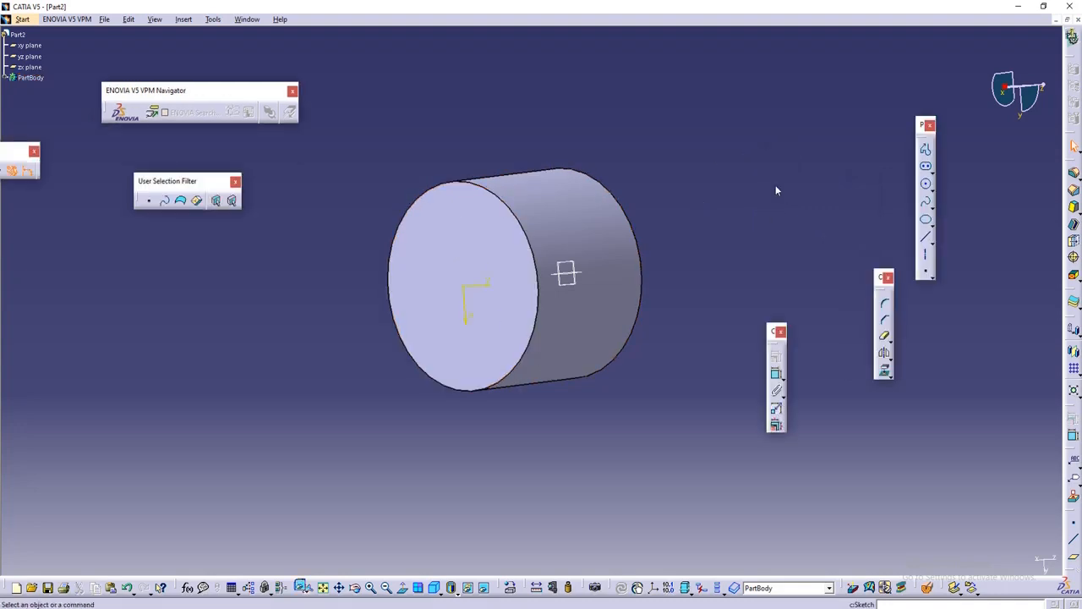
# Step: Sketch a circle about 54 mm in diameter centred on the end face, dimension its diameter, and exit the sketch
pyautogui.click(926, 183)
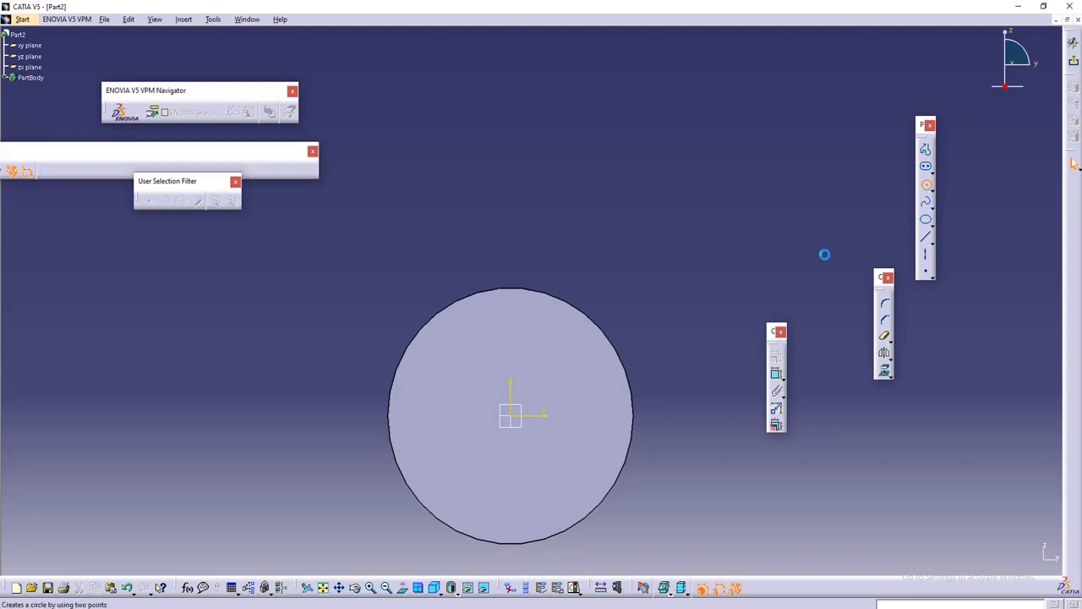
pyautogui.click(513, 415)
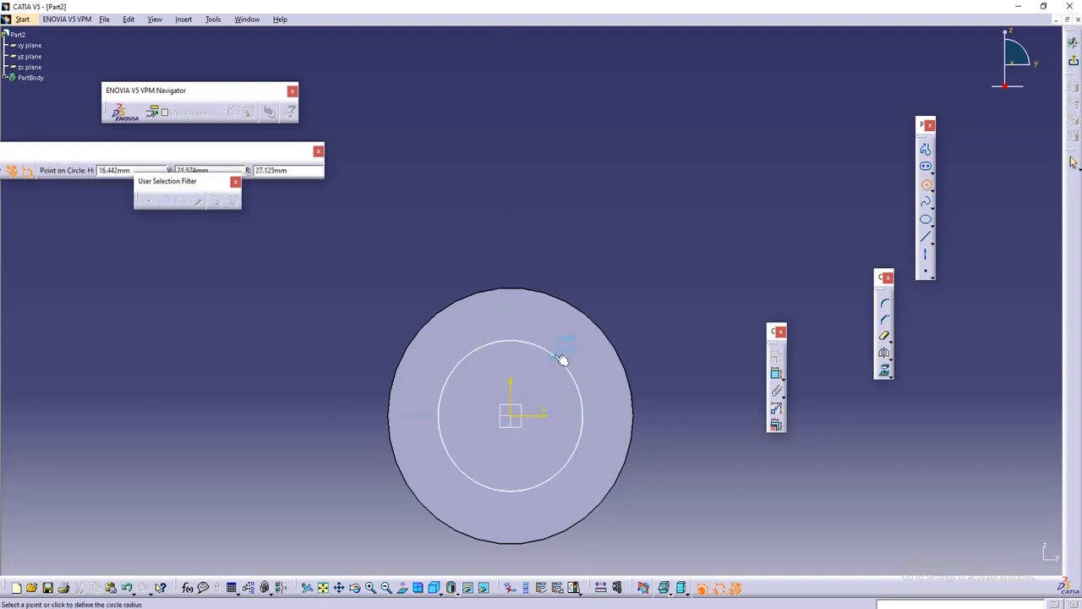
pyautogui.click(561, 360)
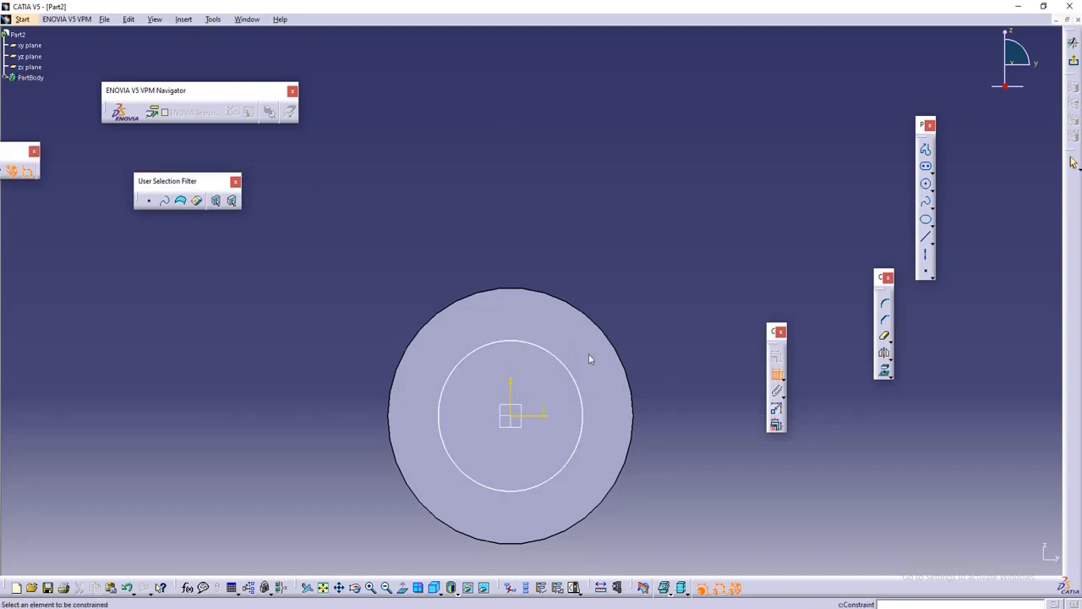
pyautogui.click(556, 356)
pyautogui.click(648, 293)
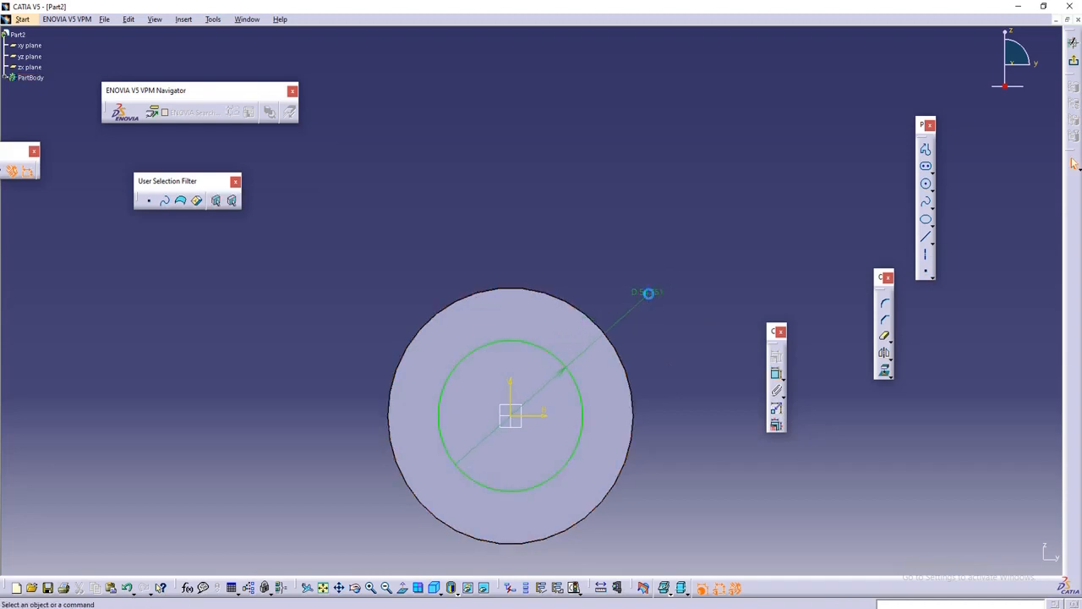
pyautogui.click(1073, 40)
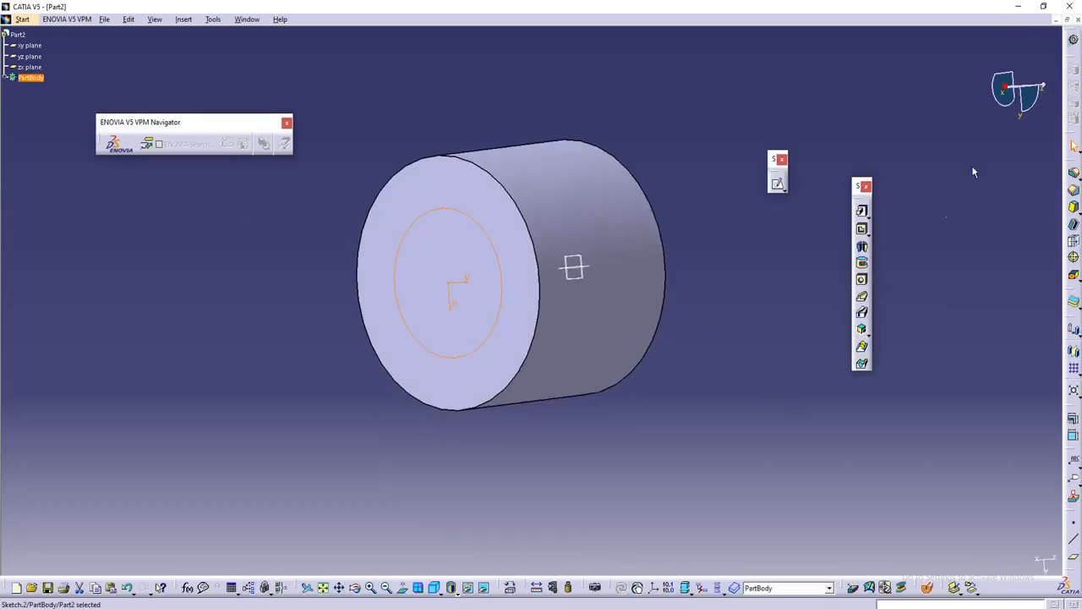
pyautogui.click(863, 230)
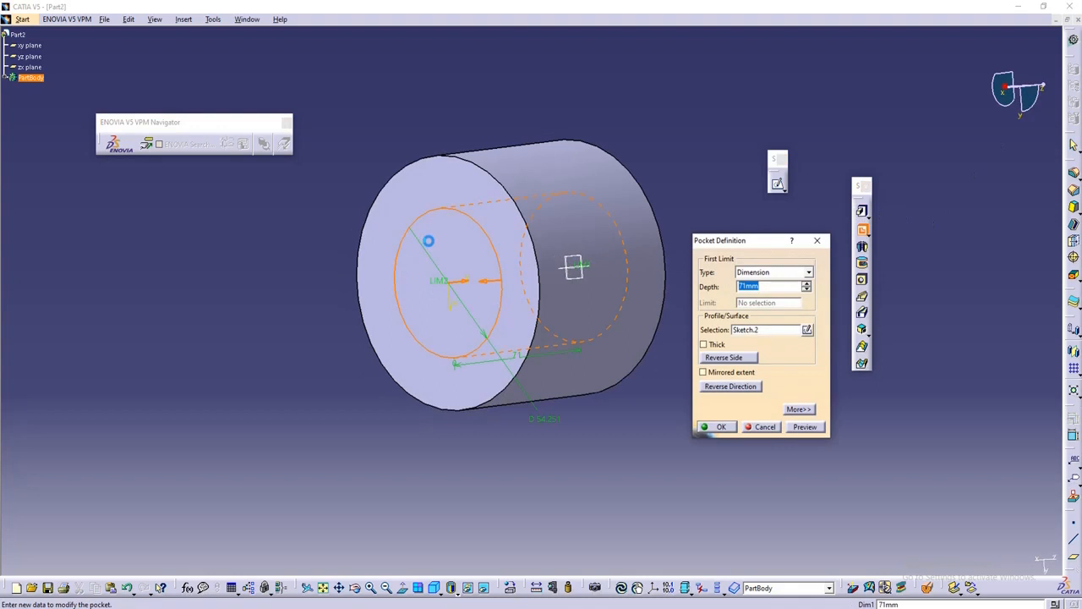
pyautogui.click(456, 283)
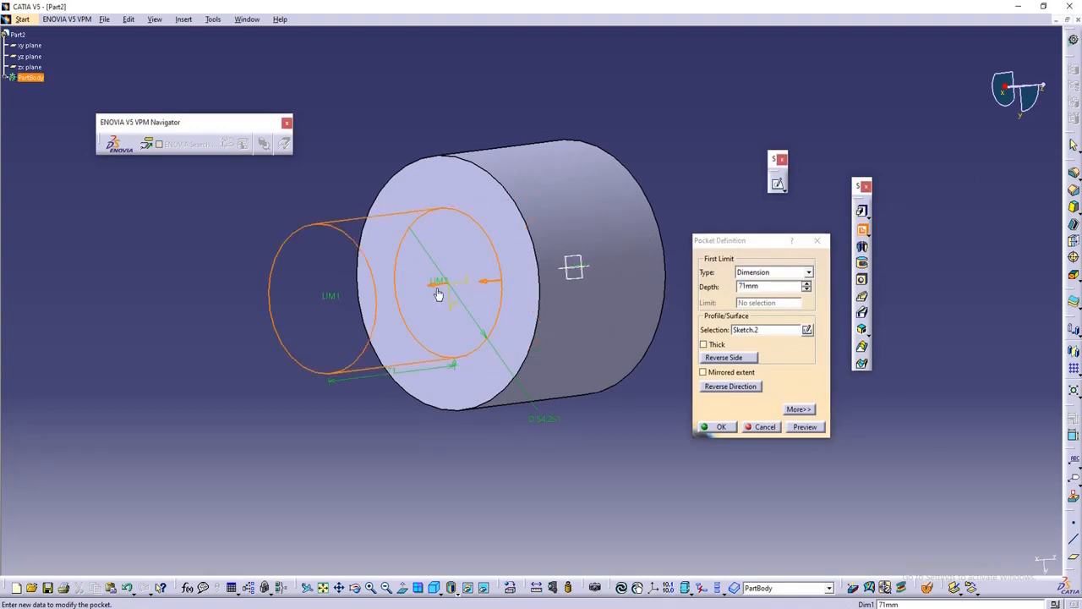
pyautogui.click(817, 240)
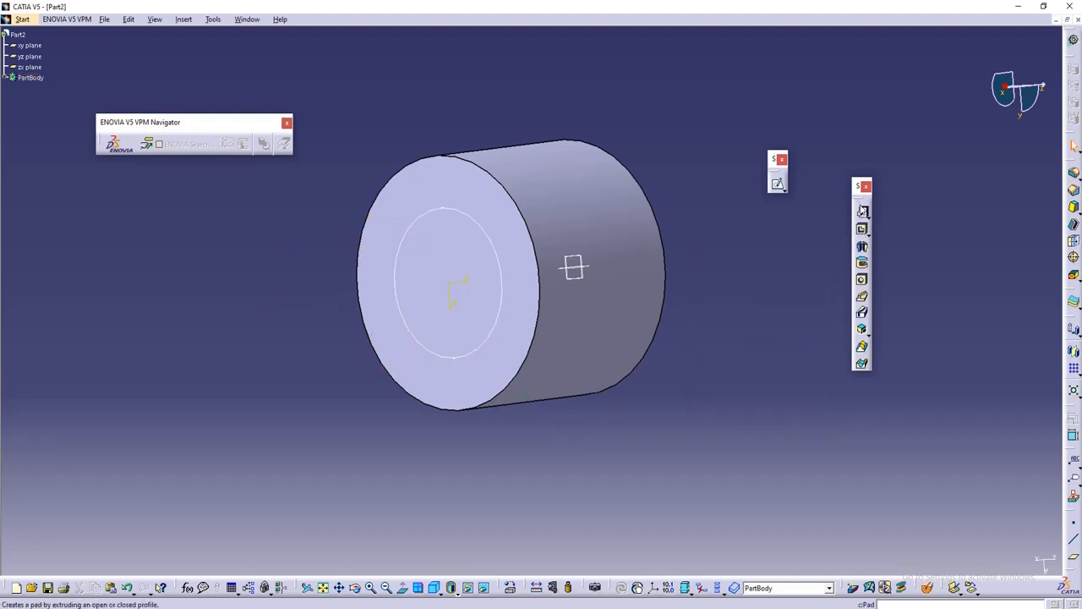
pyautogui.click(861, 211)
pyautogui.click(478, 224)
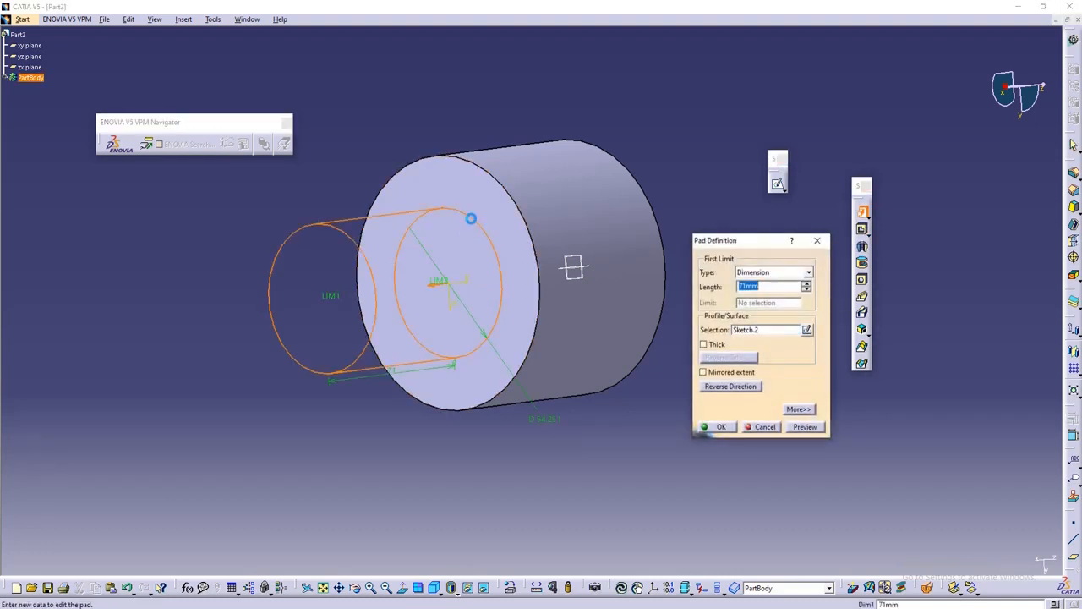
pyautogui.click(765, 427)
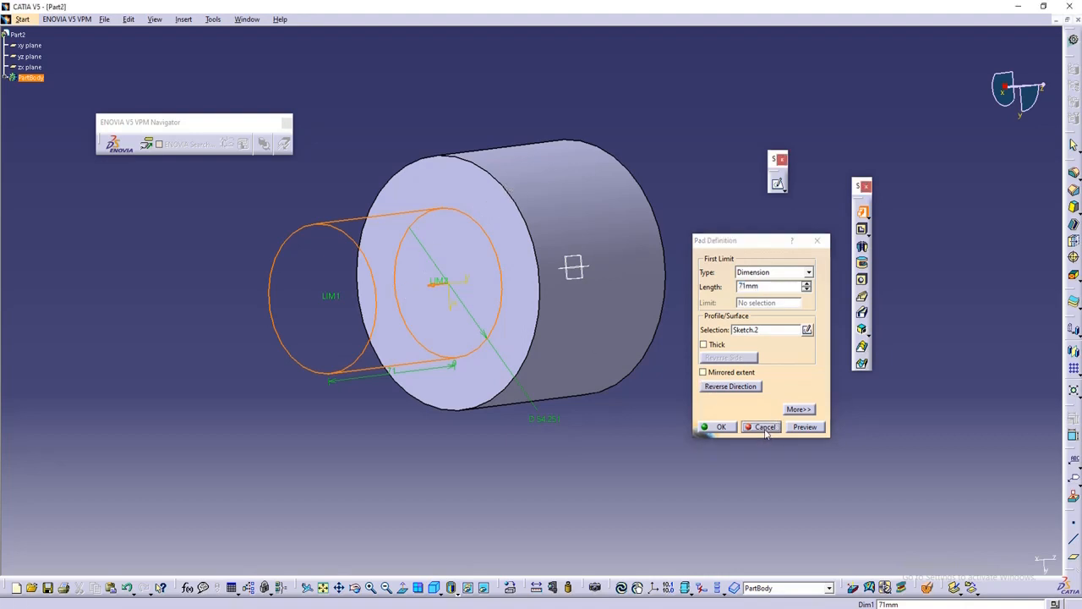
# Step: Pocket the end-face circle sketch into the cylinder to a depth of 72 mm, inspect the hole, and clear the selection
pyautogui.click(461, 212)
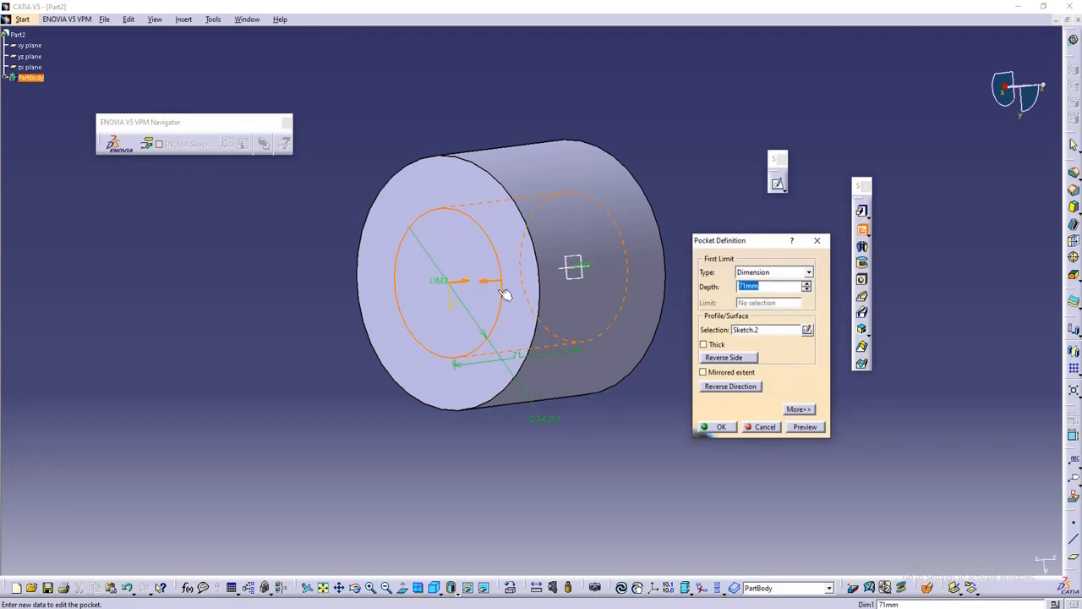
pyautogui.moveTo(676, 150); pyautogui.dragTo(536, 229, button='middle')
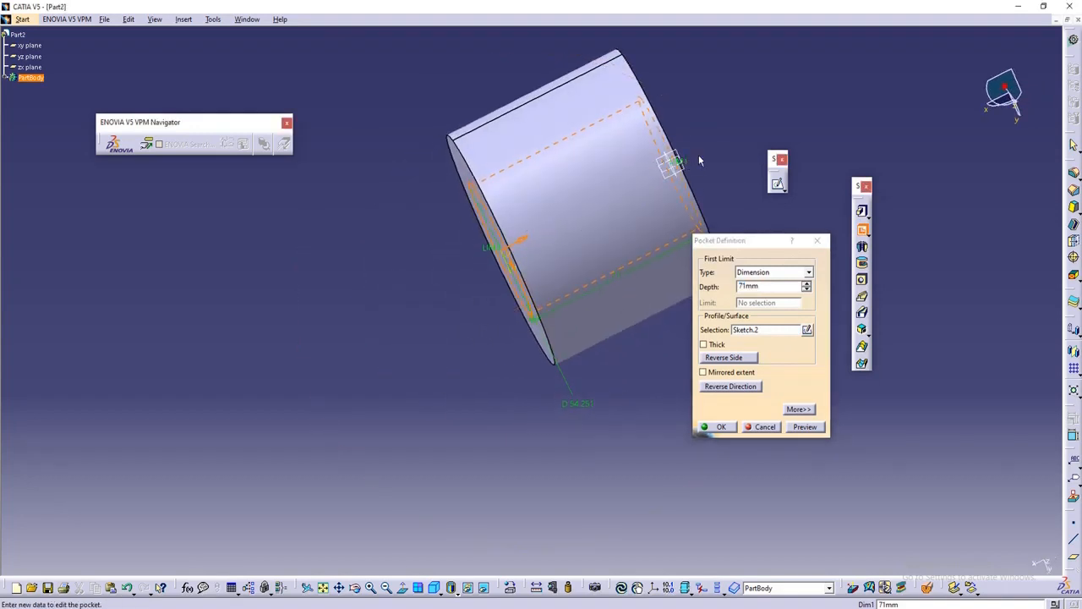
pyautogui.moveTo(700, 159); pyautogui.dragTo(654, 192, button='middle')
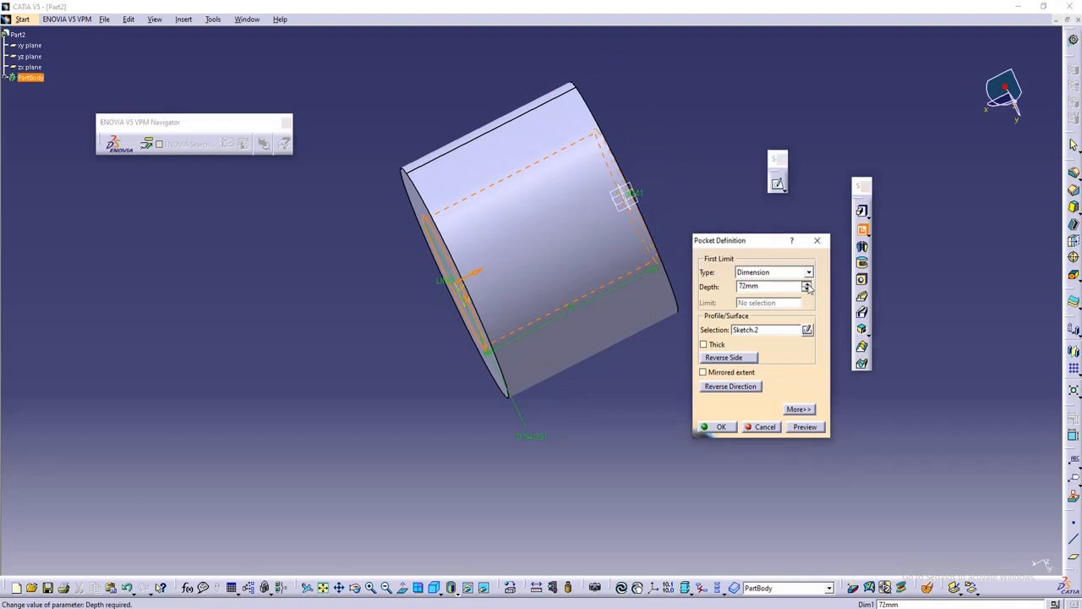
pyautogui.click(808, 285)
pyautogui.click(721, 427)
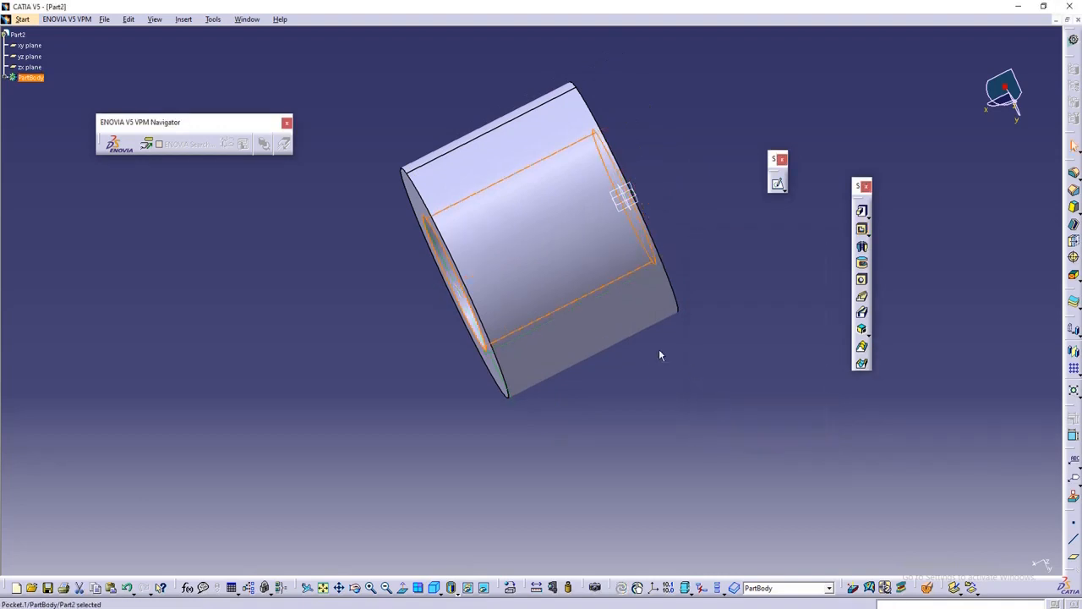
pyautogui.moveTo(659, 349); pyautogui.dragTo(702, 401, button='middle')
pyautogui.moveTo(538, 159); pyautogui.dragTo(463, 265, button='middle')
pyautogui.moveTo(641, 151); pyautogui.dragTo(669, 164, button='middle')
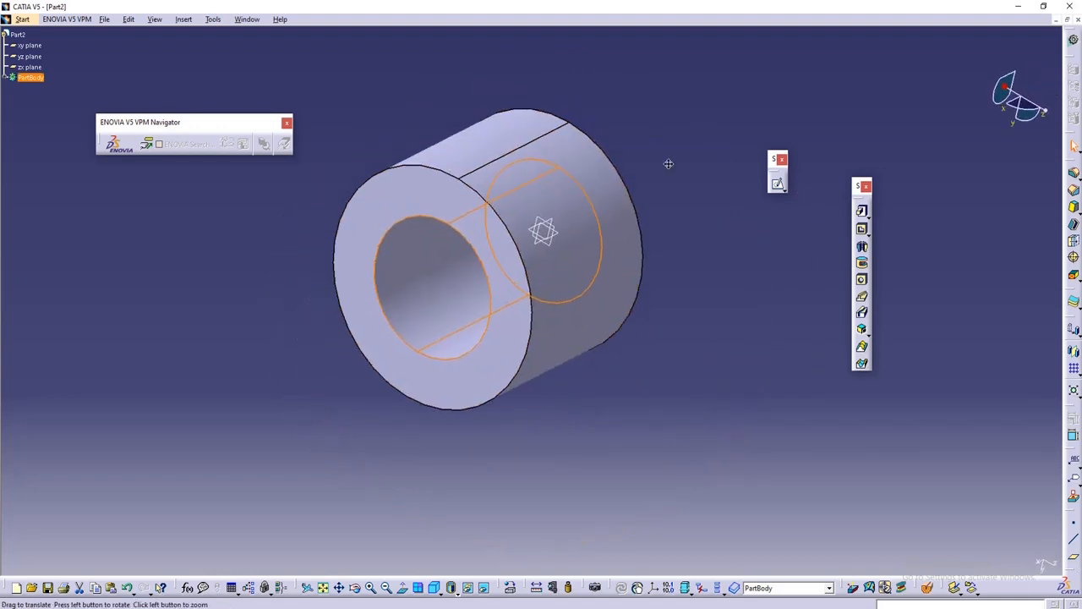
pyautogui.click(669, 145)
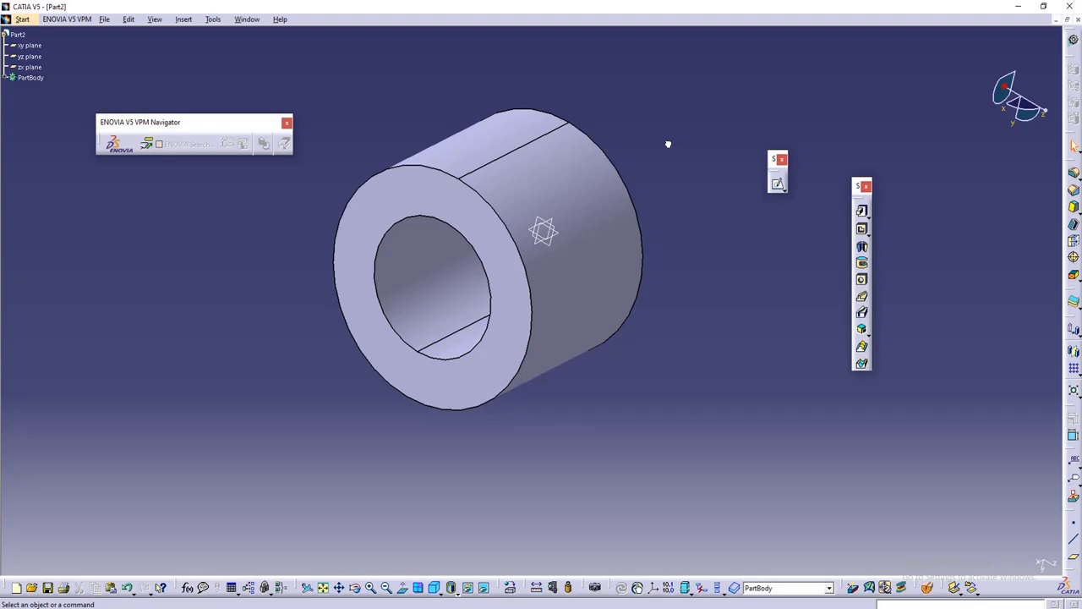
# Step: Return to the maximized Product1 window and reopen the plate sketch for editing, with the floating constraint tools moved clear of the dimensions
pyautogui.click(1057, 20)
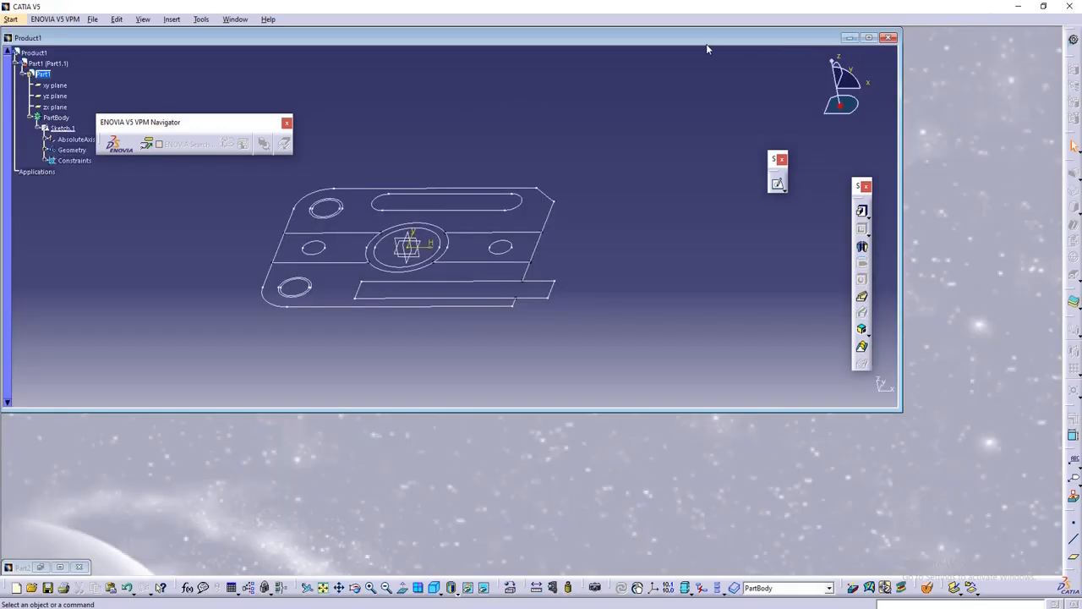
pyautogui.doubleClick(707, 38)
pyautogui.doubleClick(623, 242)
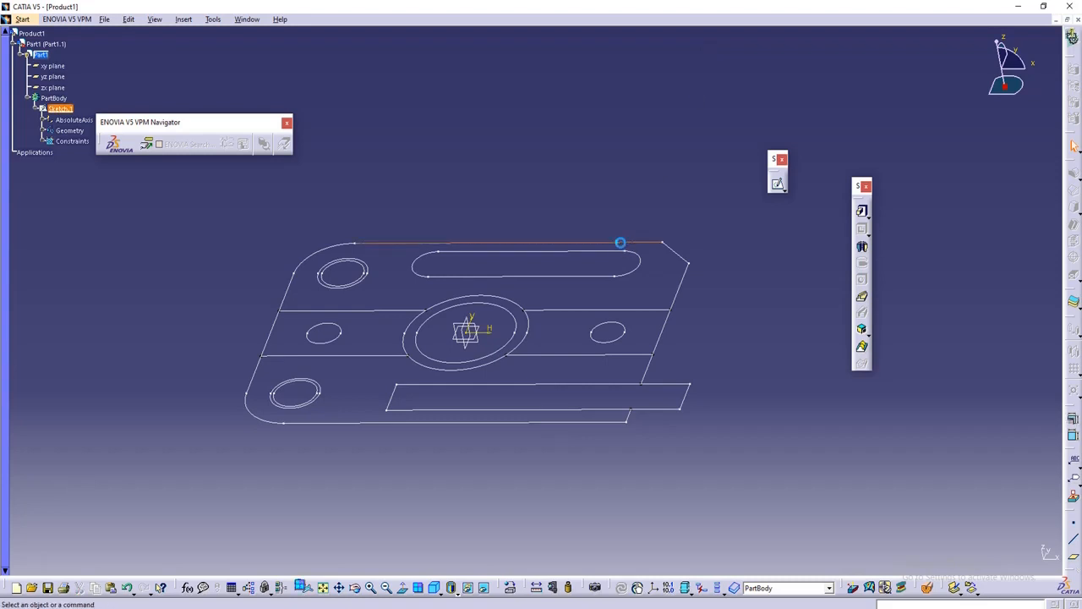
pyautogui.moveTo(756, 120)
pyautogui.mouseDown(button='middle')
pyautogui.moveTo(756, 134)
pyautogui.moveTo(750, 124)
pyautogui.mouseUp(button='middle')
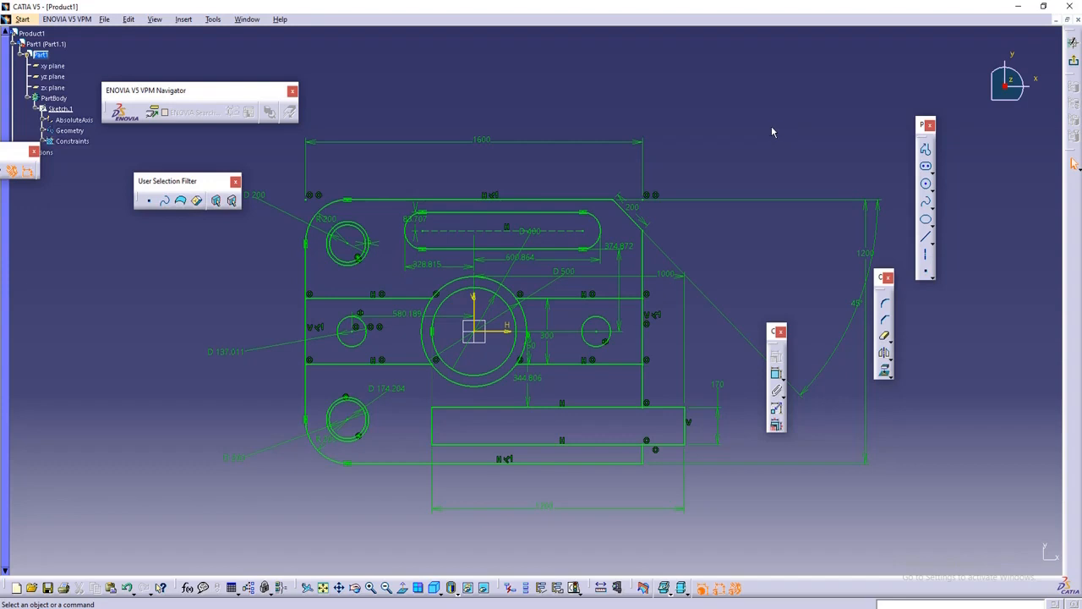
pyautogui.moveTo(770, 123); pyautogui.dragTo(764, 118, button='middle')
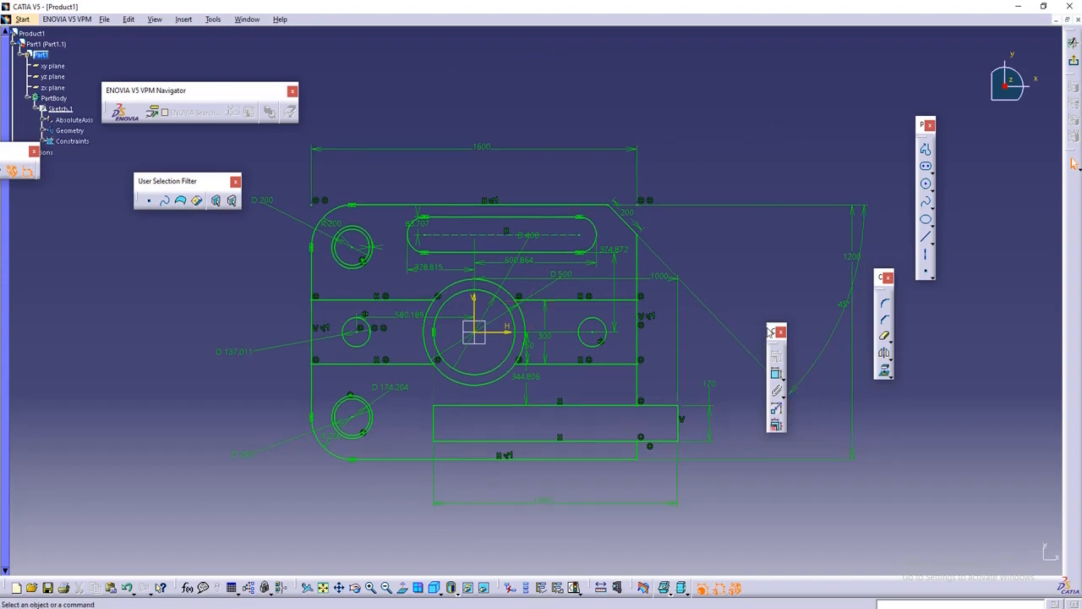
pyautogui.moveTo(770, 331); pyautogui.dragTo(914, 374)
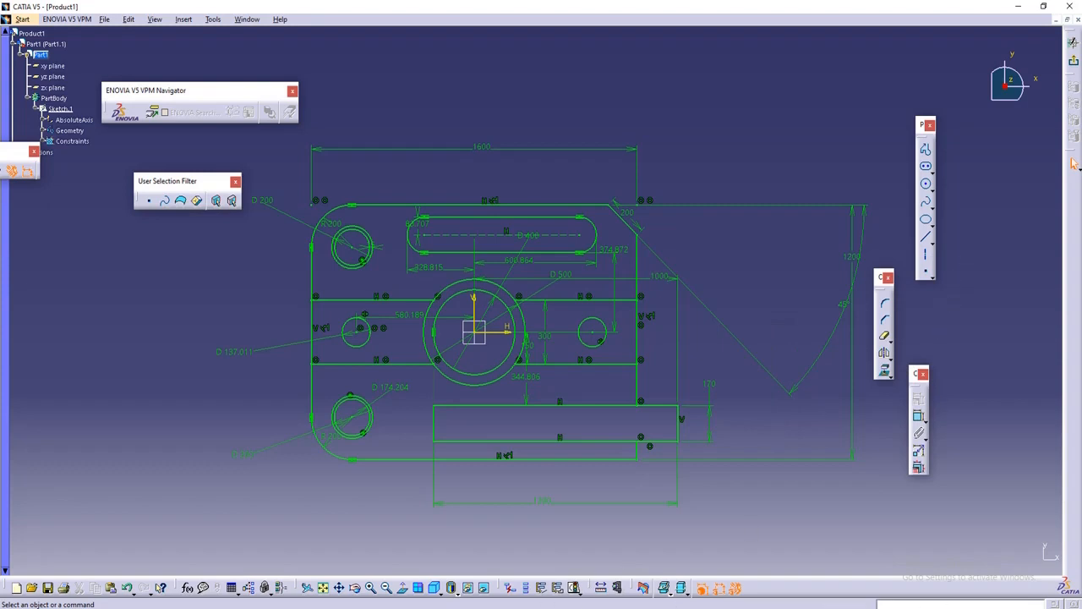
pyautogui.click(934, 608)
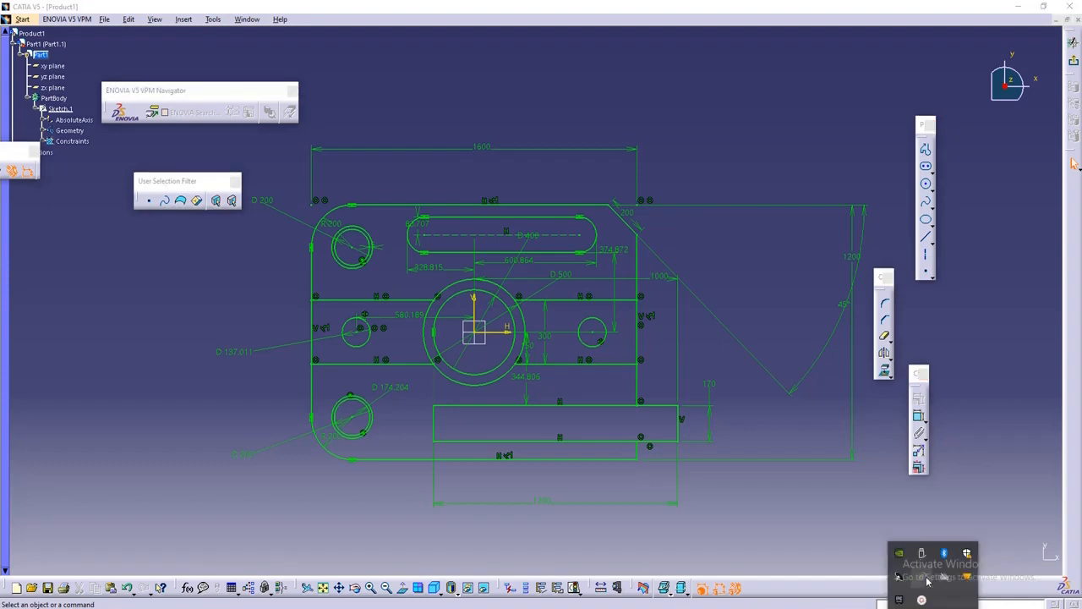
pyautogui.click(923, 600)
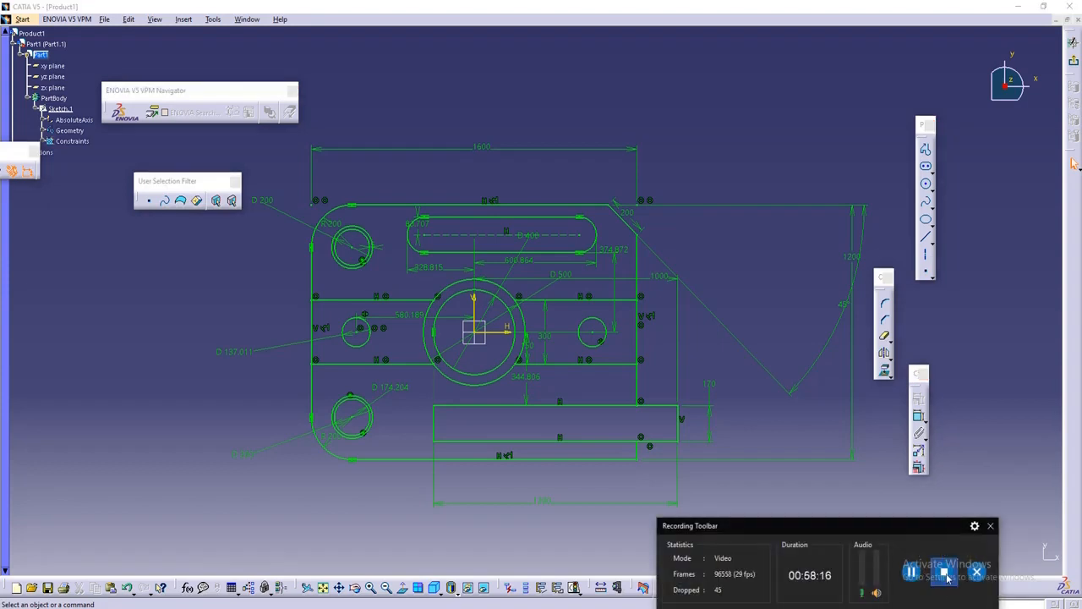
pyautogui.click(945, 575)
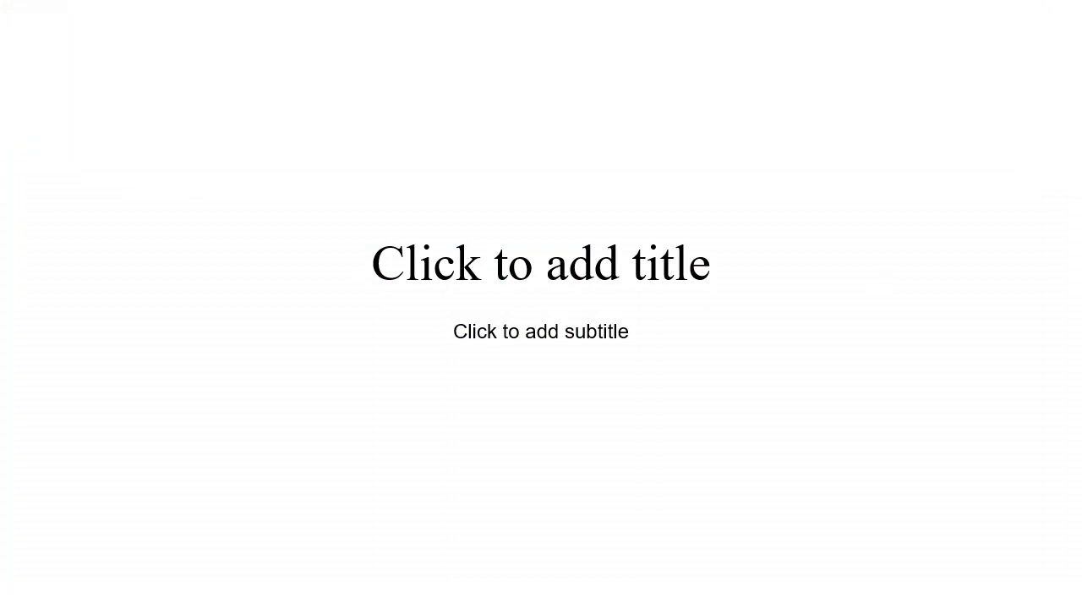